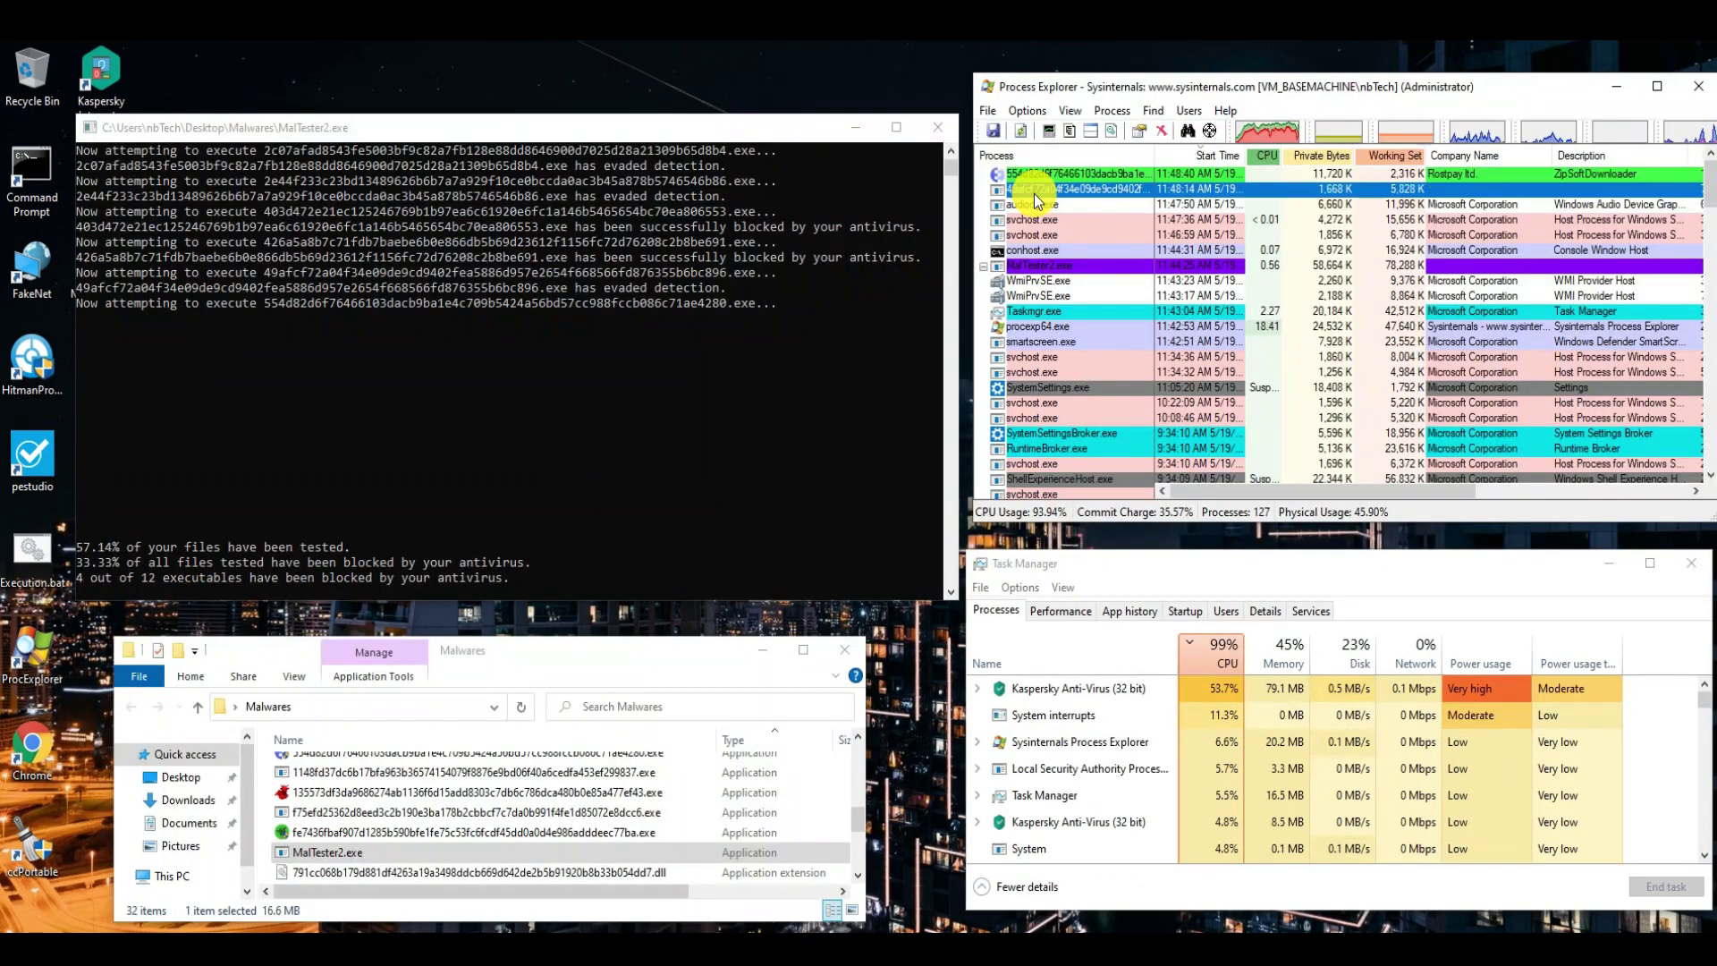
Step: Examine the most recently started sample processes in Process Explorer while the malware tester runs
{"action": "left_click", "coordinate": [953, 561]}
{"action": "left_click", "coordinate": [1028, 177]}
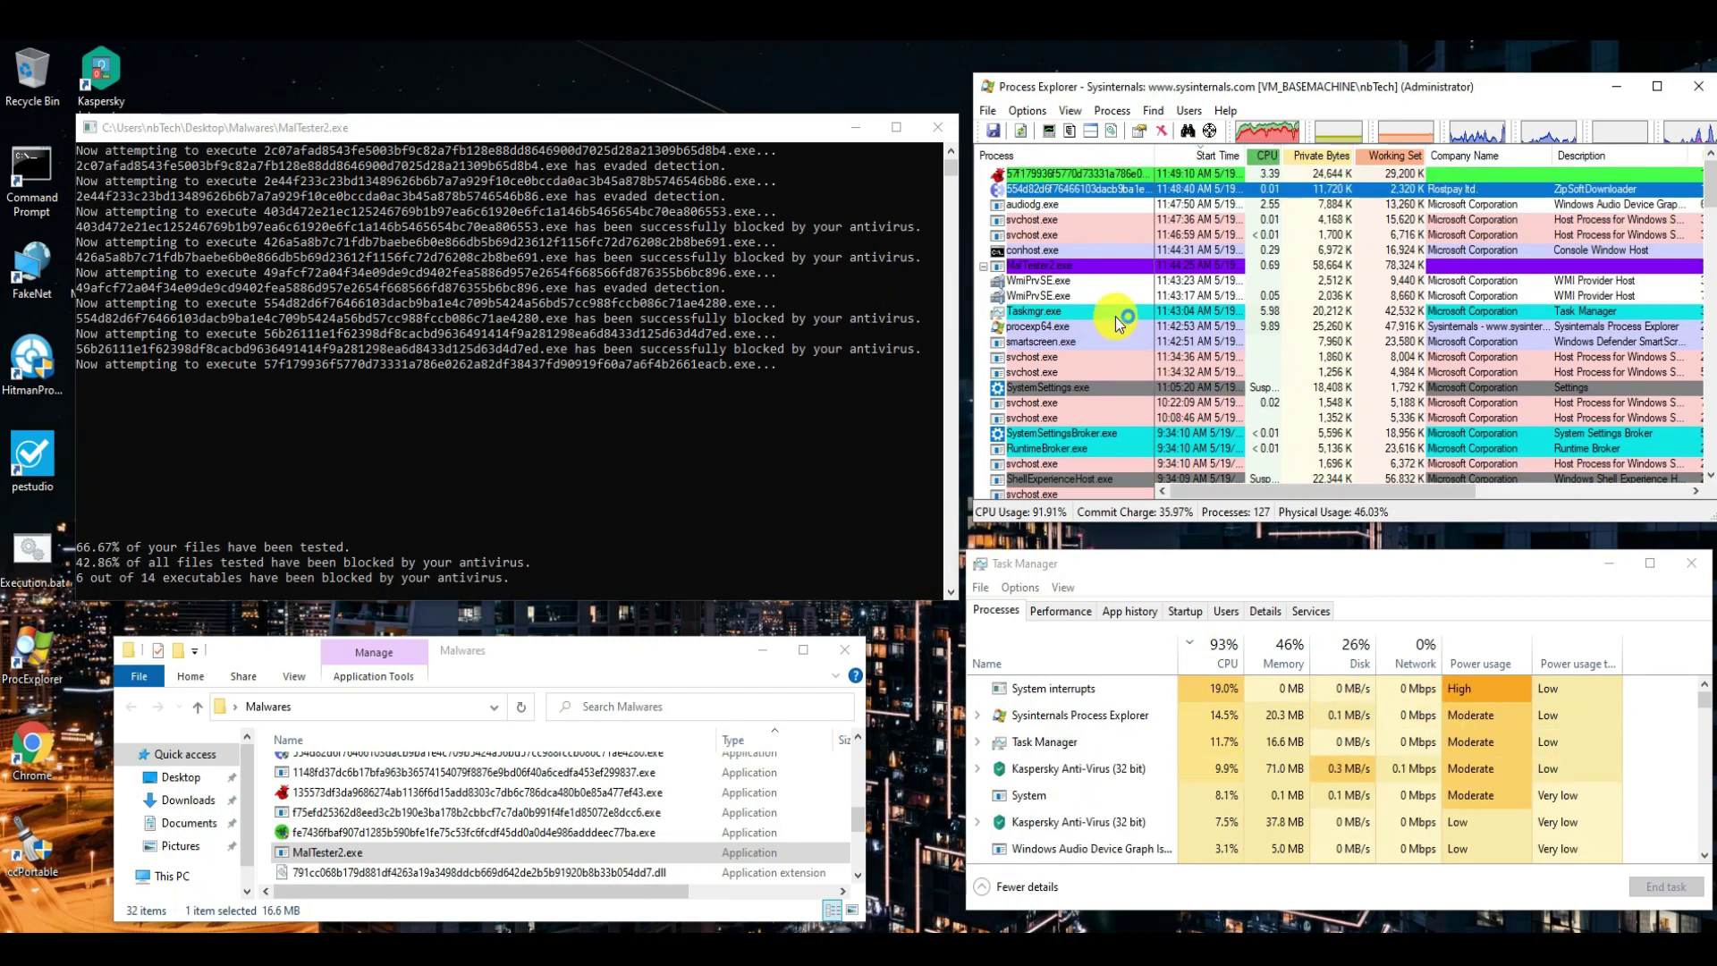
{"action": "left_click", "coordinate": [1059, 180]}
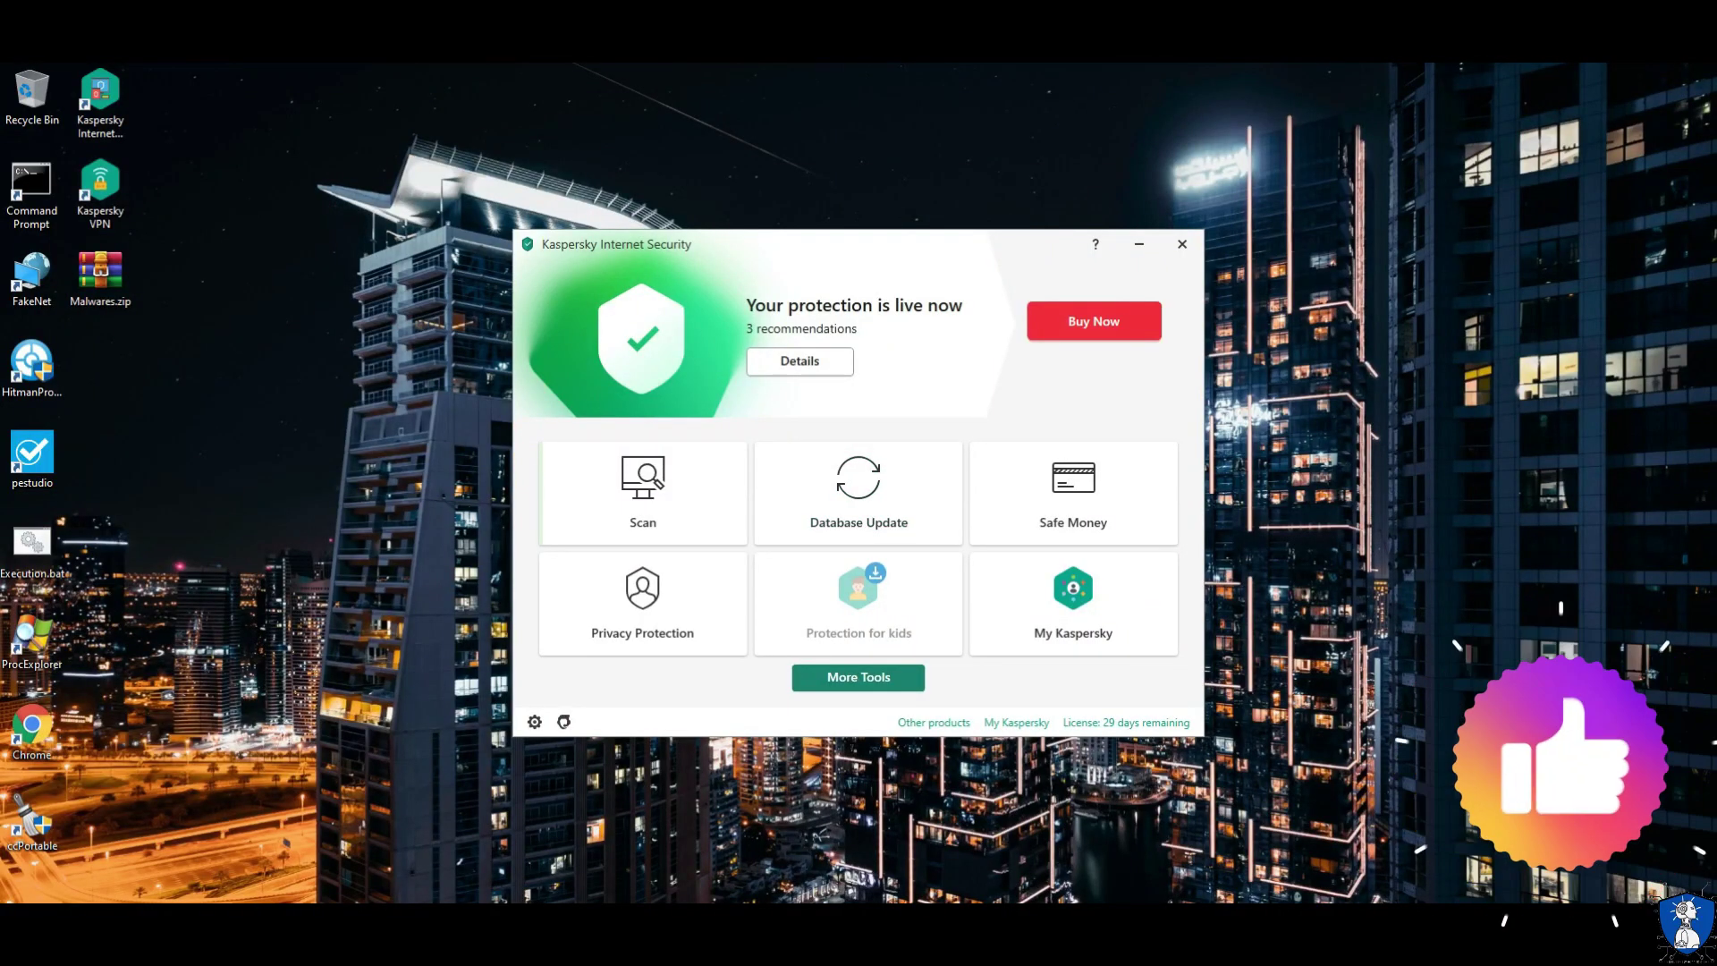
Step: Review all scan tasks of Kaspersky Internet Security, from Quick Scan to Background scan, and return to the main screen
{"action": "left_click_drag", "start_coordinate": [873, 237], "coordinate": [873, 191]}
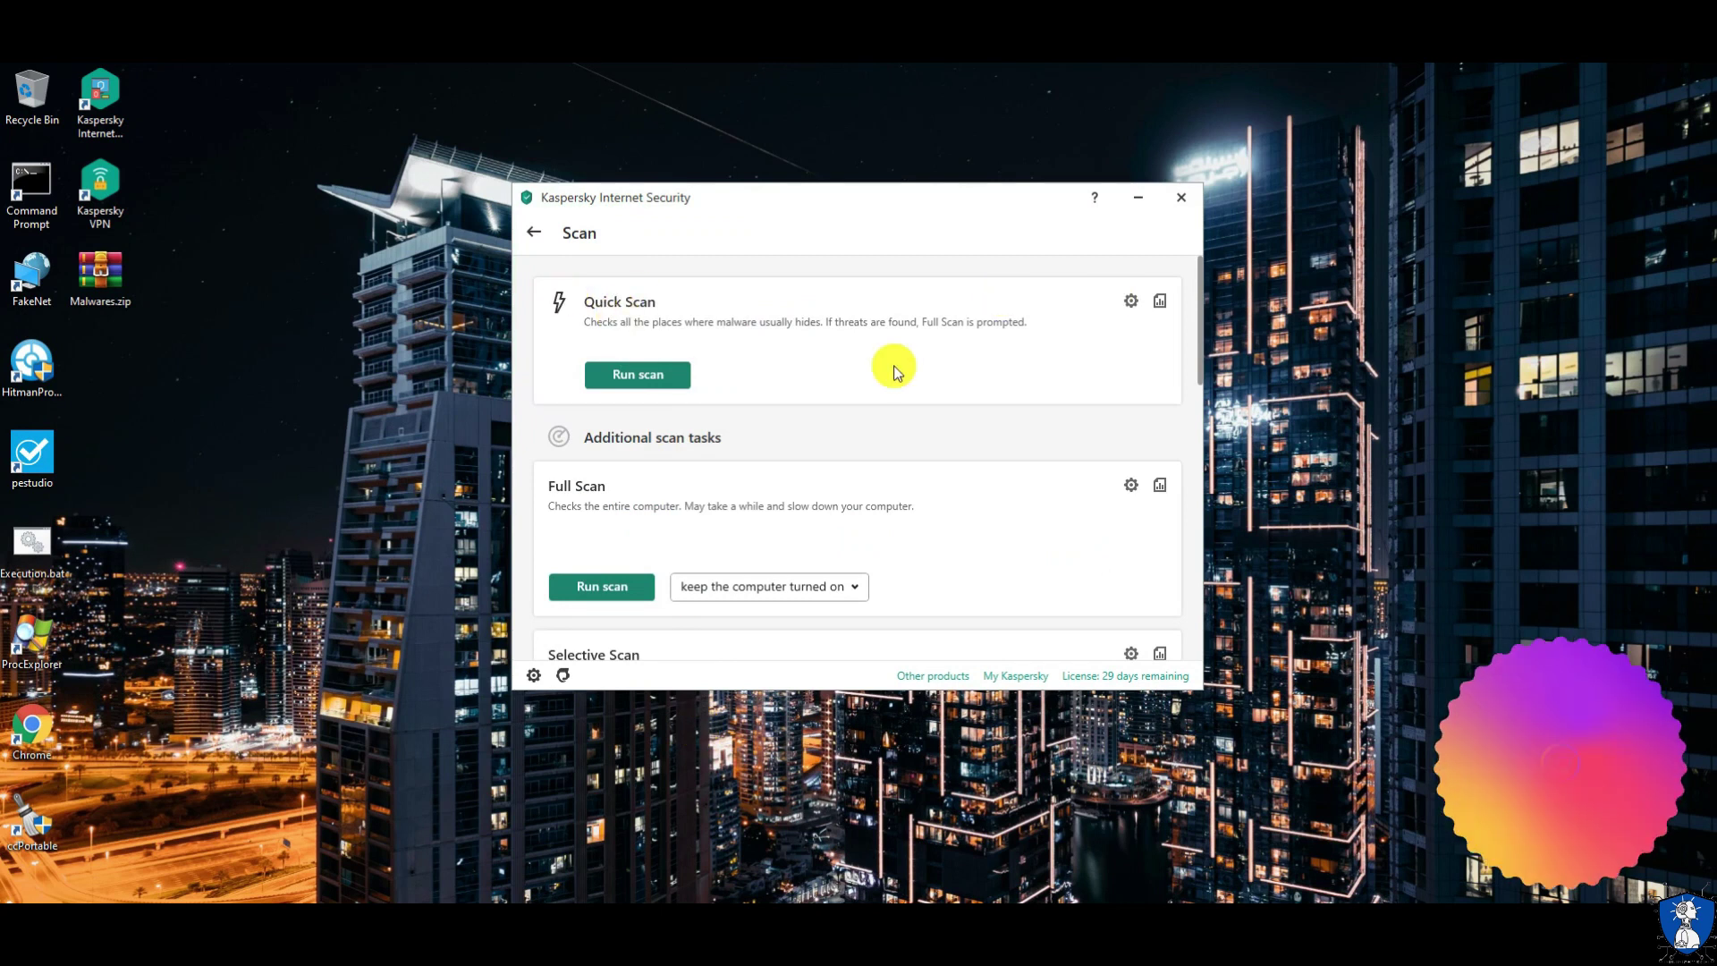
{"action": "scroll", "coordinate": [927, 462], "scroll_direction": "down", "scroll_amount": 3}
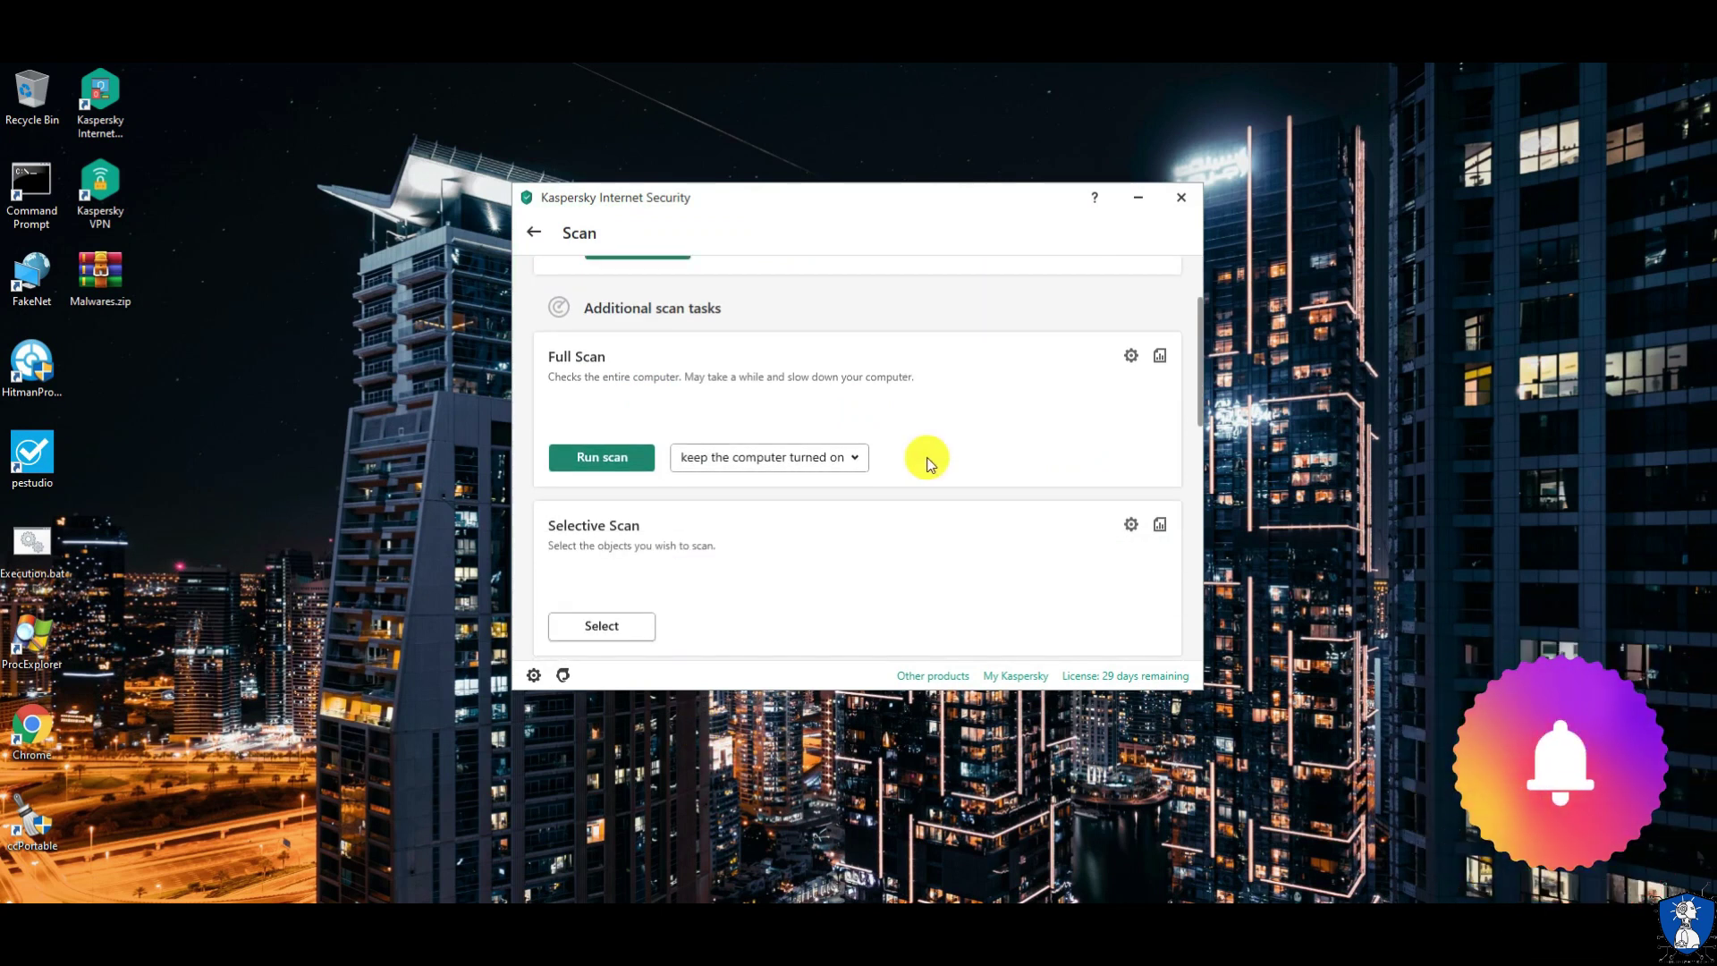
{"action": "scroll", "coordinate": [928, 462], "scroll_direction": "down", "scroll_amount": 6}
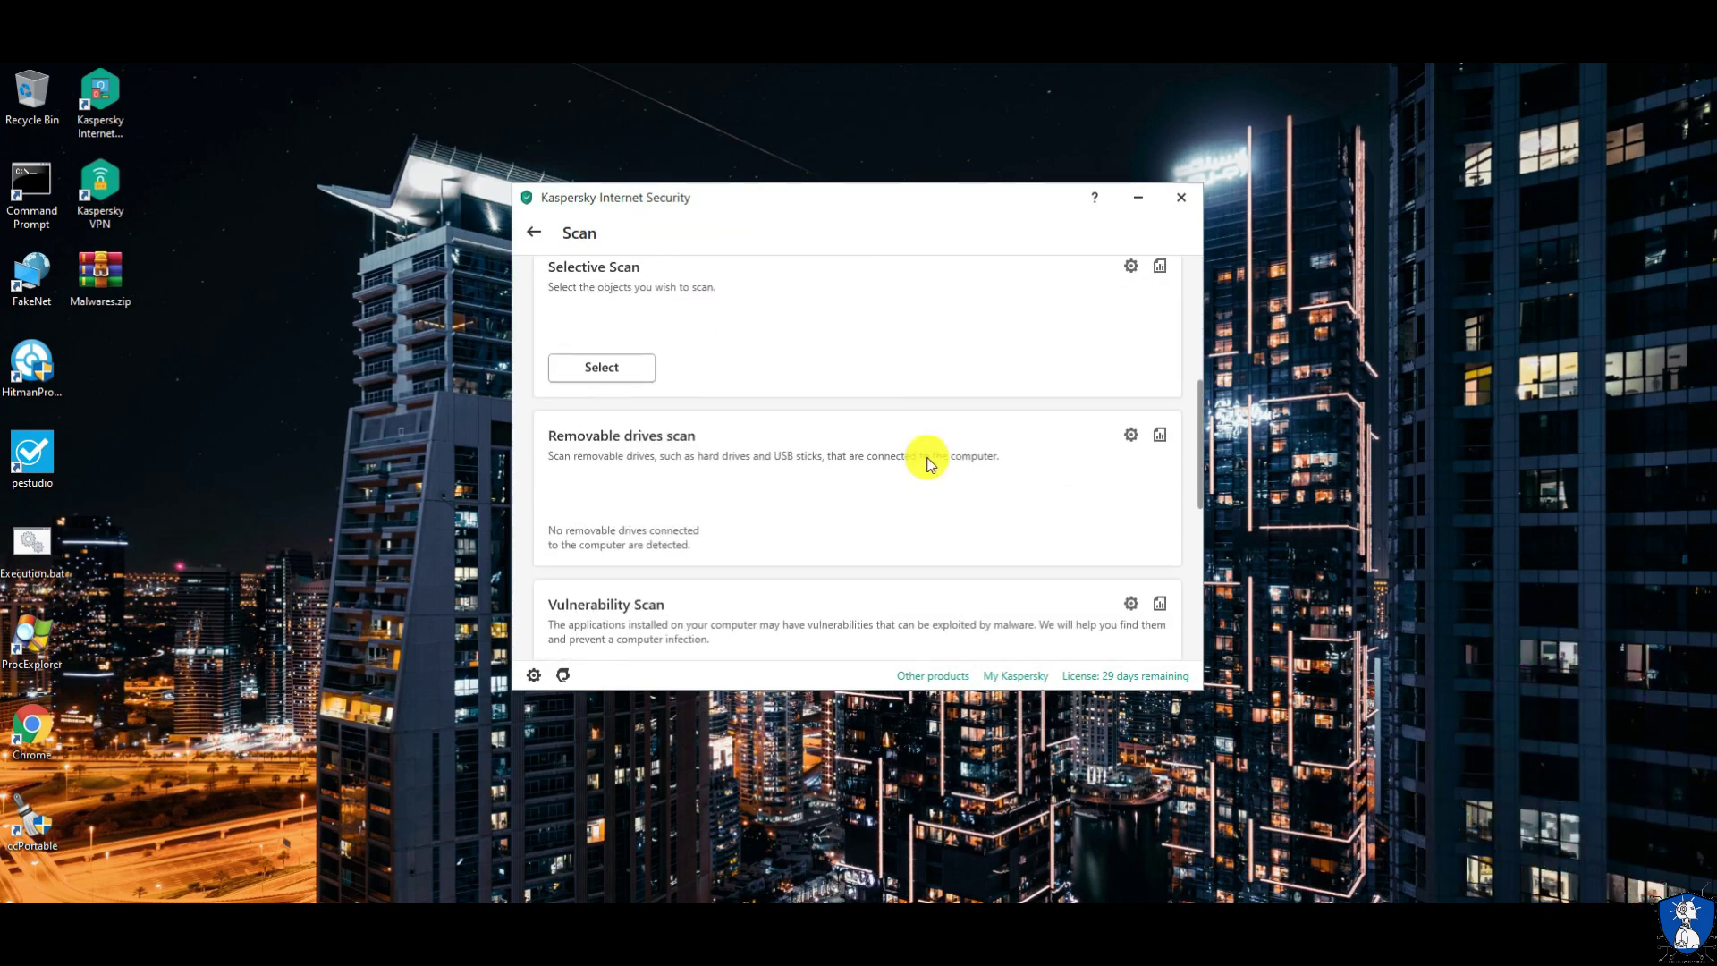
{"action": "scroll", "coordinate": [928, 462], "scroll_direction": "down", "scroll_amount": 4}
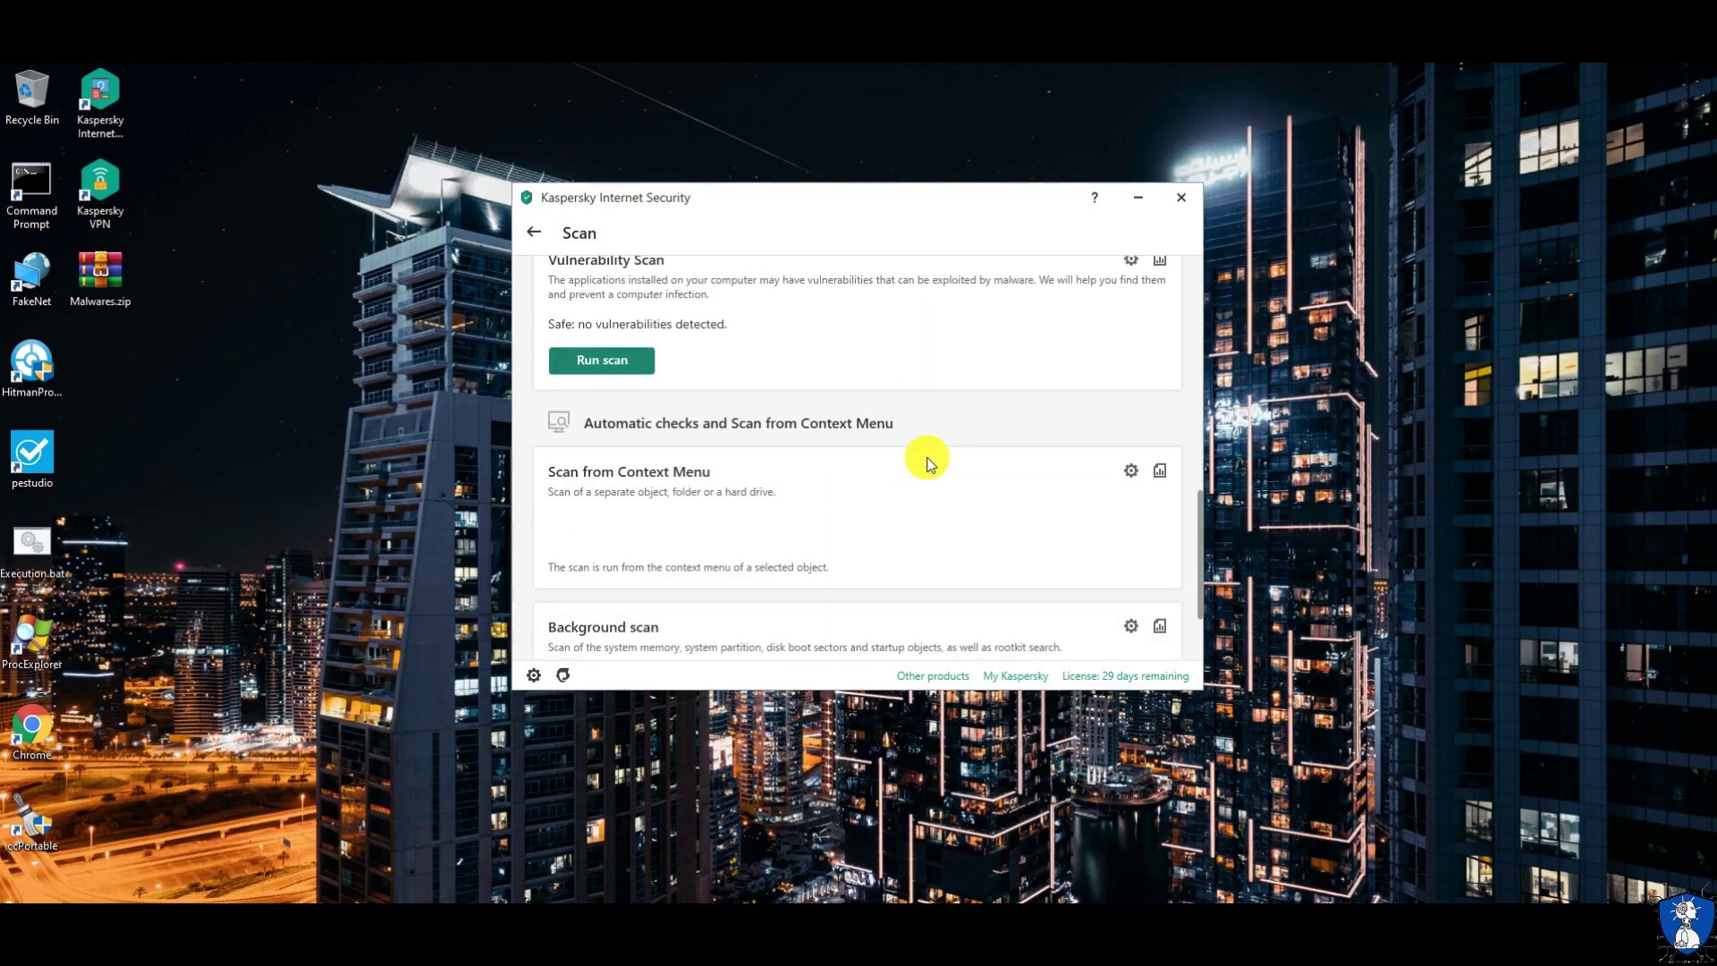
{"action": "scroll", "coordinate": [927, 462], "scroll_direction": "down", "scroll_amount": 2}
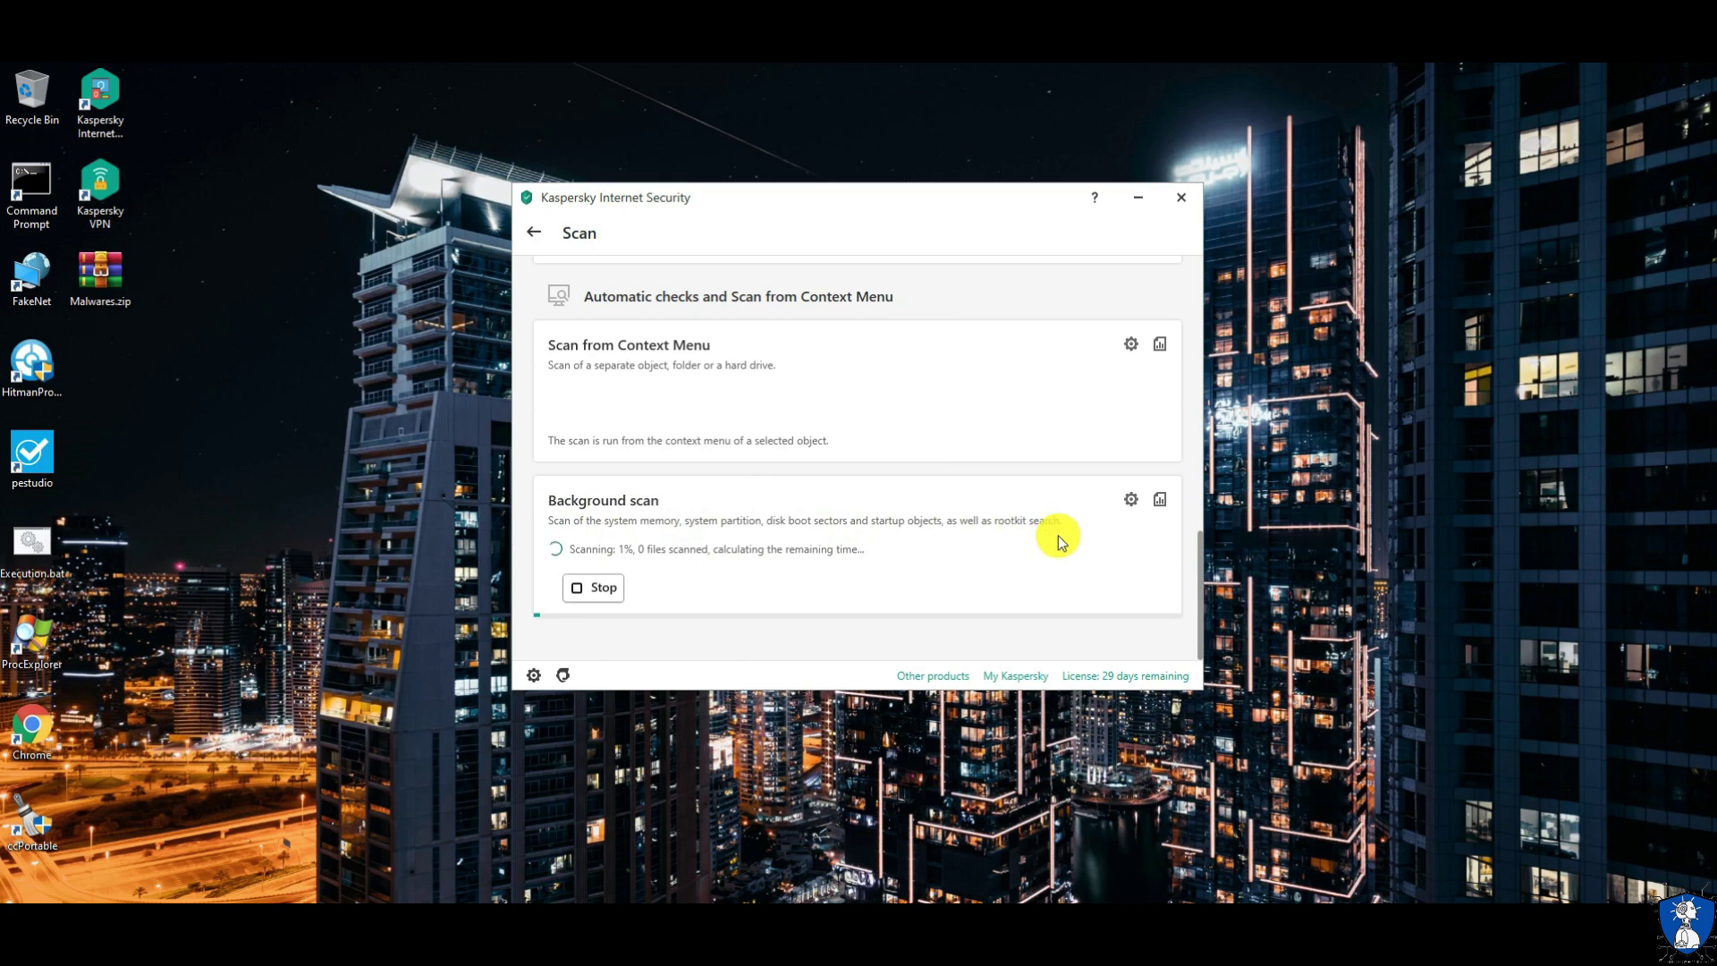
{"action": "left_click", "coordinate": [591, 588]}
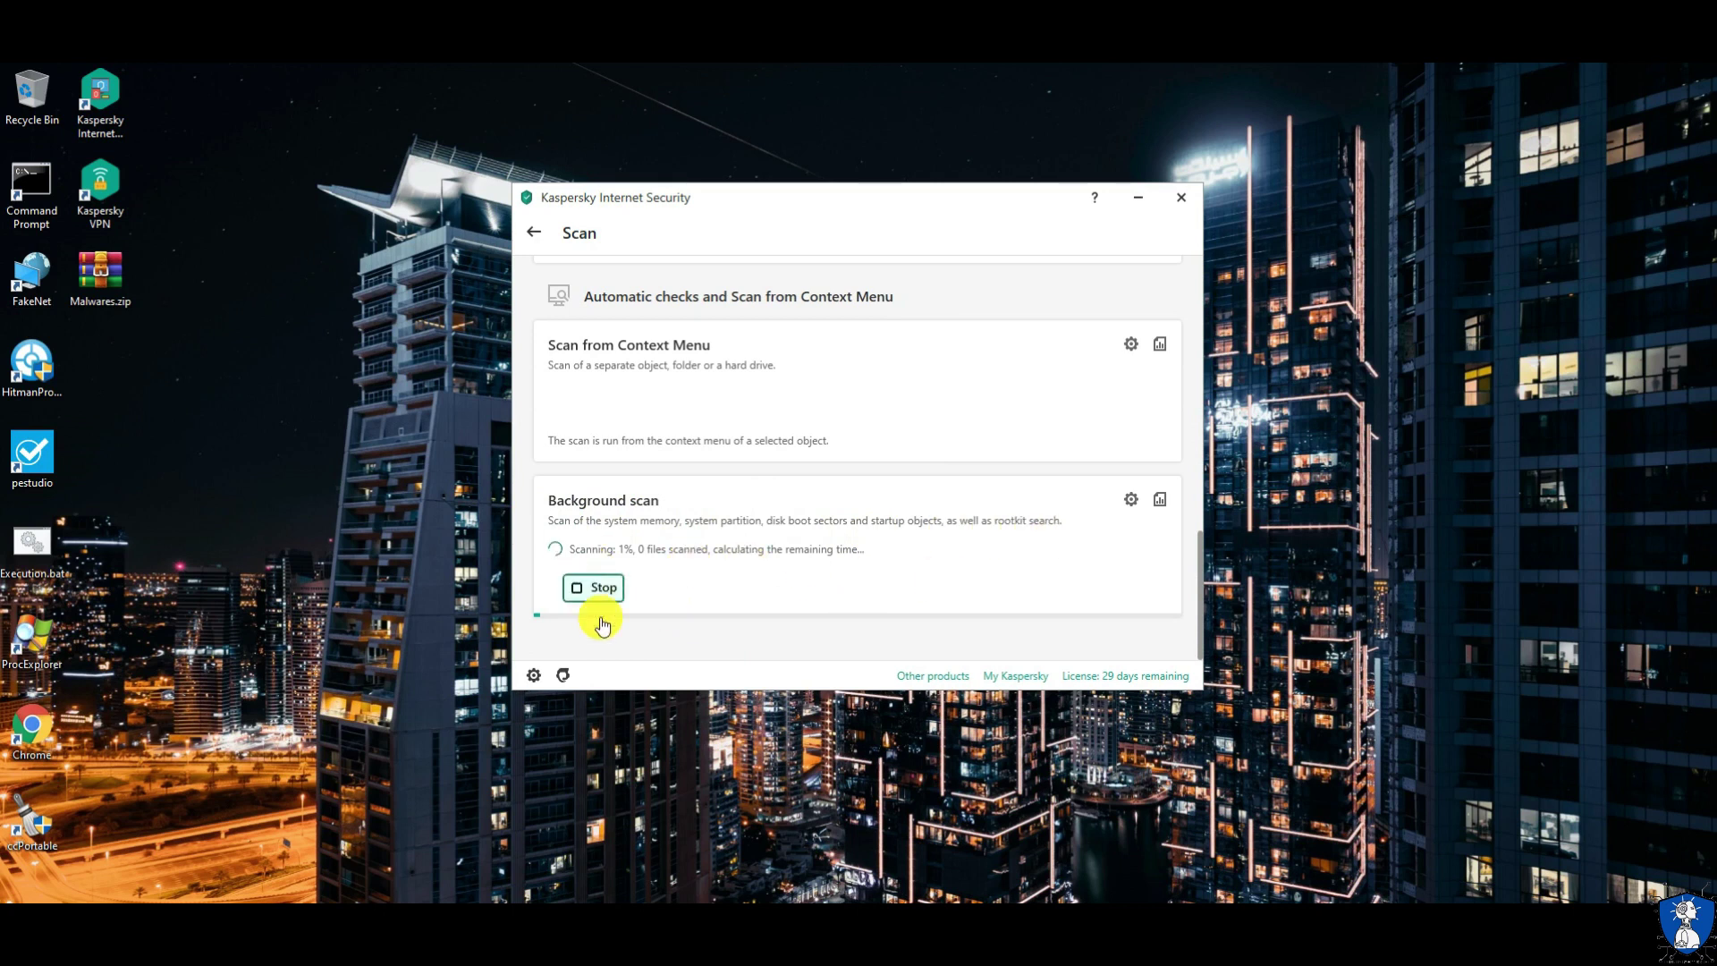
{"action": "scroll", "coordinate": [816, 586], "scroll_direction": "up", "scroll_amount": 7}
{"action": "scroll", "coordinate": [823, 592], "scroll_direction": "up", "scroll_amount": 5}
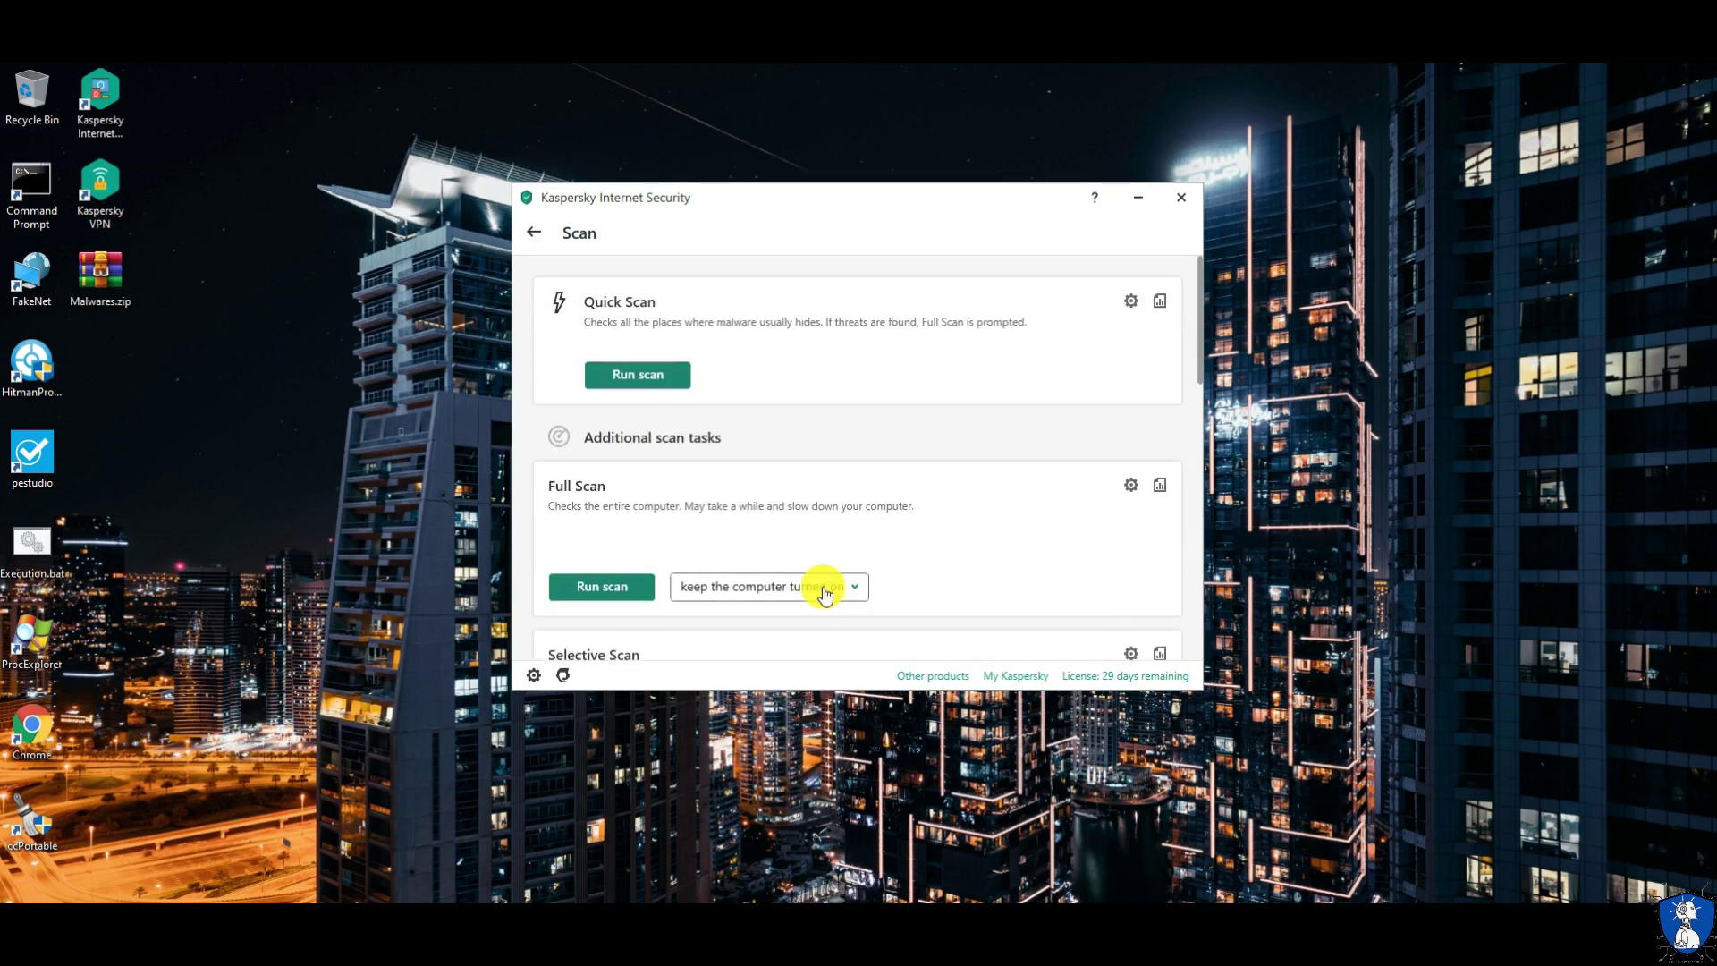
{"action": "left_click", "coordinate": [1525, 858]}
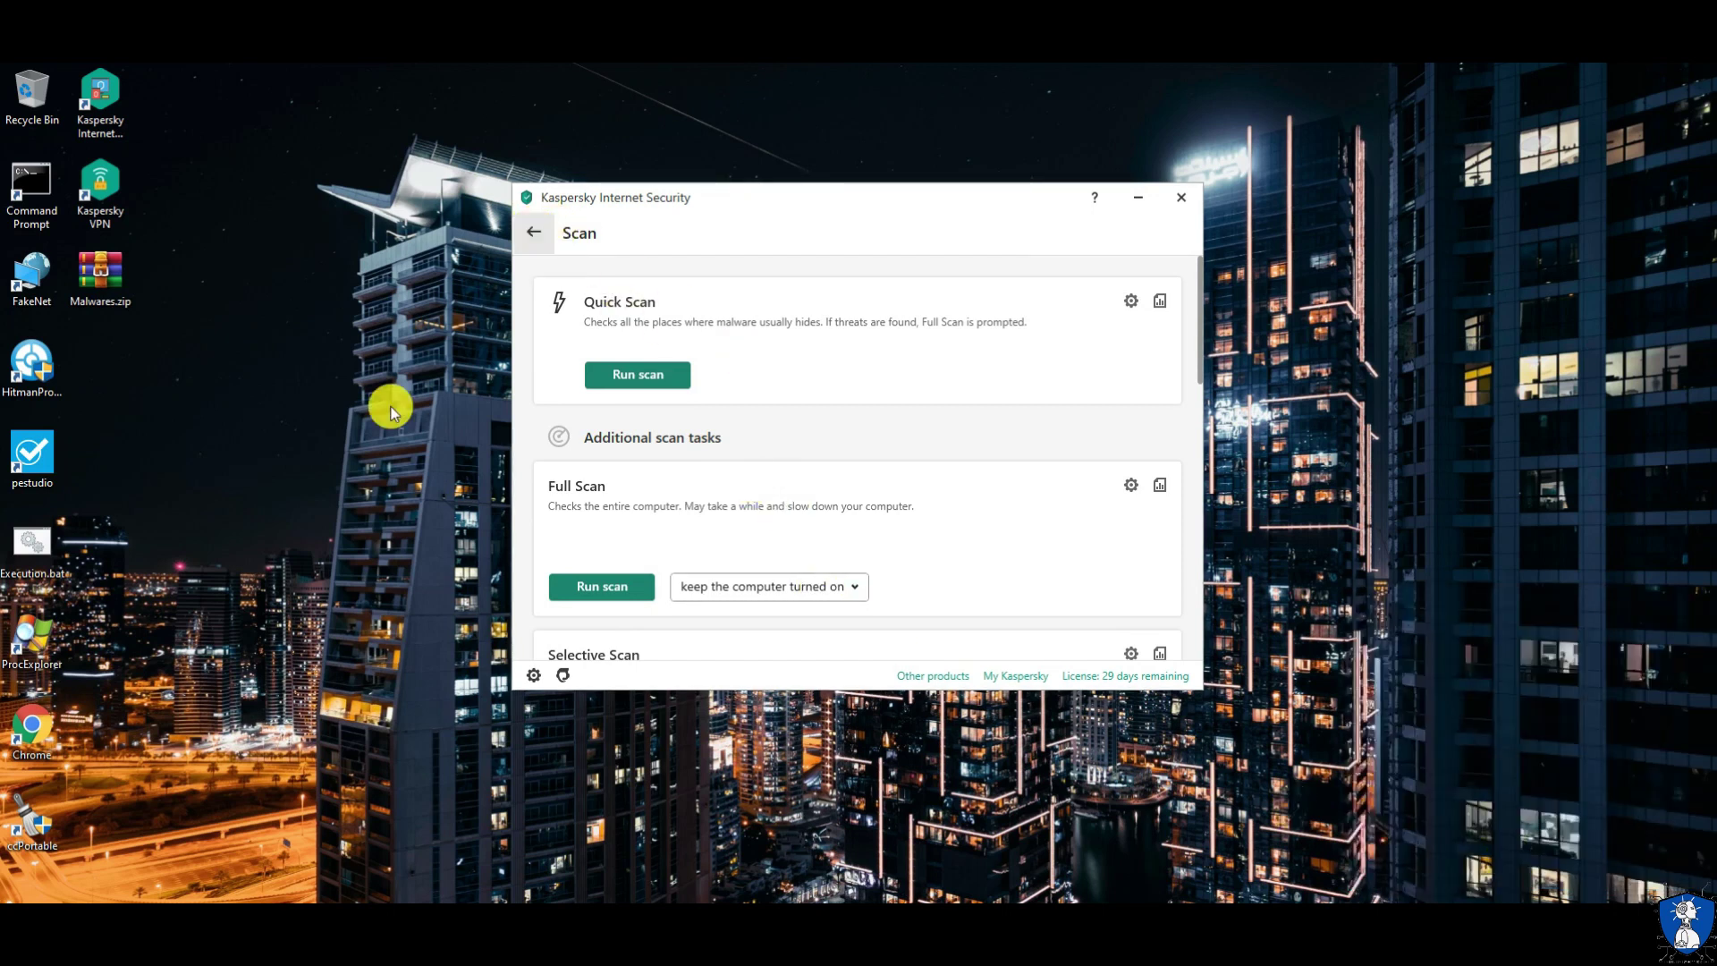
{"action": "key", "text": "Escape"}
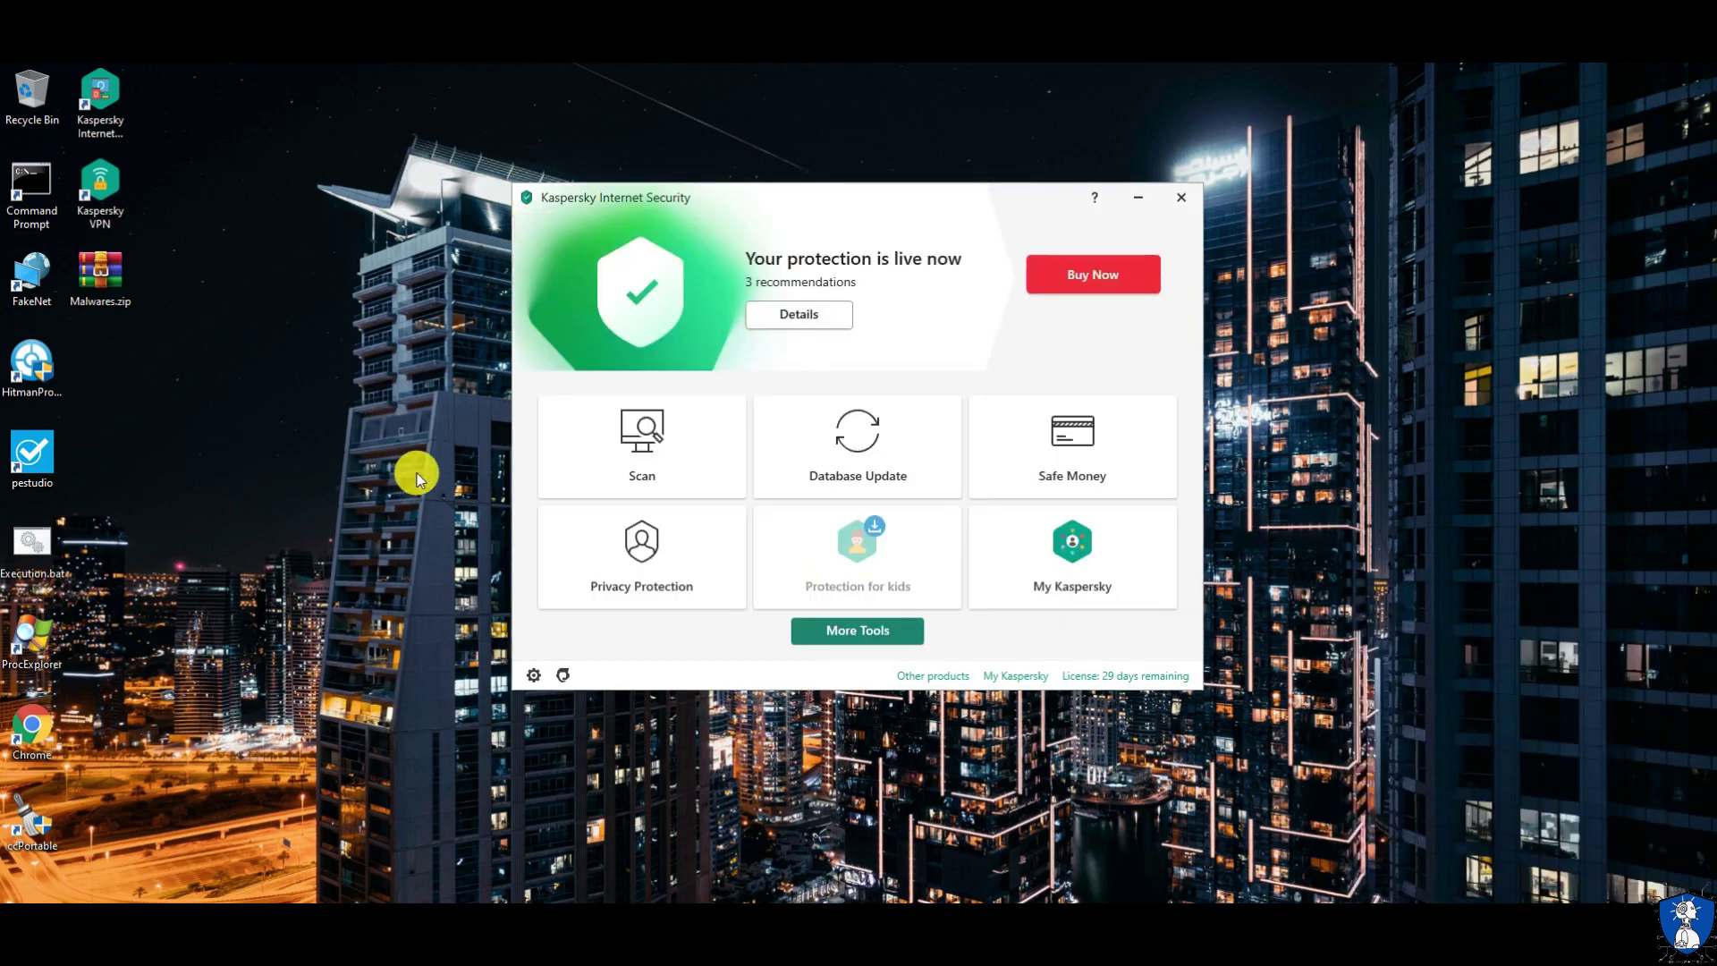
Step: Look at the Safe Money introduction and the Privacy Protection options for webcam and private browsing
{"action": "left_click", "coordinate": [1079, 462]}
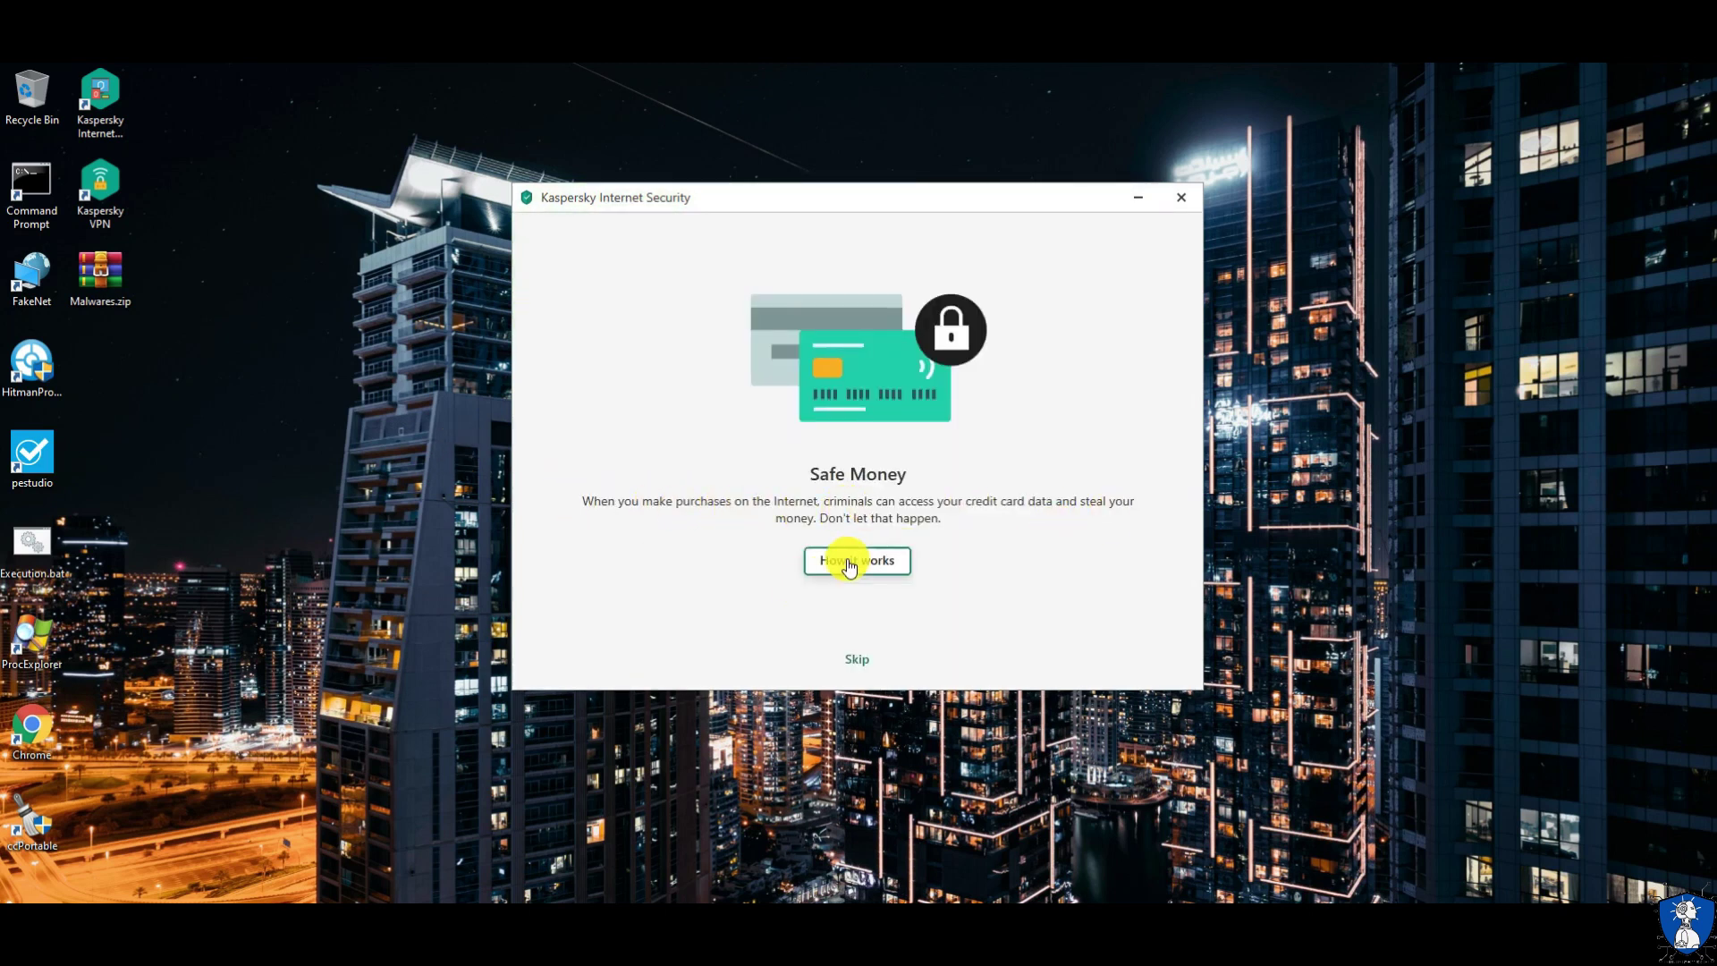
{"action": "left_click", "coordinate": [981, 650]}
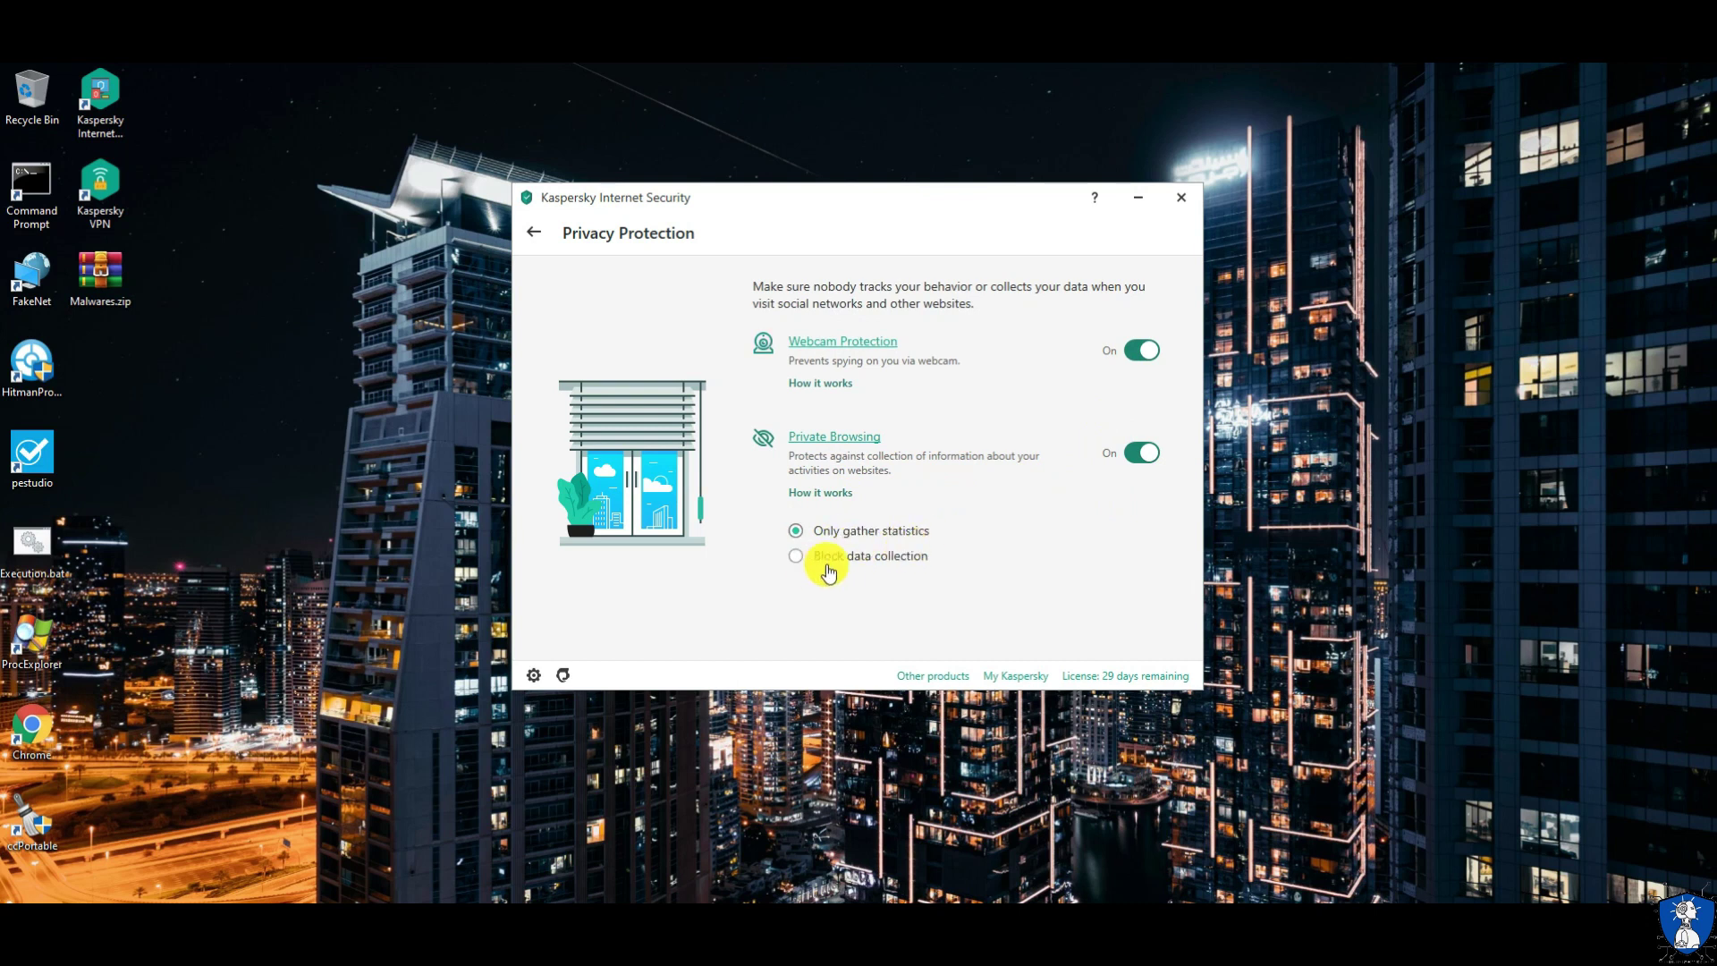
{"action": "left_click", "coordinate": [536, 236]}
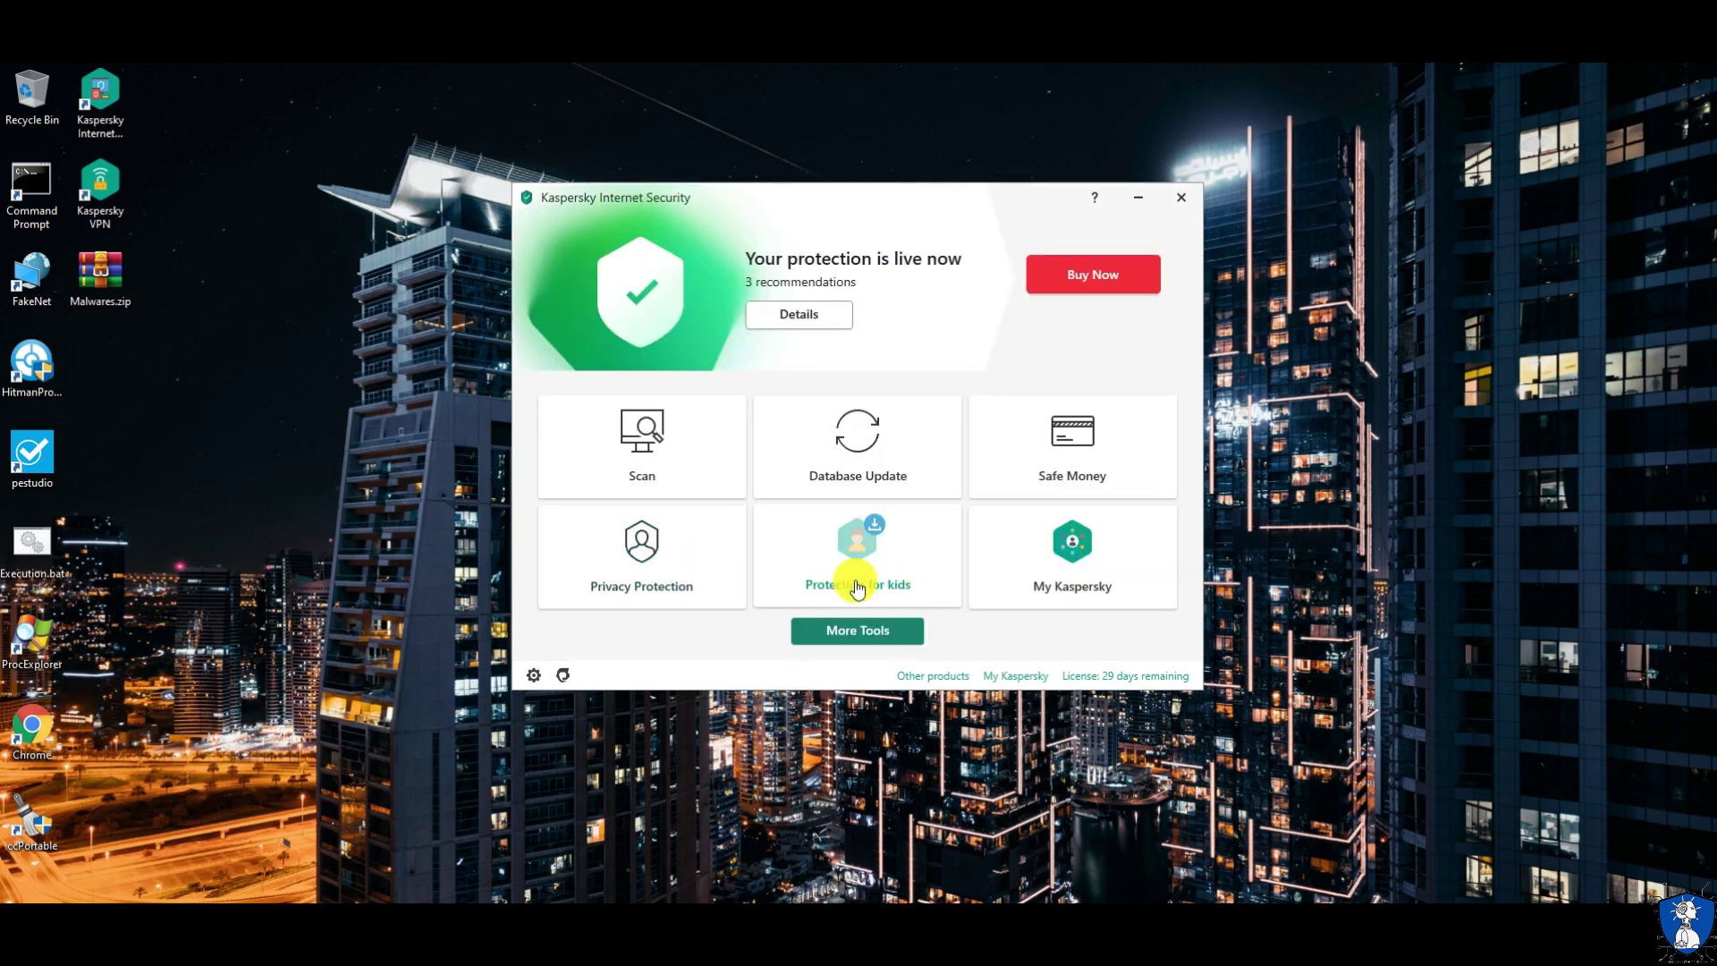
Step: Look at the My Kaspersky account page and open the Database Update section
{"action": "left_click", "coordinate": [1020, 641]}
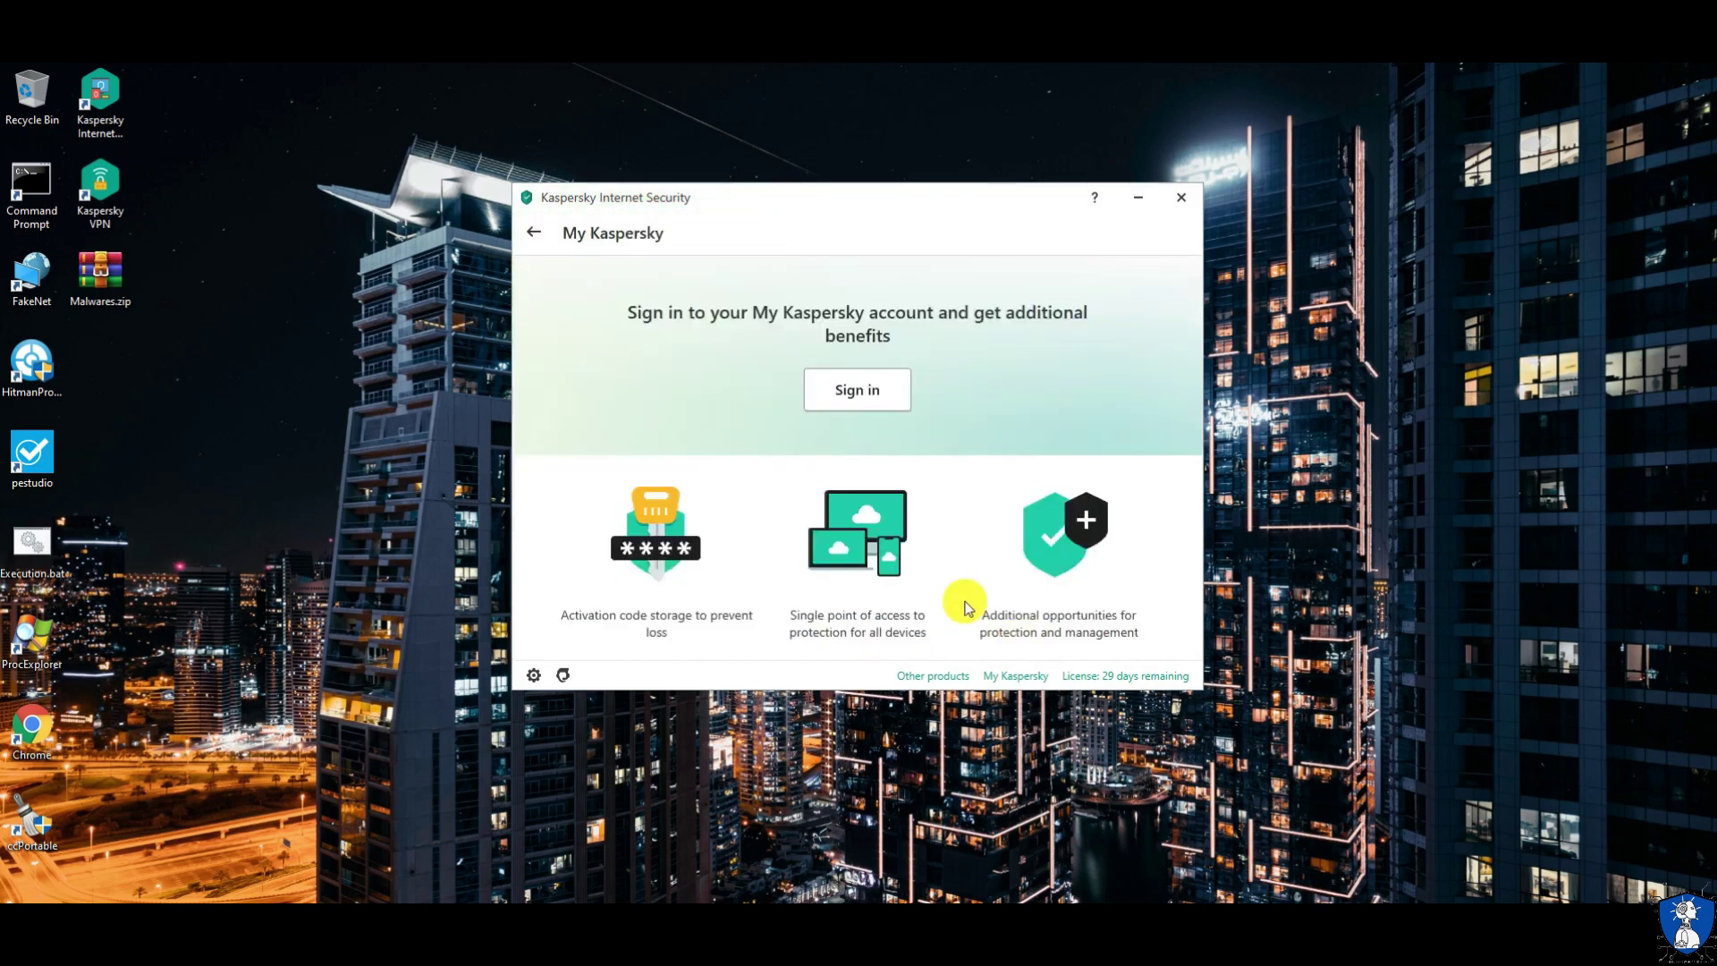
{"action": "left_click", "coordinate": [535, 233]}
{"action": "left_click", "coordinate": [891, 467]}
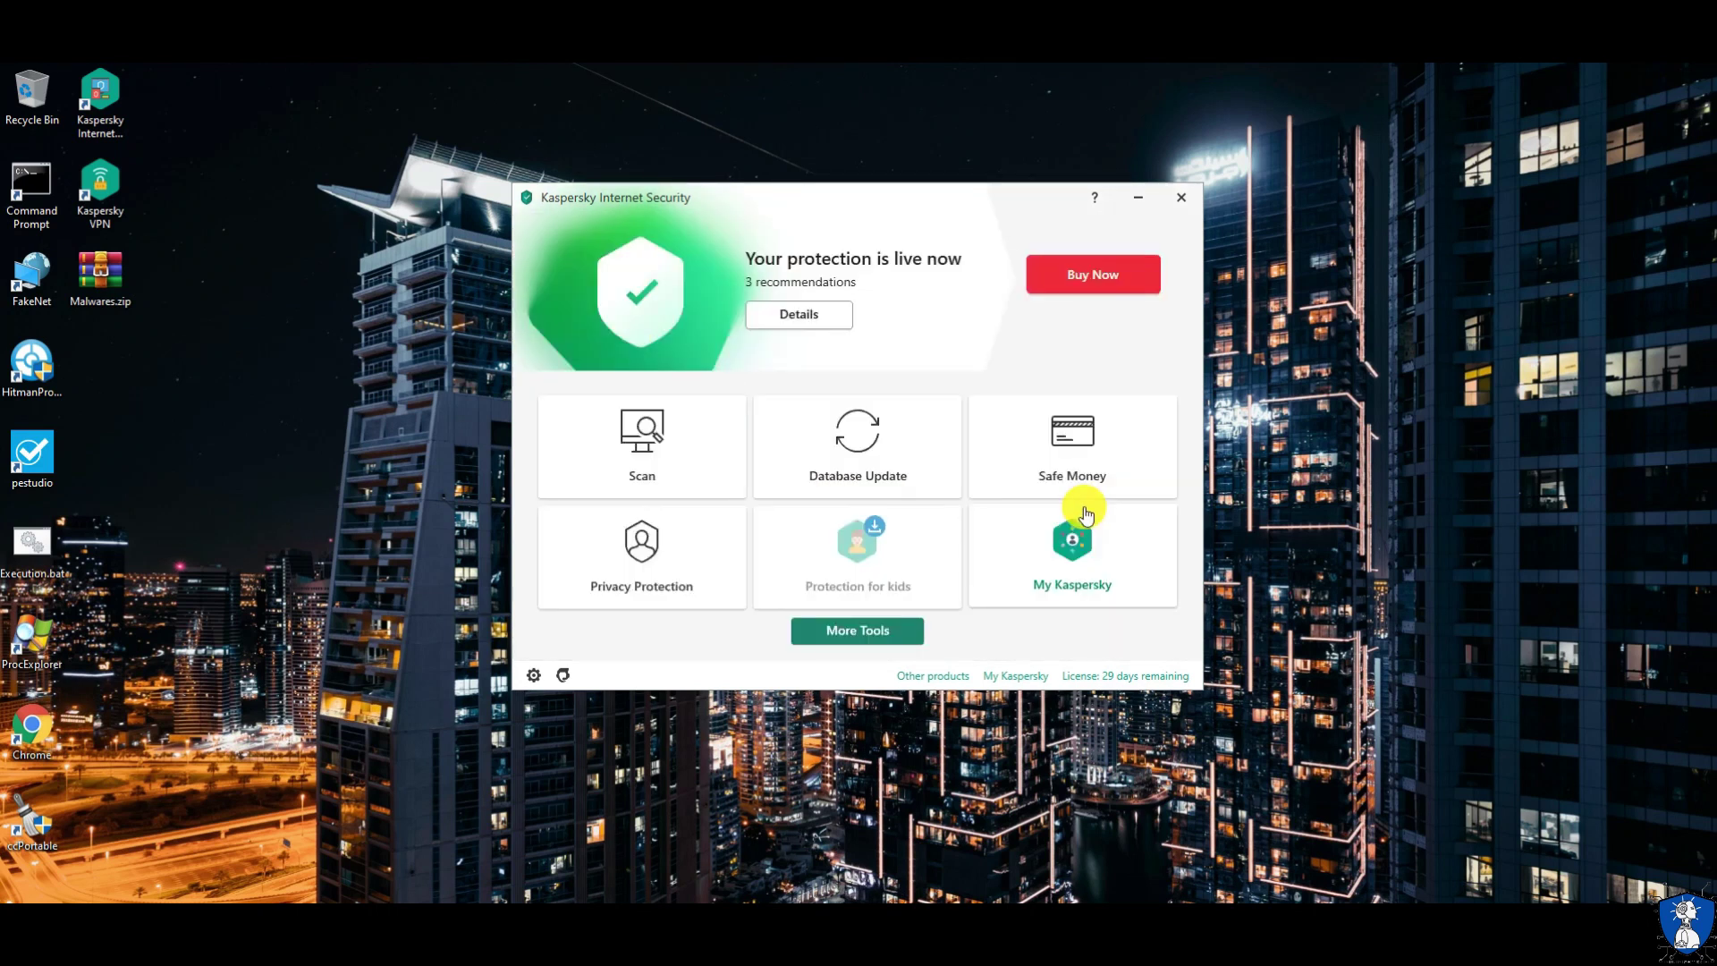
Step: View the Cloud Protection page among the additional security tools and return to the tools overview
{"action": "left_click", "coordinate": [899, 626]}
{"action": "left_click", "coordinate": [869, 288]}
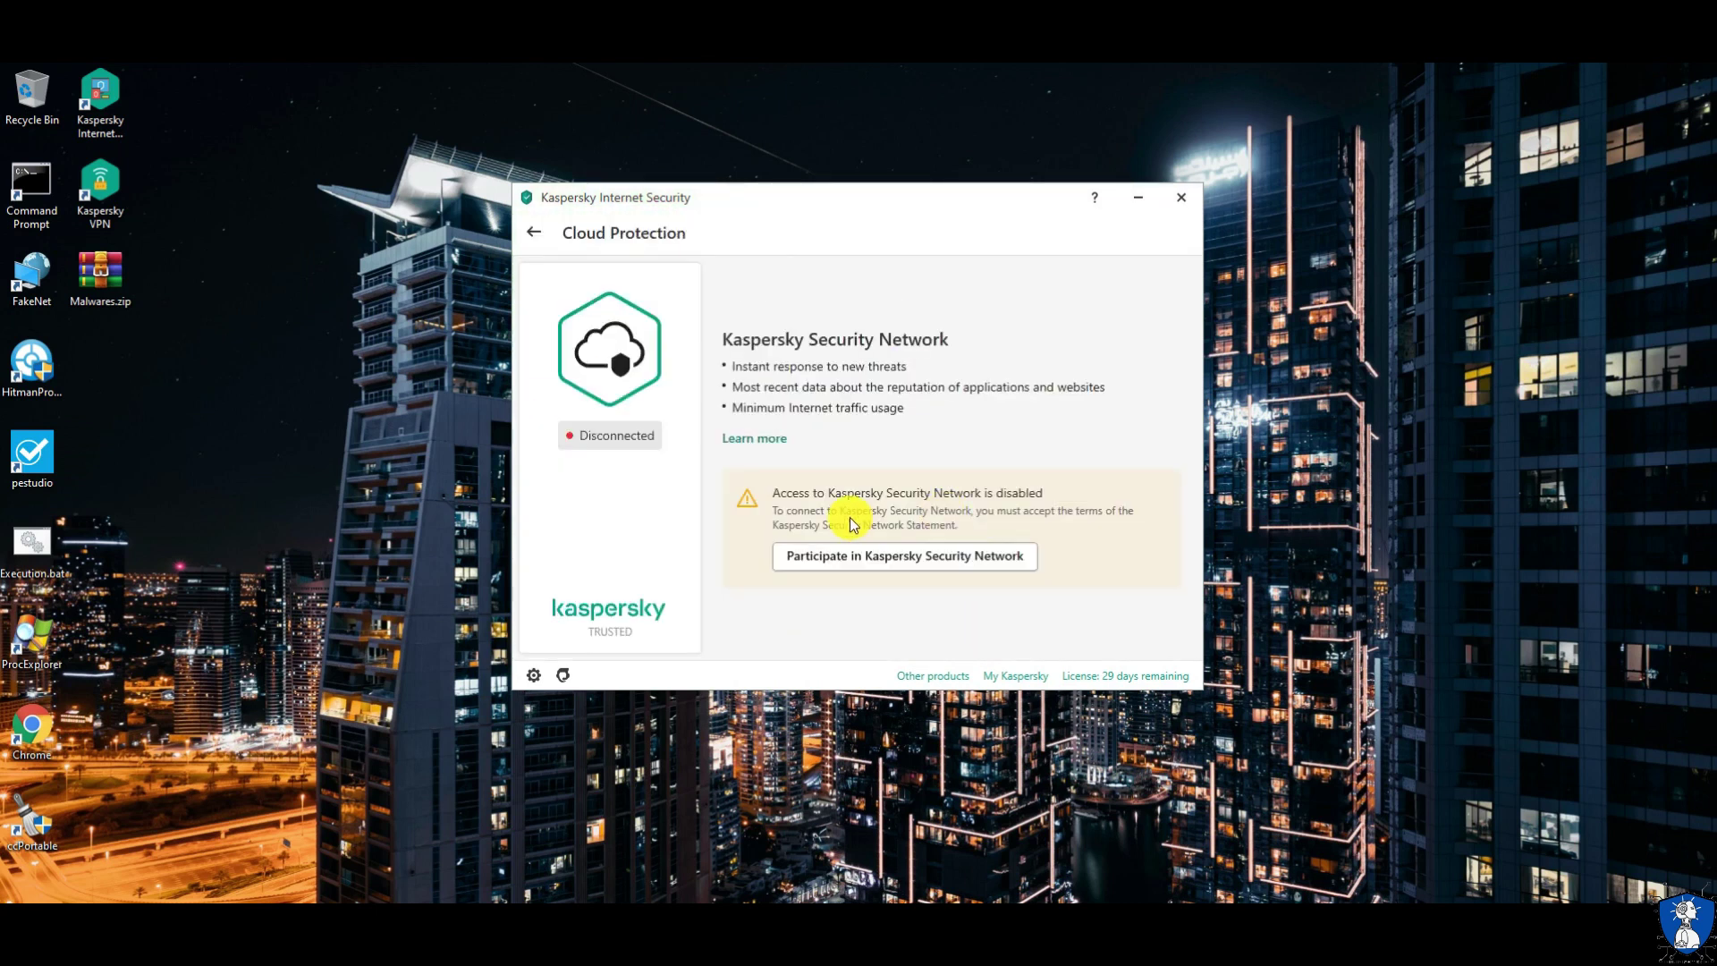
{"action": "left_click", "coordinate": [534, 231]}
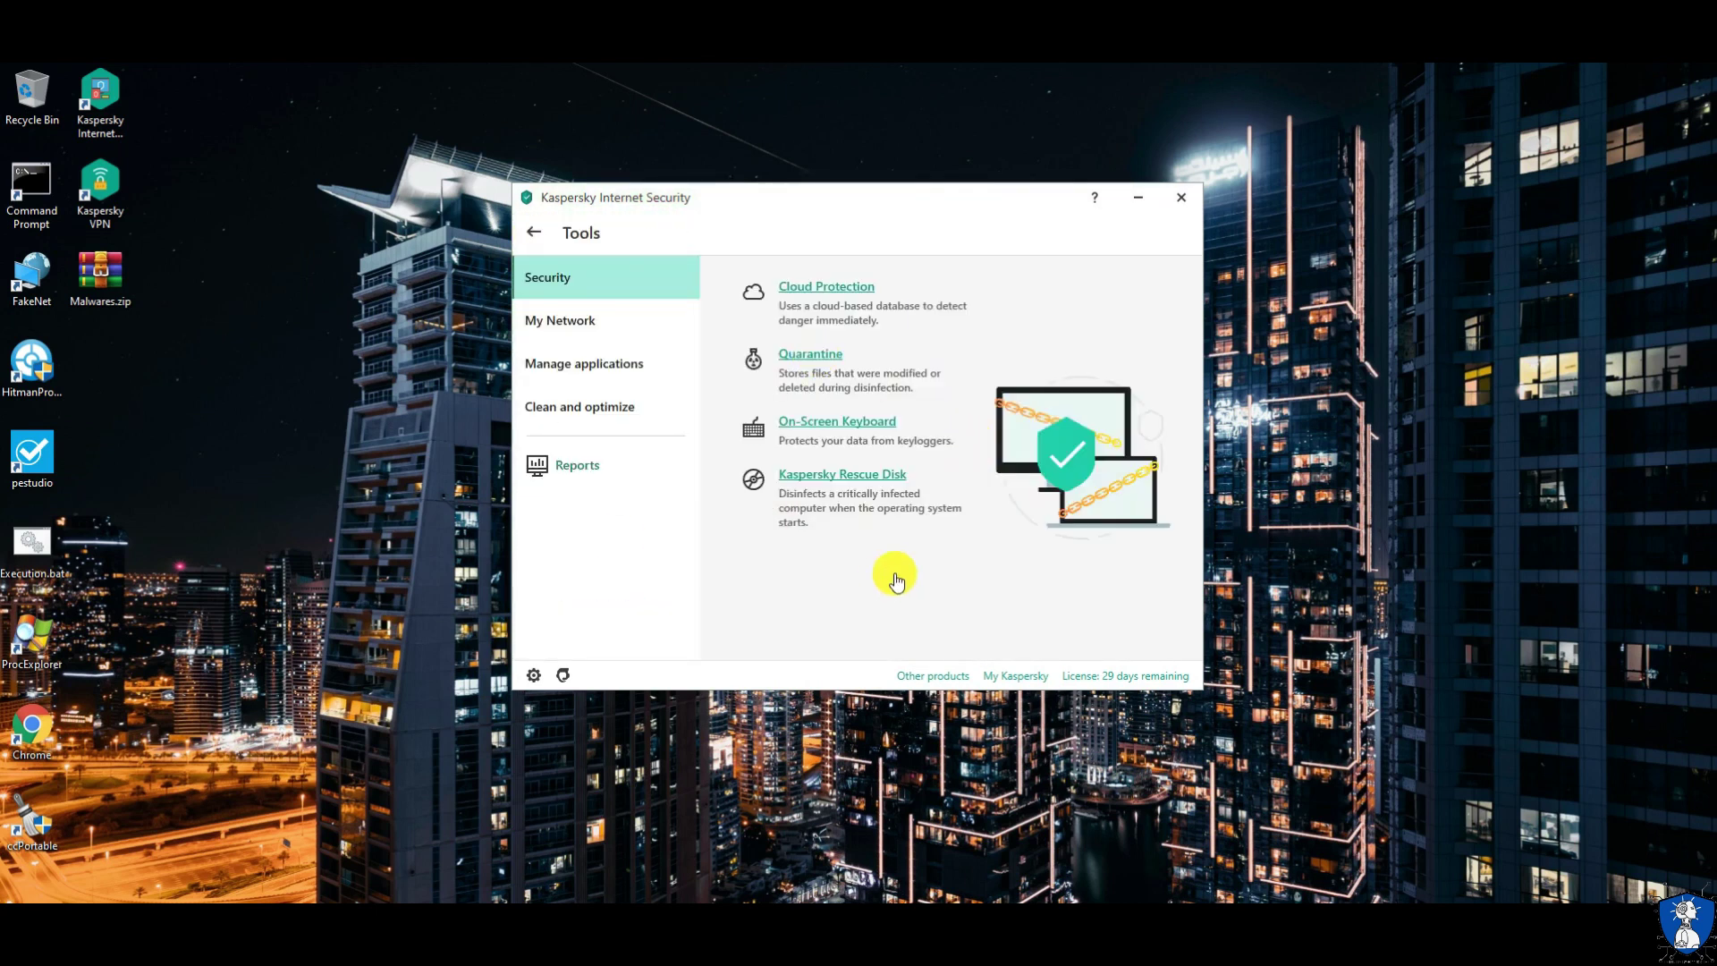
{"action": "left_click", "coordinate": [534, 231]}
Step: Open and close the On-Screen Keyboard and the Kaspersky Rescue Disk support page
{"action": "left_click", "coordinate": [850, 421]}
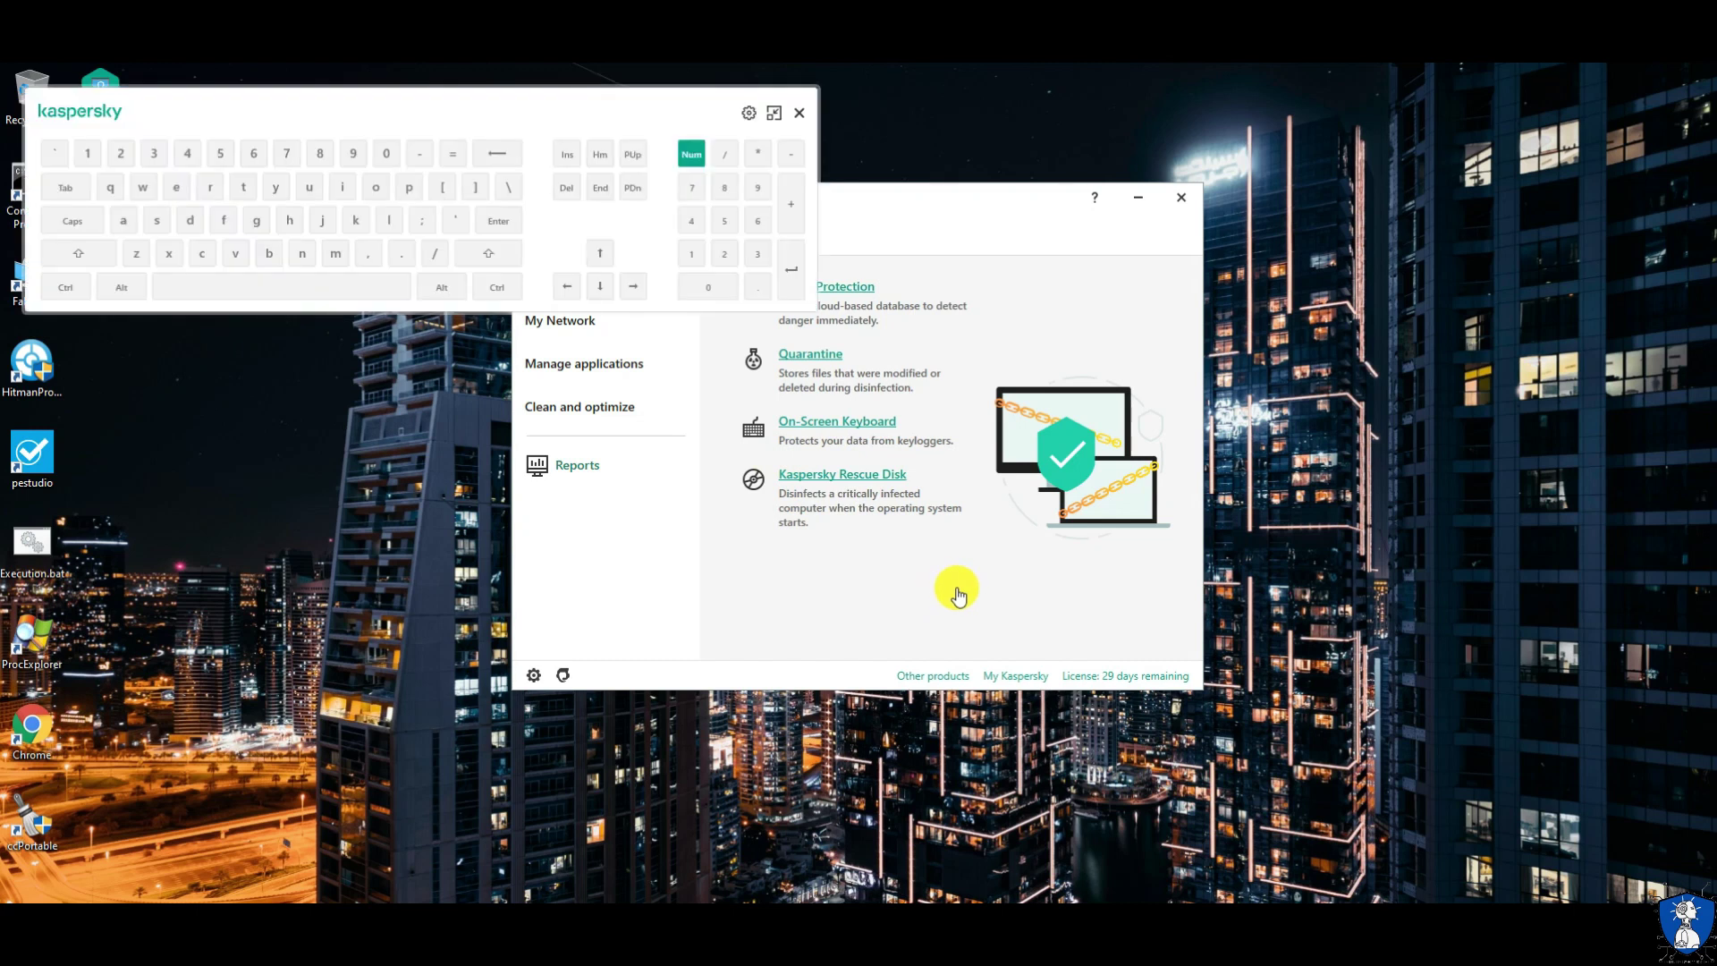
{"action": "left_click", "coordinate": [798, 113]}
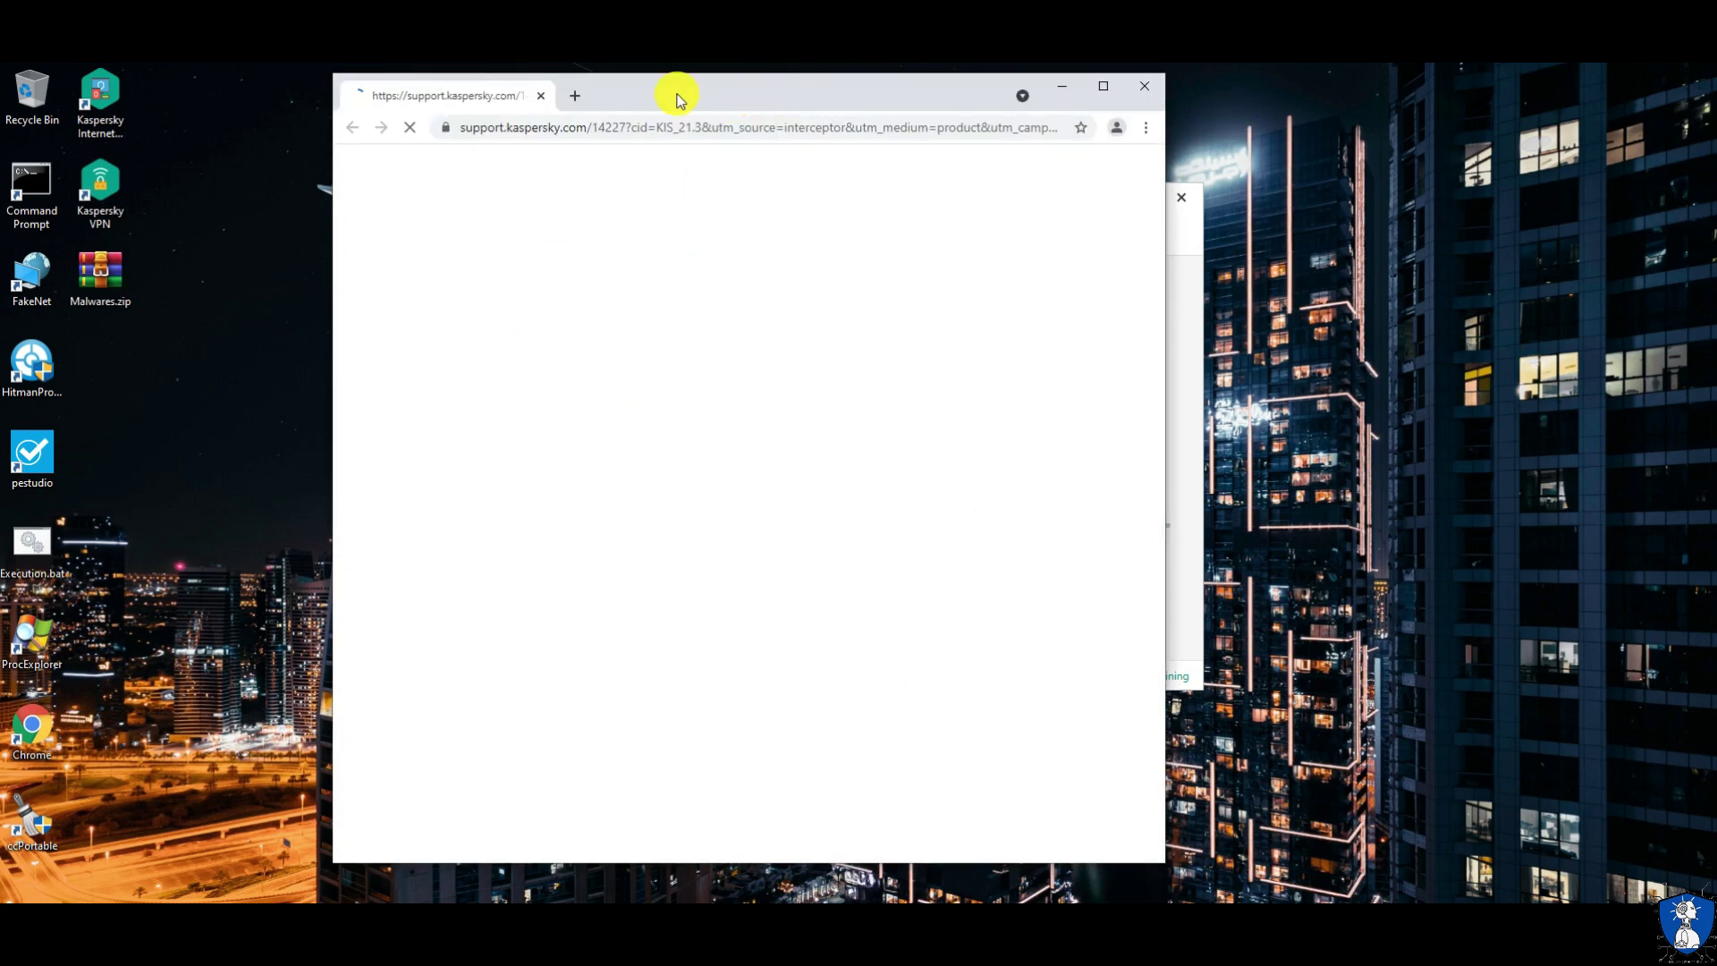
{"action": "left_click", "coordinate": [1189, 438]}
{"action": "left_click", "coordinate": [1146, 84]}
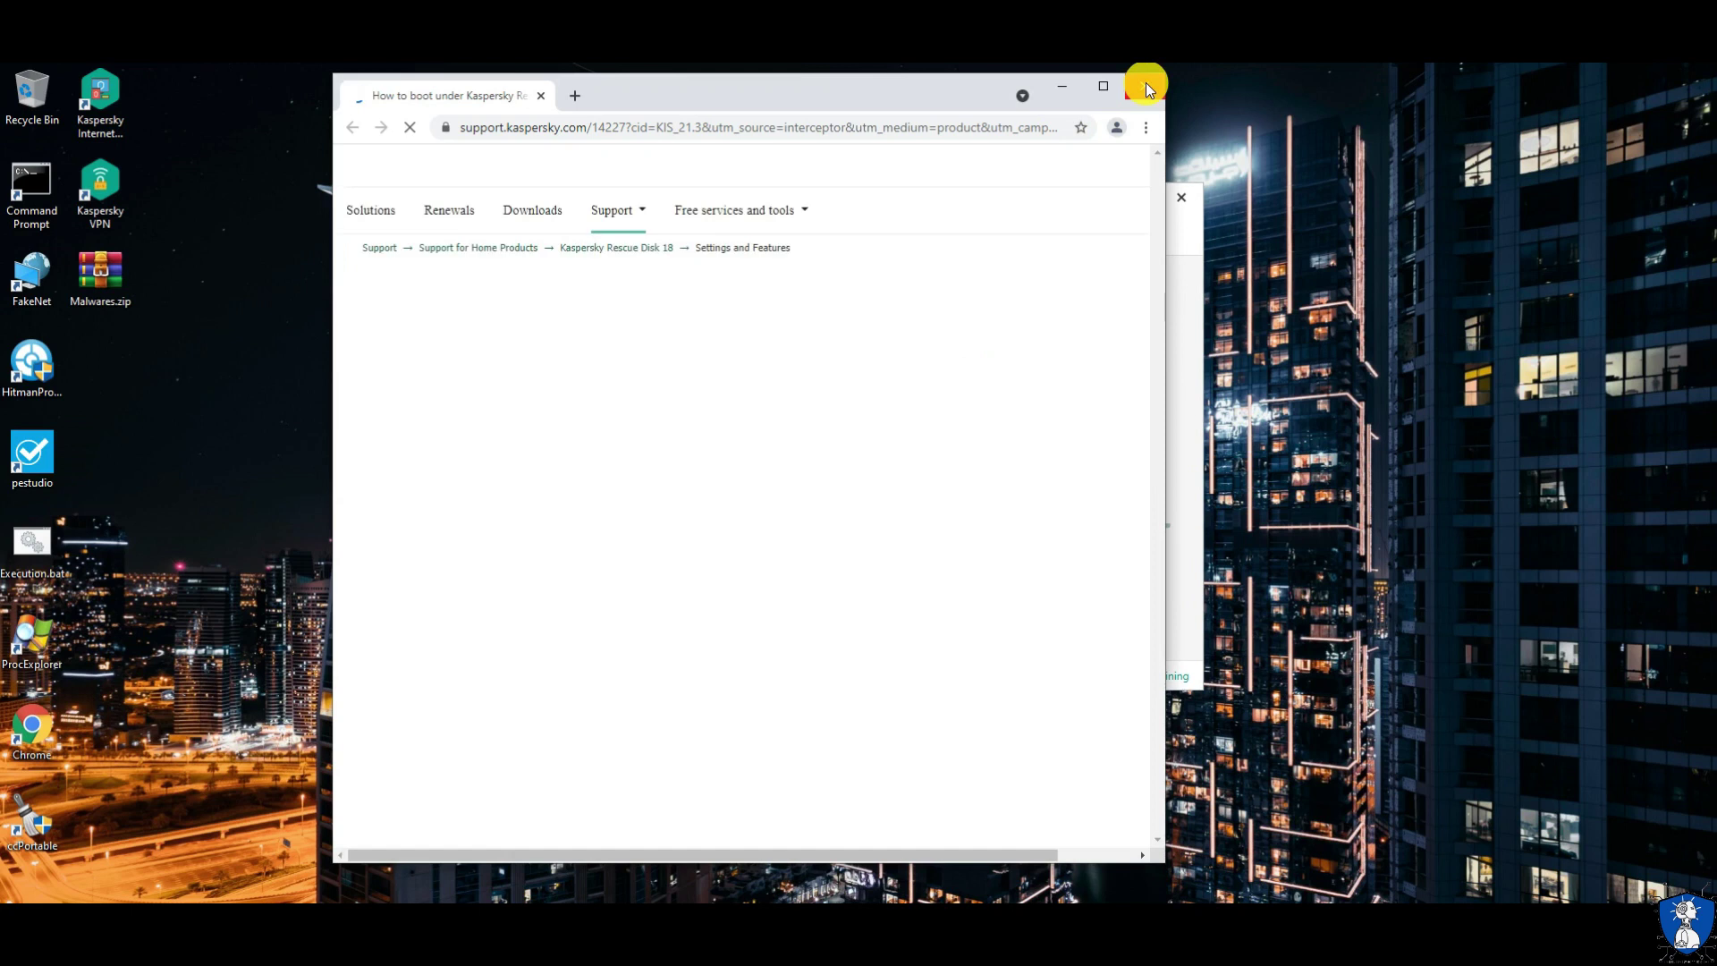
{"action": "left_click", "coordinate": [1145, 86]}
Step: Look at the Kaspersky VPN page among the network tools and leave it
{"action": "left_click", "coordinate": [608, 320]}
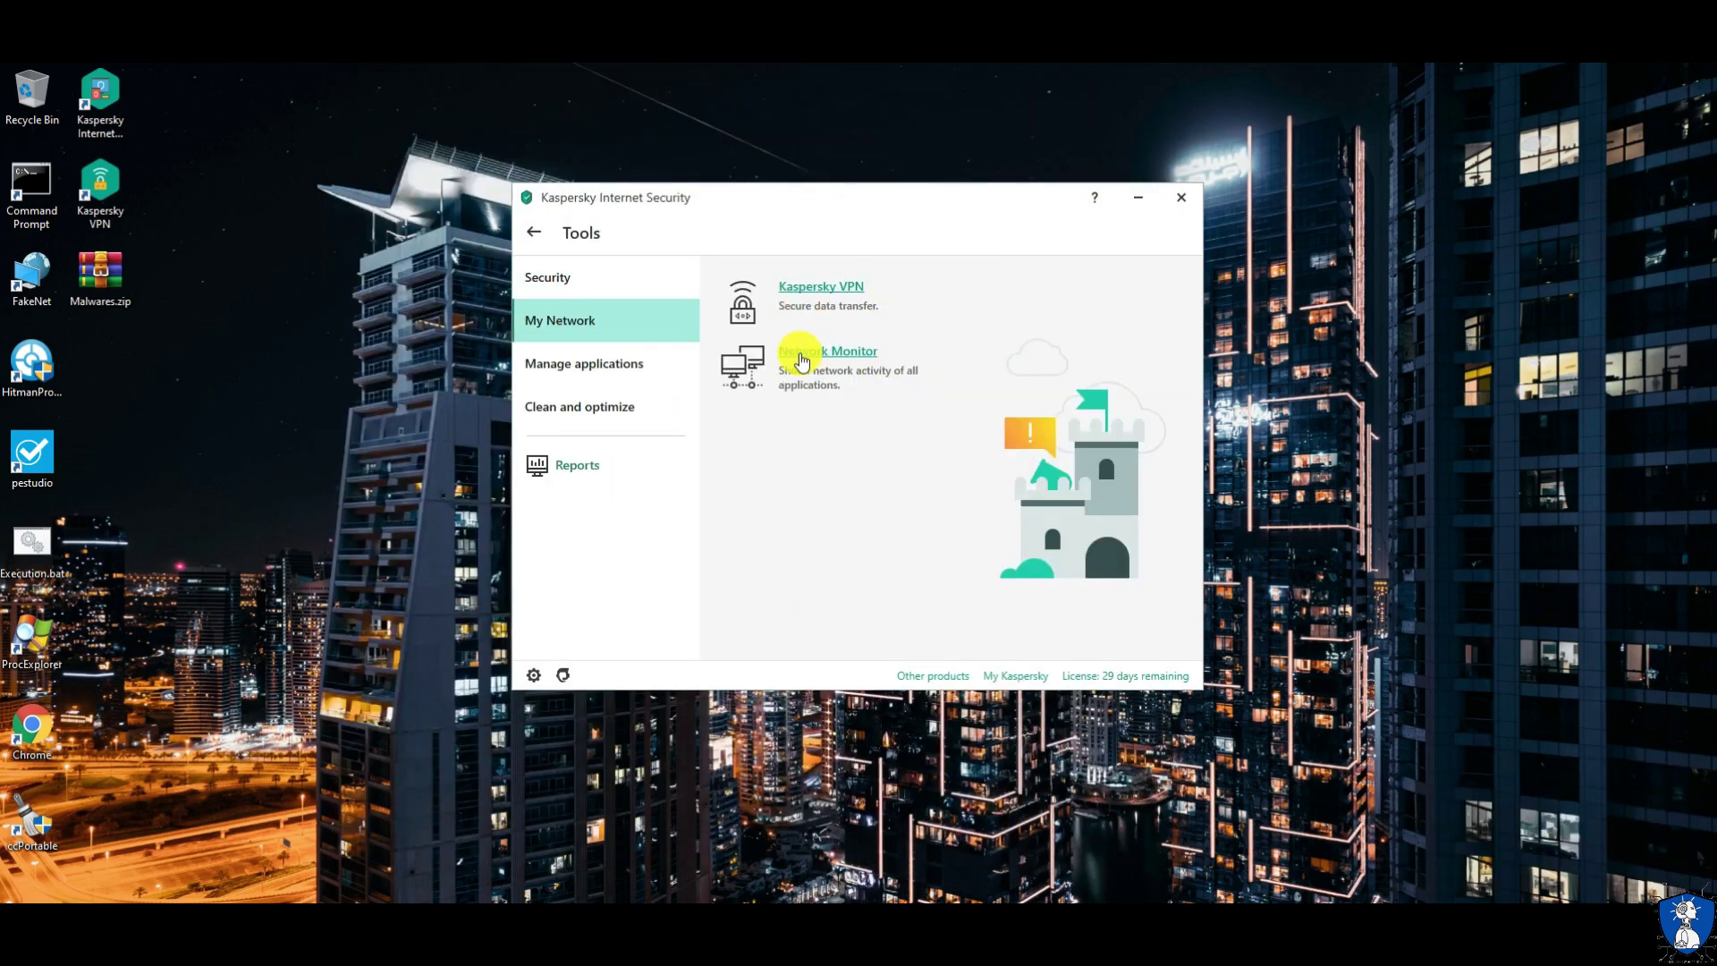
{"action": "left_click", "coordinate": [805, 286]}
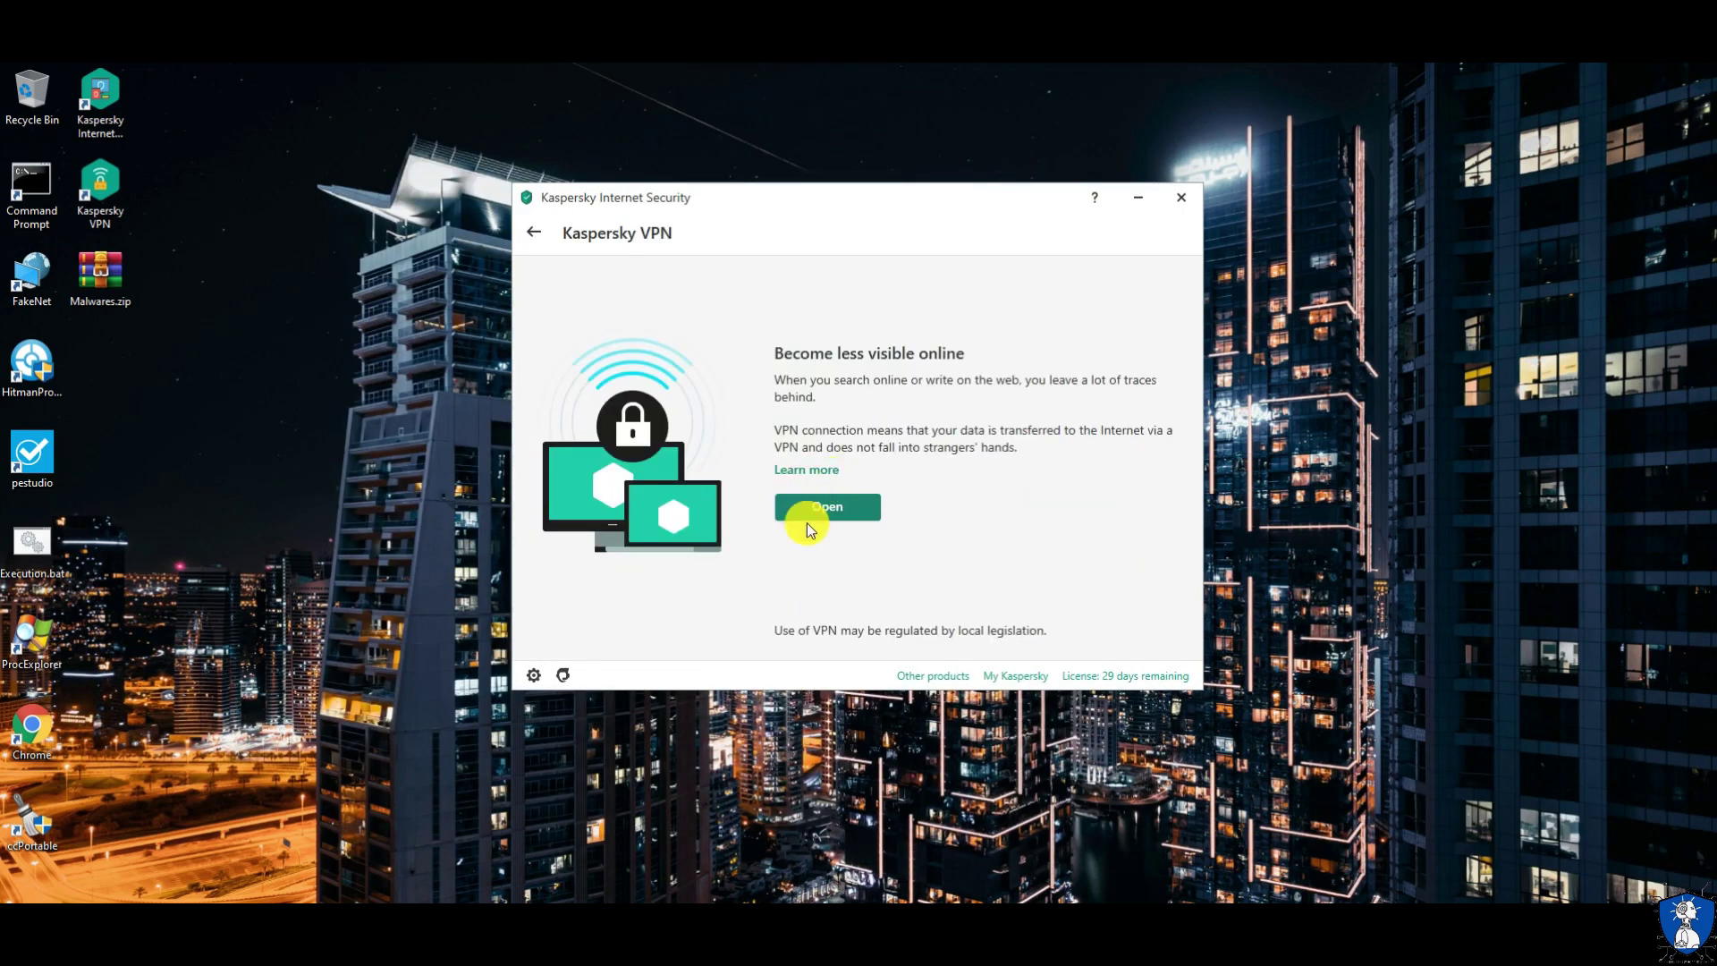
{"action": "key", "text": "Escape"}
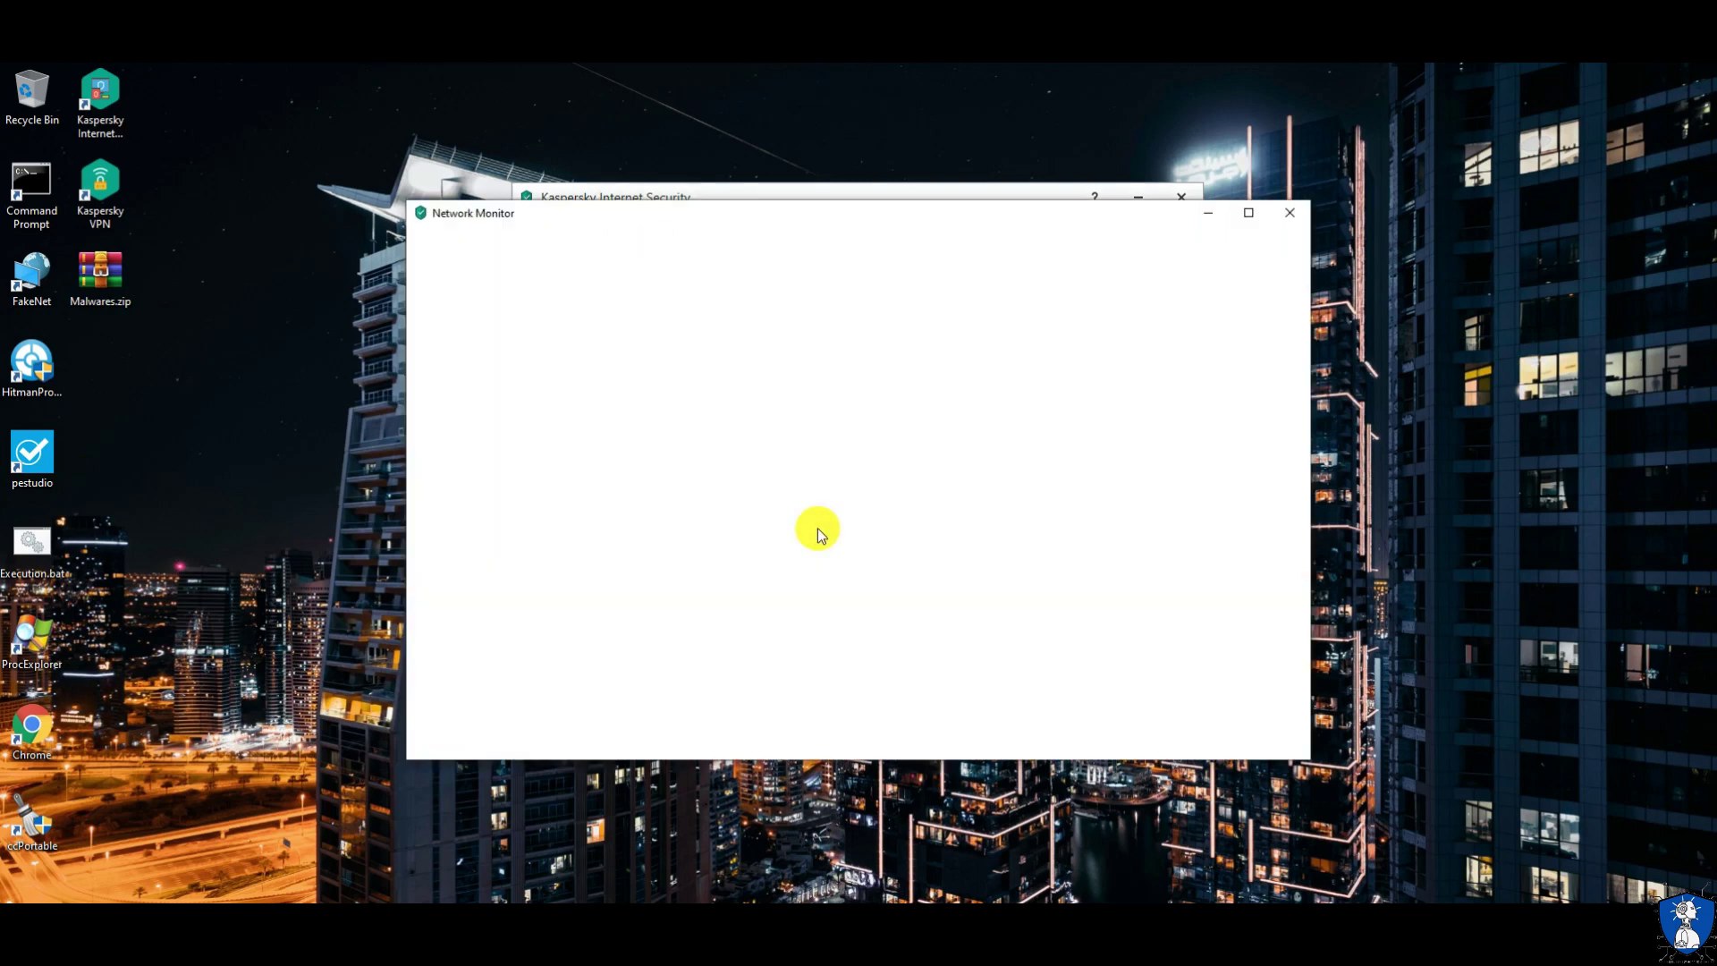
Step: Examine the open ports and the network traffic per application in Network Monitor, and close it
{"action": "left_click", "coordinate": [458, 336]}
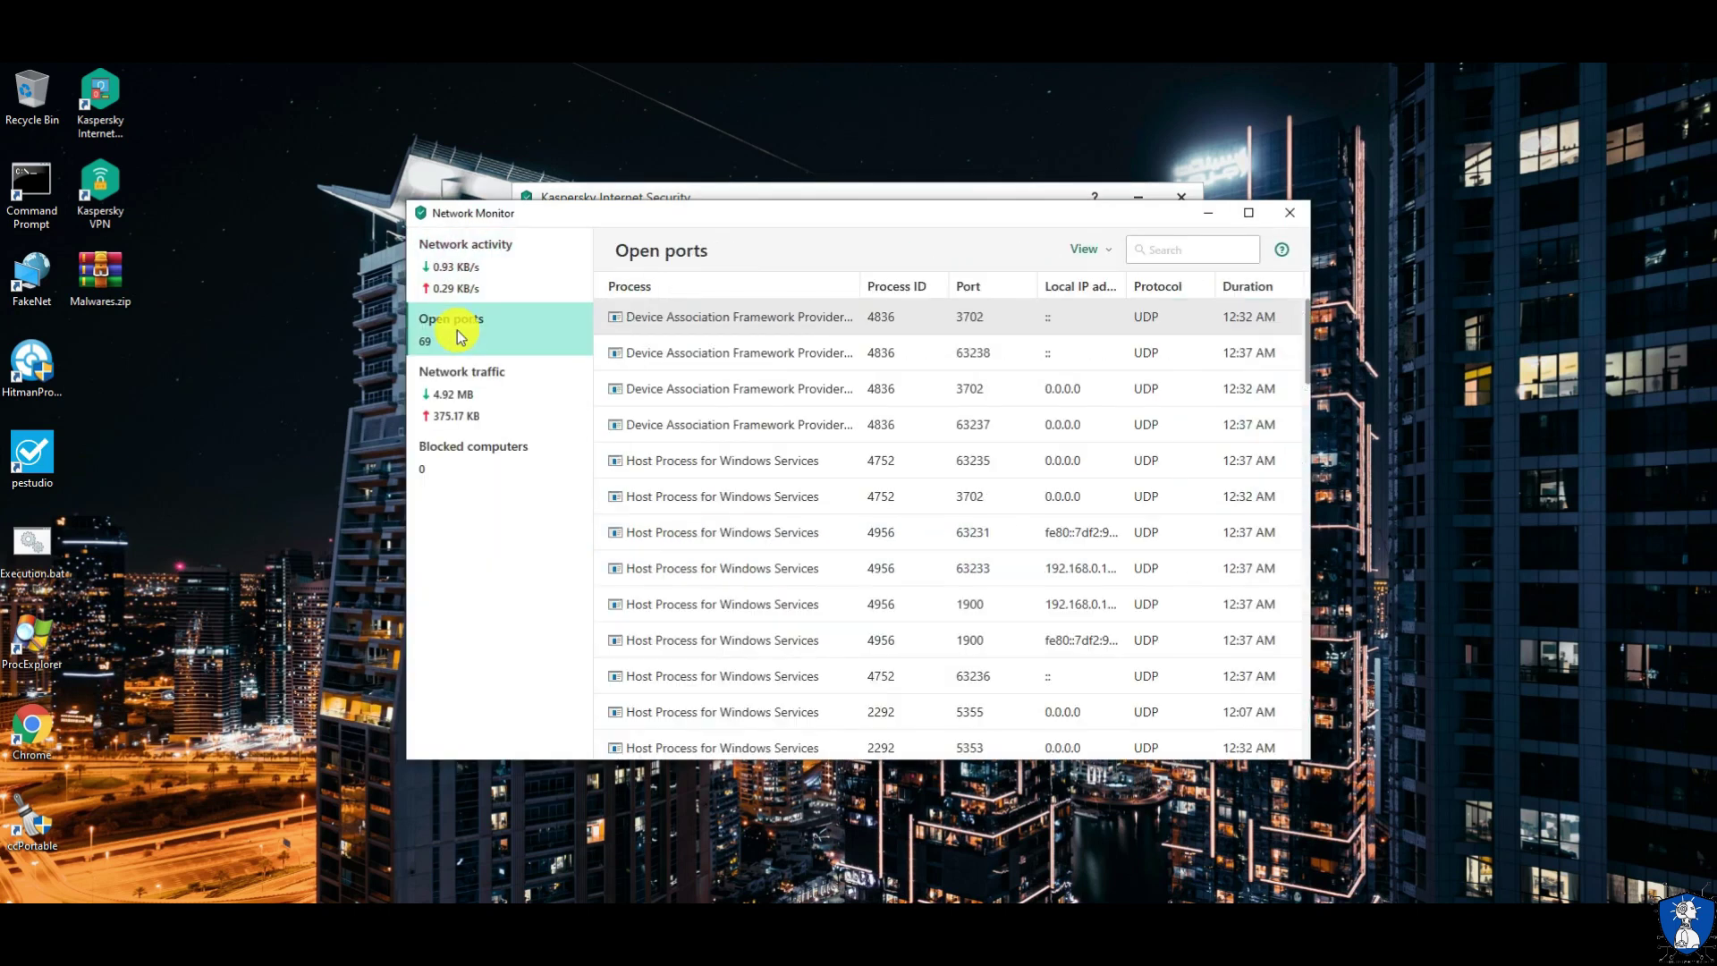
{"action": "left_click", "coordinate": [469, 384]}
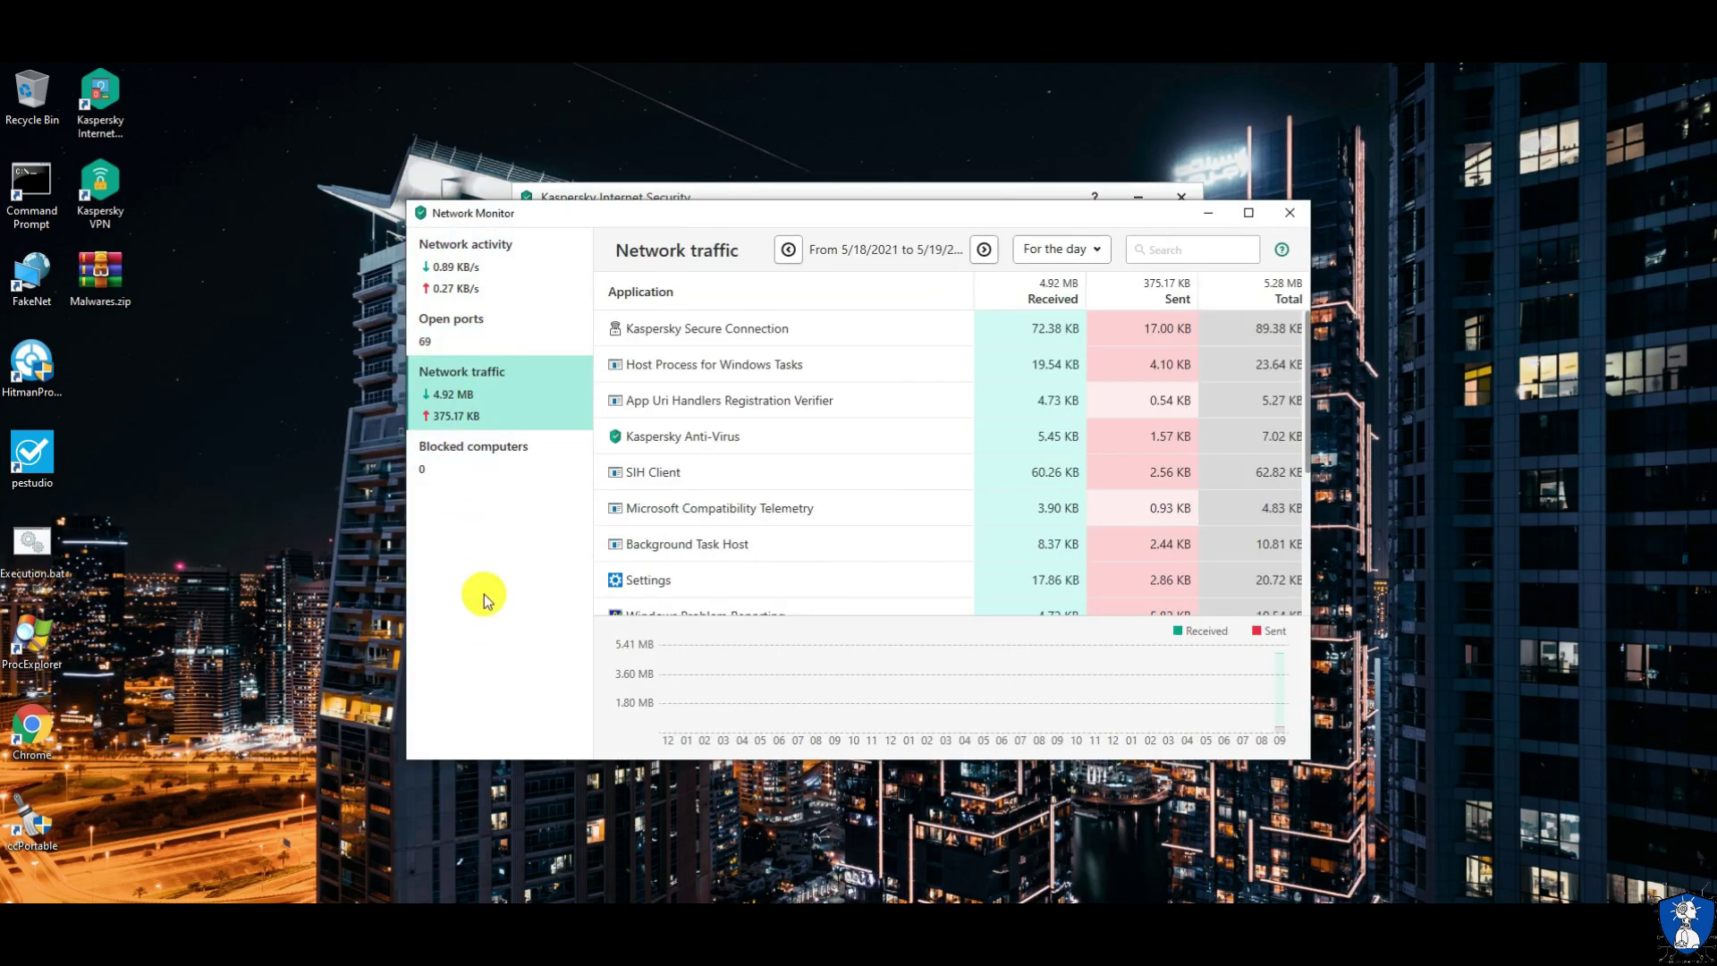
{"action": "left_click", "coordinate": [1289, 212]}
Step: Start a search for application updates with Software Updater and return to the application management tools
{"action": "left_click", "coordinate": [584, 363]}
{"action": "left_click", "coordinate": [830, 287]}
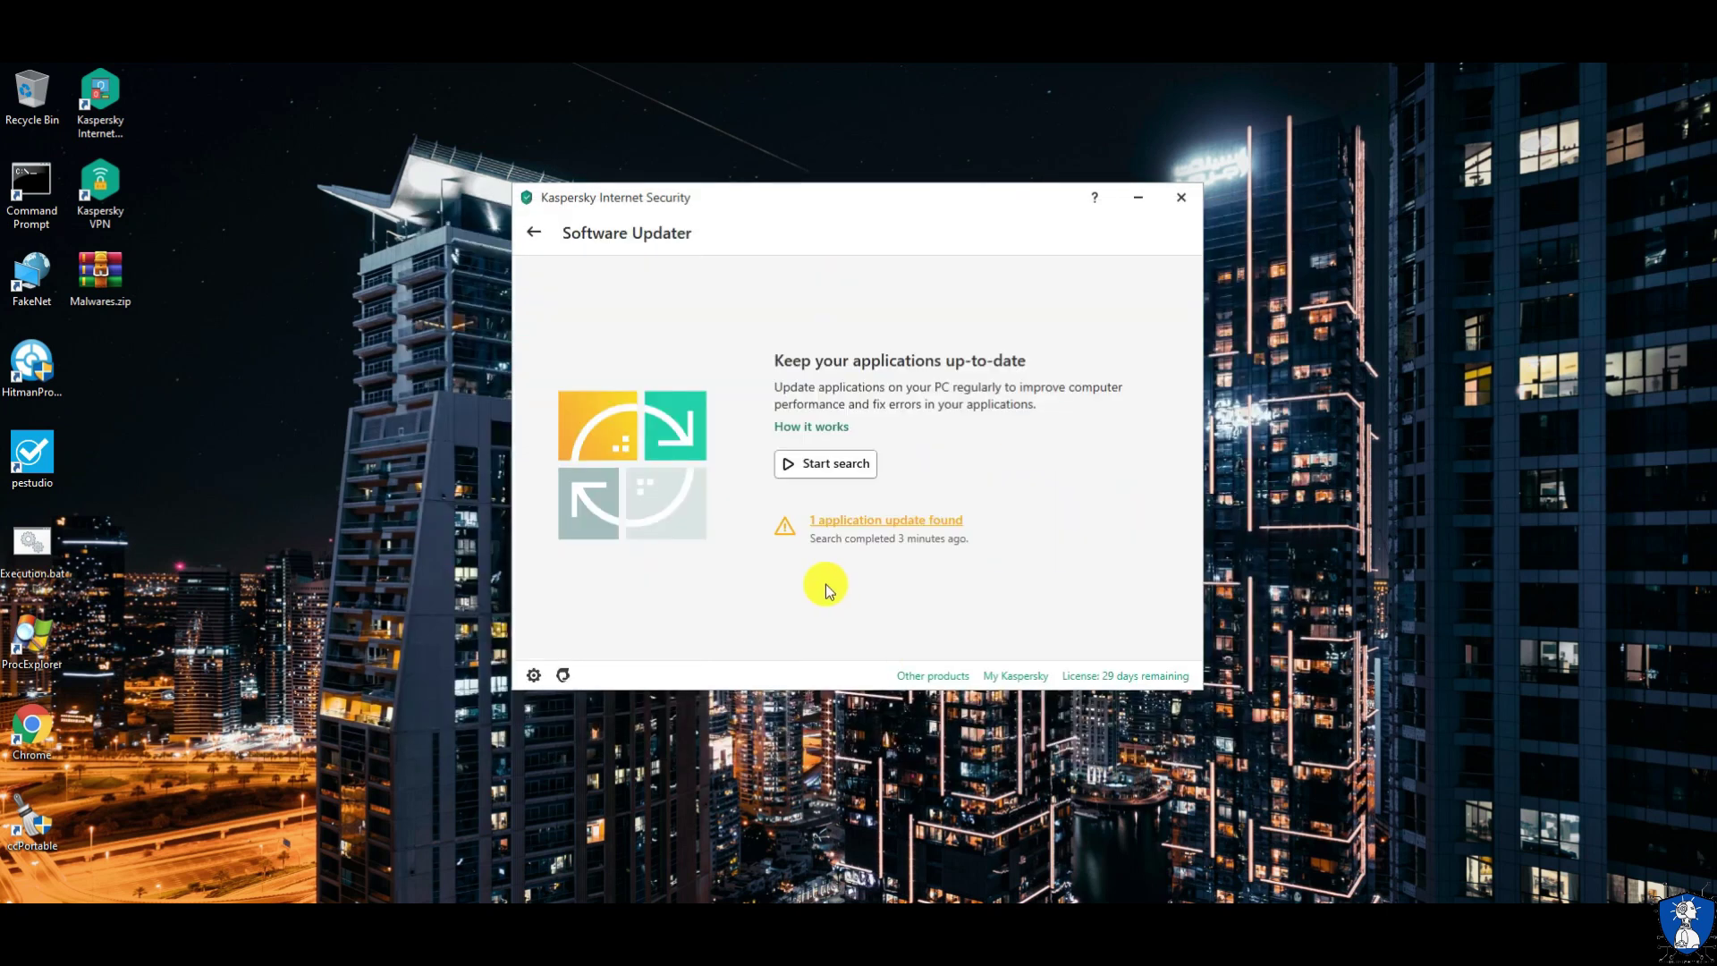
{"action": "left_click", "coordinate": [826, 460]}
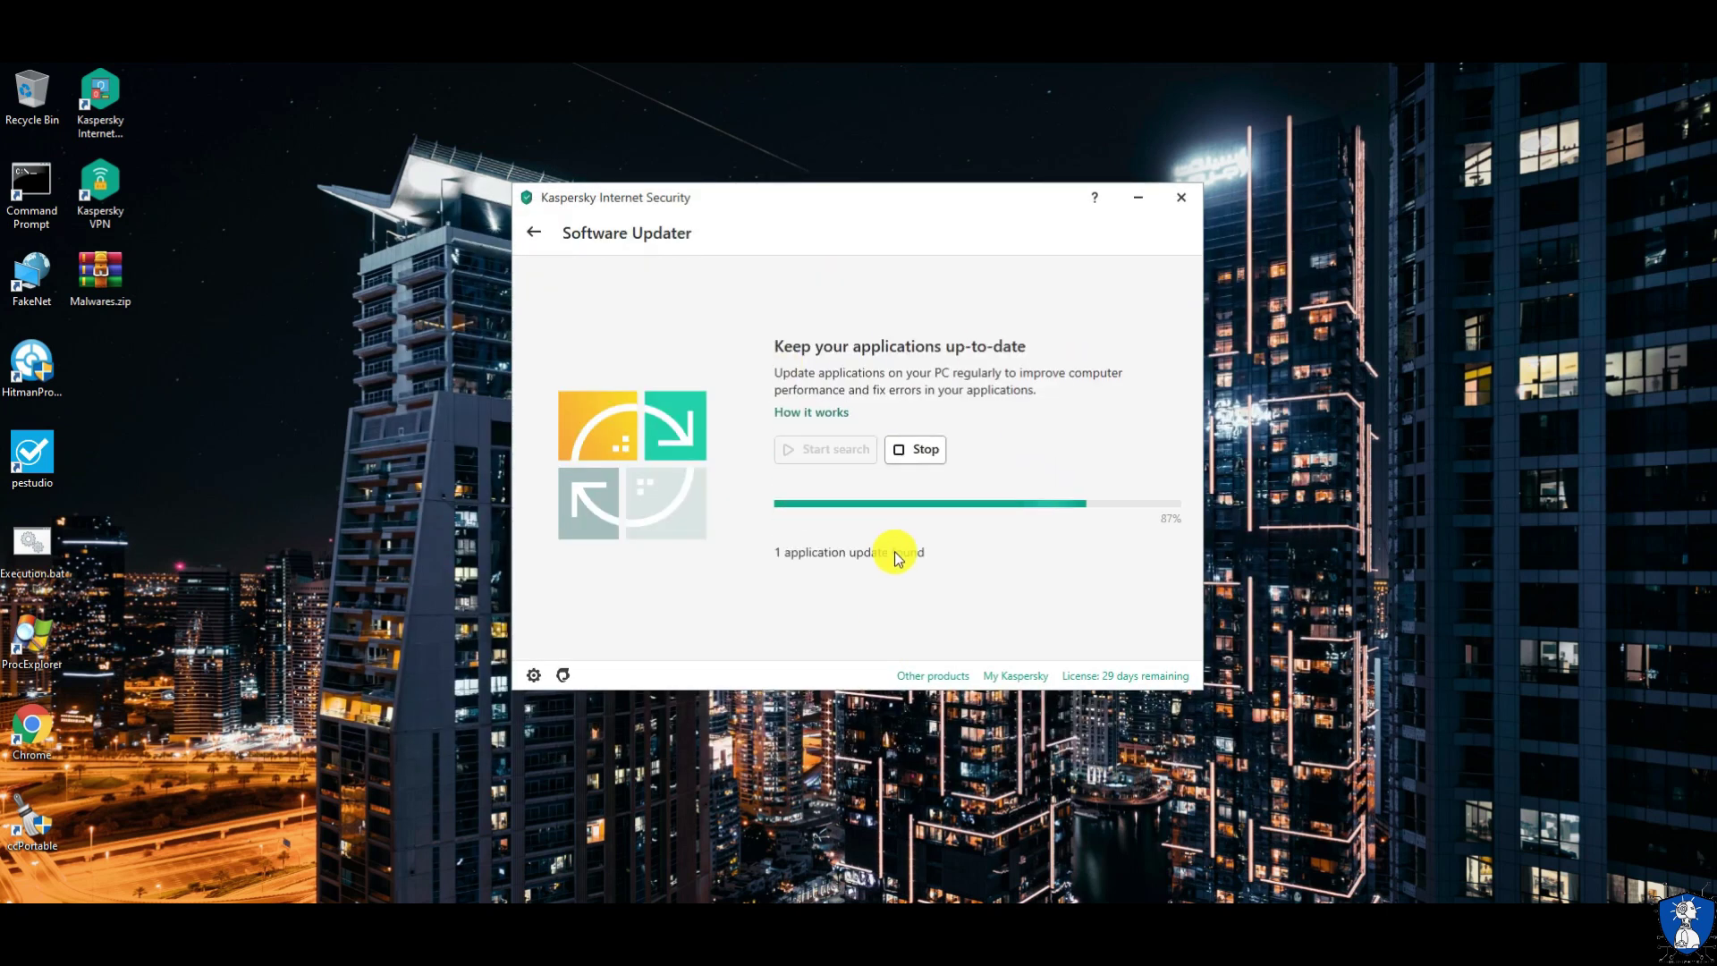
{"action": "left_click", "coordinate": [948, 533]}
{"action": "left_click", "coordinate": [550, 238]}
{"action": "left_click", "coordinate": [534, 231]}
Step: Examine the running, startup and complete application lists through Application Control, and close the activity window
{"action": "left_click", "coordinate": [819, 354]}
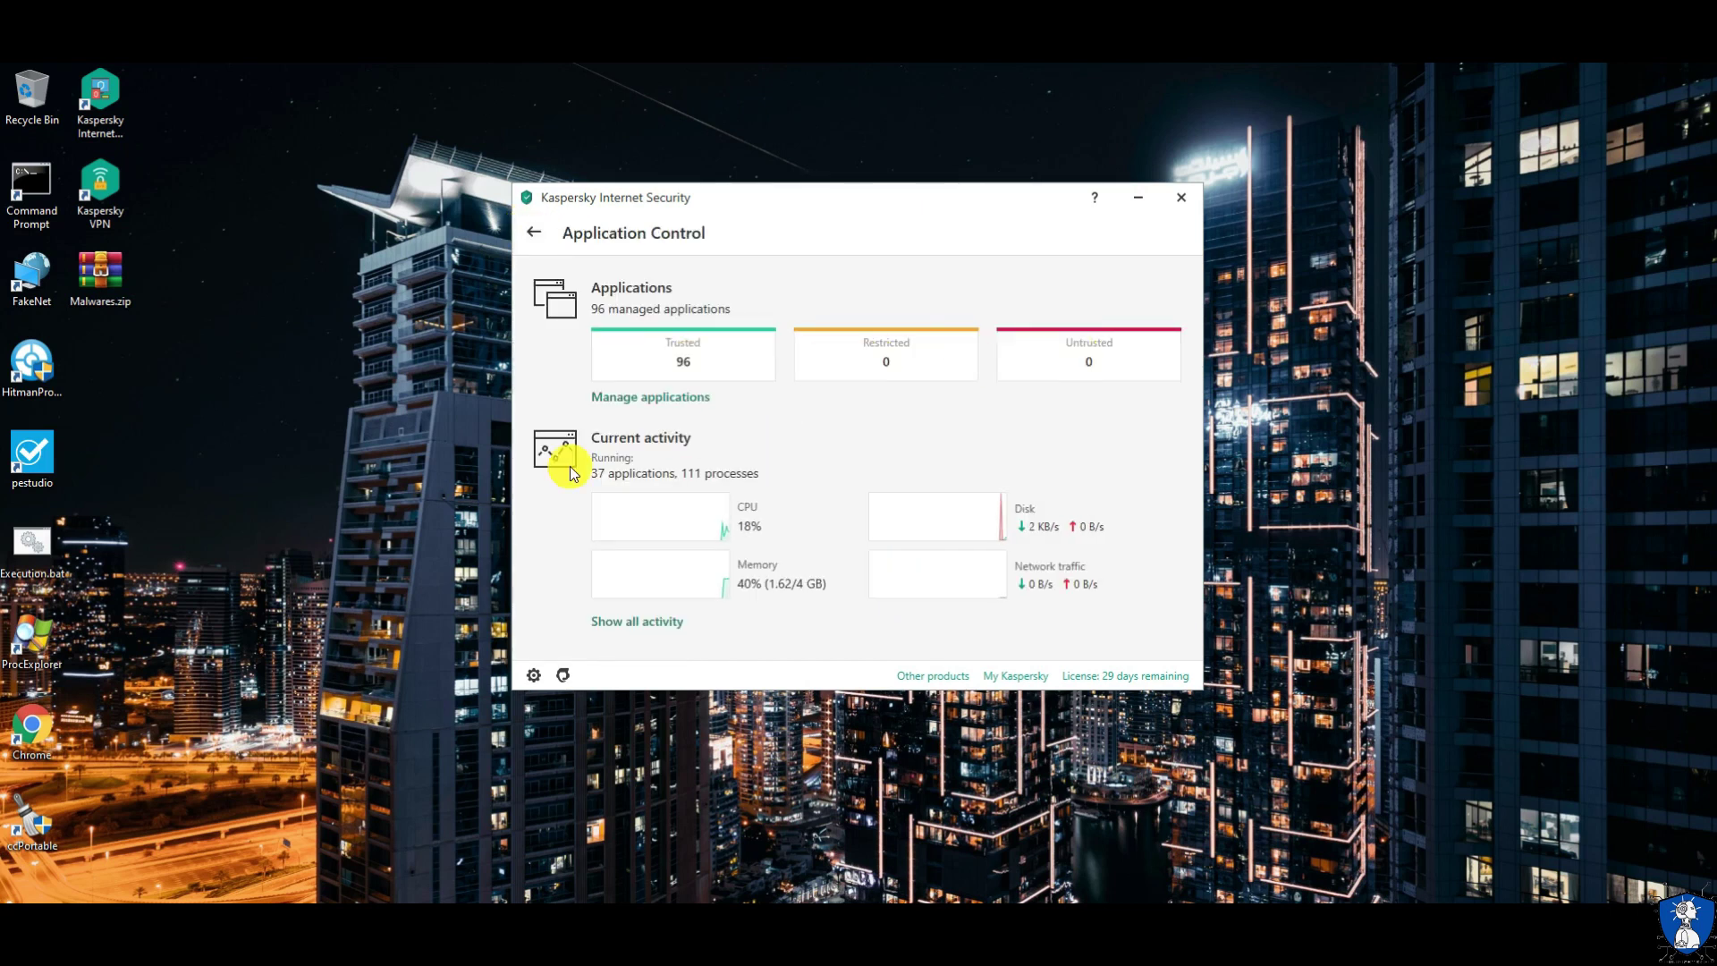
{"action": "left_click", "coordinate": [672, 621]}
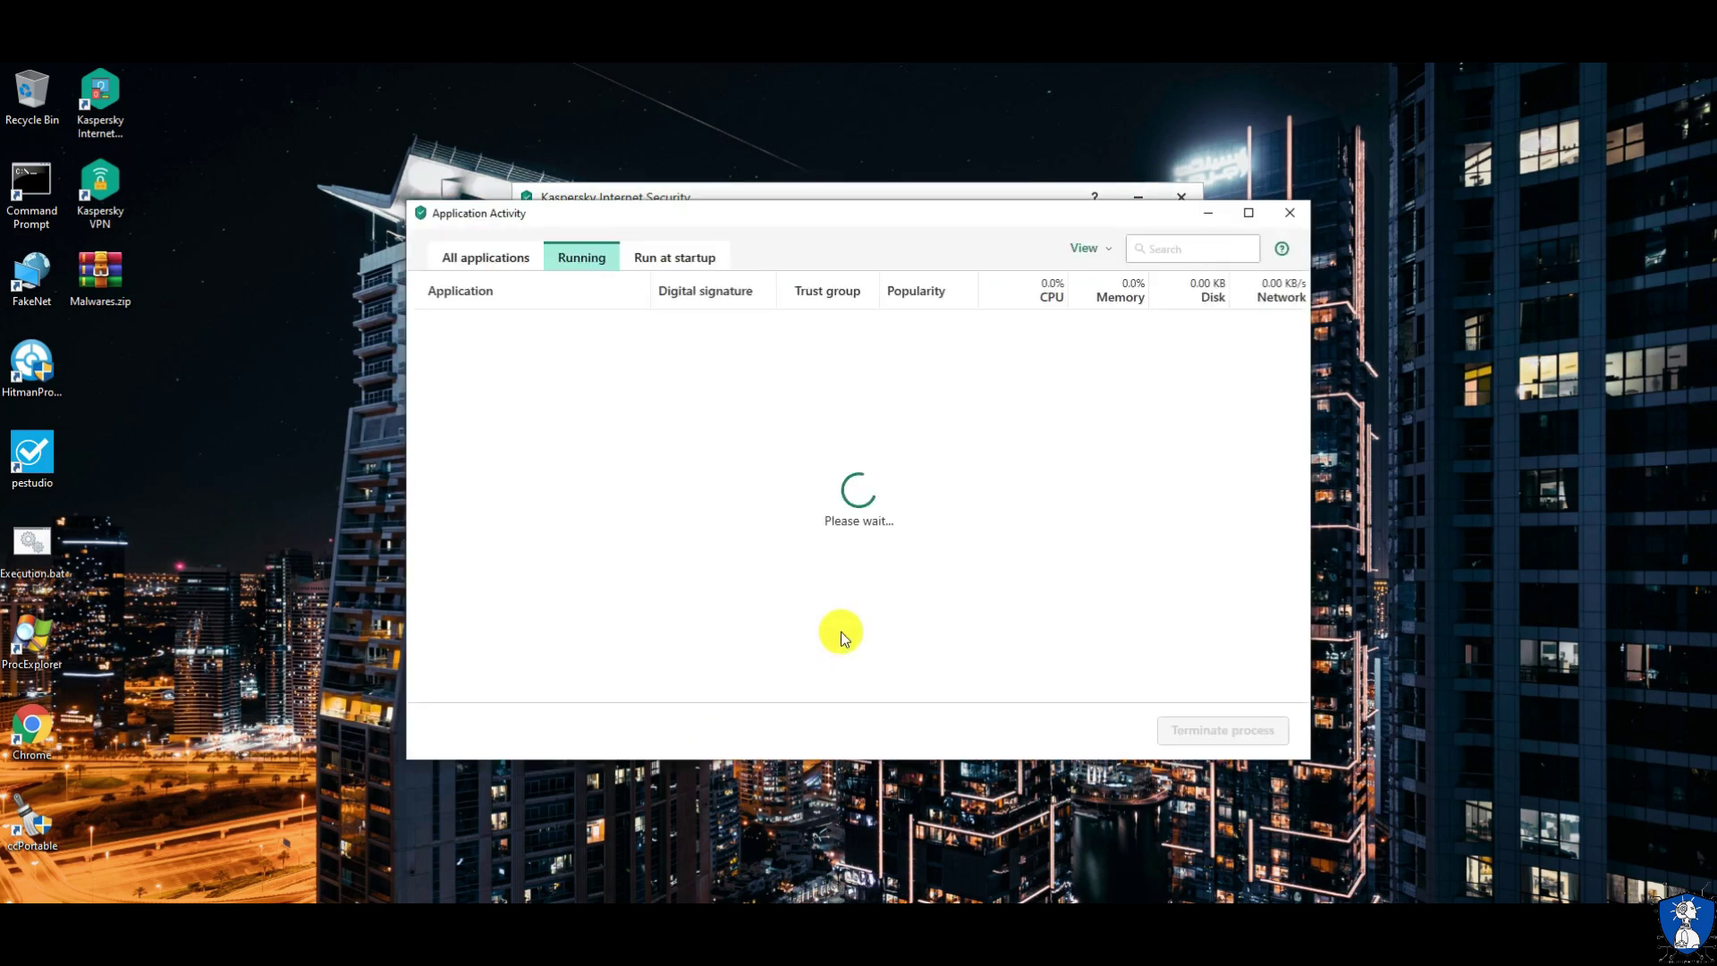
{"action": "left_click", "coordinate": [656, 258]}
{"action": "left_click", "coordinate": [488, 259]}
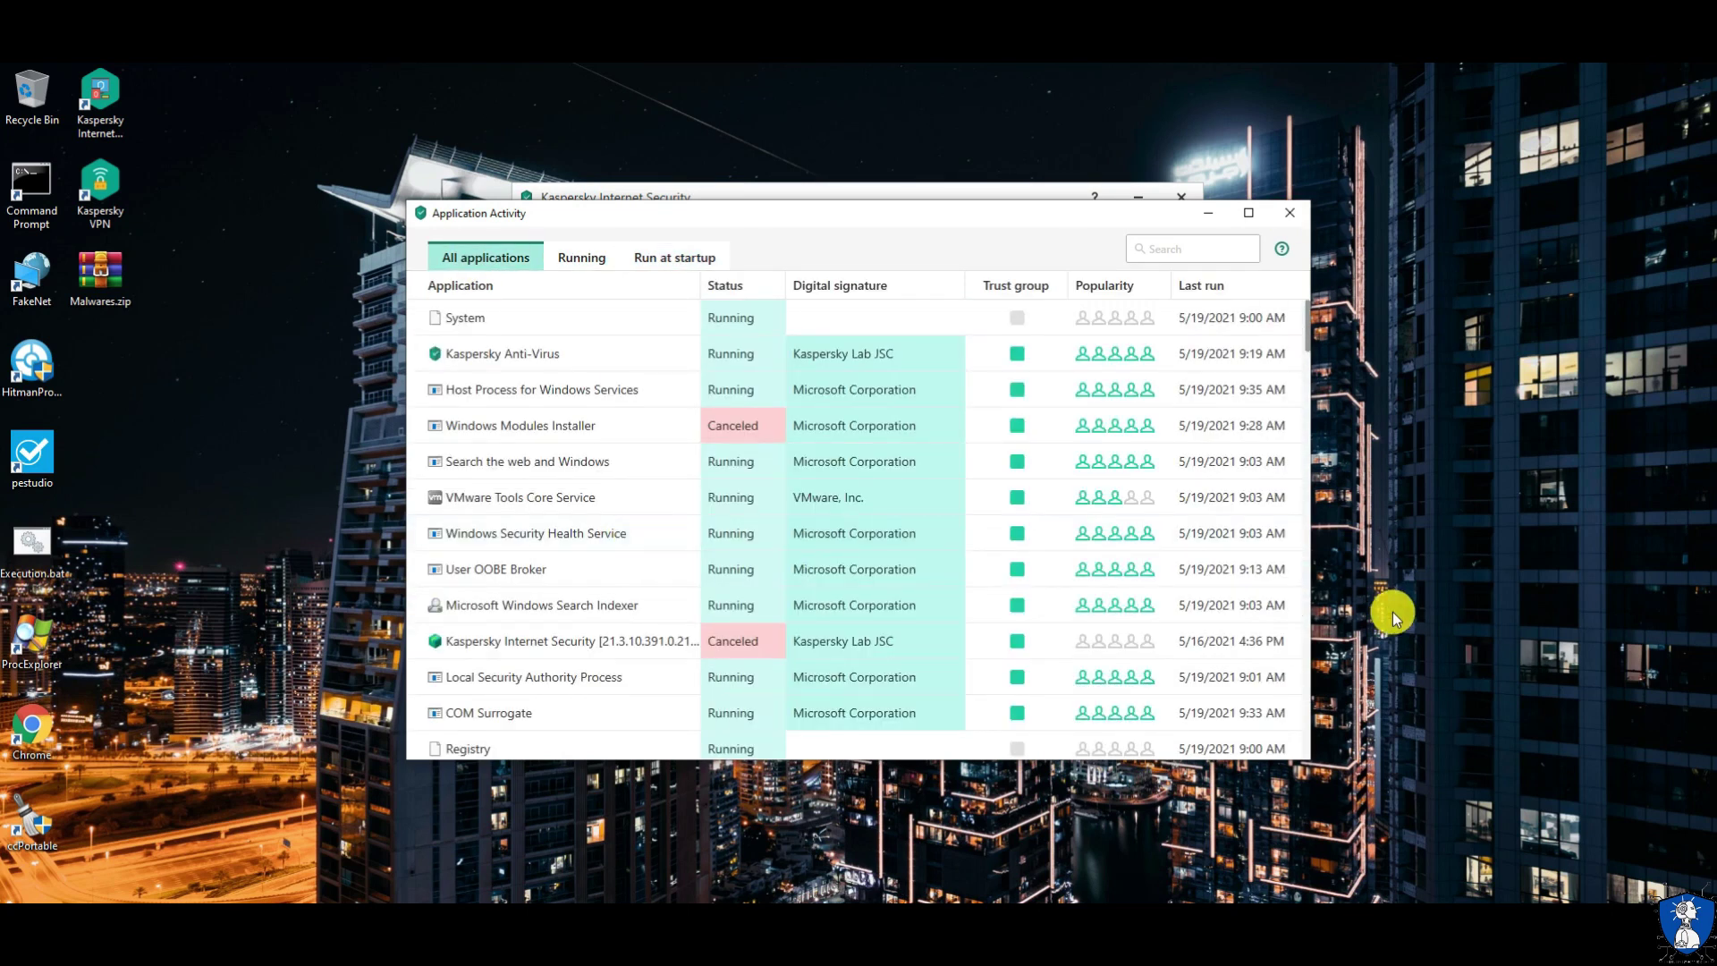
{"action": "left_click", "coordinate": [1297, 217]}
{"action": "key", "text": "Escape"}
Step: Look at the Vulnerability Scan page and the PC Cleaner with its settings, and return to the cleaning tools
{"action": "left_click", "coordinate": [811, 433]}
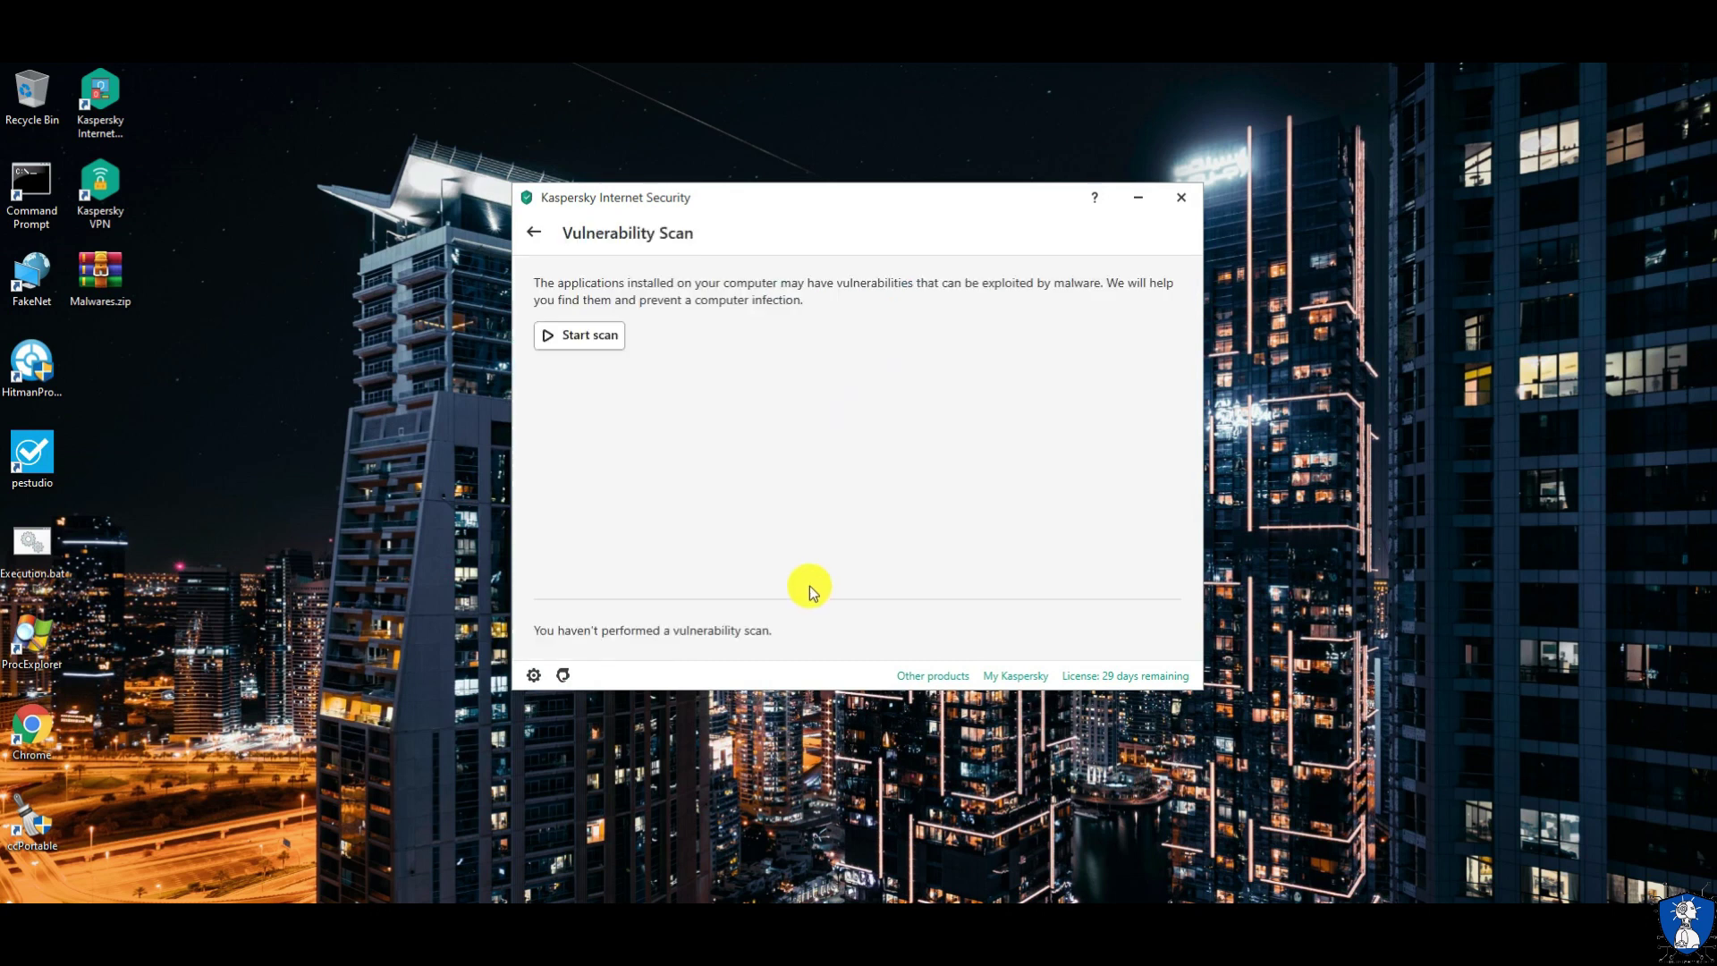
{"action": "left_click", "coordinate": [534, 232]}
{"action": "left_click", "coordinate": [550, 407]}
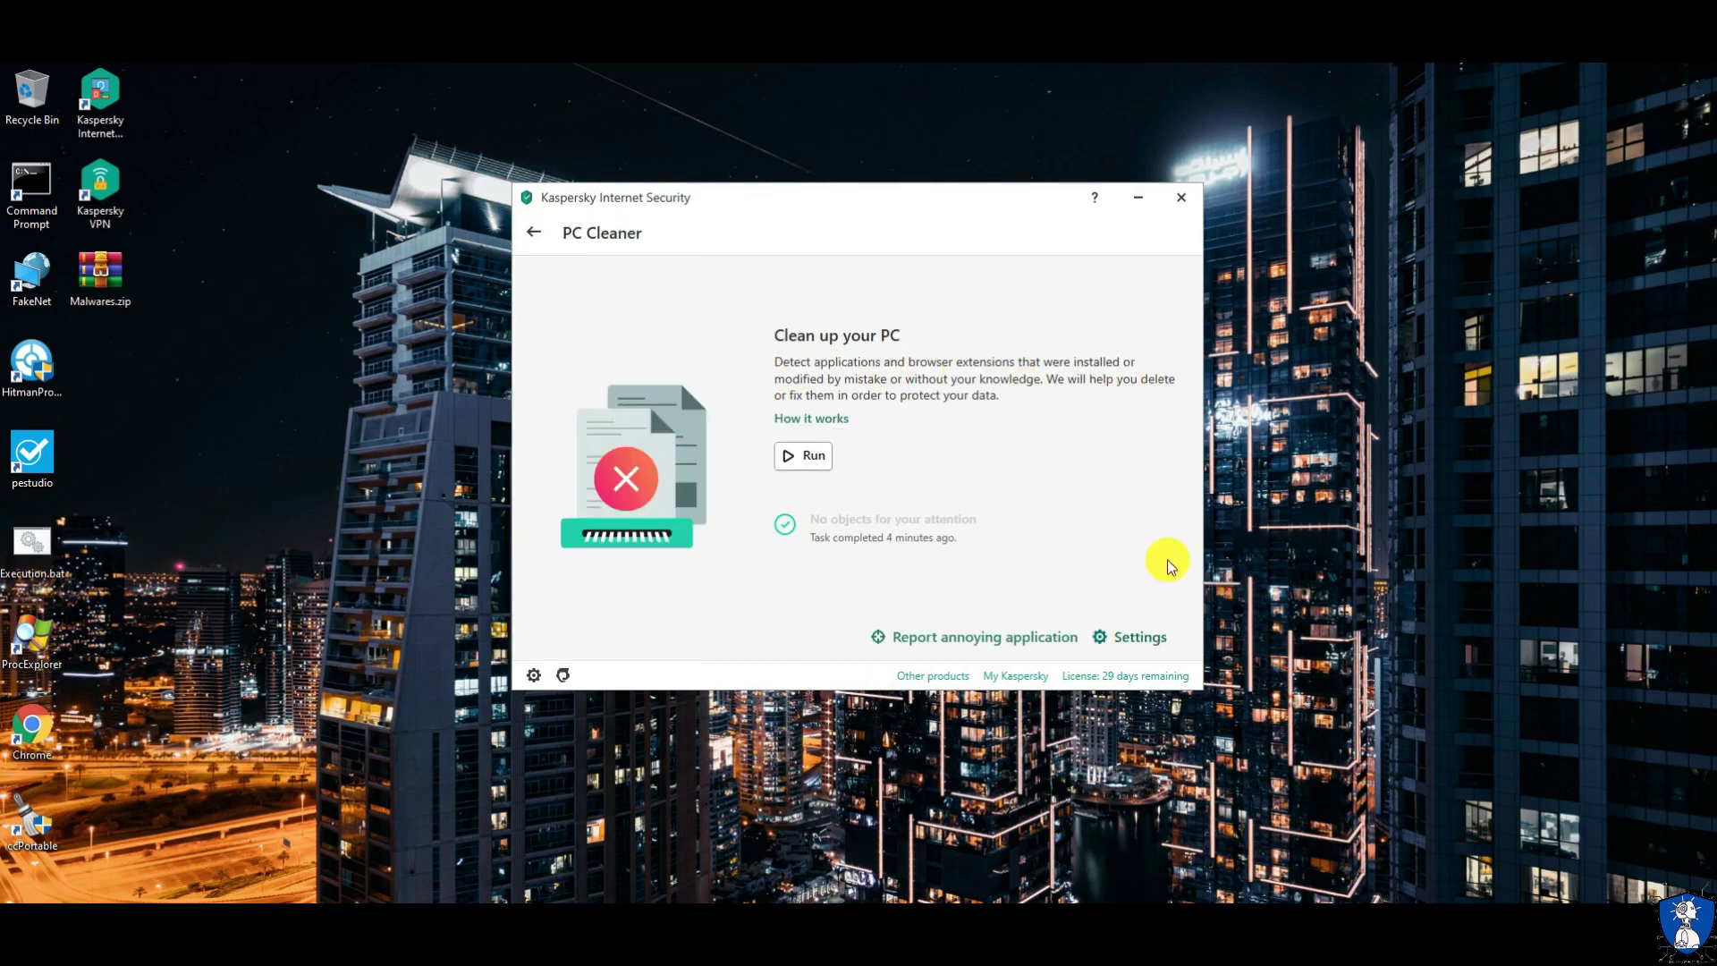
{"action": "left_click", "coordinate": [1137, 636]}
{"action": "left_click", "coordinate": [534, 232]}
{"action": "left_click", "coordinate": [533, 234]}
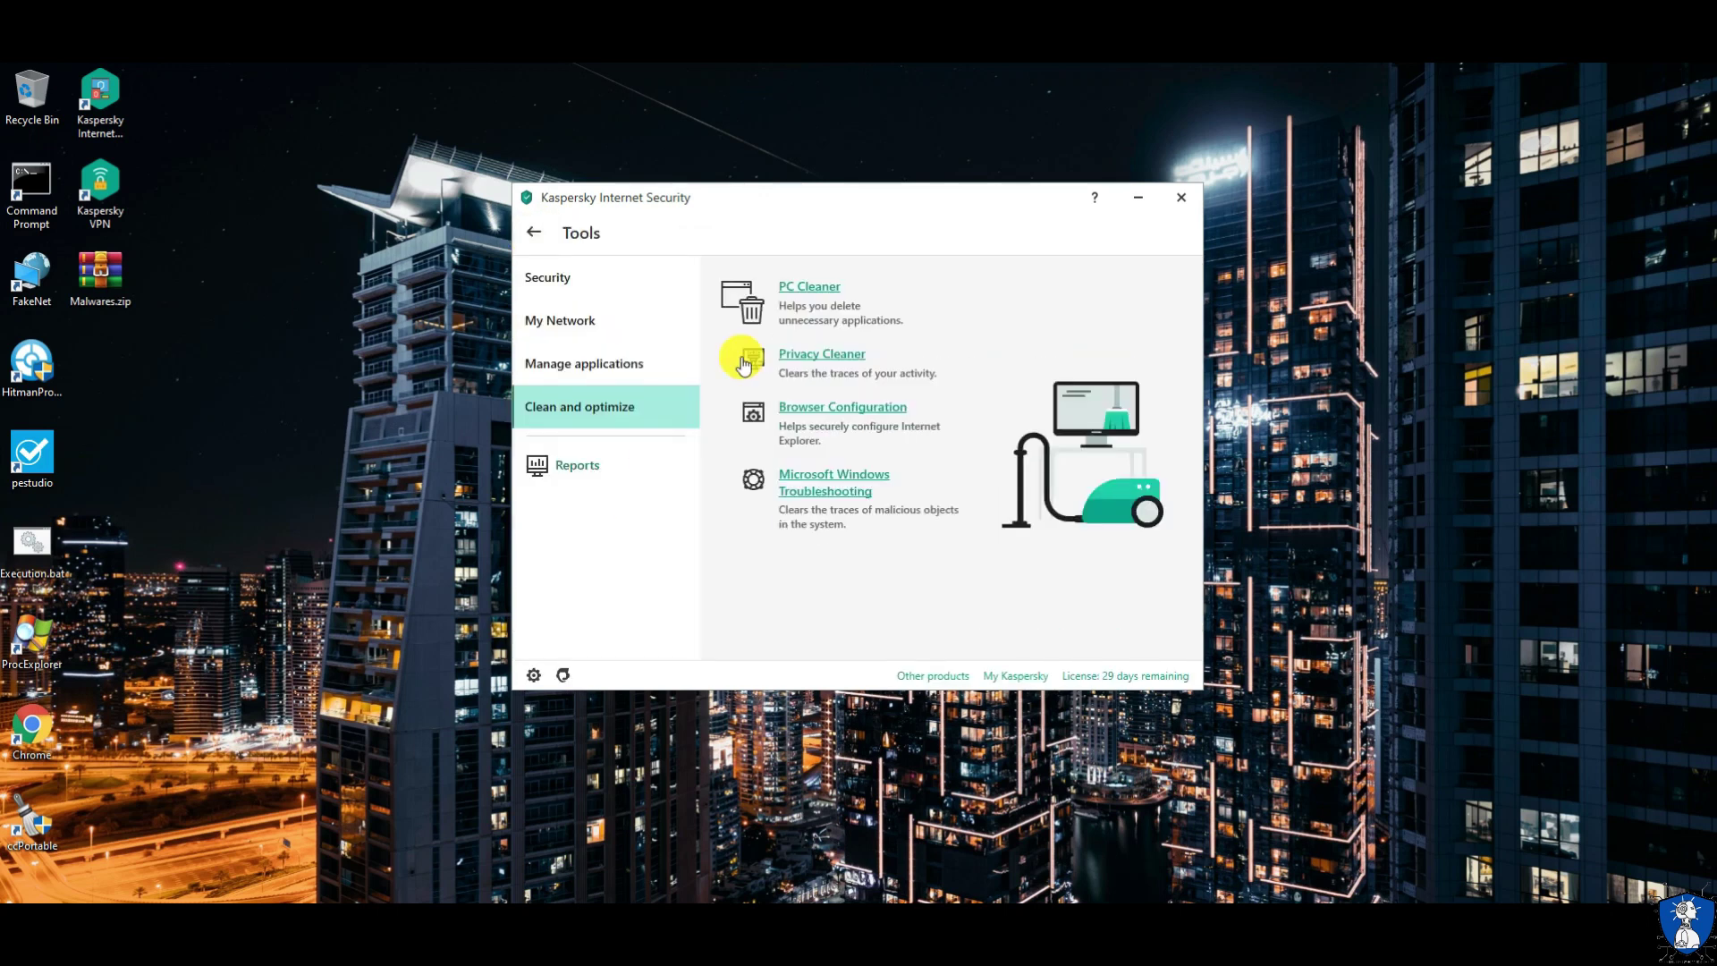
Step: Run the Privacy Cleaner search for activity traces, look through the suggested cleaning actions, and cancel the wizard
{"action": "left_click", "coordinate": [744, 355]}
{"action": "left_click", "coordinate": [1049, 696]}
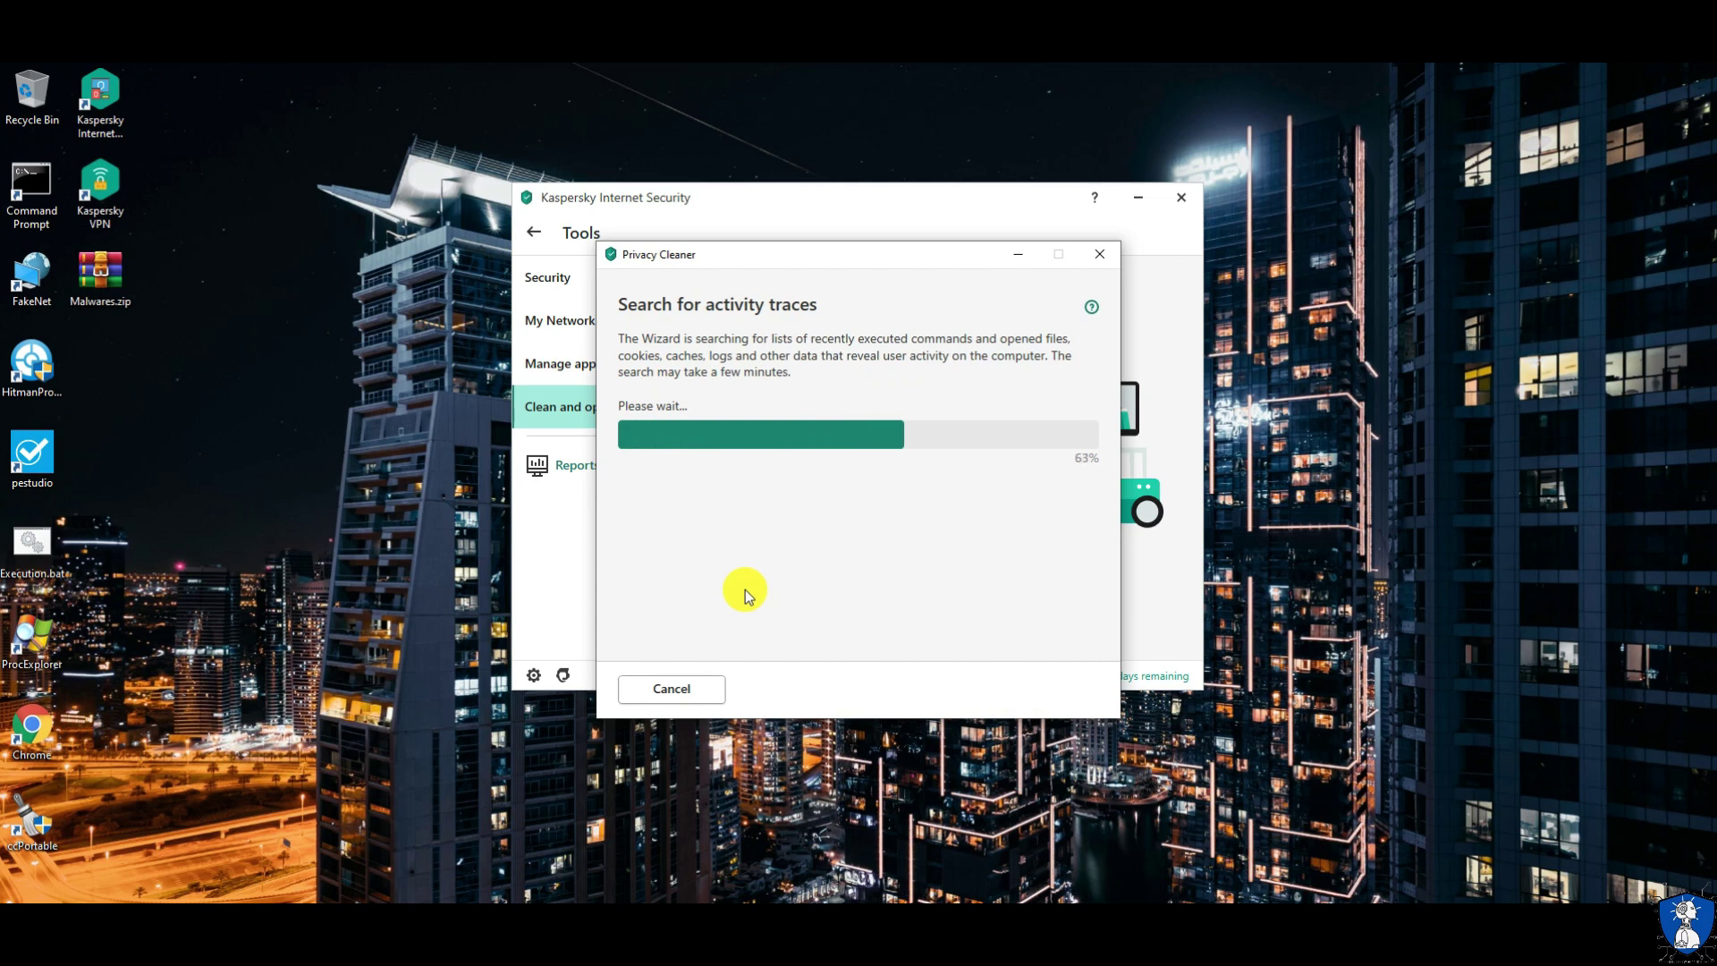
{"action": "scroll", "coordinate": [889, 494], "scroll_direction": "down", "scroll_amount": 5}
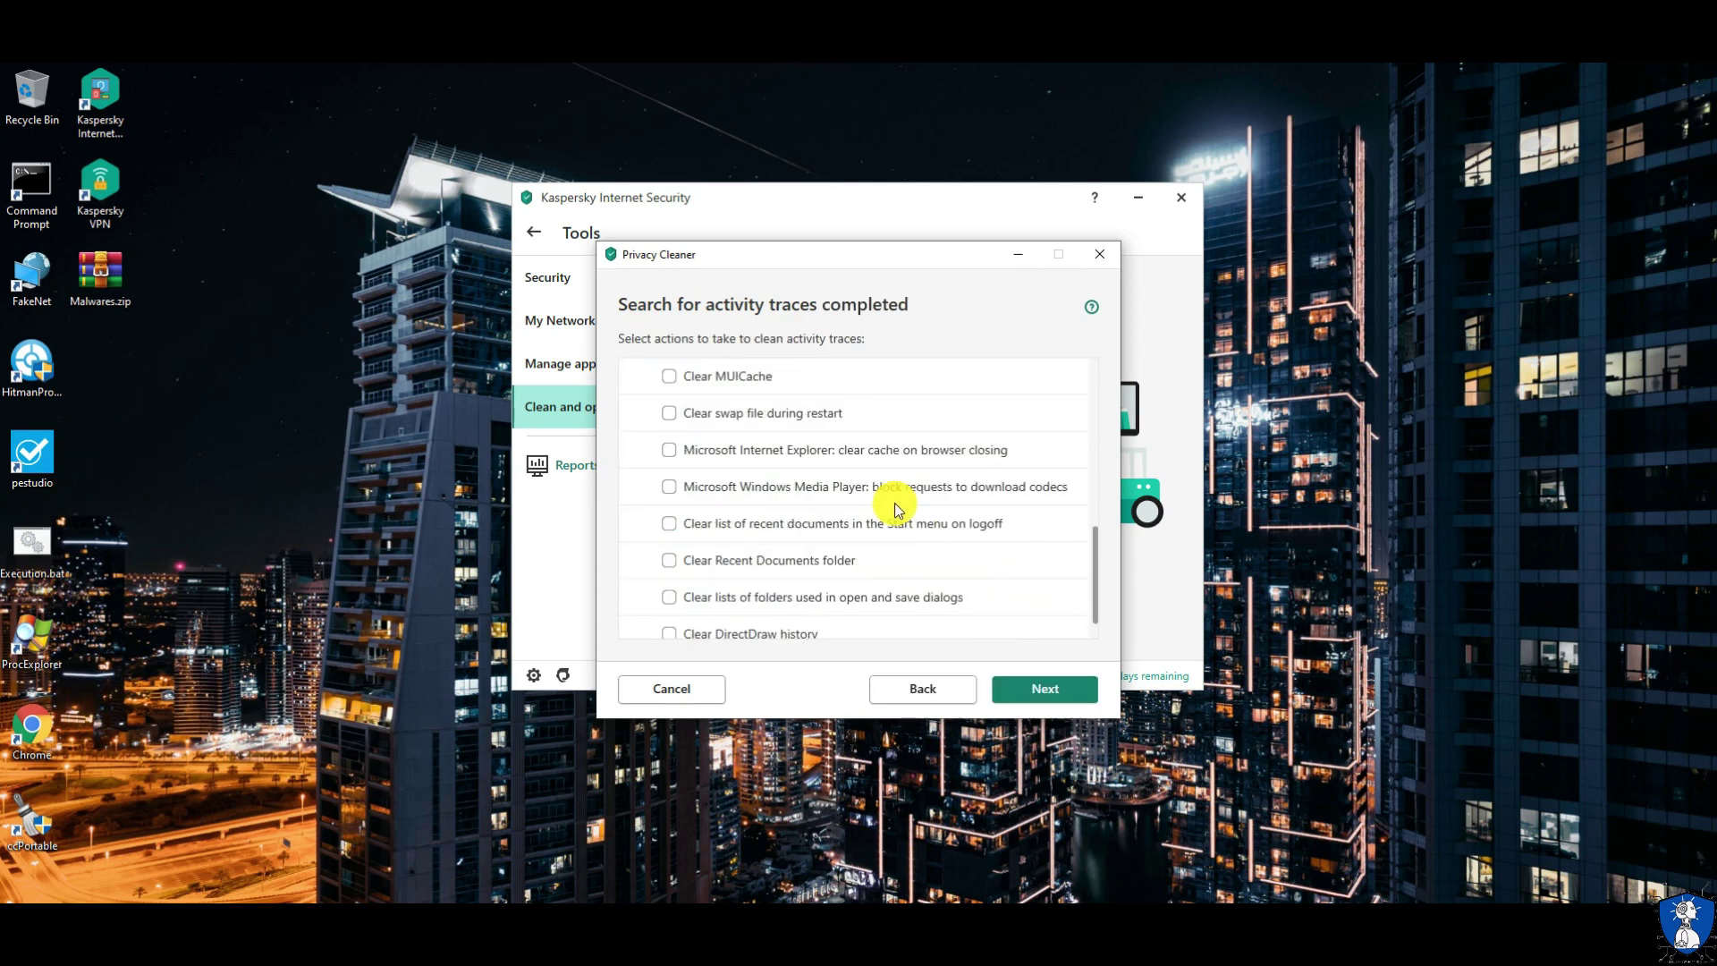
{"action": "left_click", "coordinate": [671, 689]}
Step: View the start pages of the Browser Configuration and Microsoft Windows Troubleshooting wizards, cancelling each one
{"action": "left_click", "coordinate": [805, 395]}
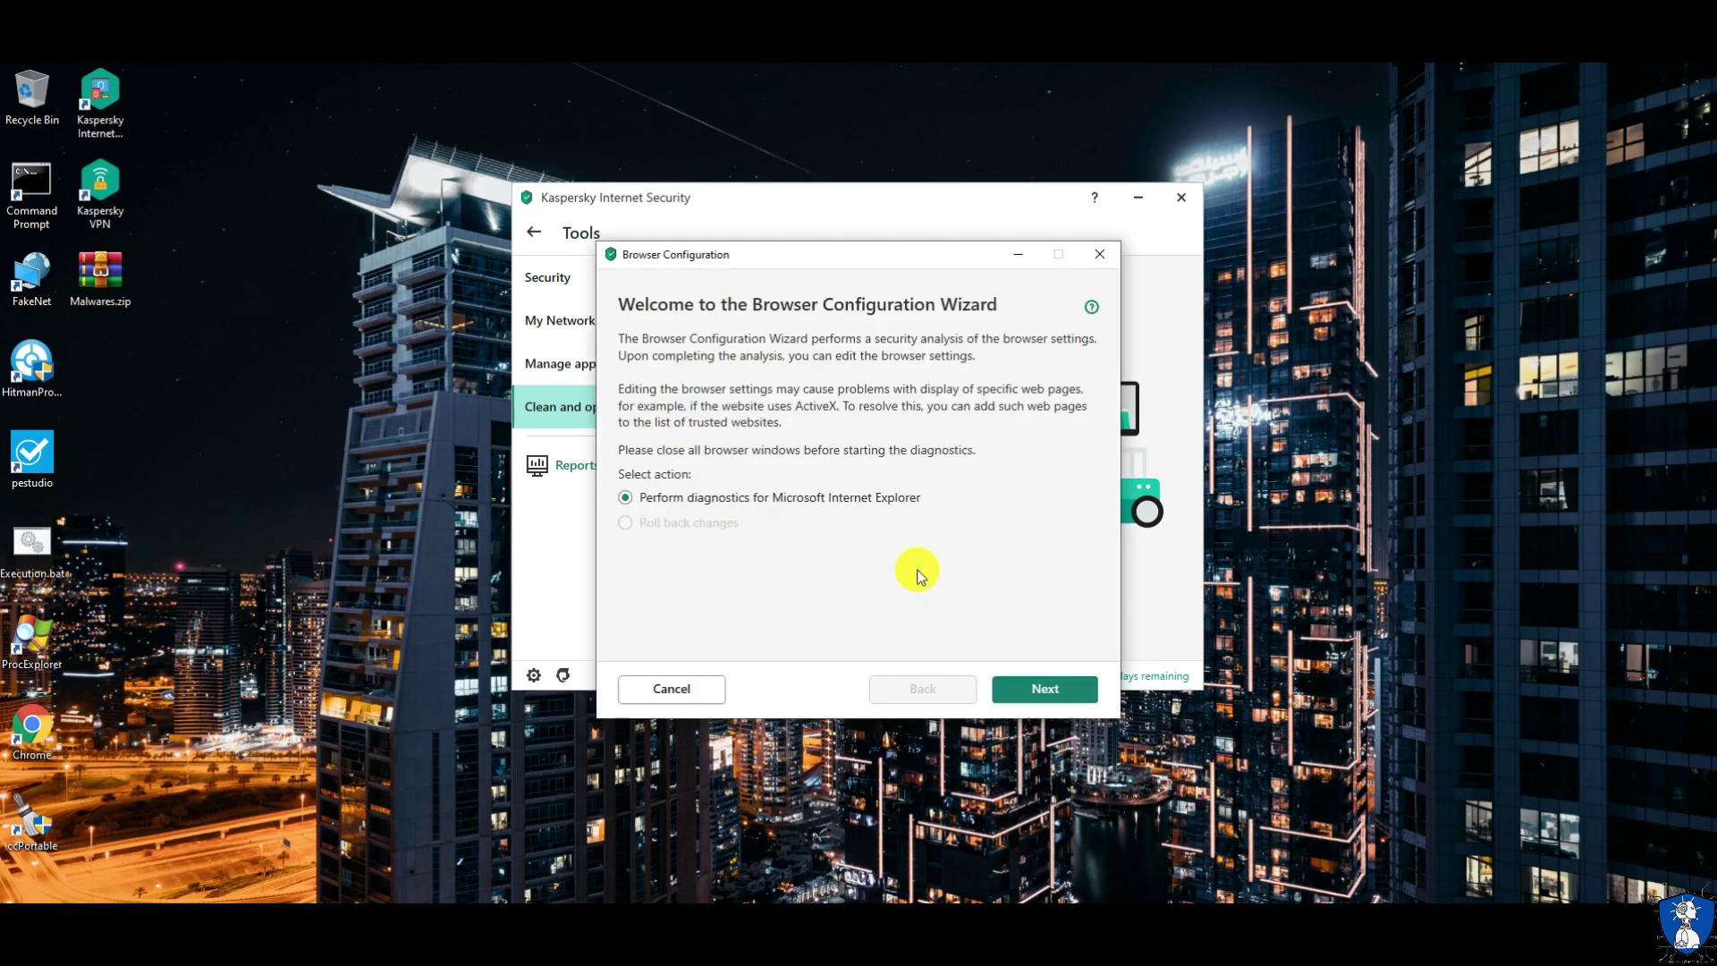
{"action": "left_click", "coordinate": [672, 688]}
{"action": "left_click", "coordinate": [813, 474]}
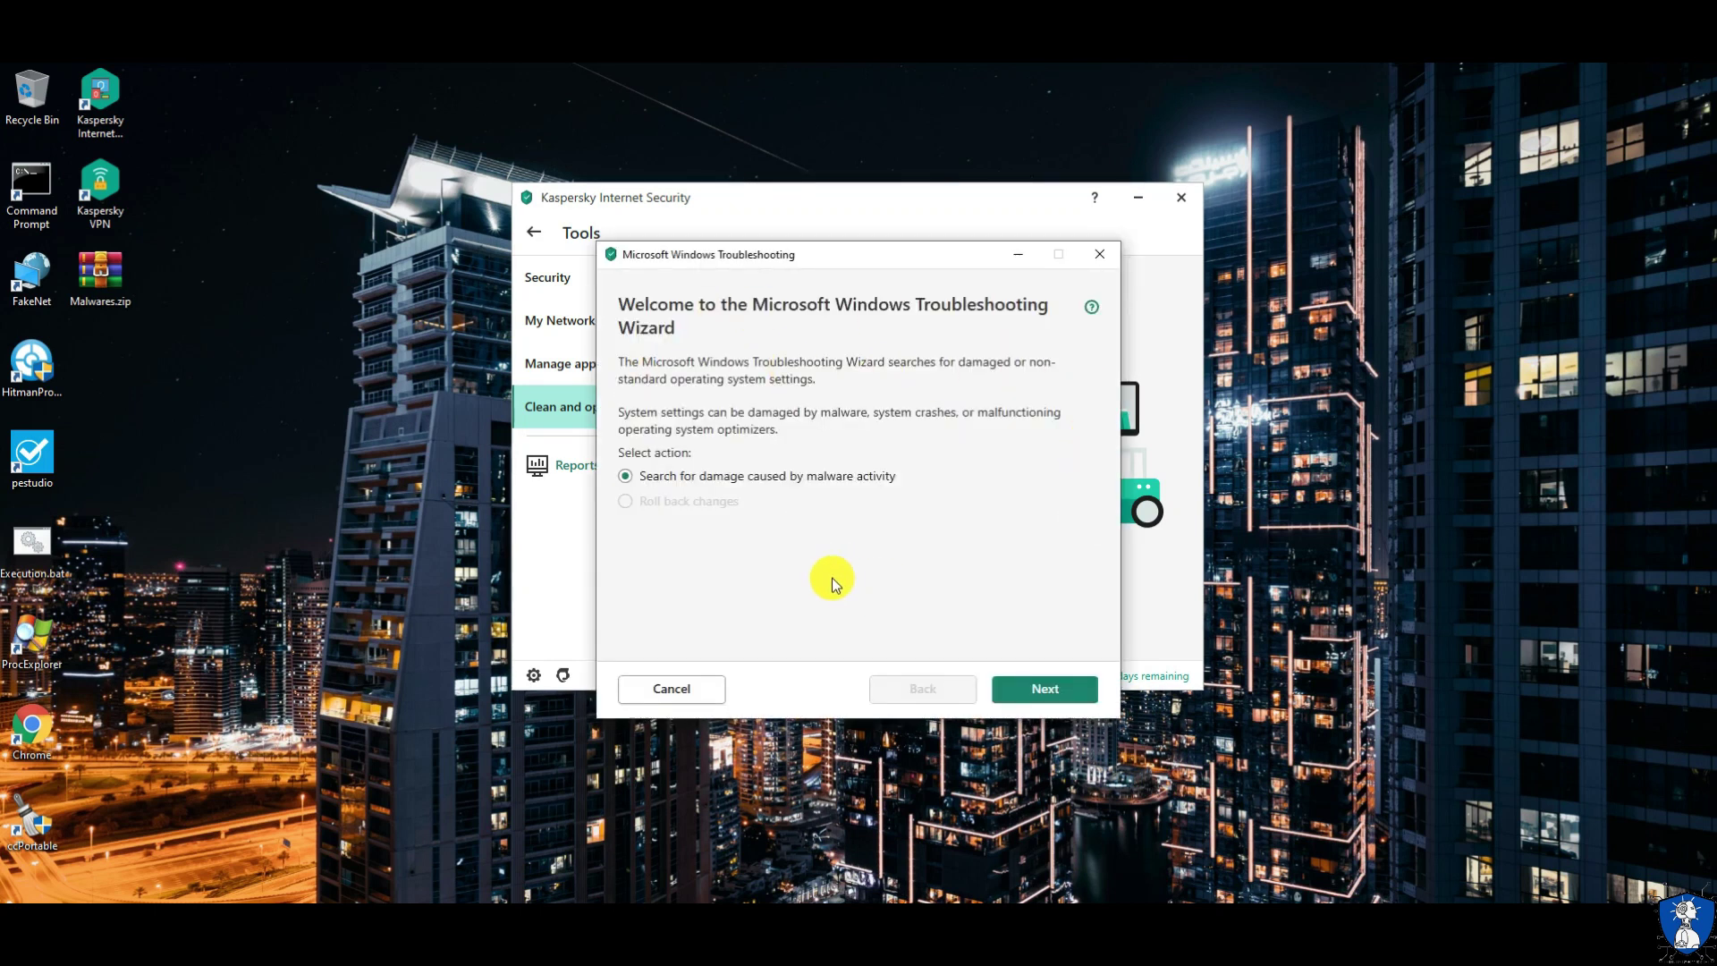
{"action": "left_click", "coordinate": [672, 688]}
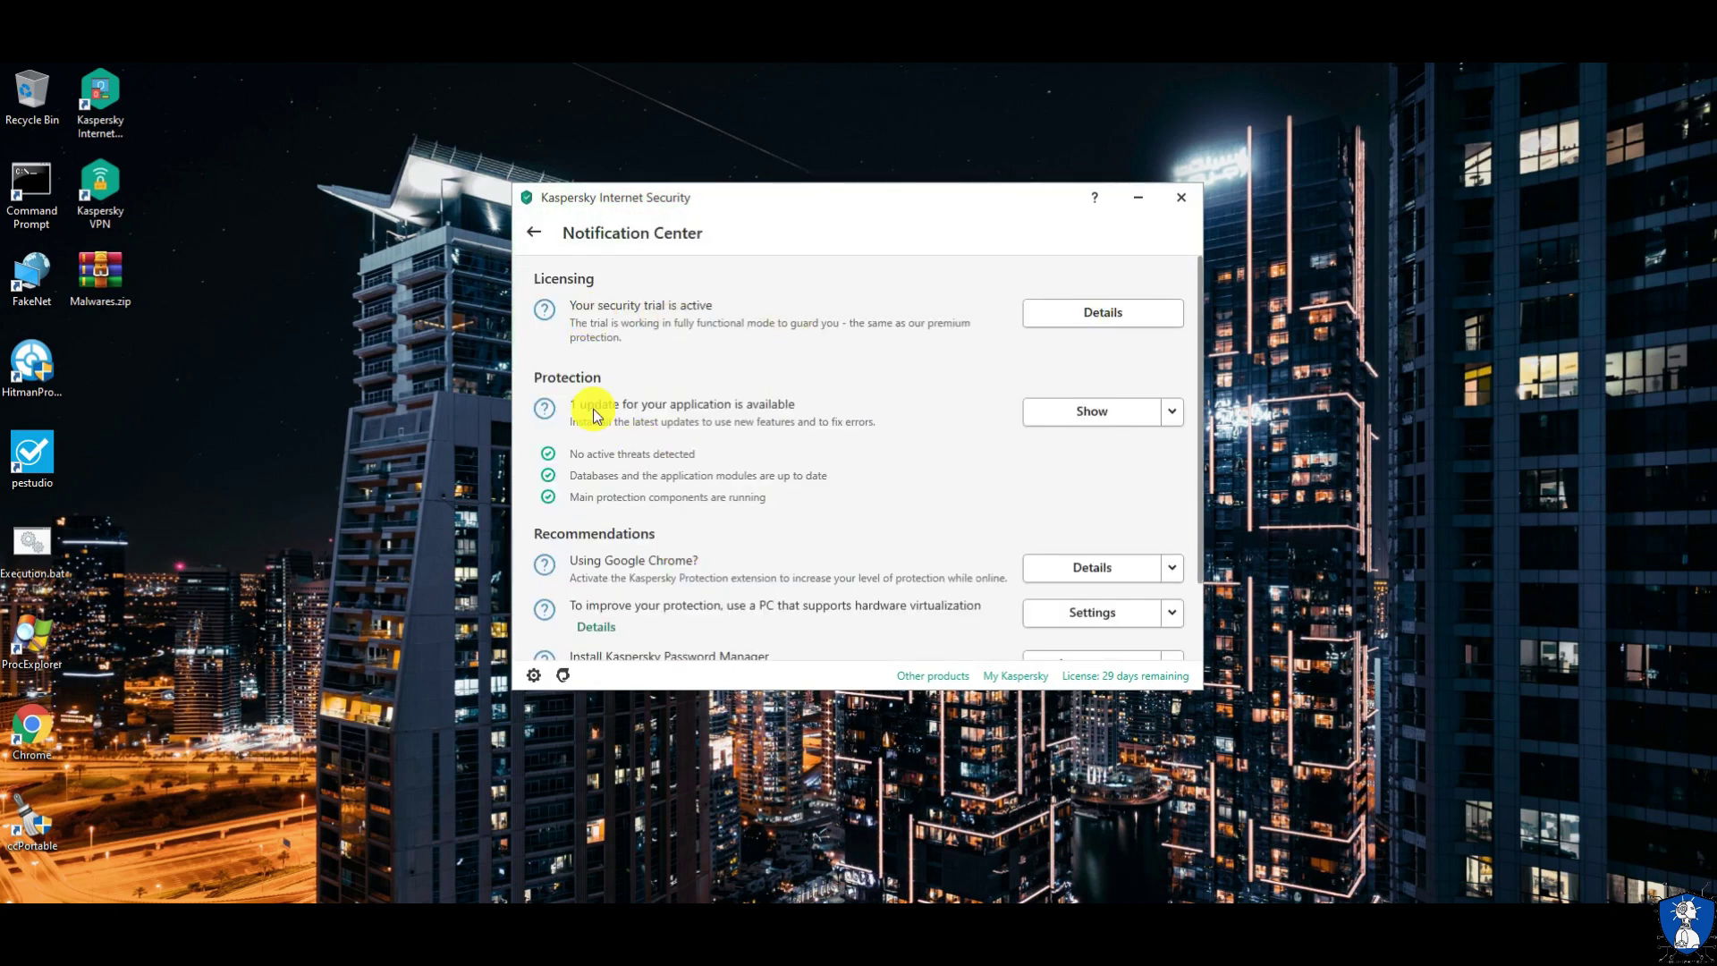
Step: Look through the Notification Center and examine the full list of protection components in the Protection settings
{"action": "scroll", "coordinate": [850, 533], "scroll_direction": "down", "scroll_amount": 2}
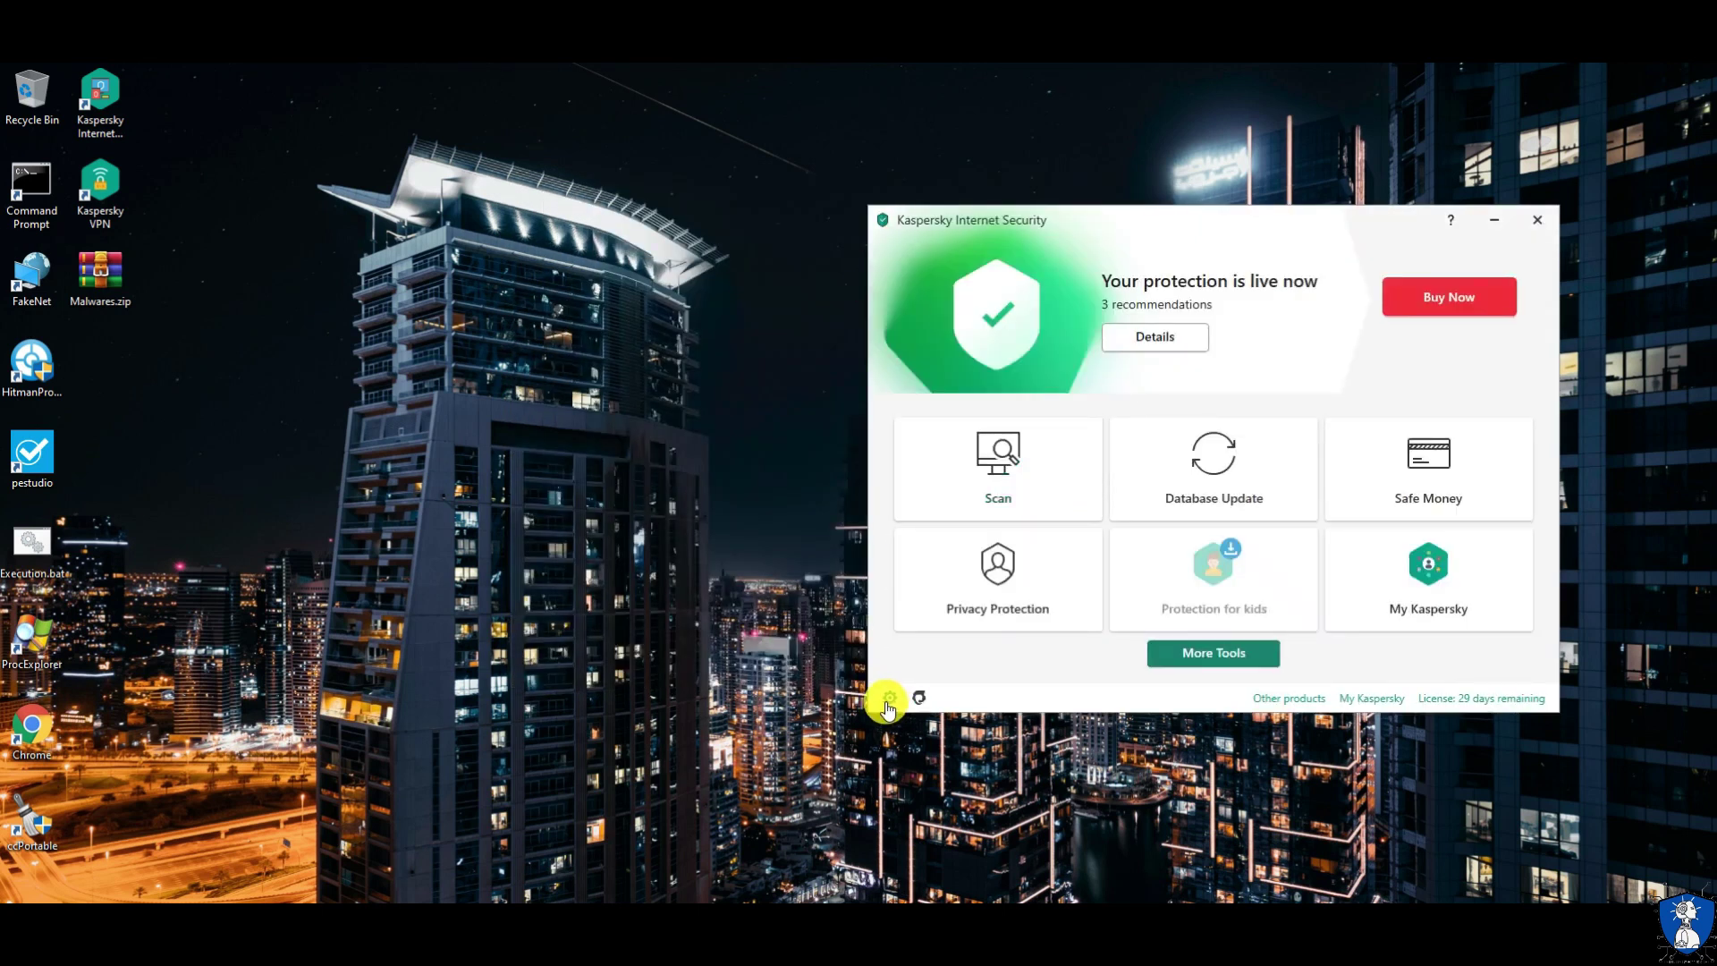
{"action": "left_click", "coordinate": [888, 700]}
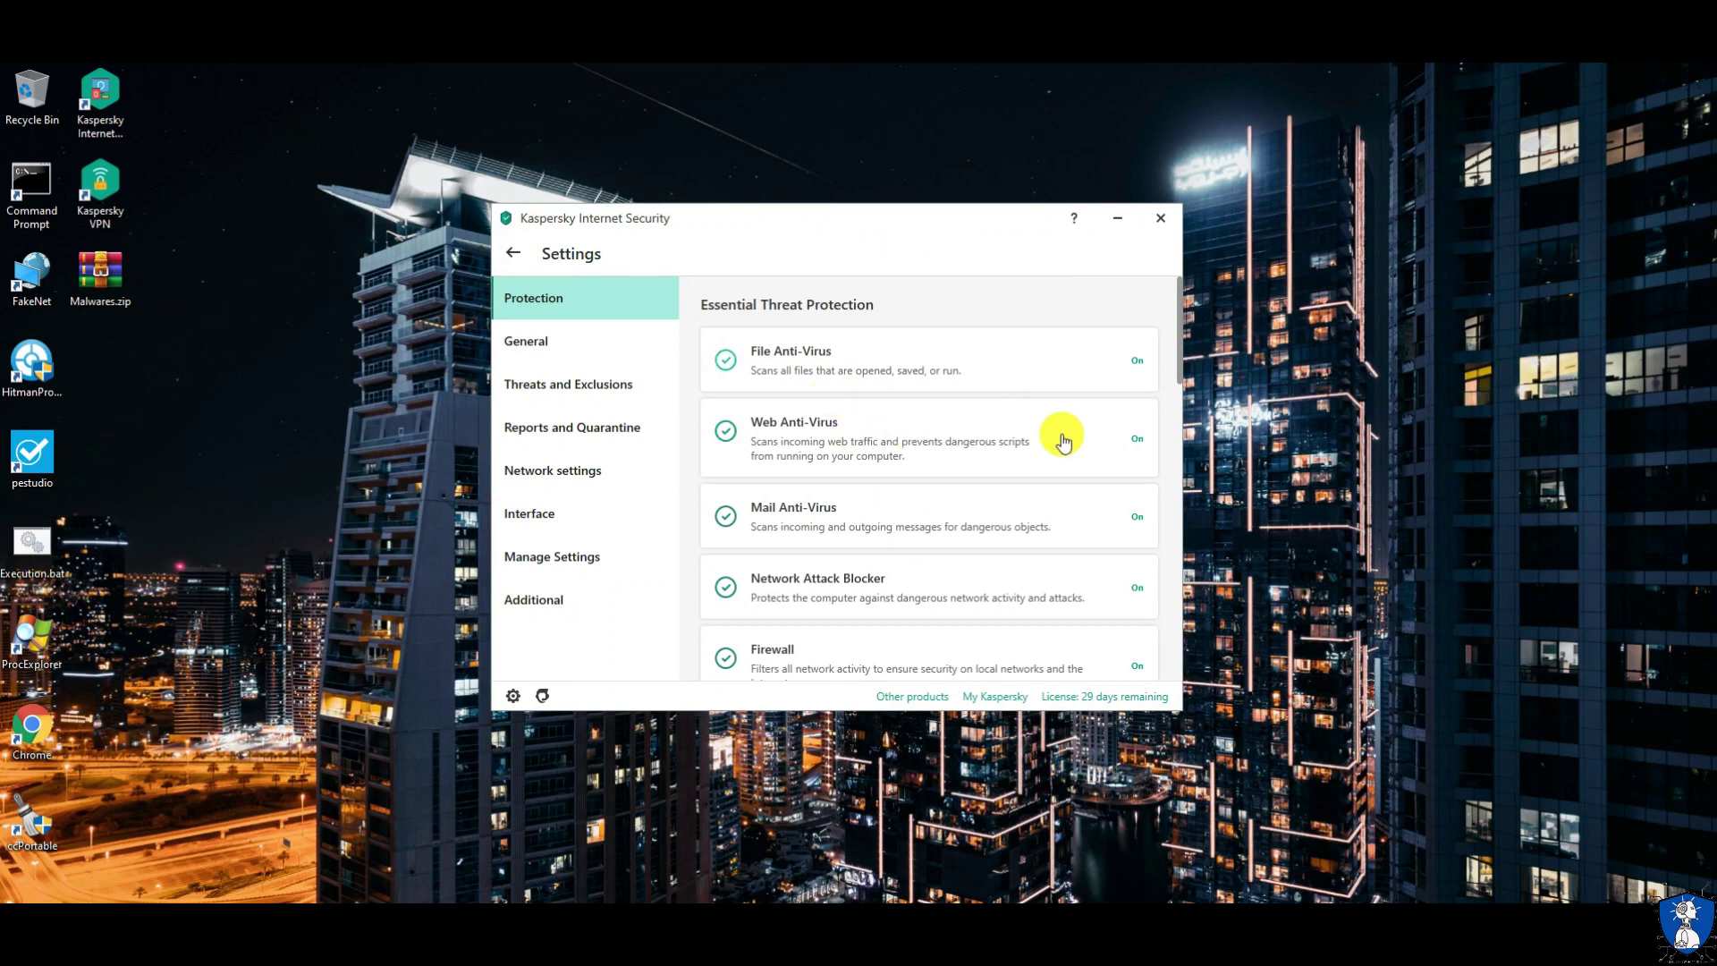
{"action": "scroll", "coordinate": [1060, 435], "scroll_direction": "down", "scroll_amount": 1}
{"action": "scroll", "coordinate": [1062, 440], "scroll_direction": "down", "scroll_amount": 5}
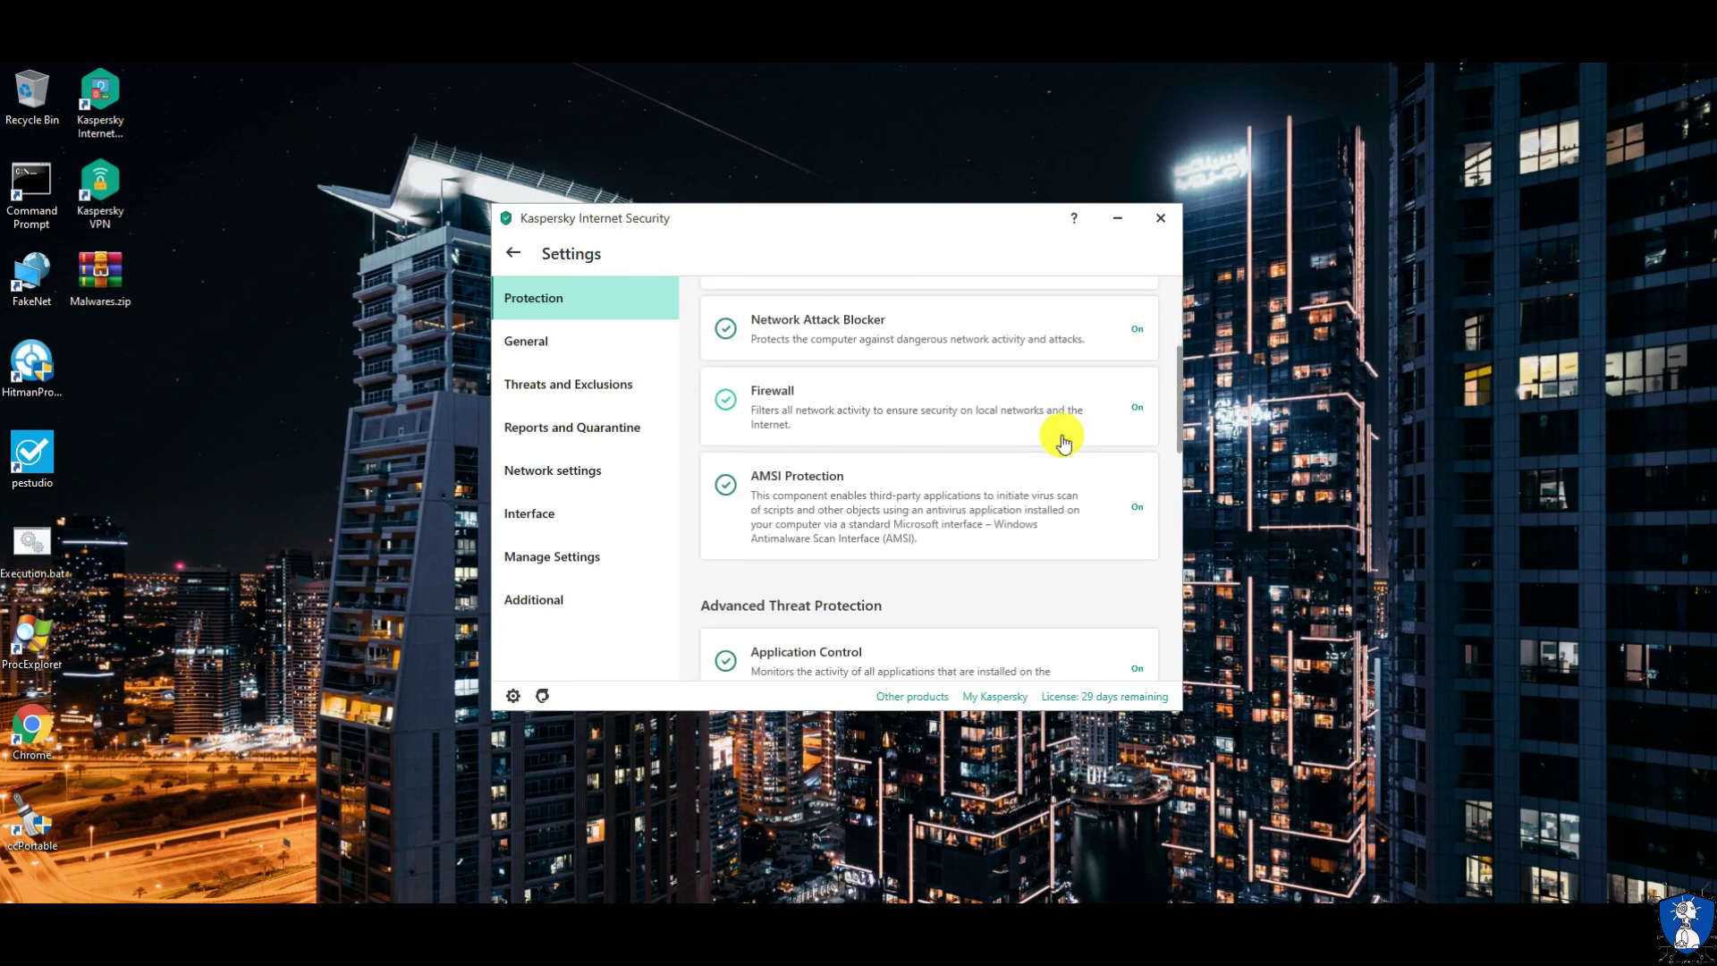
{"action": "scroll", "coordinate": [1062, 440], "scroll_direction": "down", "scroll_amount": 7}
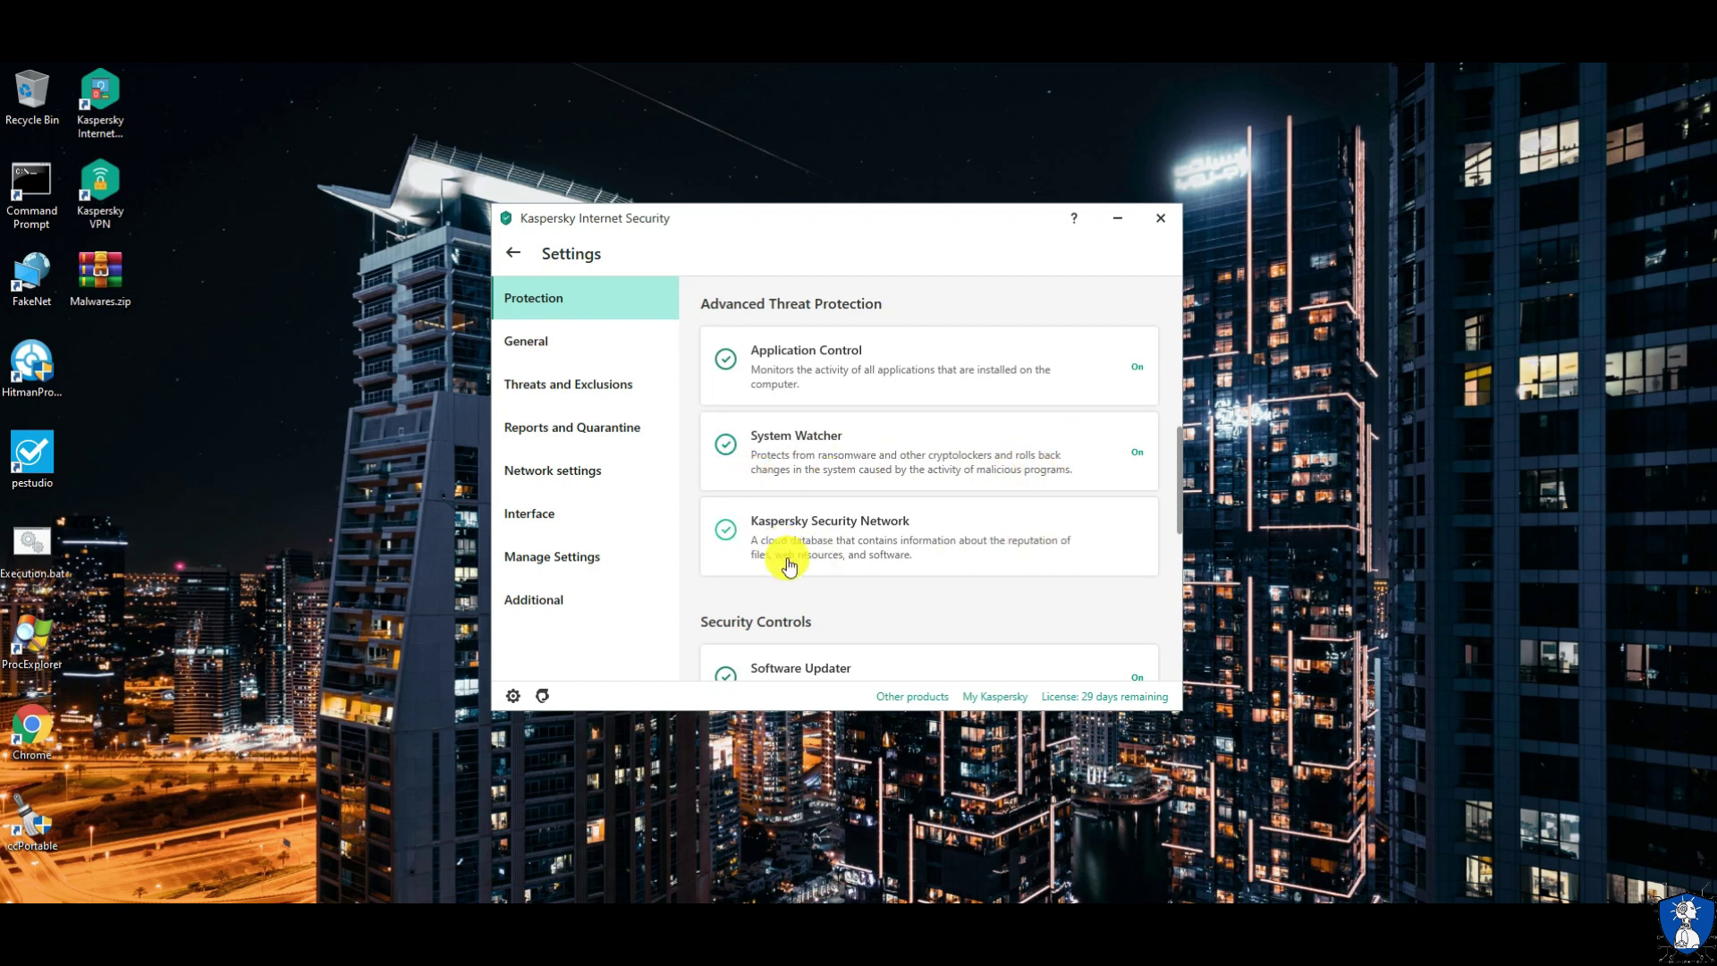
{"action": "scroll", "coordinate": [973, 566], "scroll_direction": "down", "scroll_amount": 4}
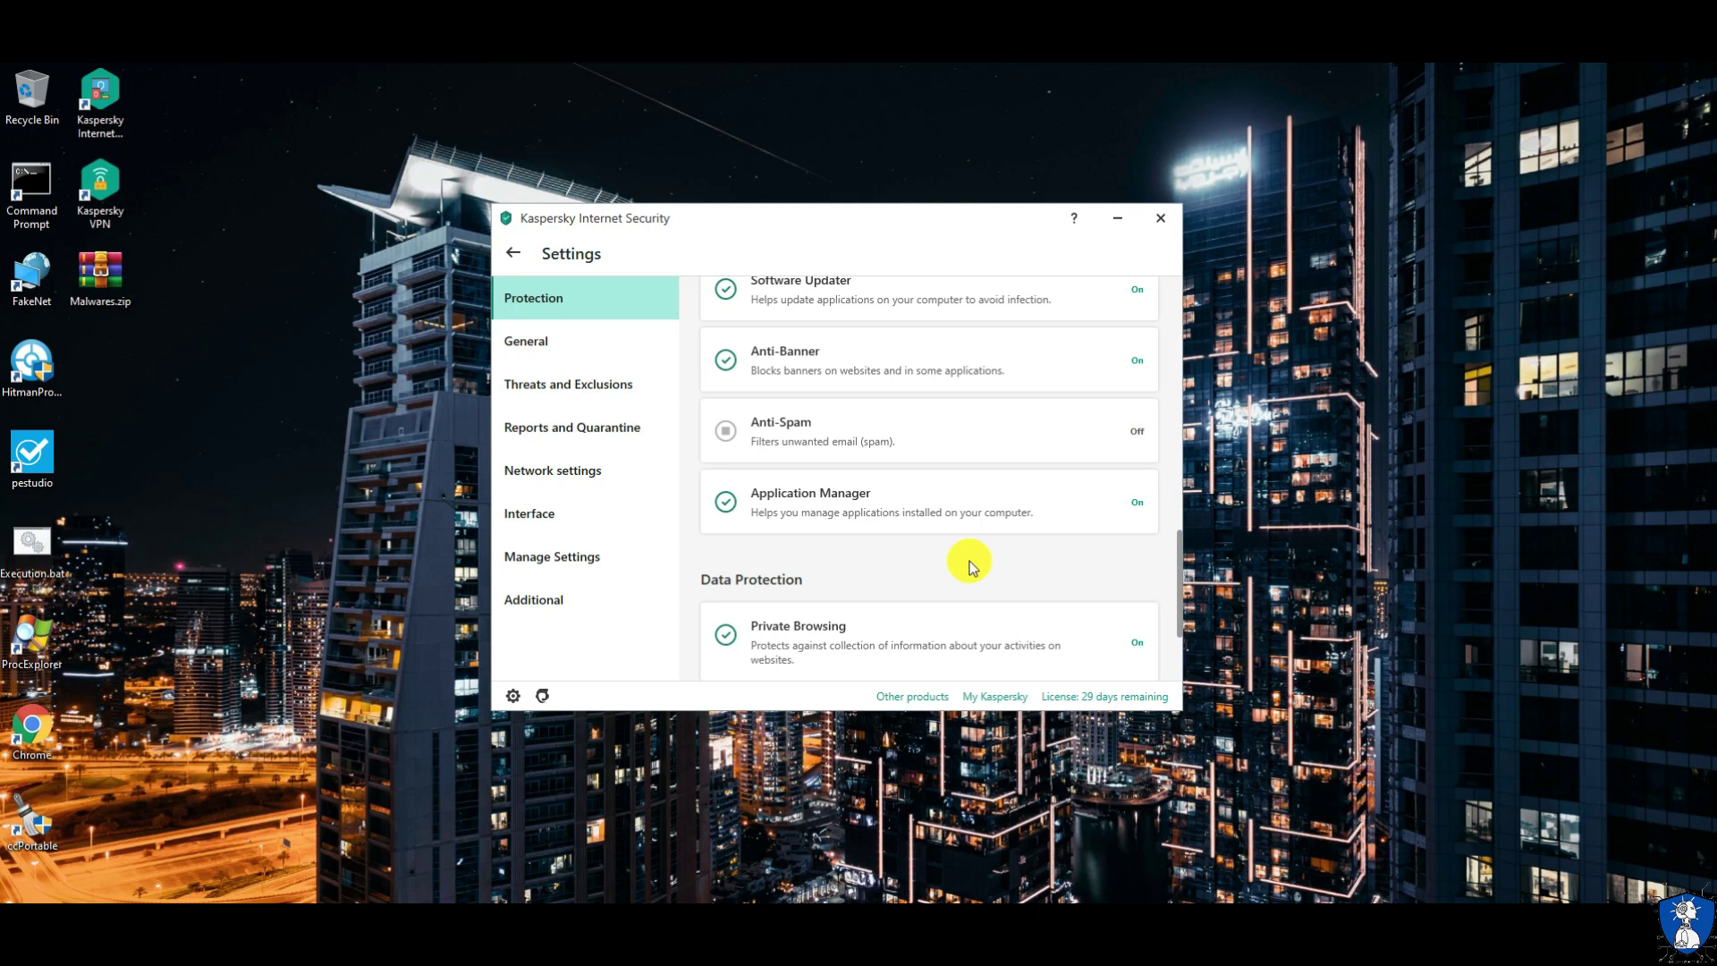
{"action": "scroll", "coordinate": [971, 568], "scroll_direction": "down", "scroll_amount": 2}
{"action": "scroll", "coordinate": [965, 565], "scroll_direction": "up", "scroll_amount": 15}
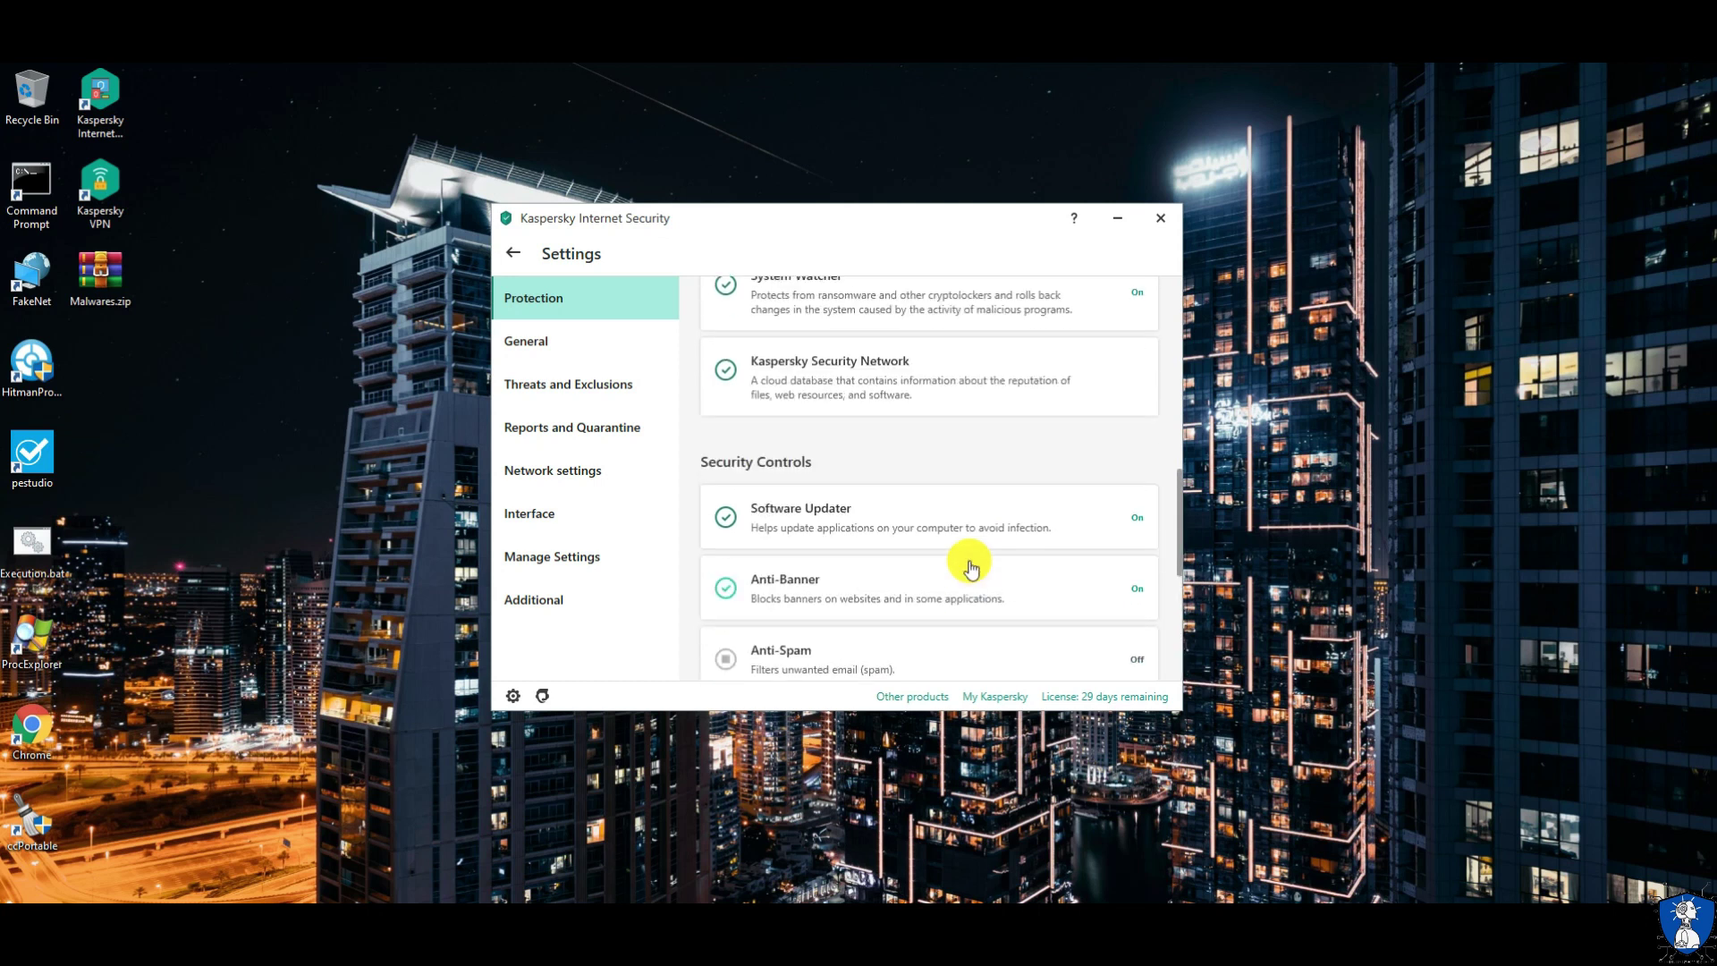
Step: Examine the General and the Threats and Exclusions settings, including the exclusions and trusted applications lists, and close both lists
{"action": "left_click", "coordinate": [506, 353]}
{"action": "scroll", "coordinate": [1048, 577], "scroll_direction": "down", "scroll_amount": 3}
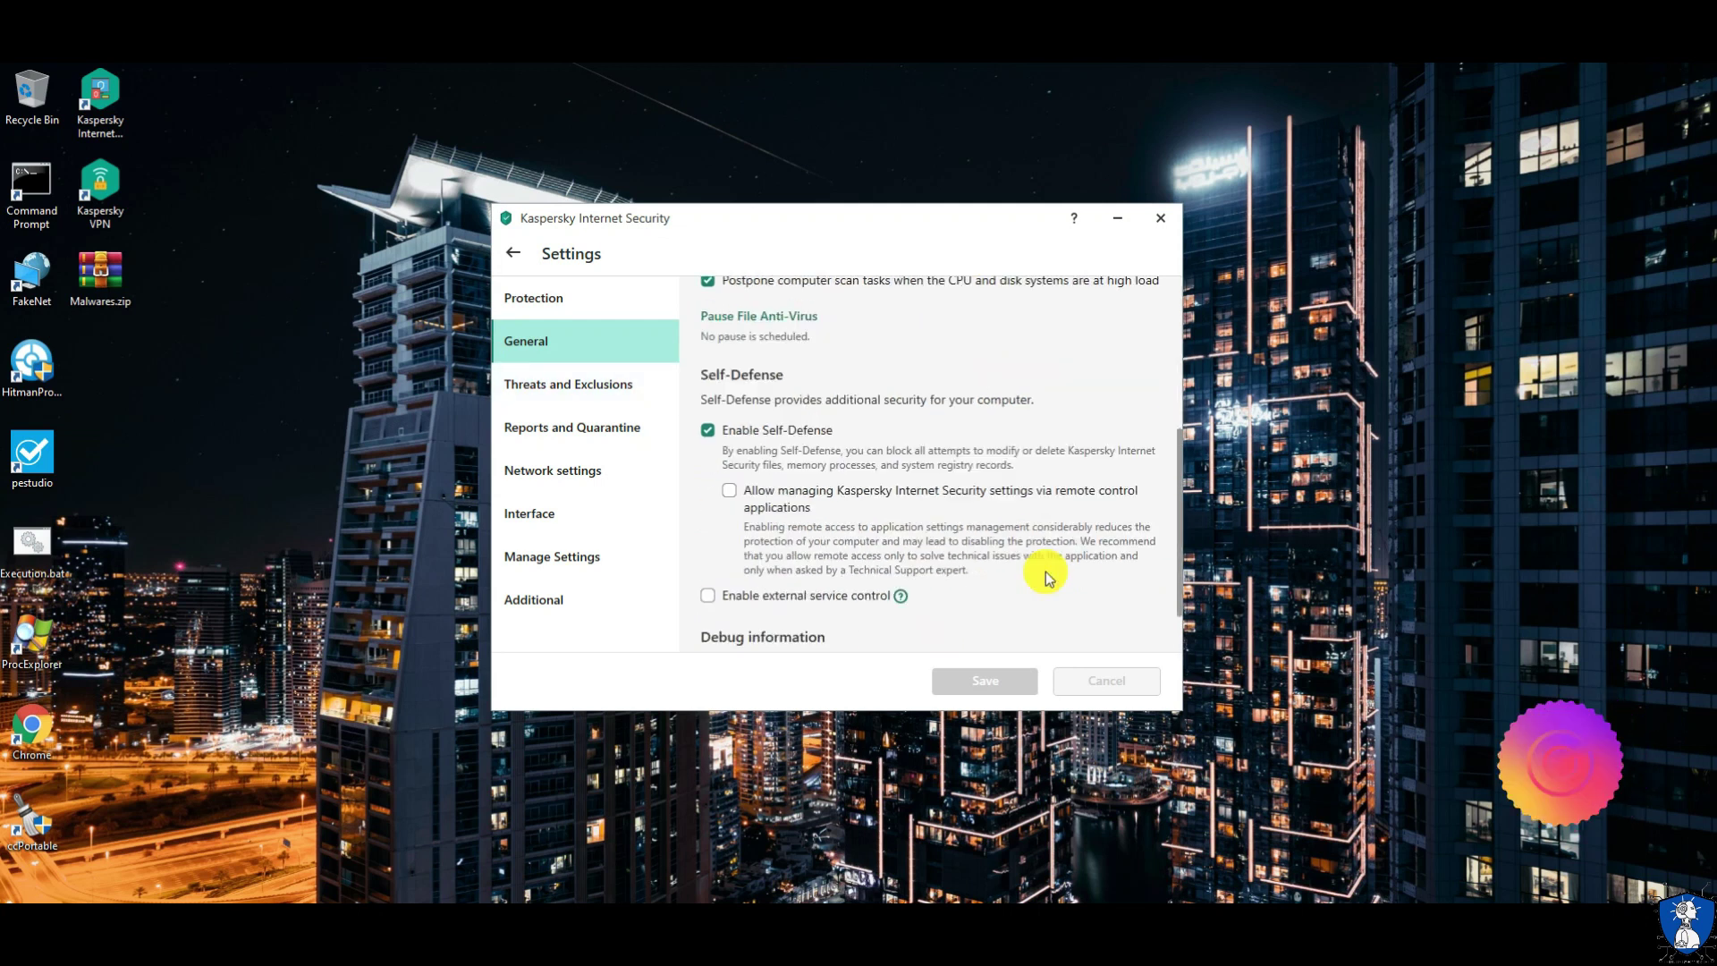
{"action": "left_click", "coordinate": [555, 383]}
{"action": "scroll", "coordinate": [930, 500], "scroll_direction": "down", "scroll_amount": 3}
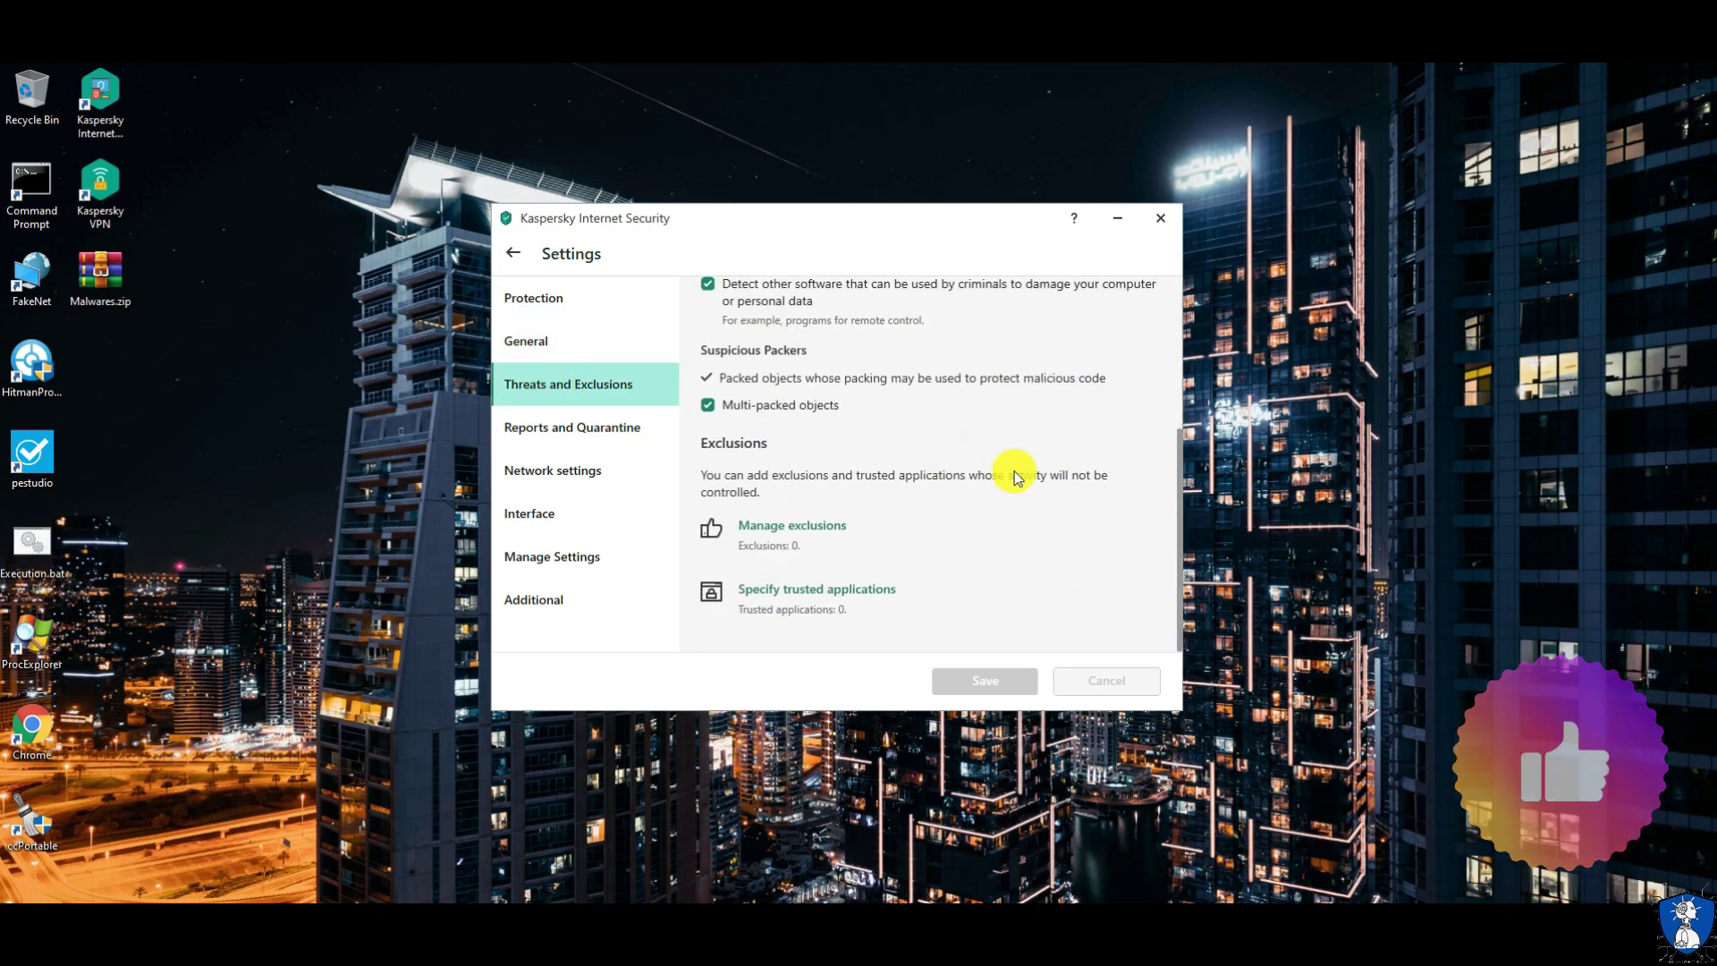
{"action": "left_click", "coordinate": [782, 526]}
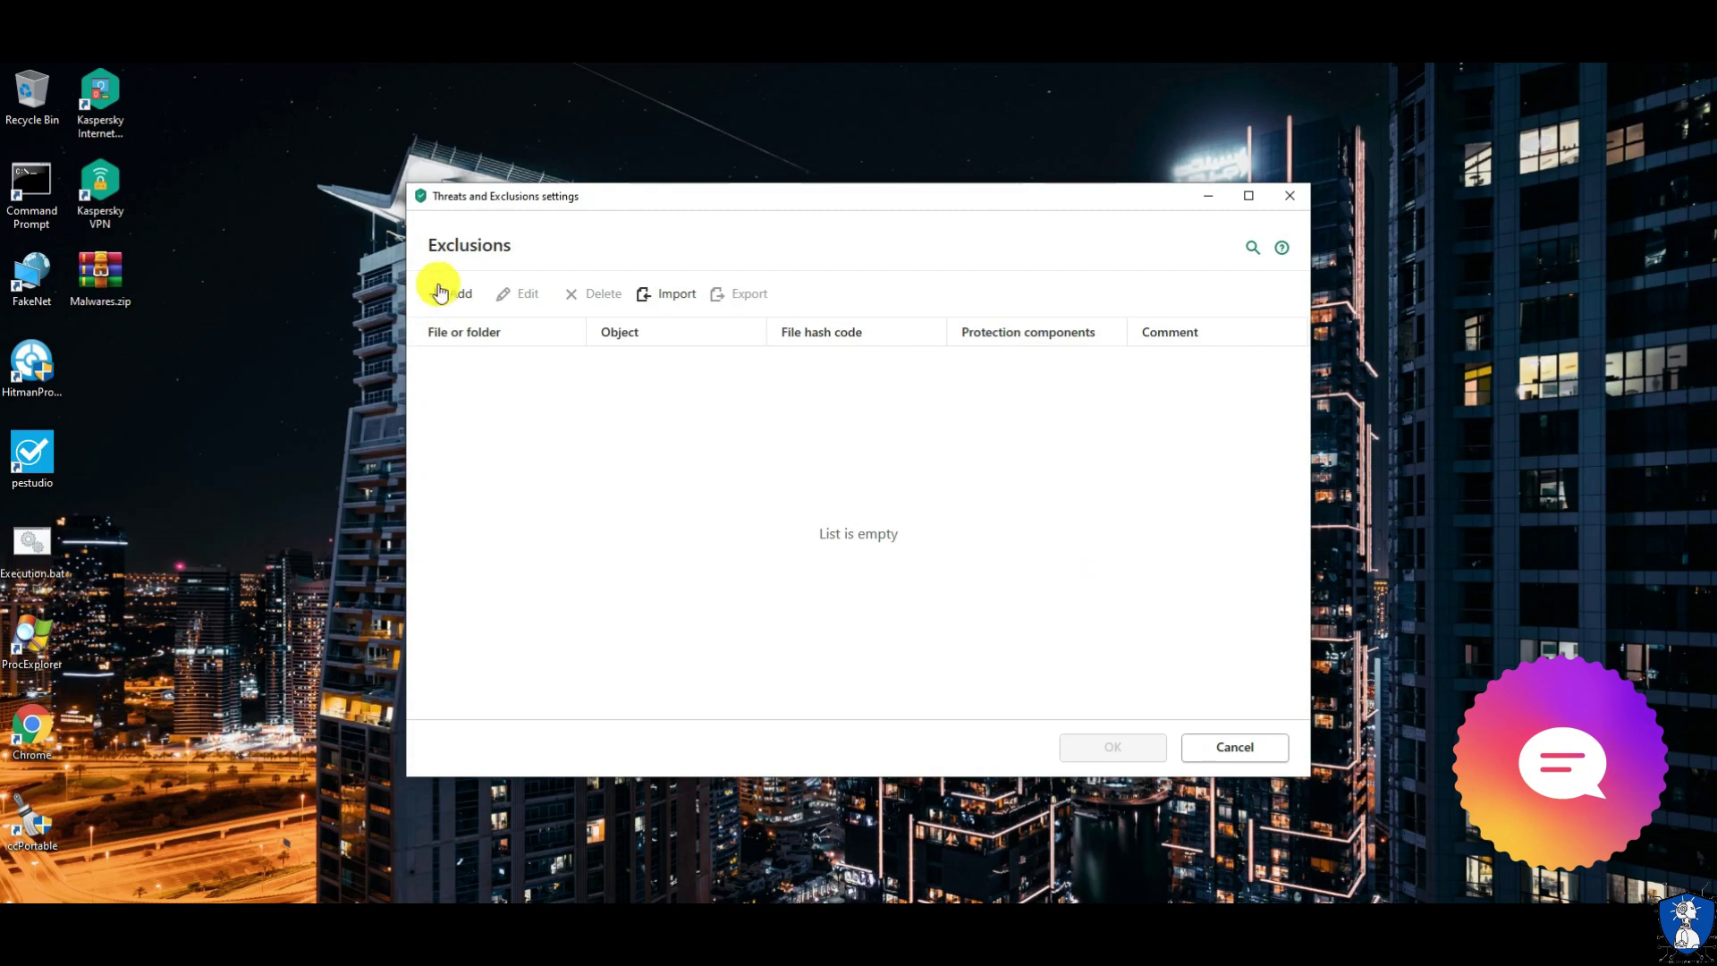
{"action": "left_click", "coordinate": [1284, 196]}
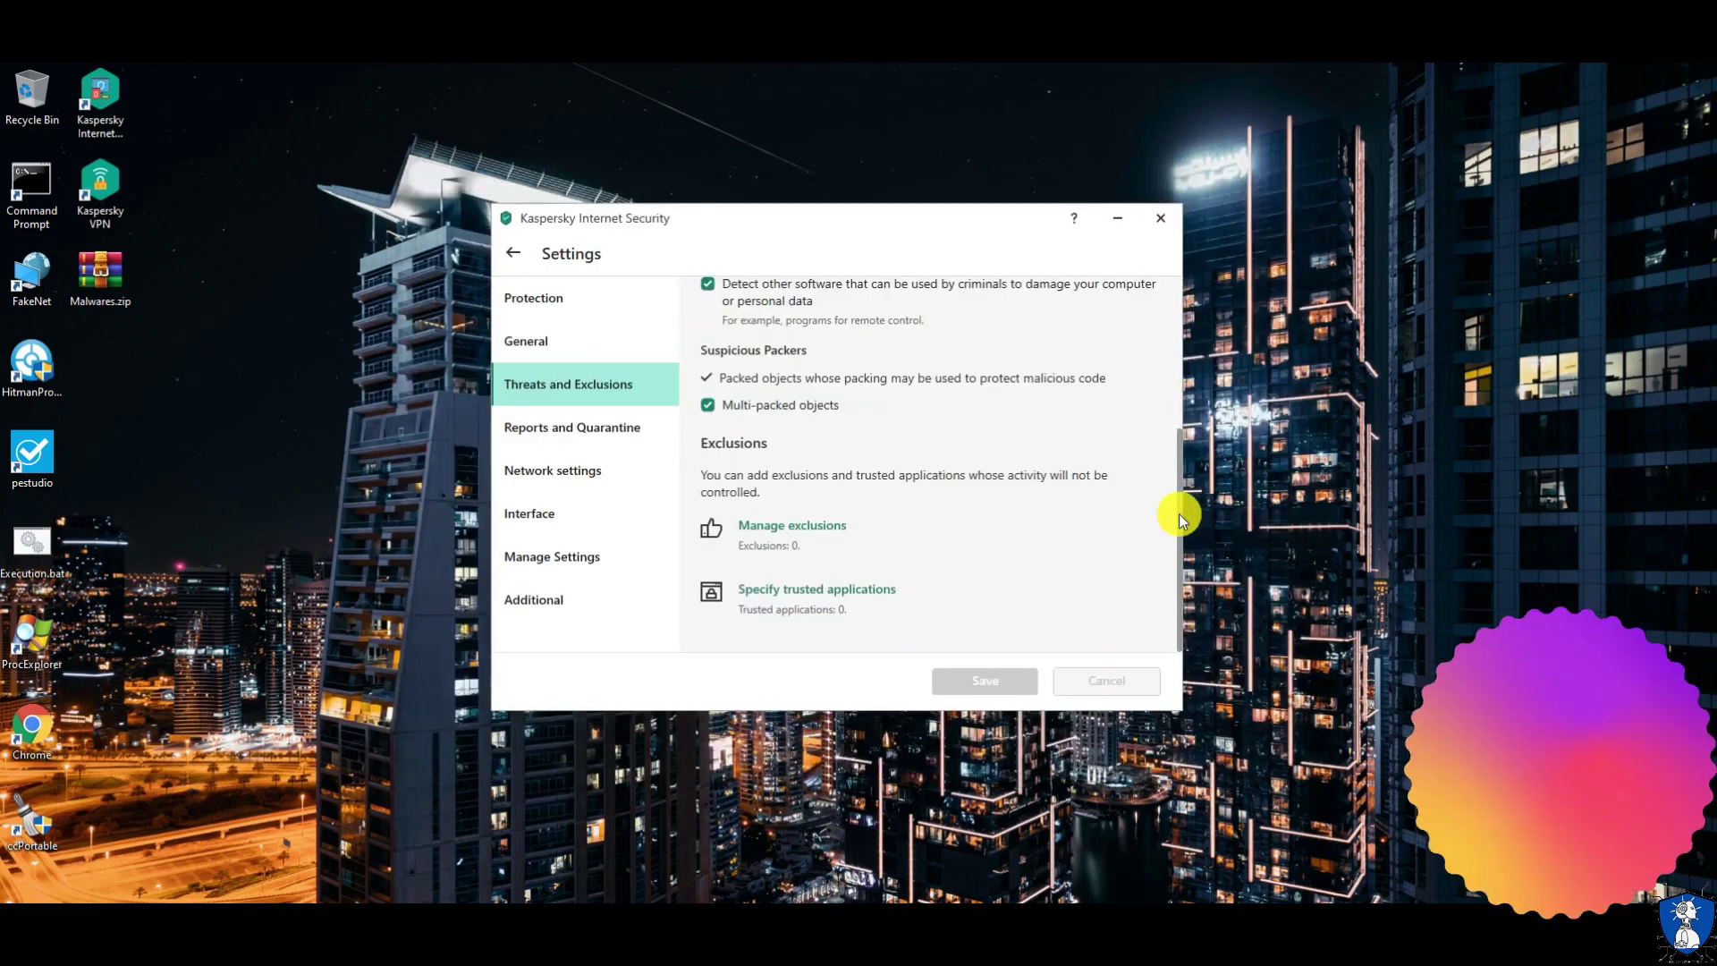
{"action": "left_click", "coordinate": [1037, 580]}
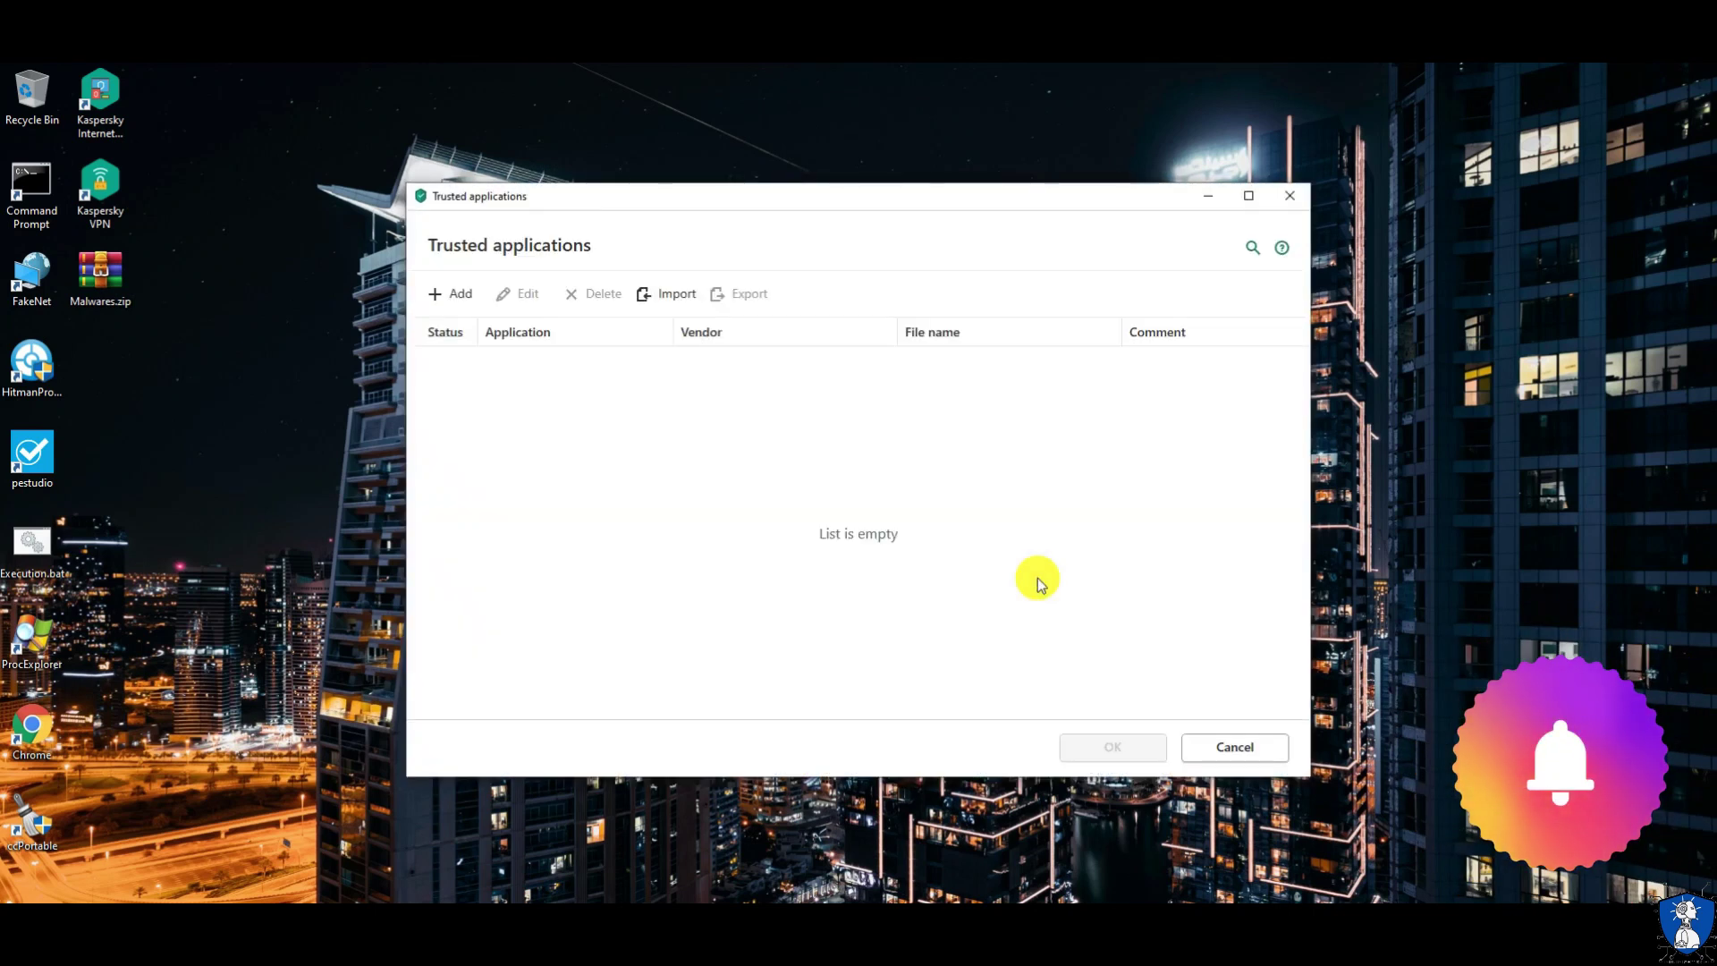
{"action": "left_click", "coordinate": [1229, 744]}
Step: Examine the Reports and Quarantine settings and the complete Network settings, including encrypted connection scanning
{"action": "left_click", "coordinate": [551, 431]}
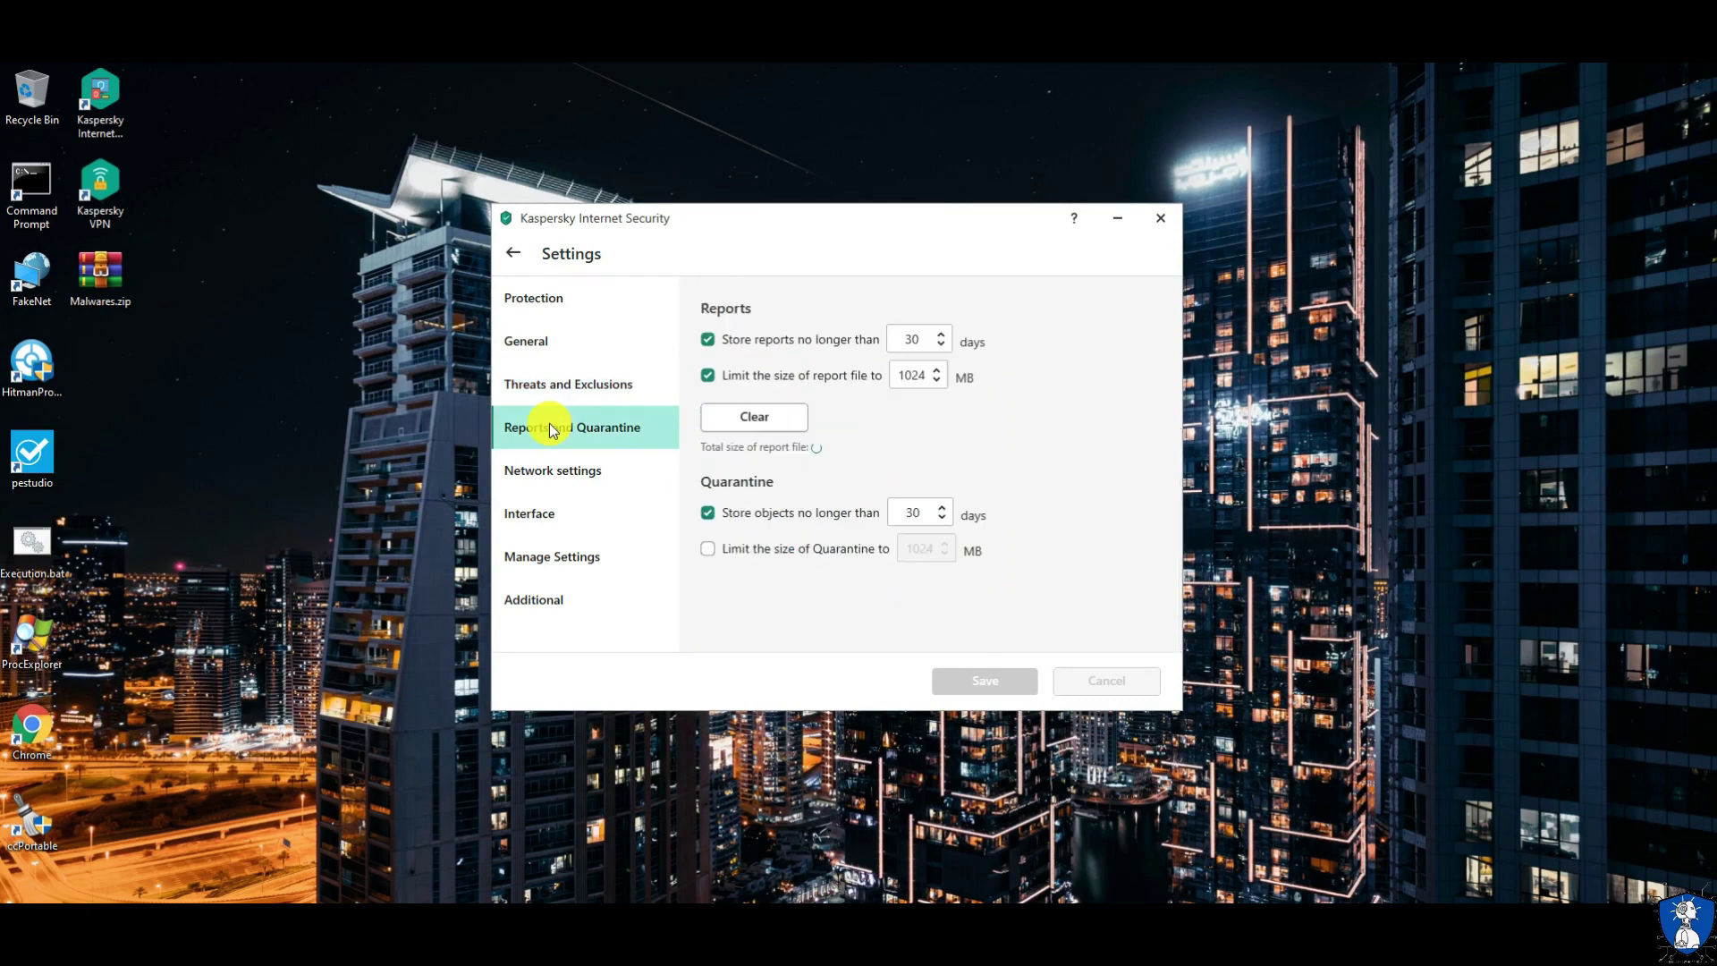
{"action": "left_click", "coordinate": [551, 479]}
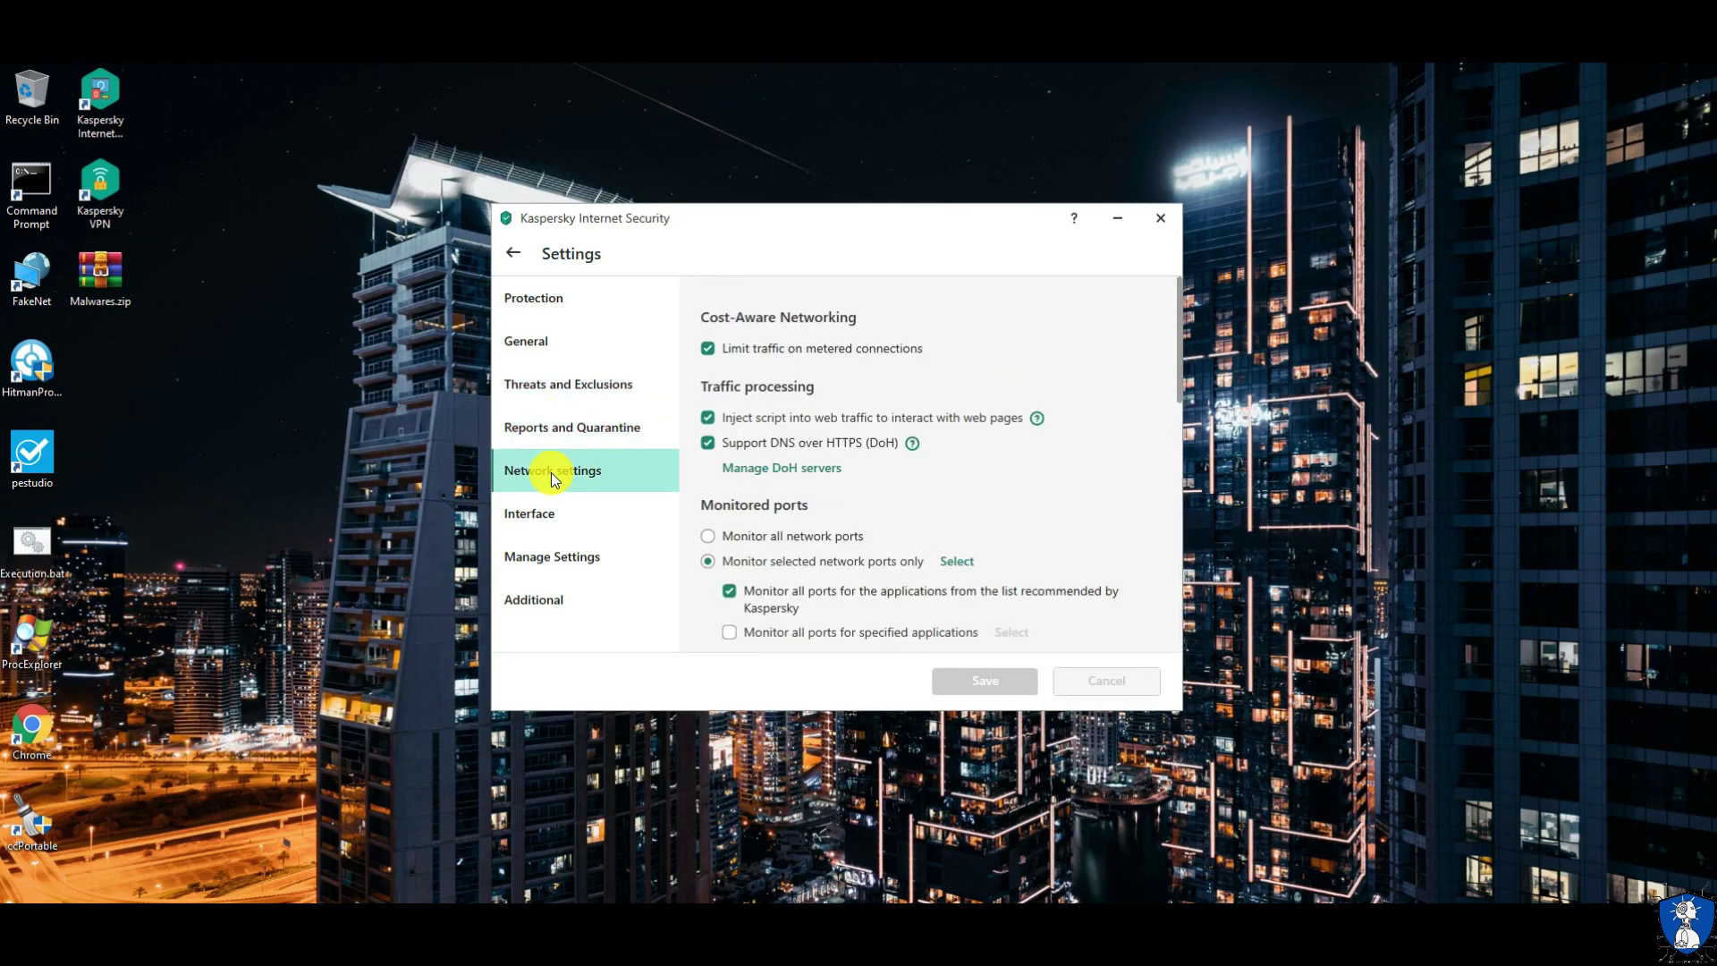
{"action": "scroll", "coordinate": [916, 563], "scroll_direction": "down", "scroll_amount": 5}
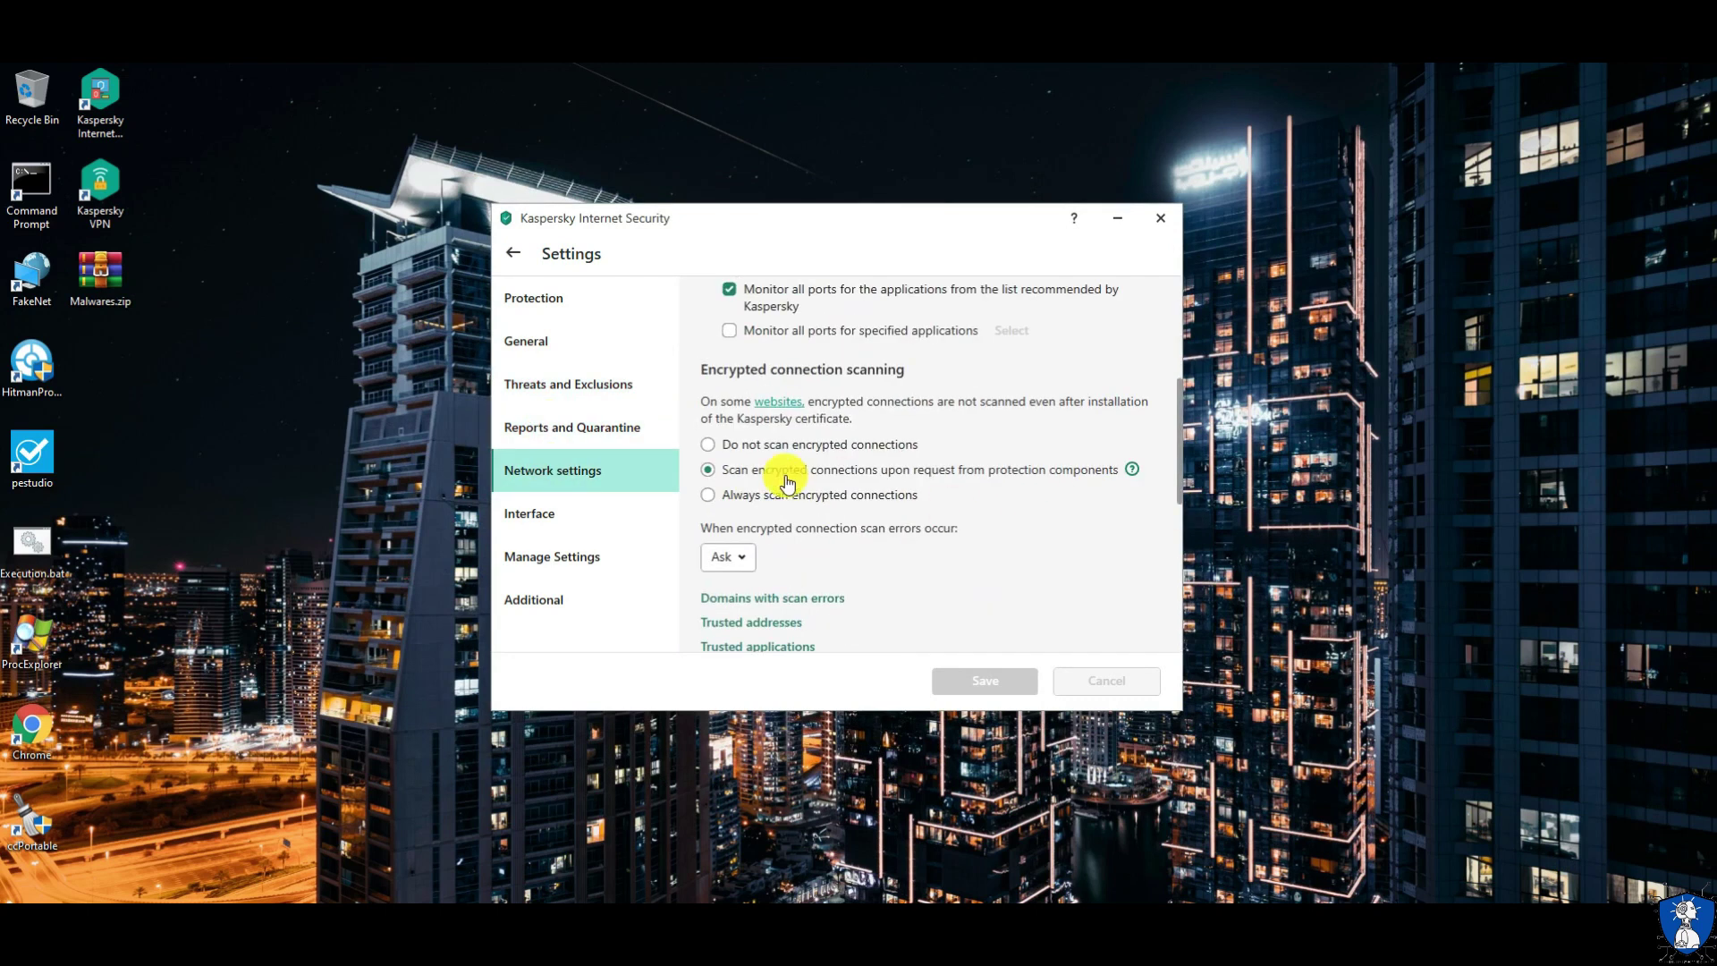
{"action": "scroll", "coordinate": [1086, 535], "scroll_direction": "down", "scroll_amount": 5}
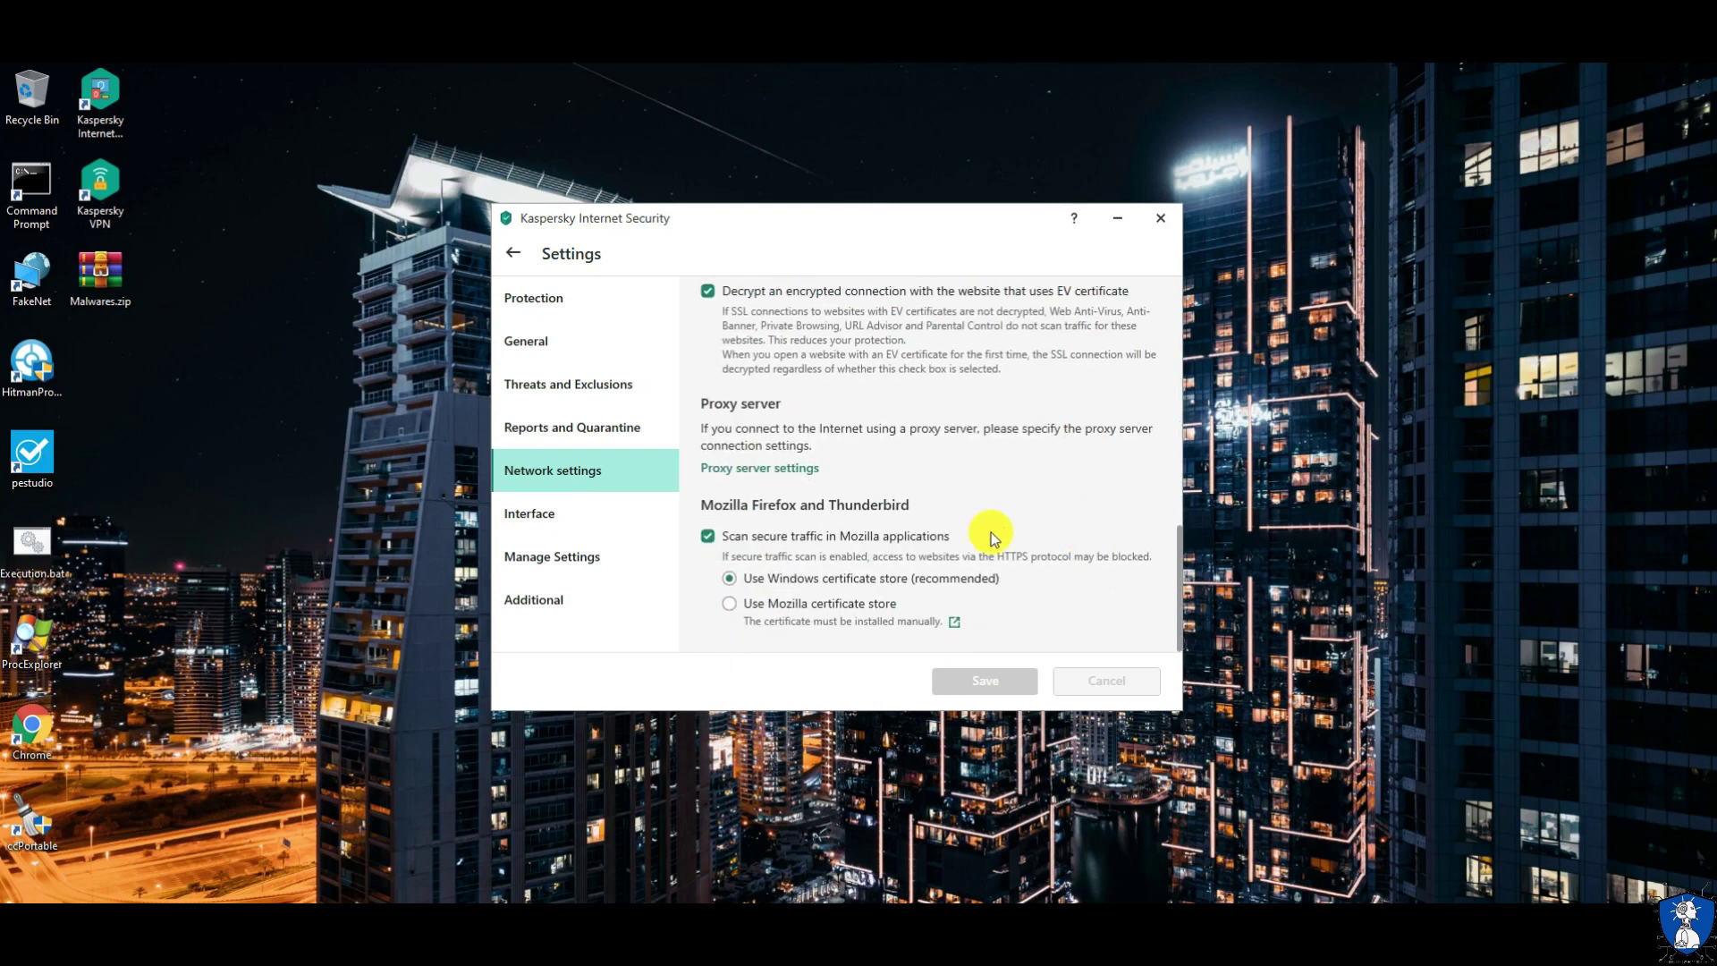
Step: Examine the Interface, Manage Settings and Additional settings pages, and return to the main window
{"action": "left_click", "coordinate": [524, 519]}
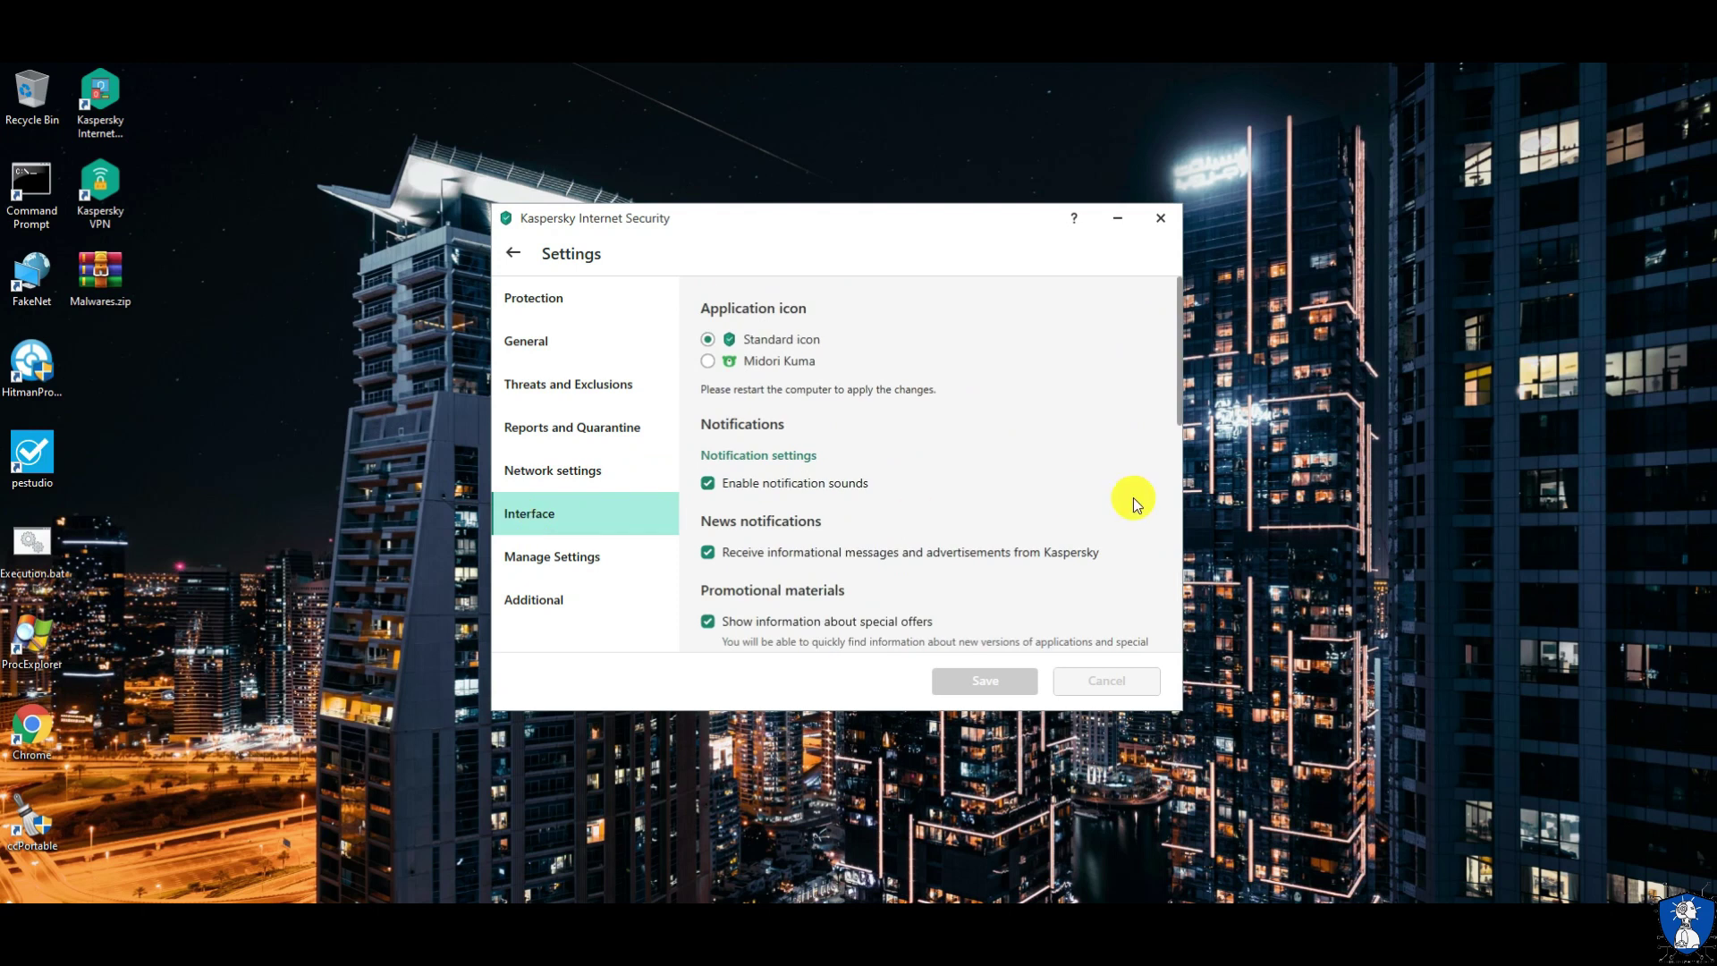
{"action": "scroll", "coordinate": [1077, 498], "scroll_direction": "down", "scroll_amount": 10}
{"action": "left_click", "coordinate": [525, 563]}
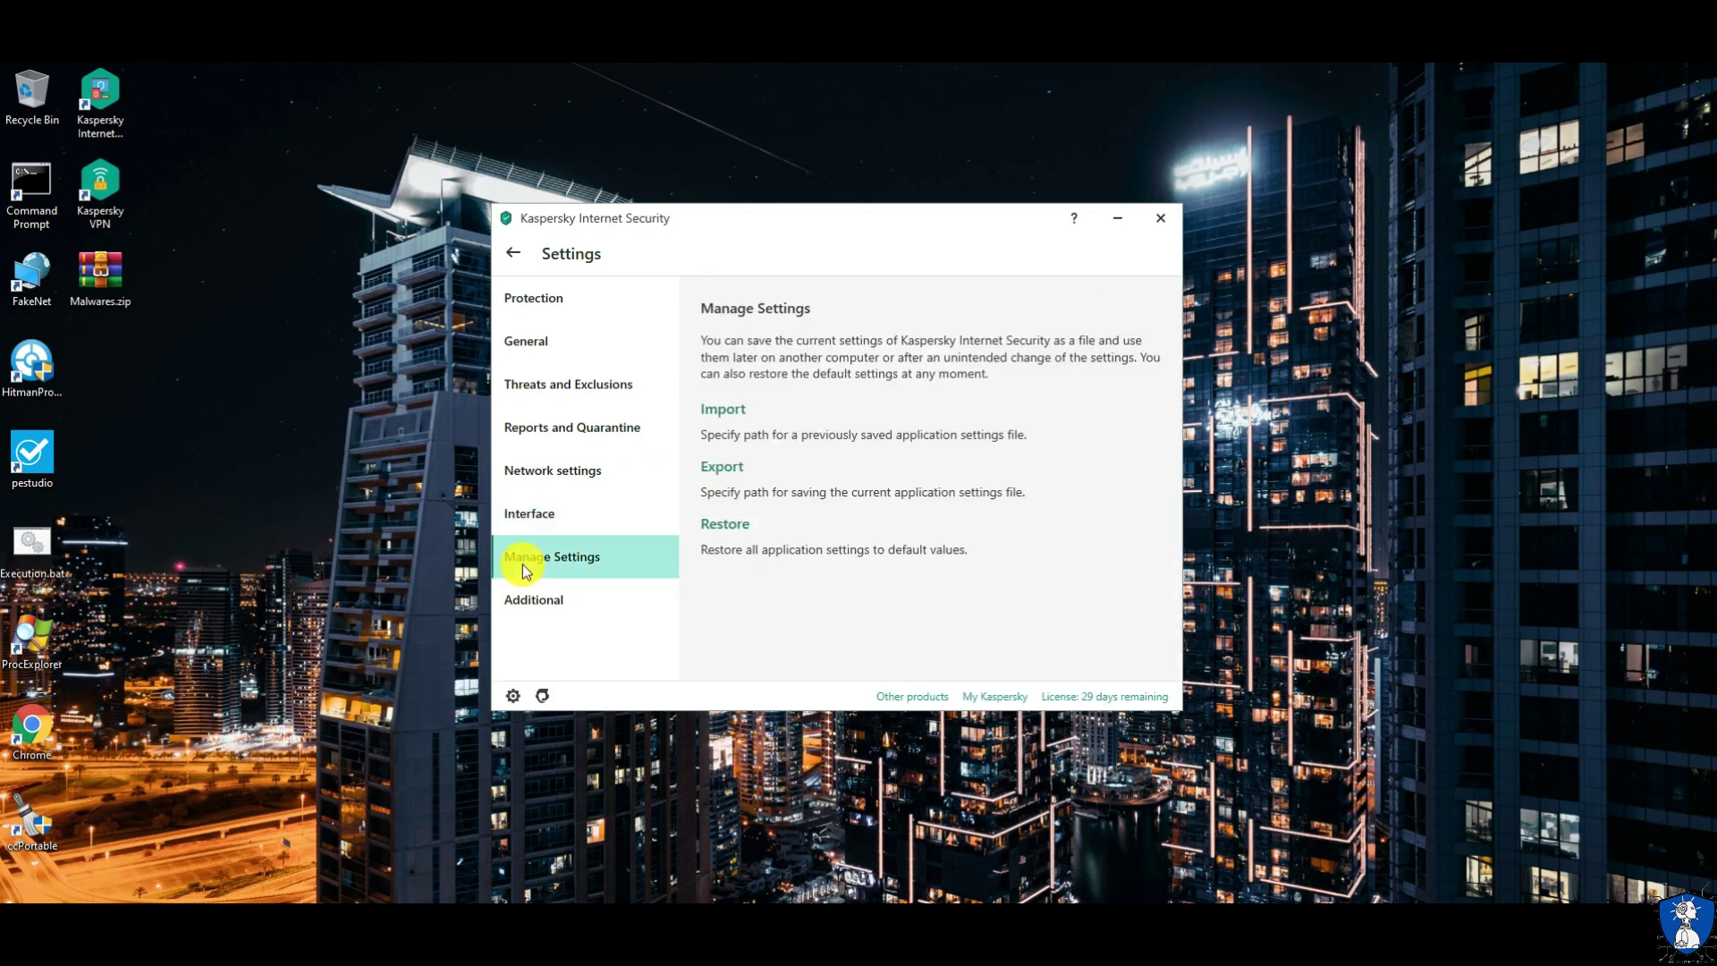
{"action": "left_click", "coordinate": [545, 605]}
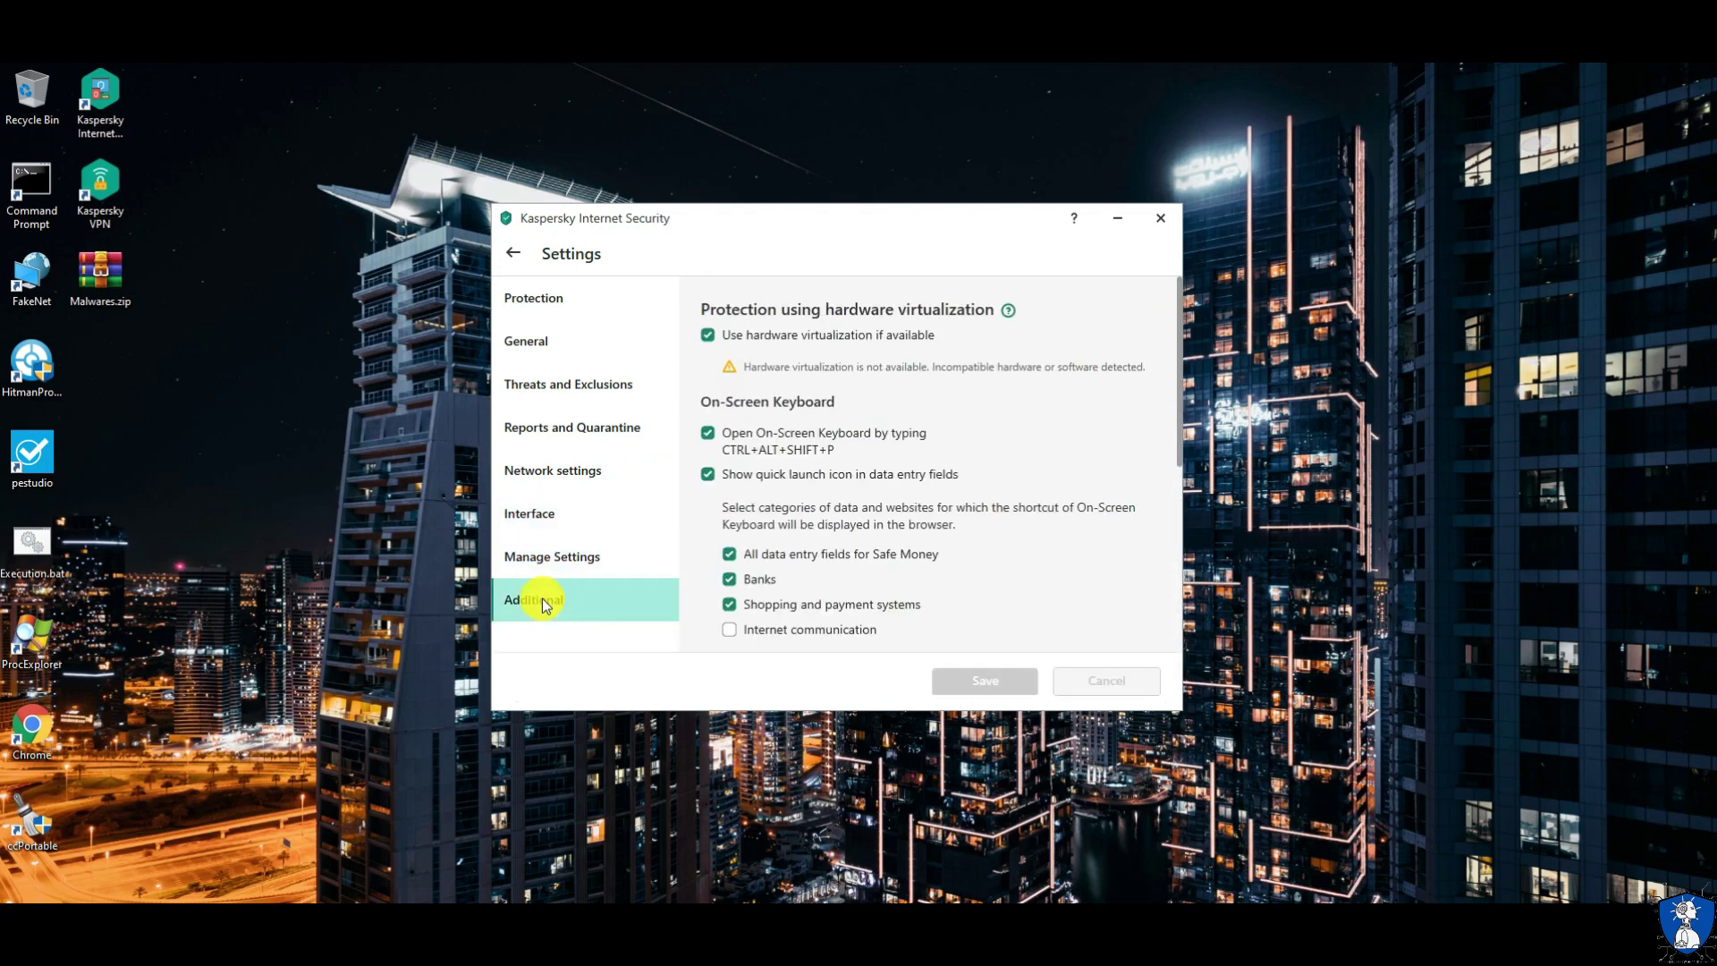
{"action": "scroll", "coordinate": [1097, 410], "scroll_direction": "down", "scroll_amount": 5}
{"action": "scroll", "coordinate": [1097, 406], "scroll_direction": "down", "scroll_amount": 2}
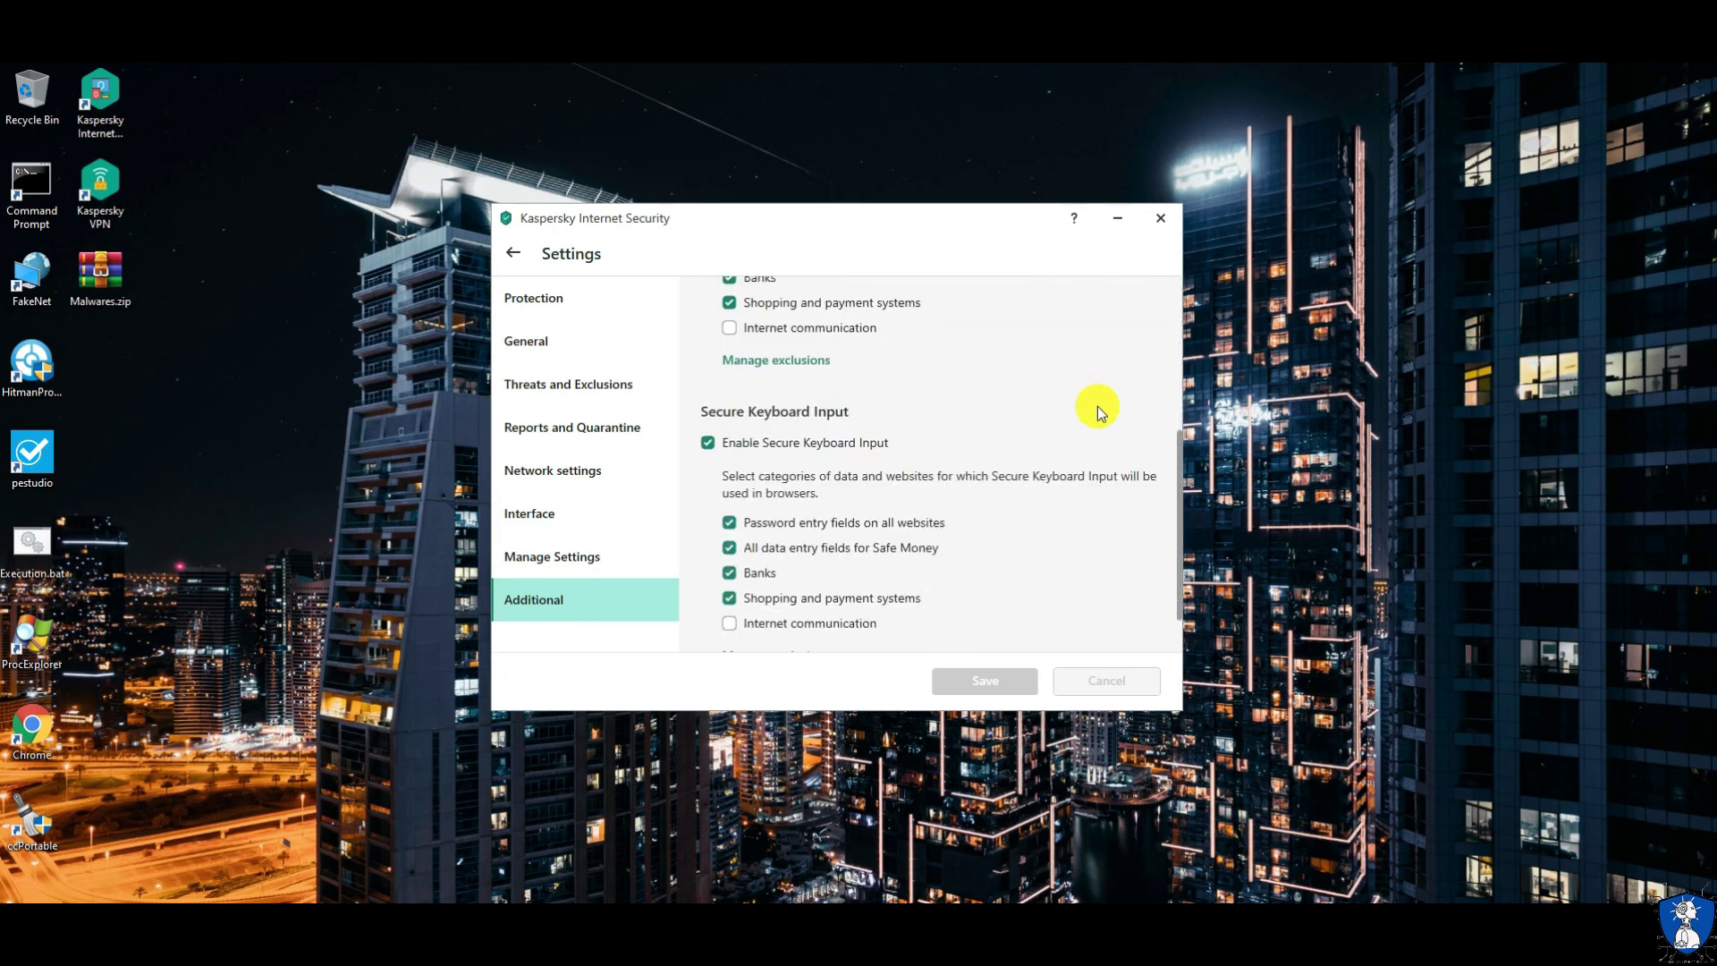
{"action": "scroll", "coordinate": [1097, 406], "scroll_direction": "up", "scroll_amount": 6}
{"action": "left_click", "coordinate": [509, 254]}
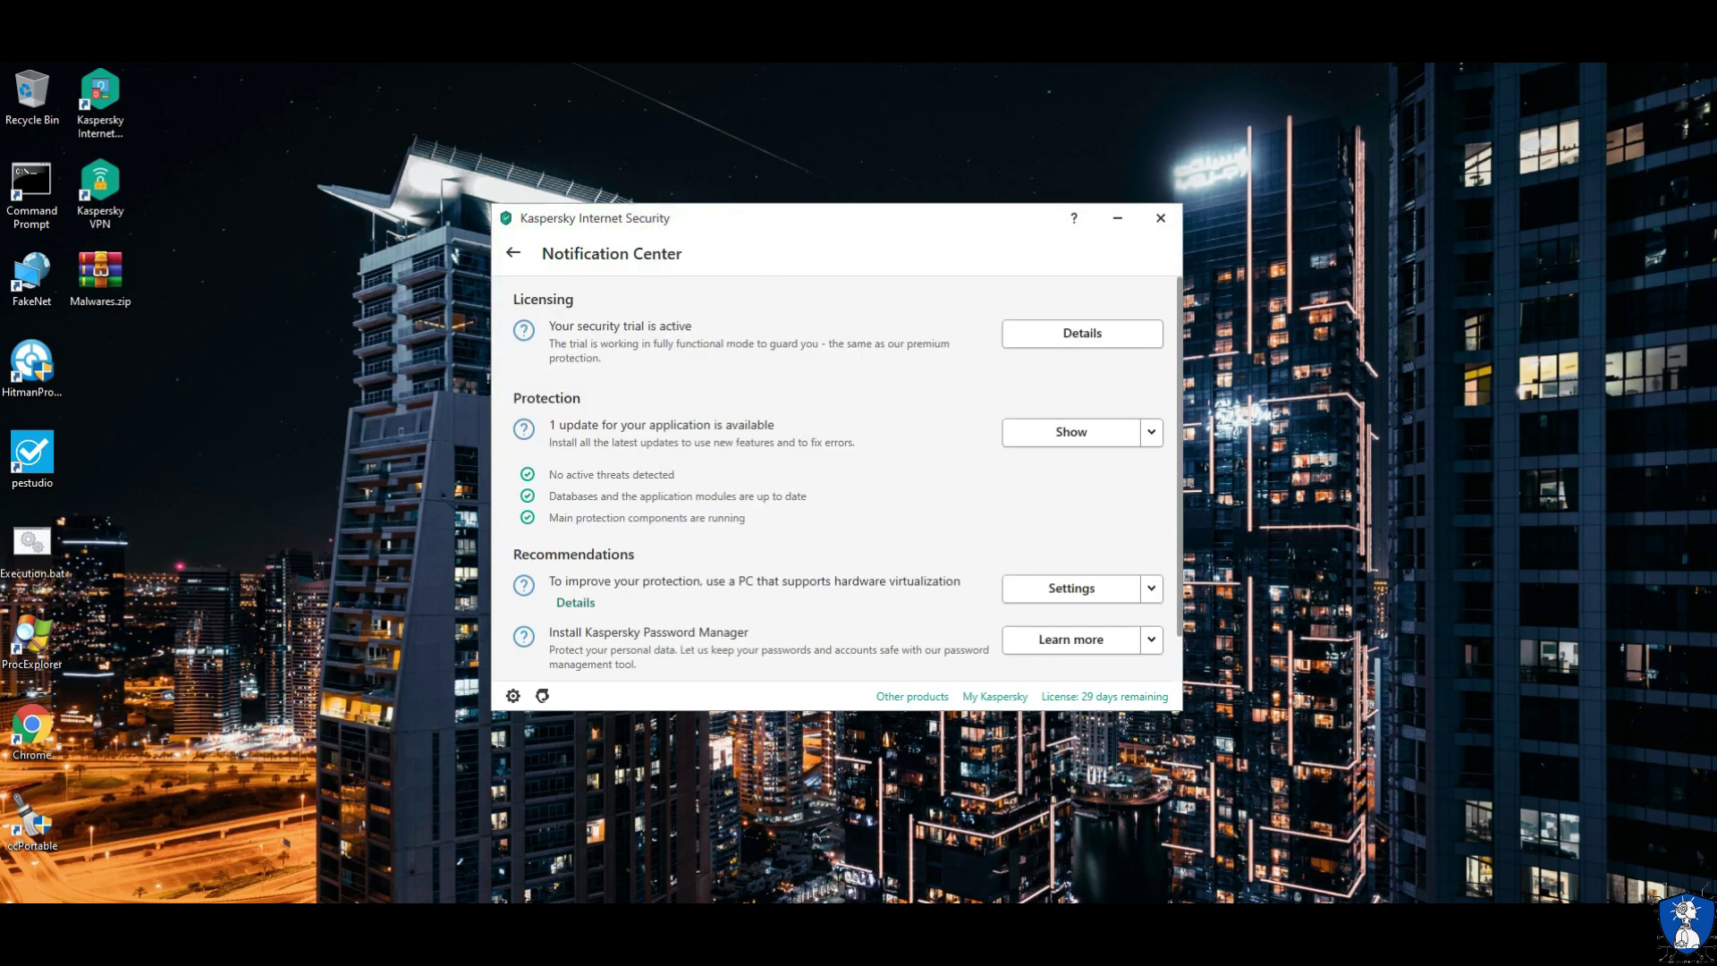
{"action": "left_click", "coordinate": [219, 357]}
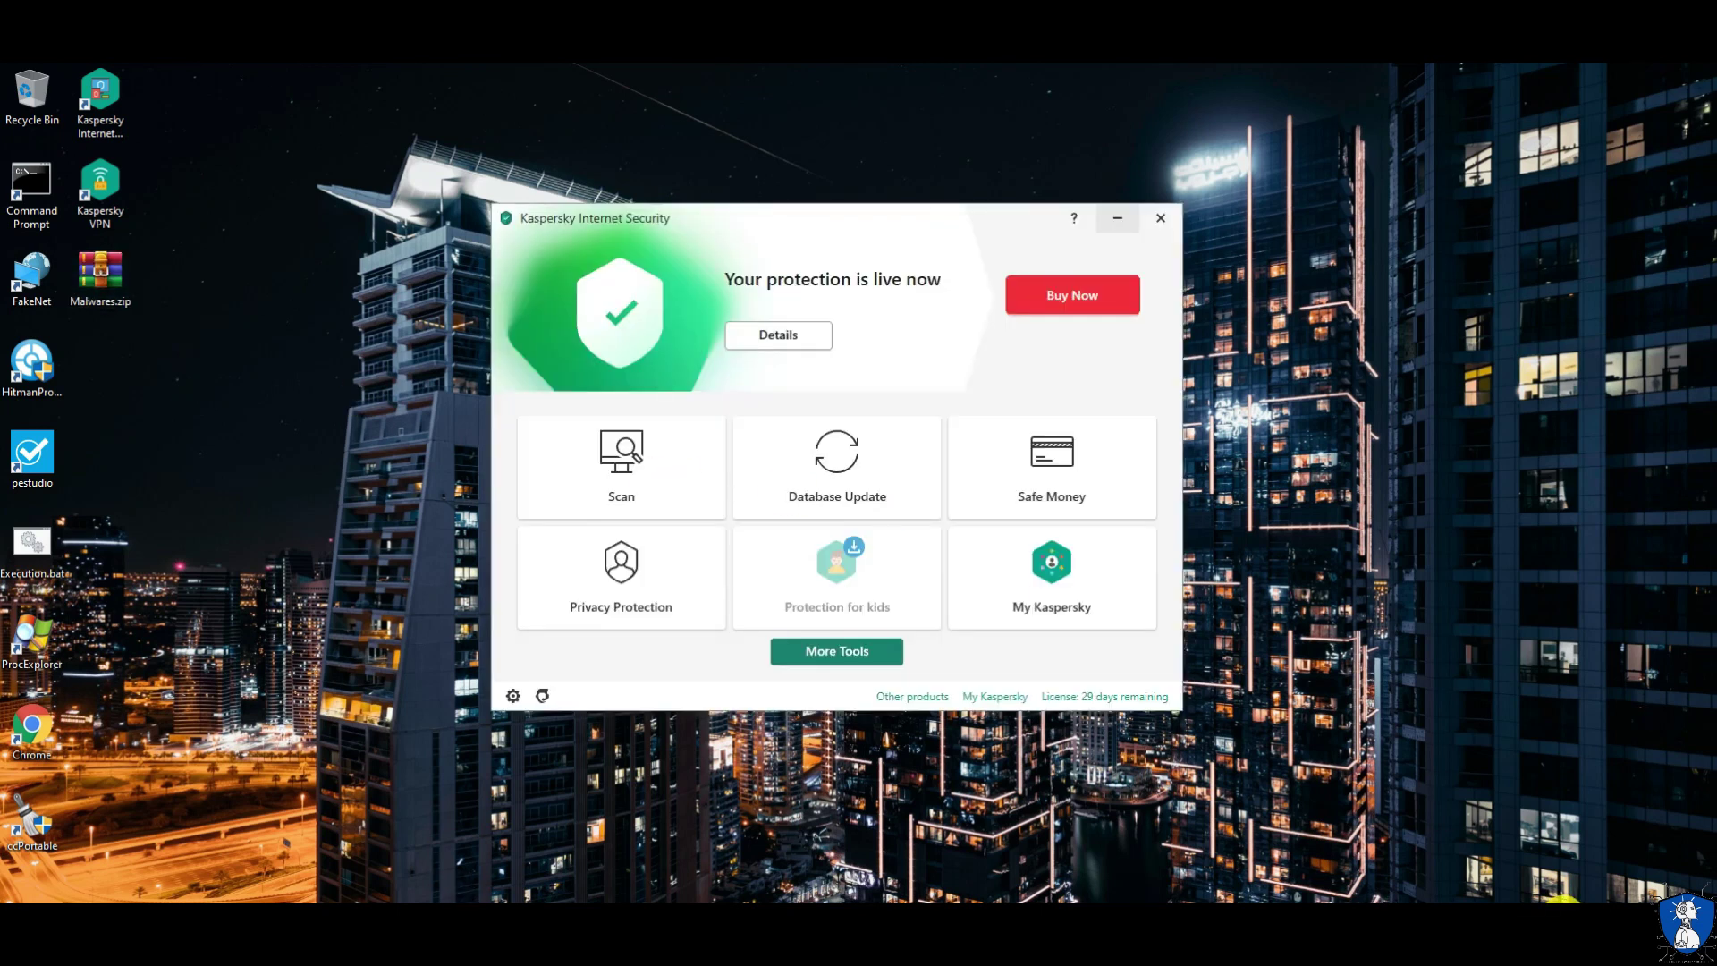
Step: Pause the antivirus protection with the Pause option, which sets no time limit
{"action": "right_click", "coordinate": [1563, 900]}
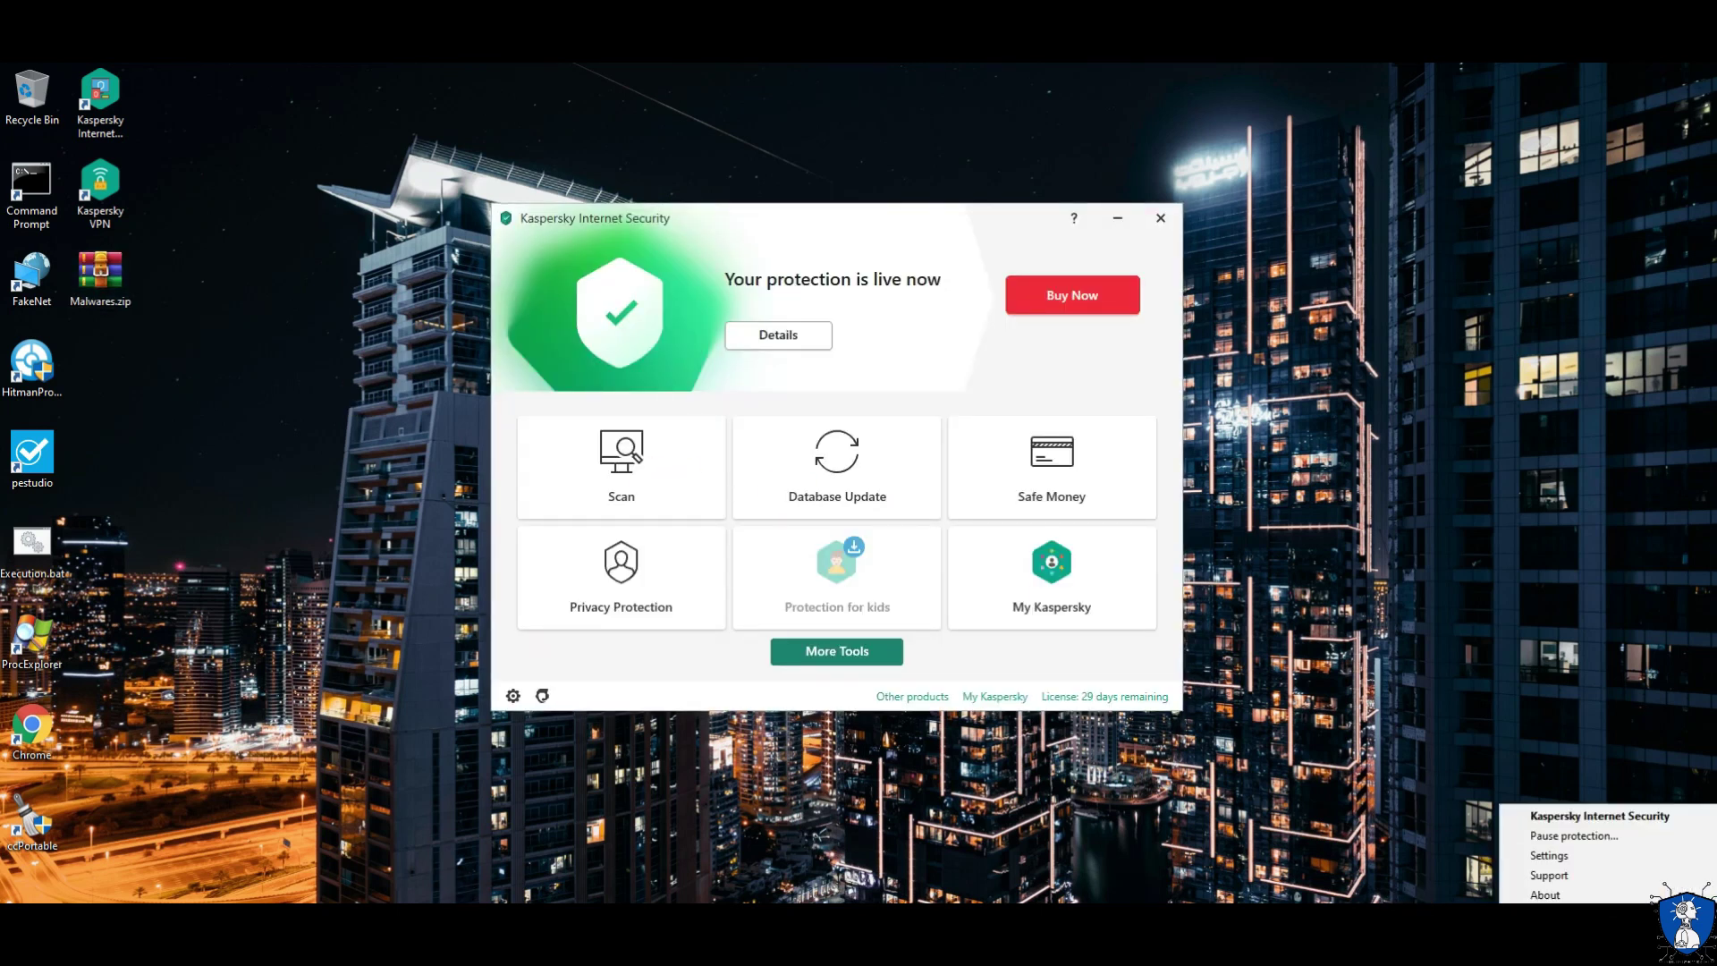
{"action": "left_click", "coordinate": [1568, 835]}
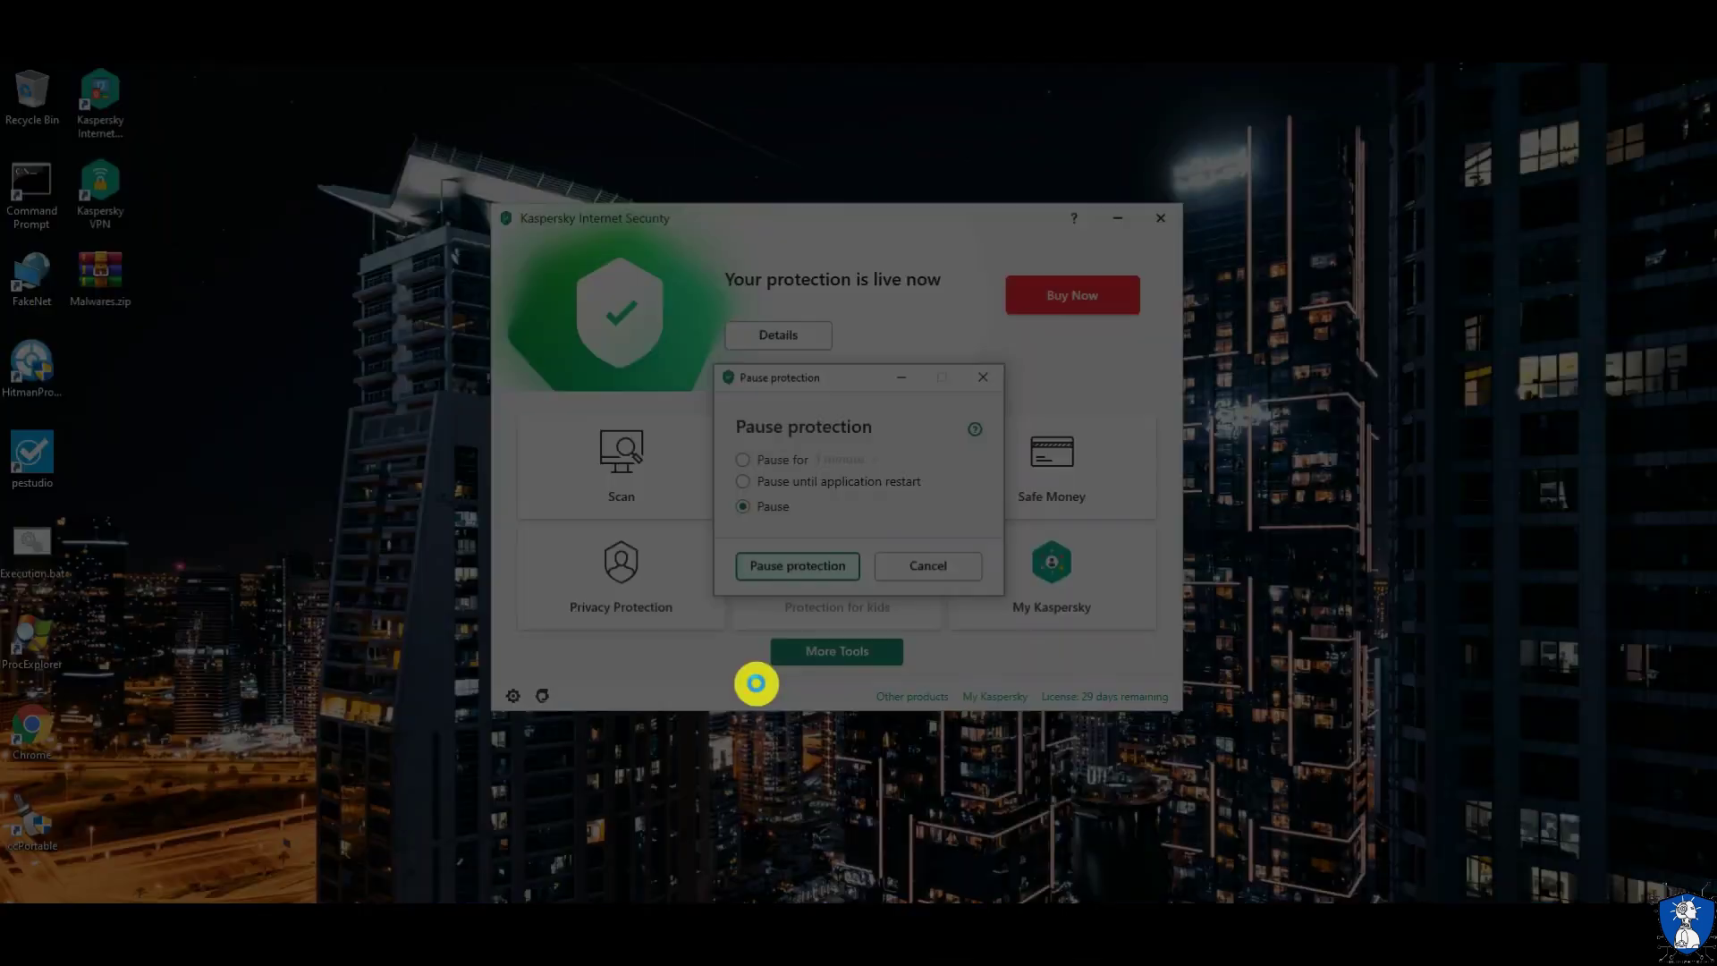
{"action": "left_click", "coordinate": [904, 606]}
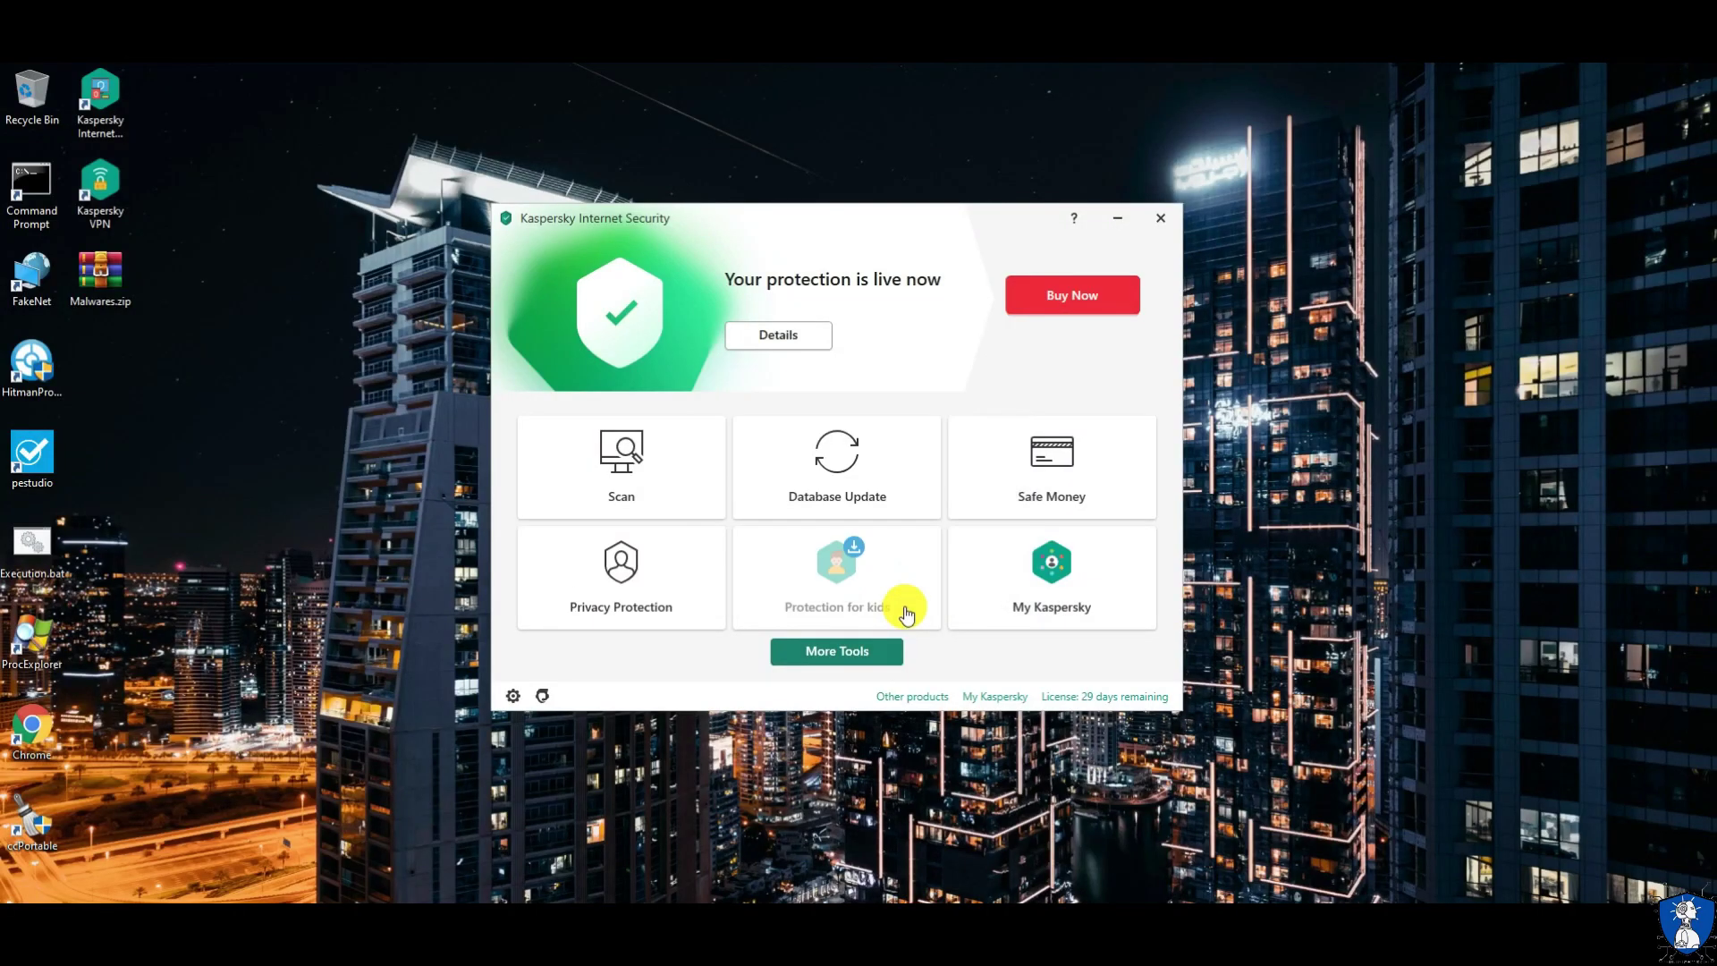
Step: Minimize the security window and extract the Malwares.zip archive to a Malwares folder on the desktop
{"action": "left_click", "coordinate": [1119, 219]}
{"action": "double_click", "coordinate": [108, 287]}
{"action": "right_click", "coordinate": [109, 288]}
{"action": "left_click", "coordinate": [211, 344]}
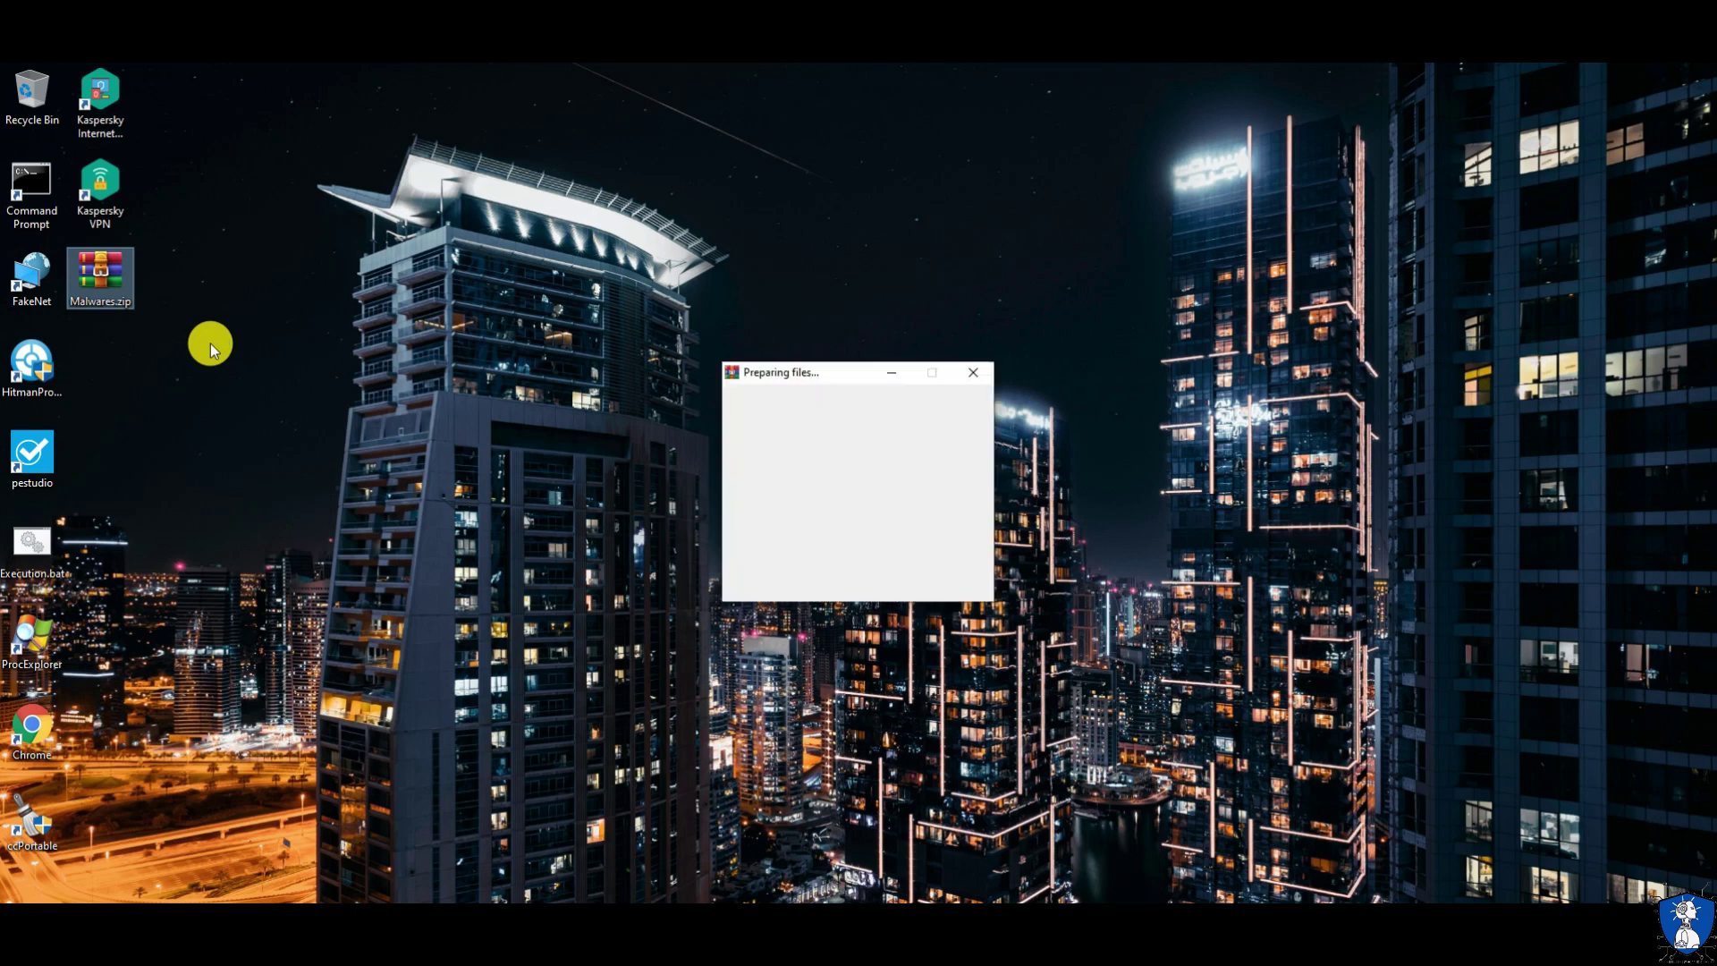
{"action": "key", "text": "Return"}
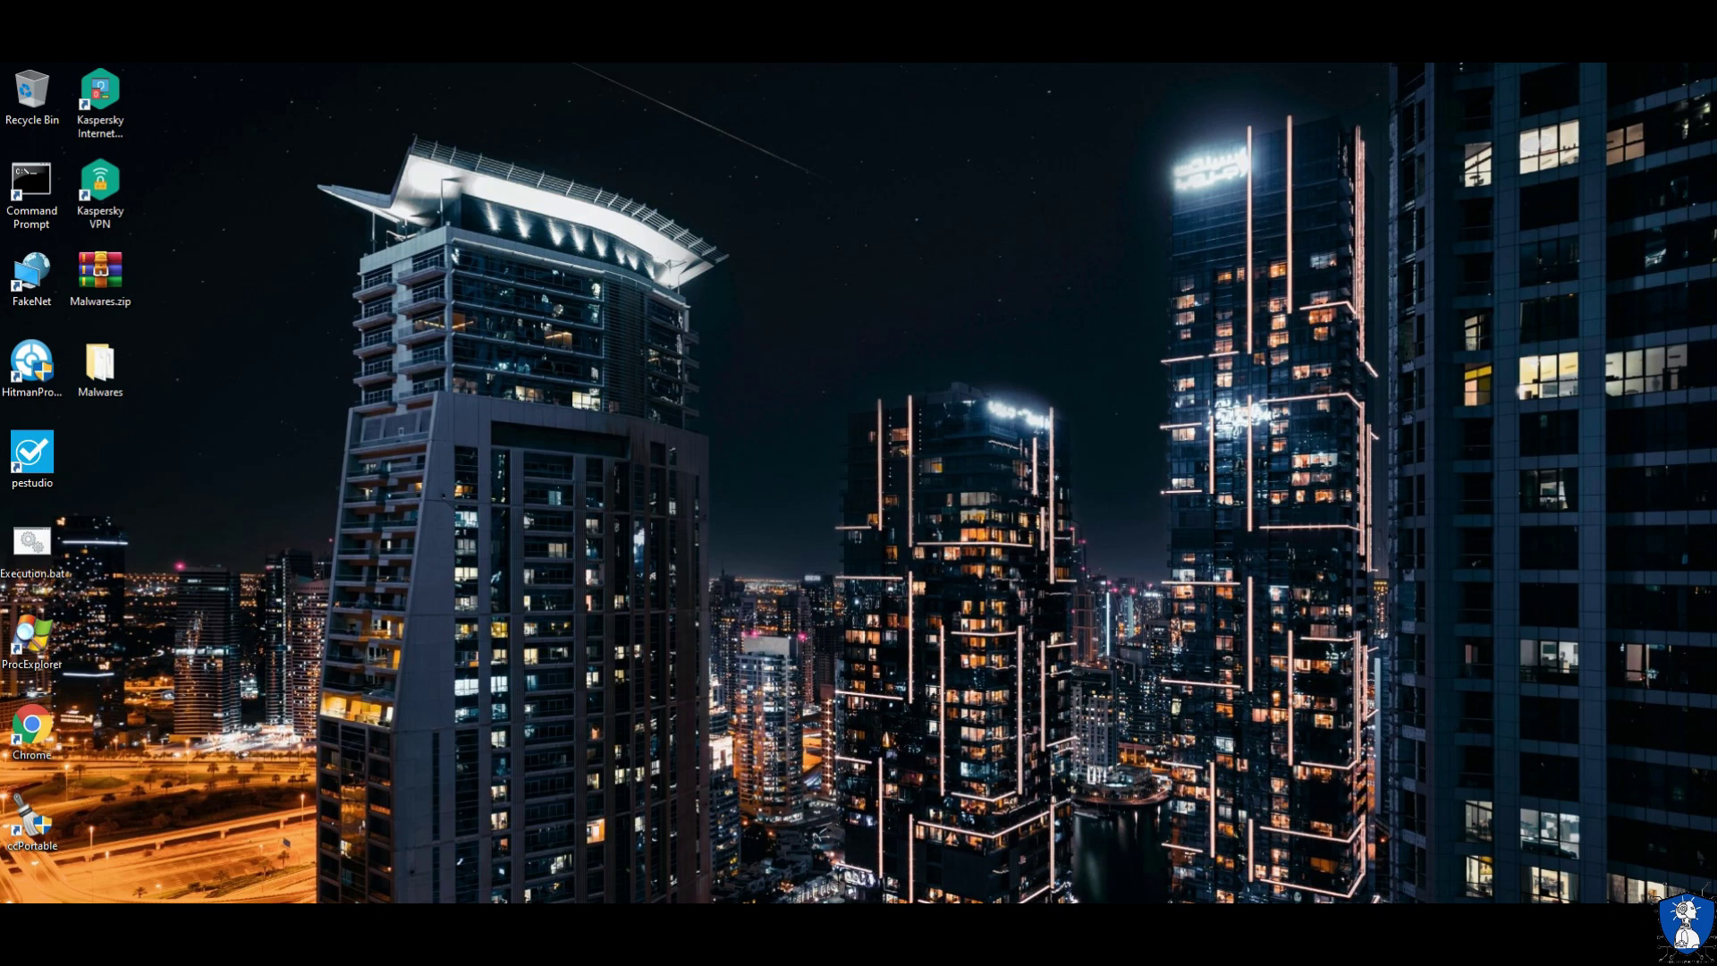
Step: Open the Malwares folder on the desktop and look through the malware sample files
{"action": "double_click", "coordinate": [97, 360]}
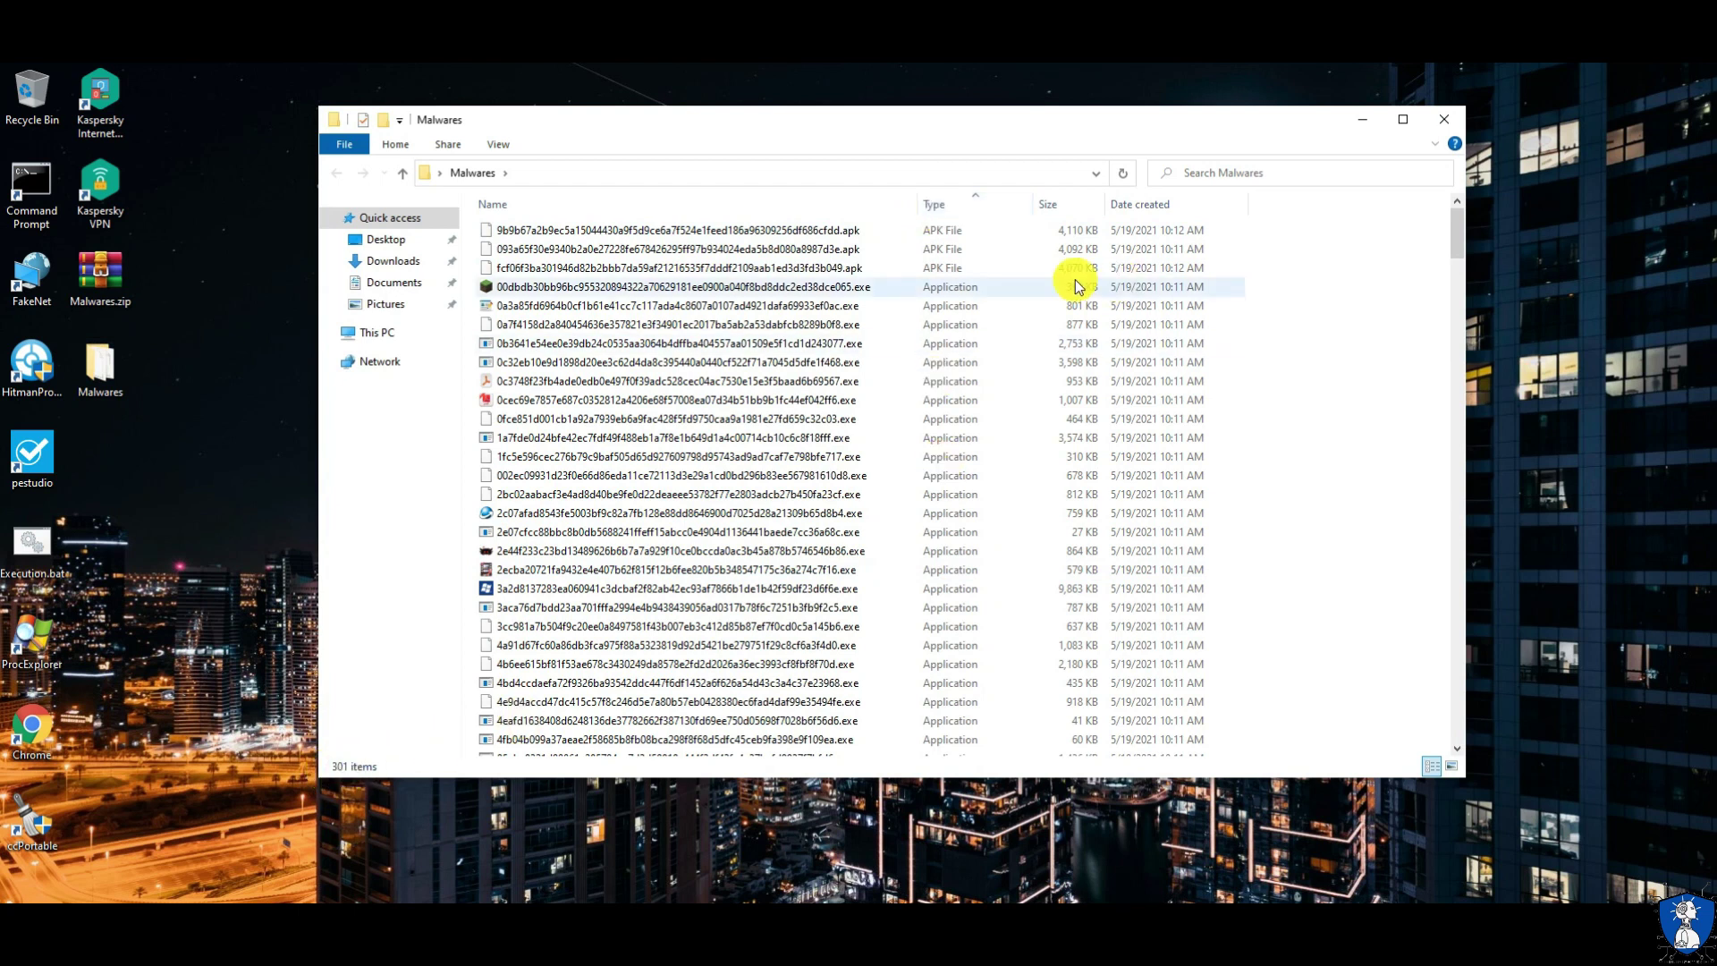
{"action": "scroll", "coordinate": [954, 407], "scroll_direction": "down", "scroll_amount": 8}
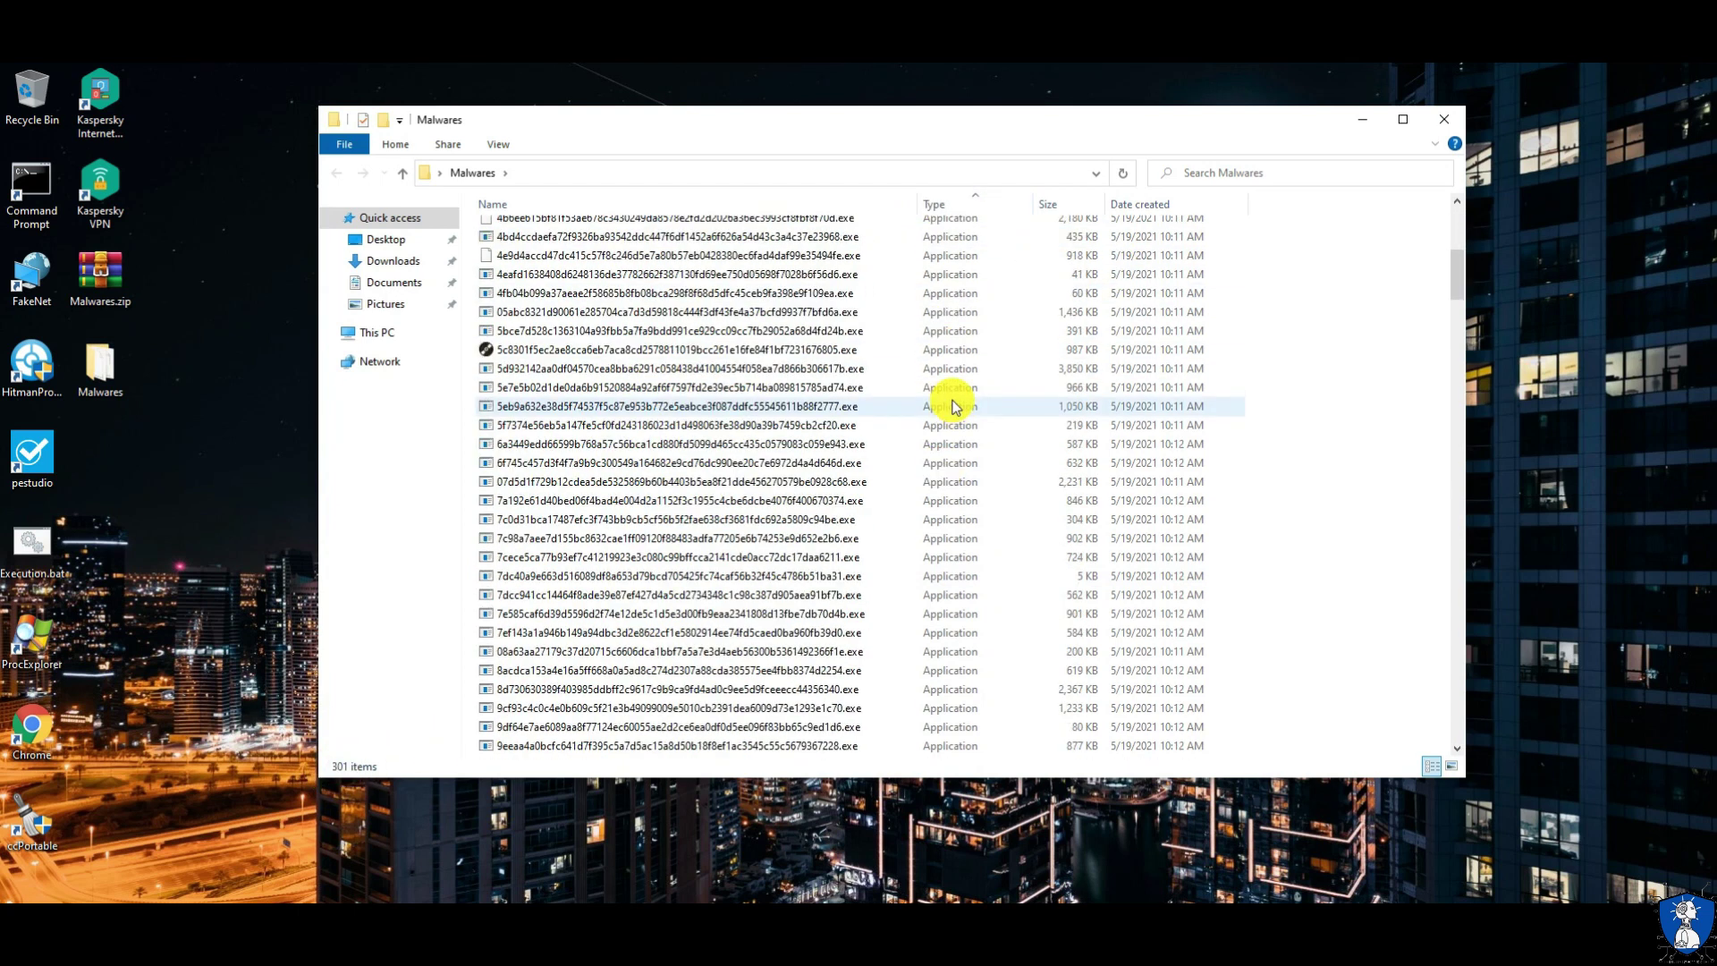
{"action": "scroll", "coordinate": [954, 407], "scroll_direction": "down", "scroll_amount": 7}
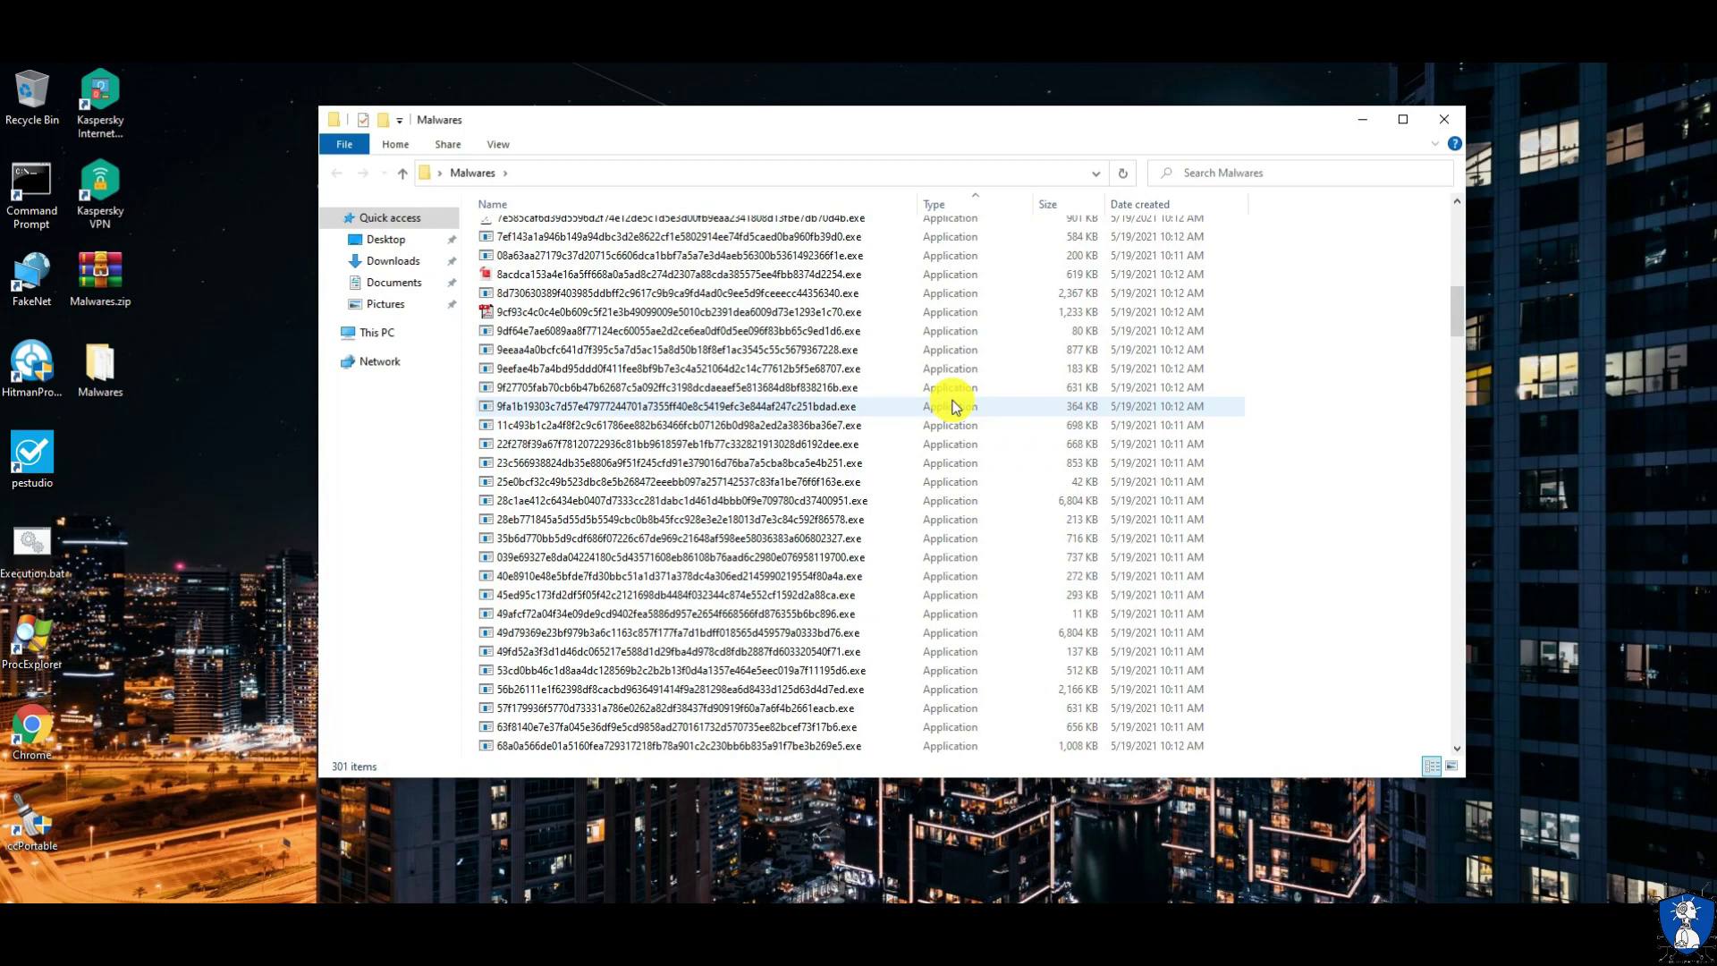
{"action": "scroll", "coordinate": [954, 407], "scroll_direction": "down", "scroll_amount": 9}
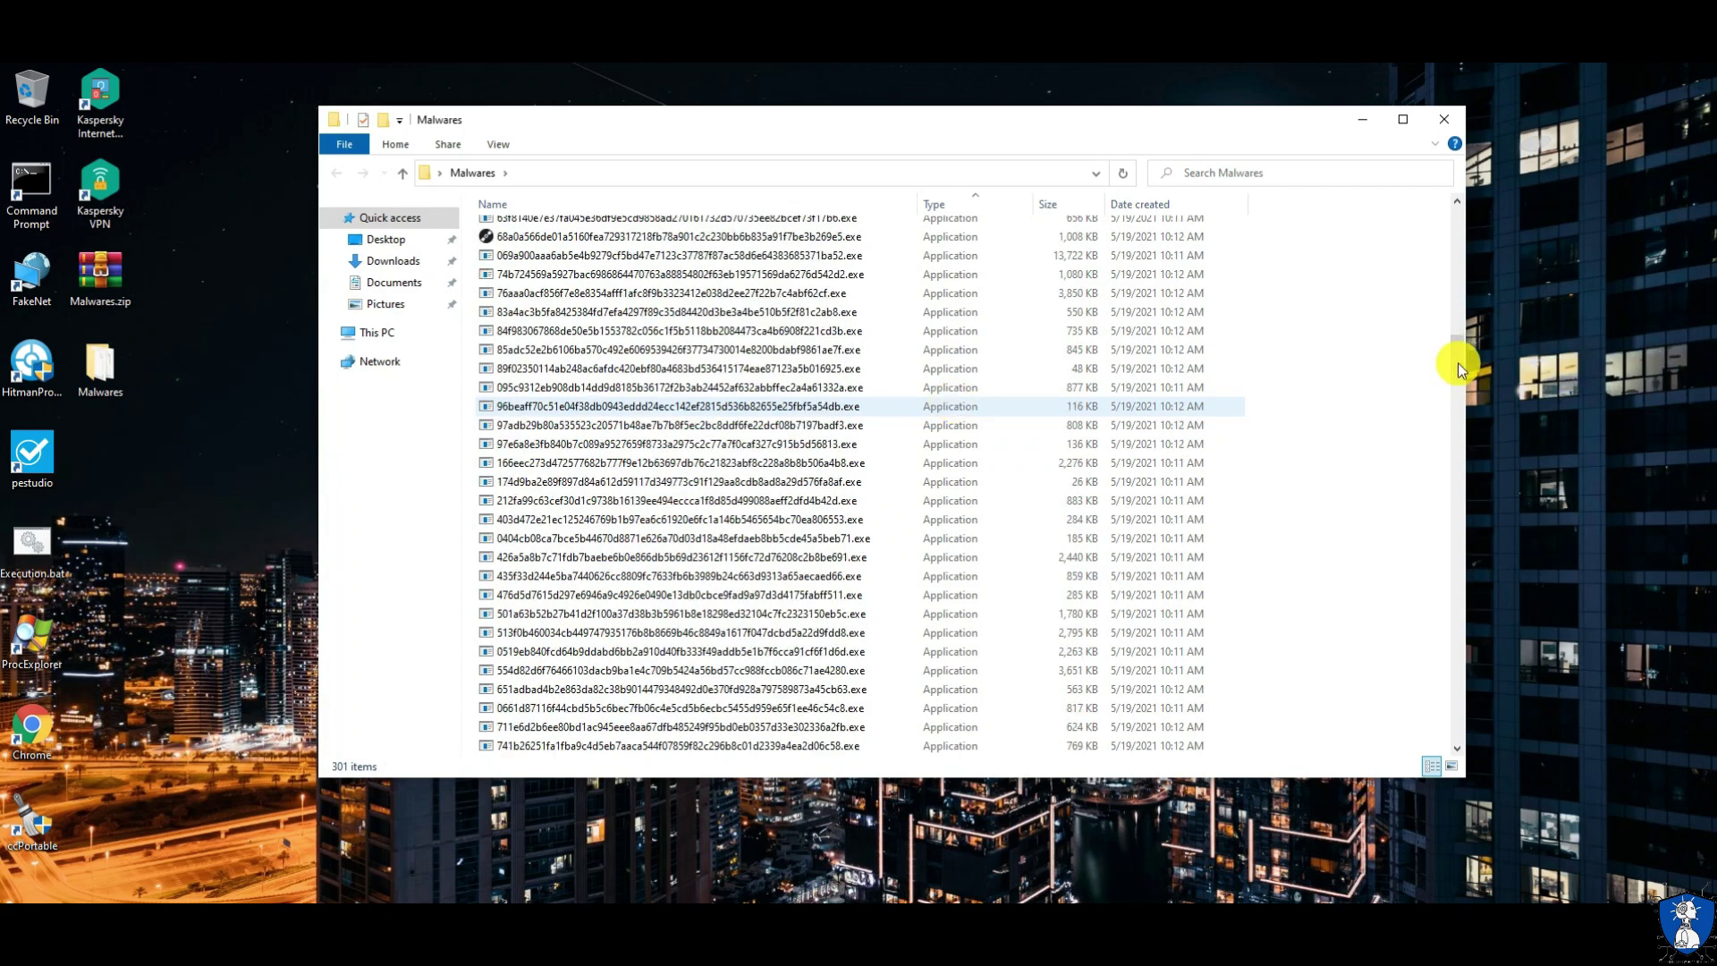
Step: Look through the rest of the sample files in the Malwares folder and close the folder
{"action": "scroll", "coordinate": [1457, 362], "scroll_direction": "down", "scroll_amount": 9}
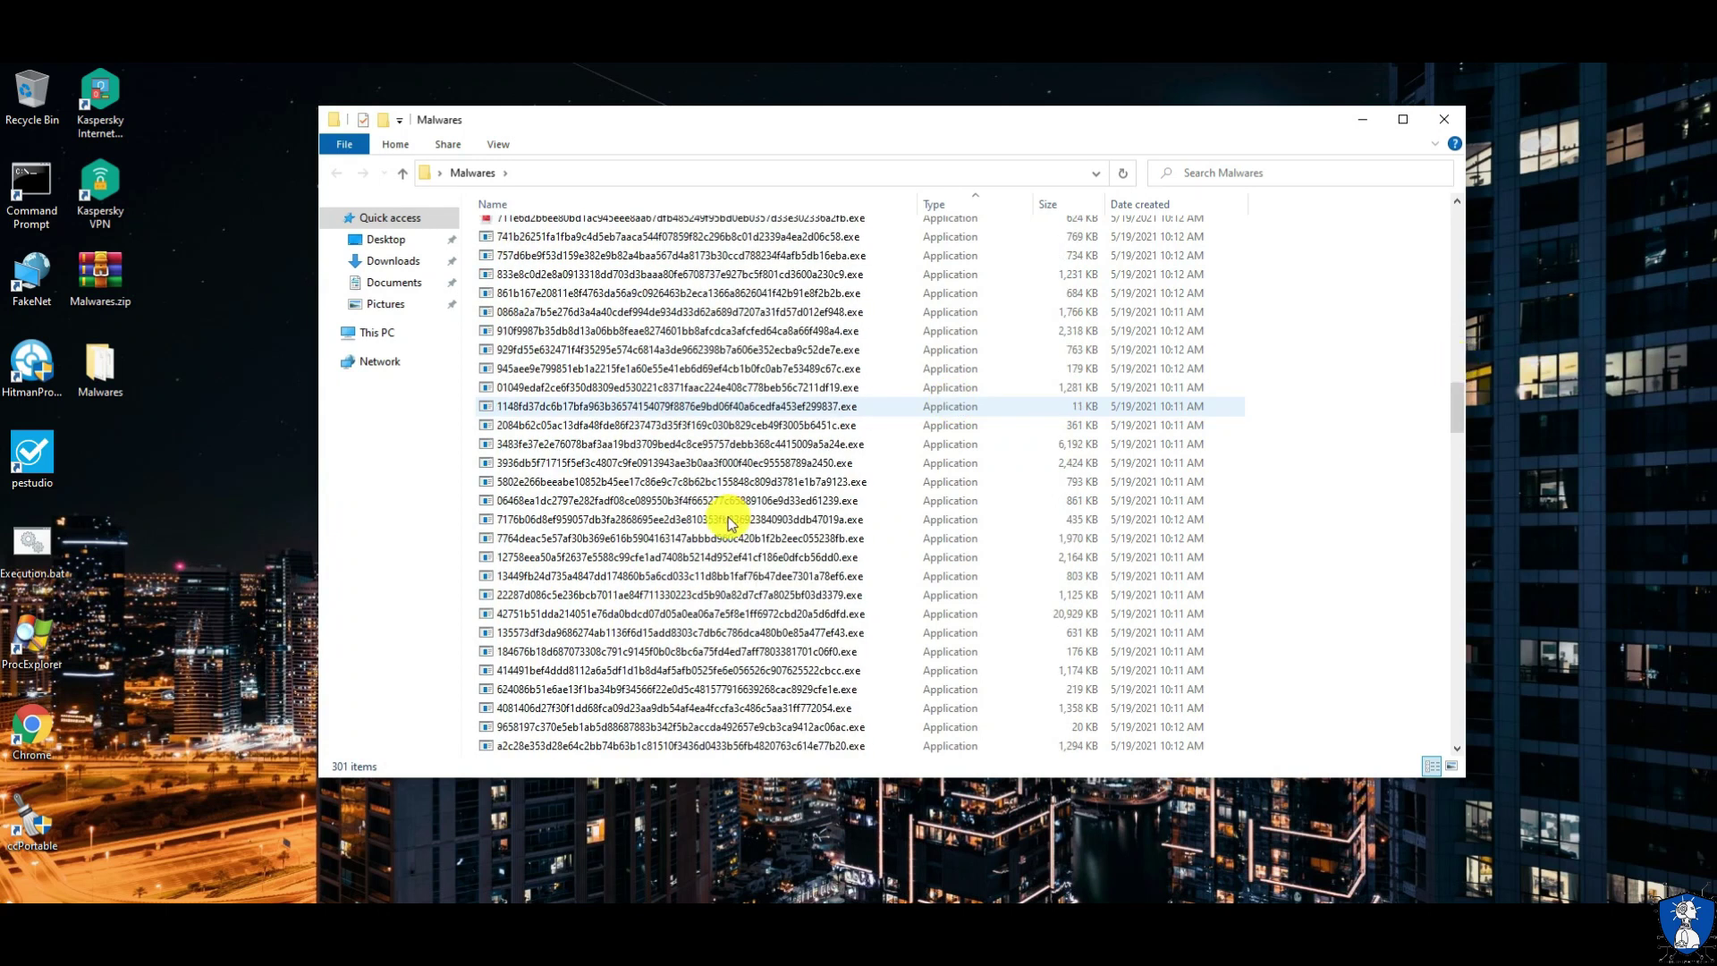
{"action": "scroll", "coordinate": [728, 517], "scroll_direction": "down", "scroll_amount": 9}
{"action": "scroll", "coordinate": [728, 522], "scroll_direction": "down", "scroll_amount": 9}
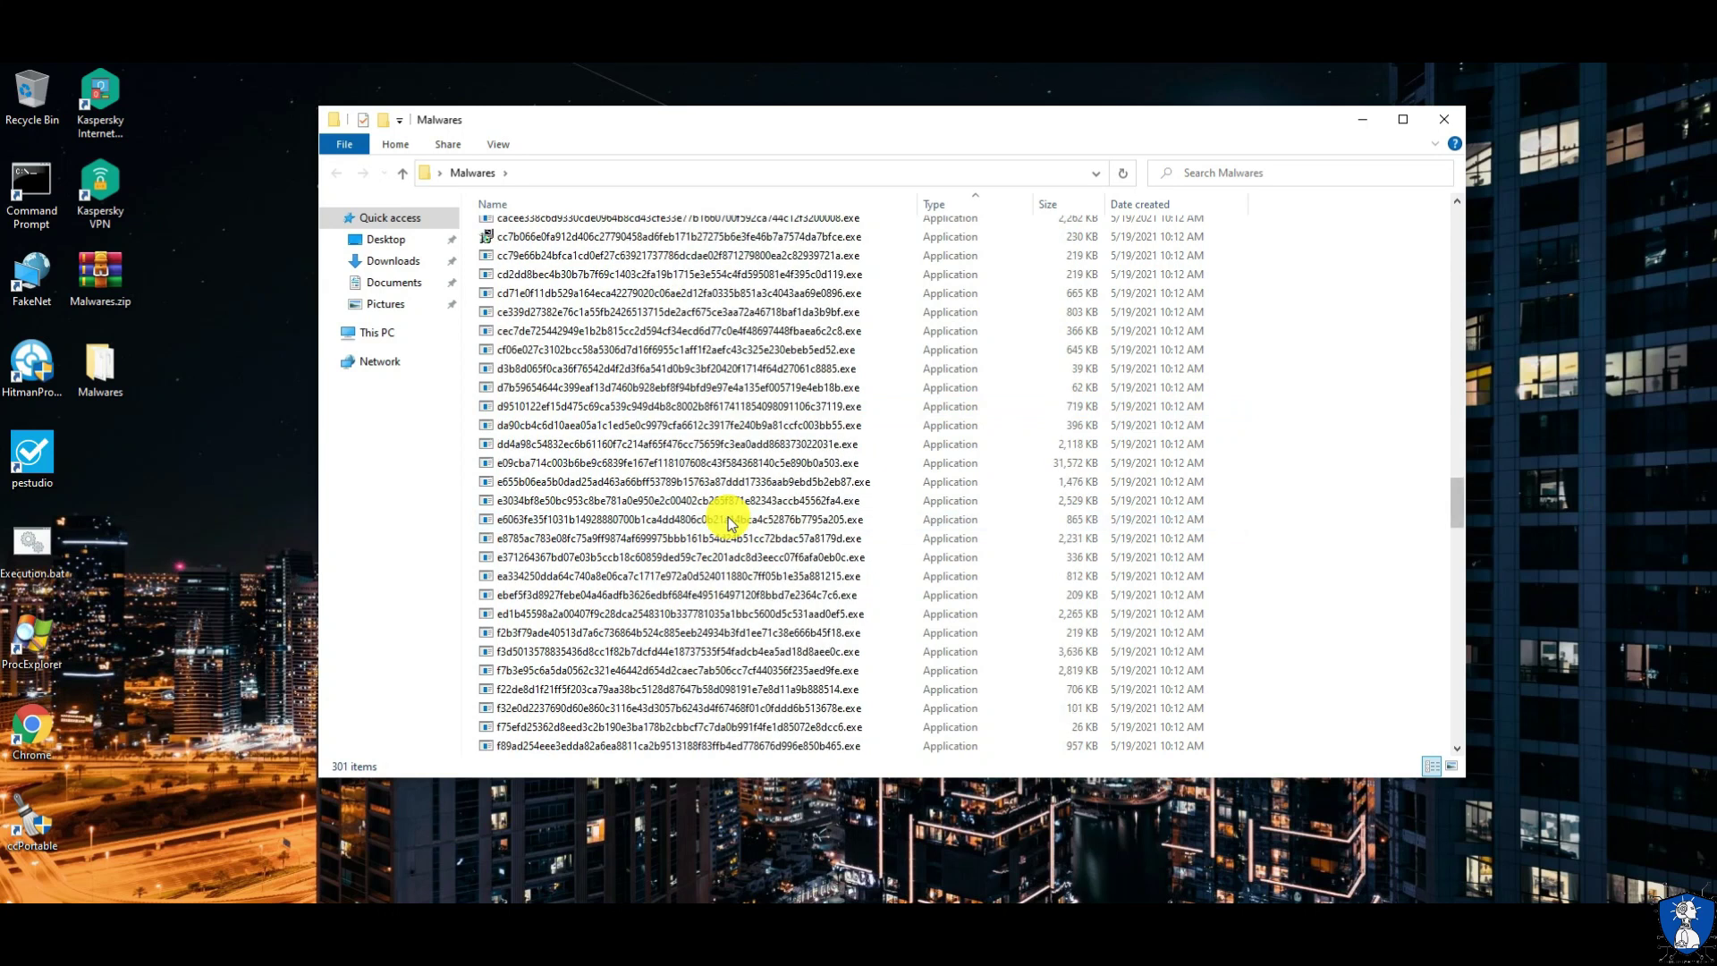
{"action": "scroll", "coordinate": [728, 522], "scroll_direction": "down", "scroll_amount": 9}
{"action": "scroll", "coordinate": [728, 522], "scroll_direction": "down", "scroll_amount": 15}
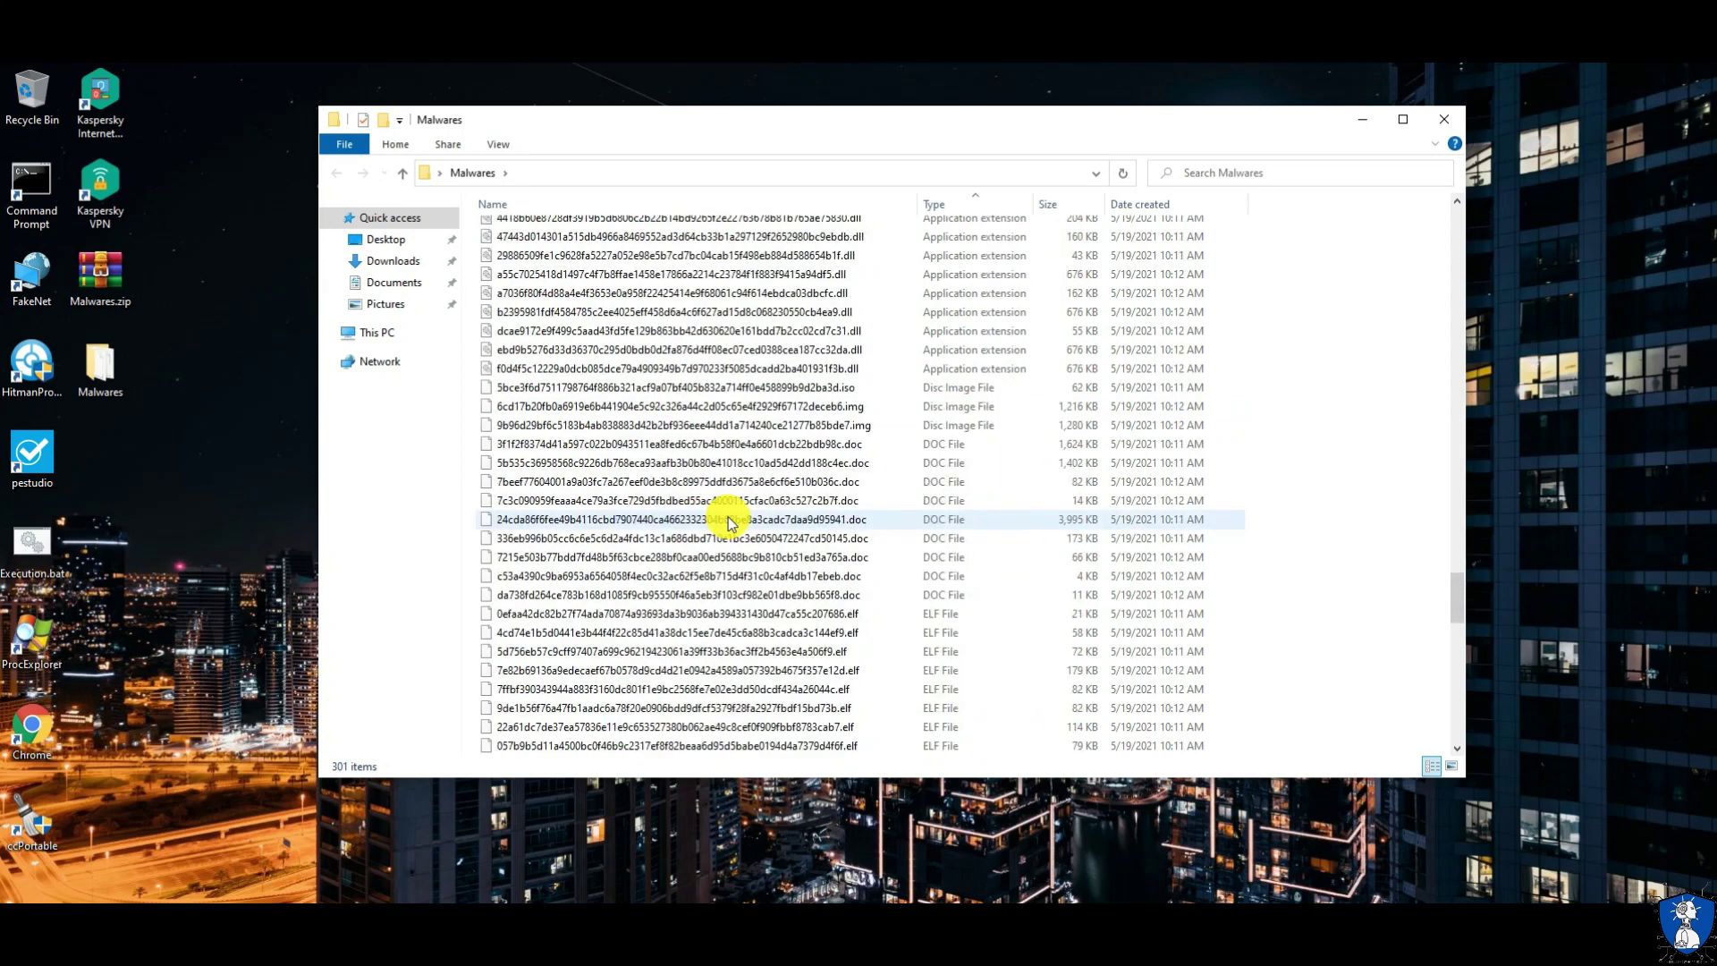
{"action": "scroll", "coordinate": [728, 523], "scroll_direction": "down", "scroll_amount": 18}
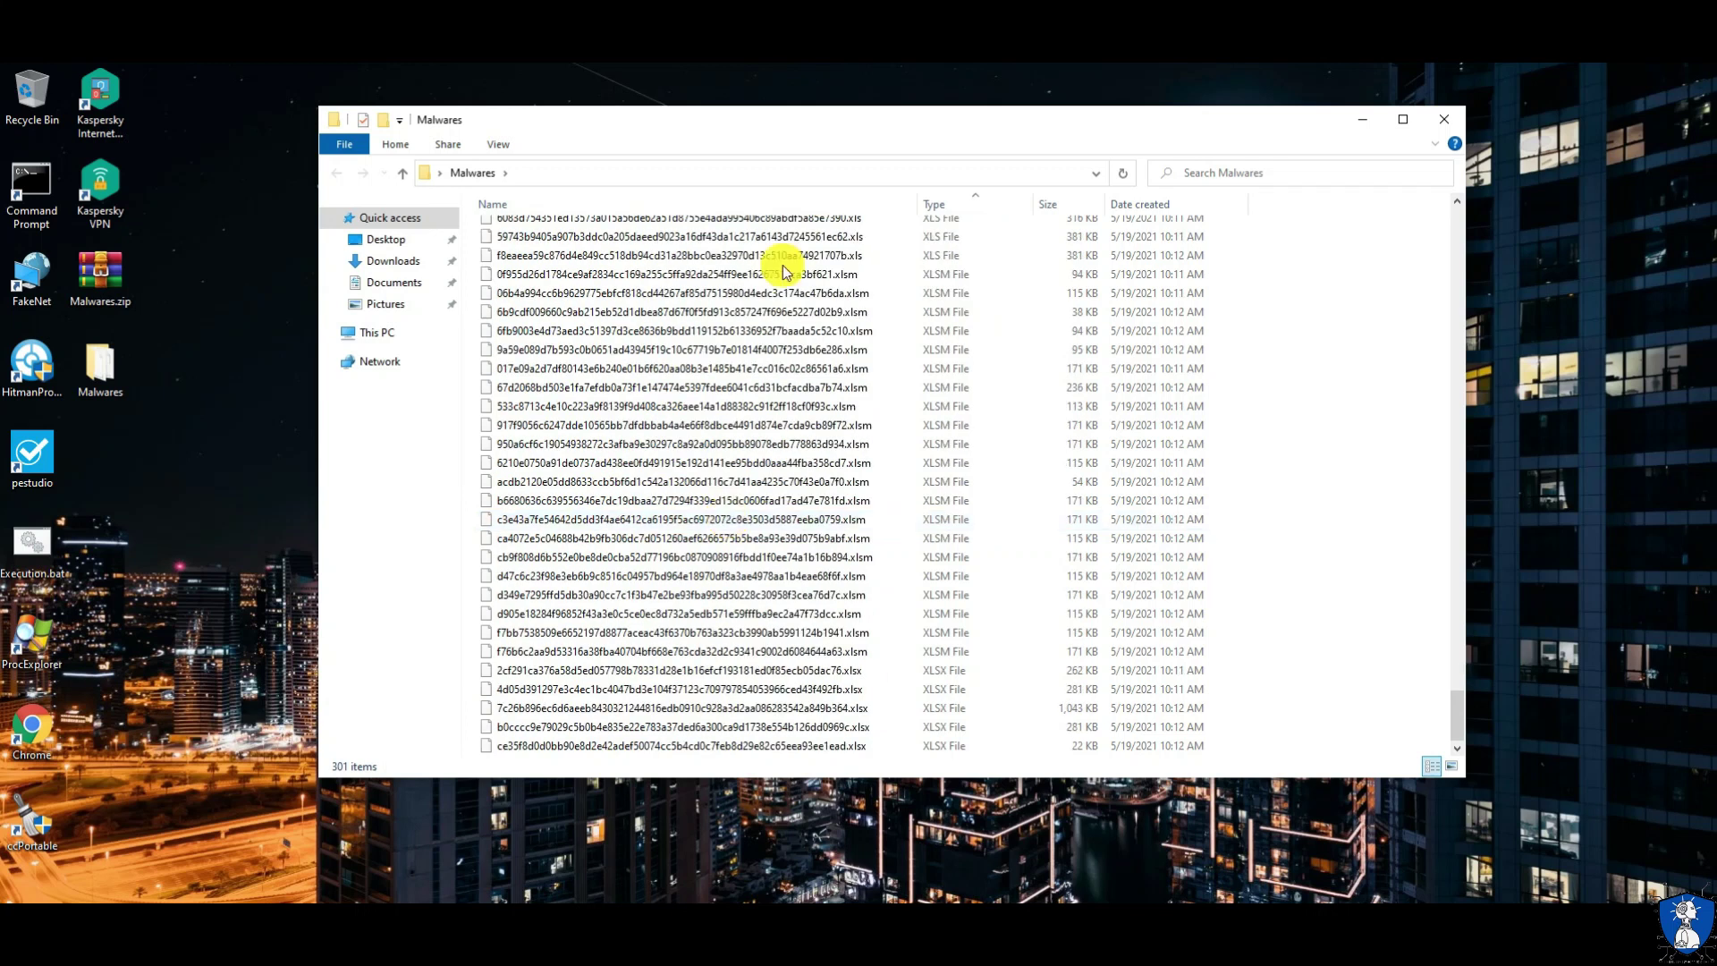
{"action": "left_click", "coordinate": [1448, 119]}
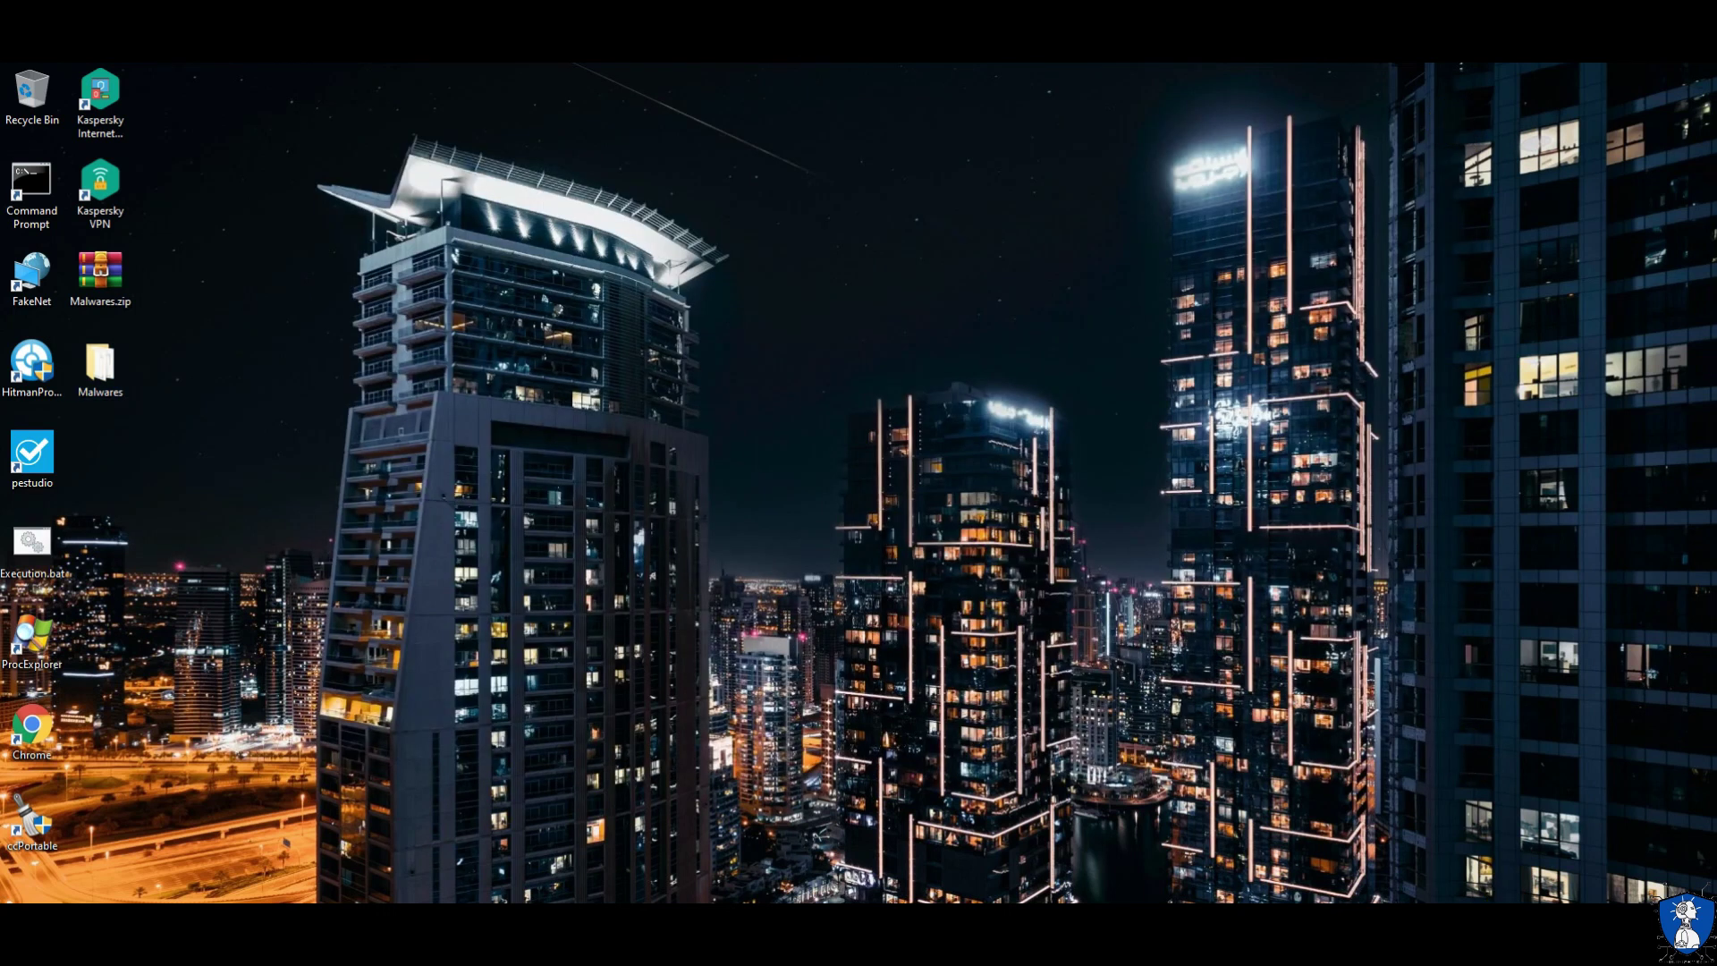
Step: Scan the desktop Malwares folder with Kaspersky Internet Security and close the main security window
{"action": "left_click", "coordinate": [467, 898]}
{"action": "right_click", "coordinate": [95, 362]}
{"action": "left_click", "coordinate": [175, 443]}
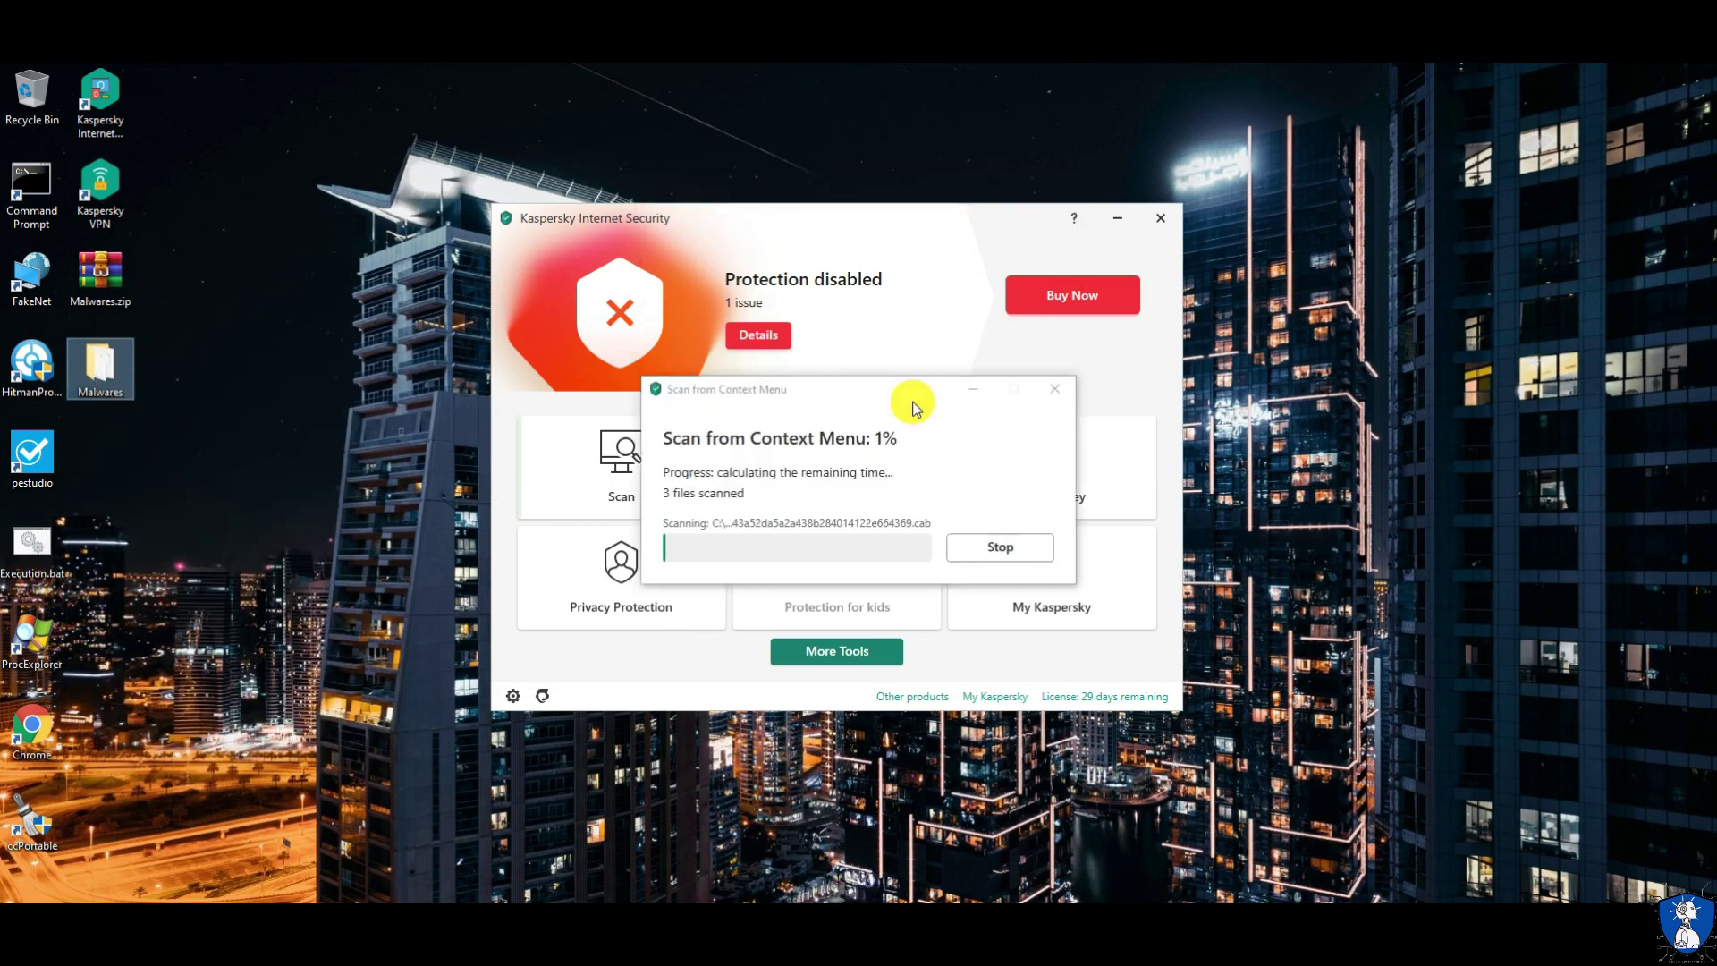
{"action": "left_click", "coordinate": [1161, 217]}
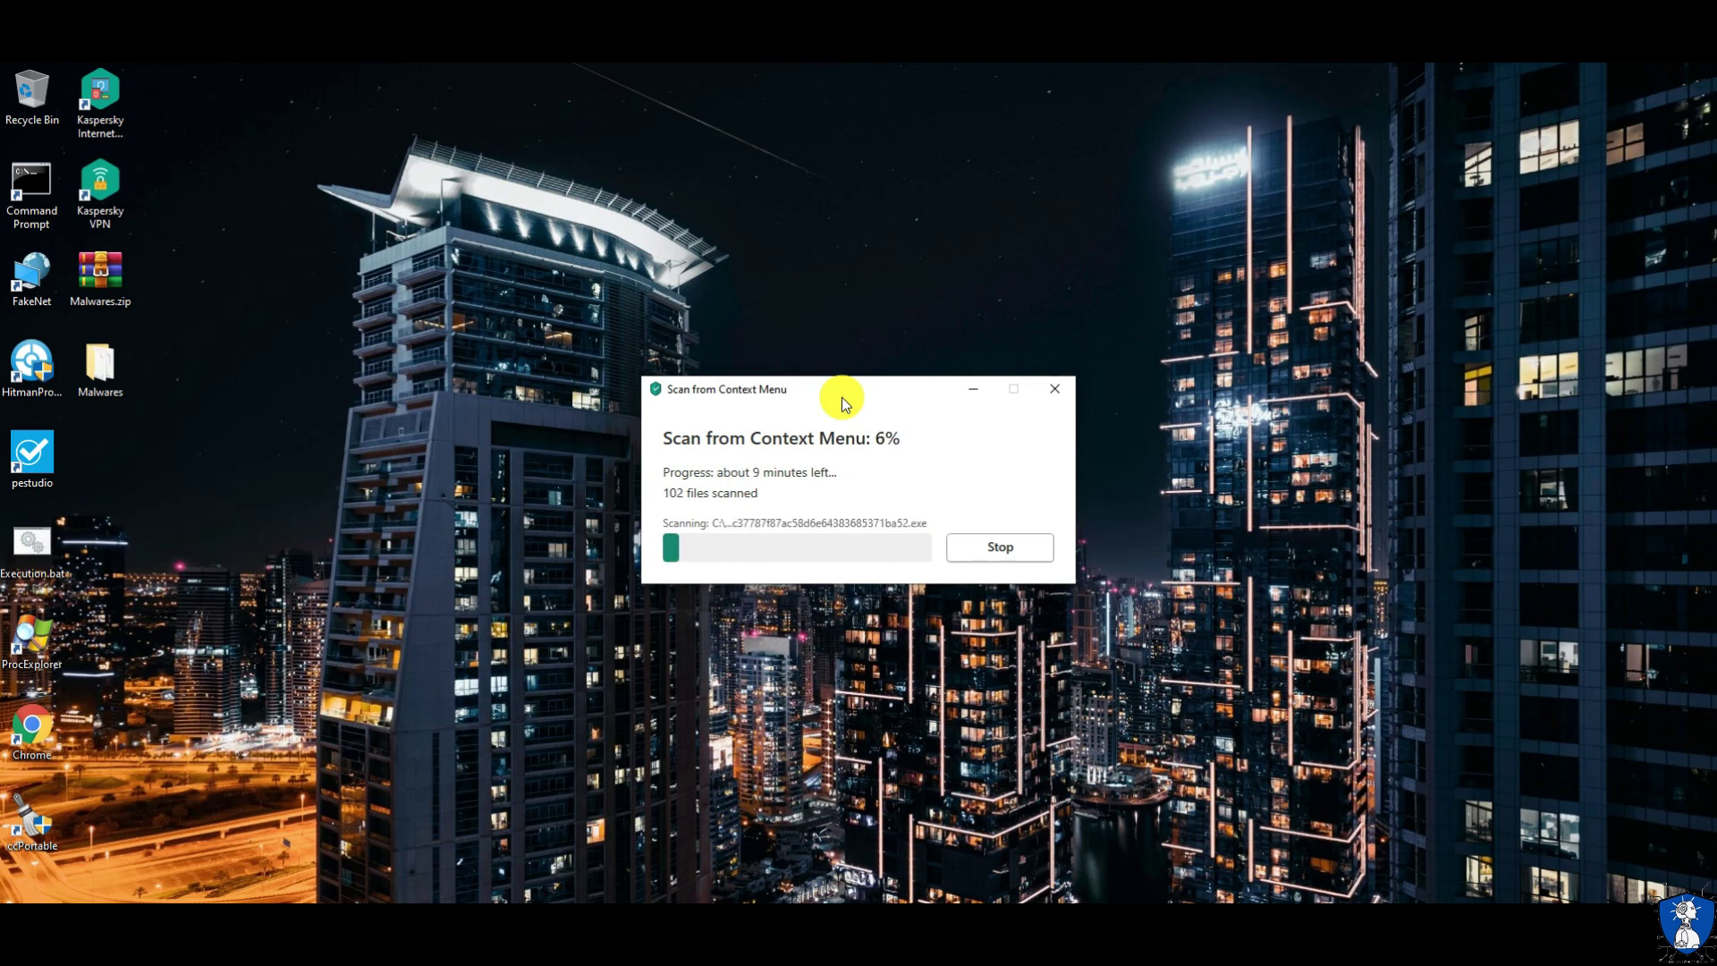
Step: Open Task Manager and move the scan progress window clear of it
{"action": "right_click", "coordinate": [904, 907]}
{"action": "left_click", "coordinate": [950, 843]}
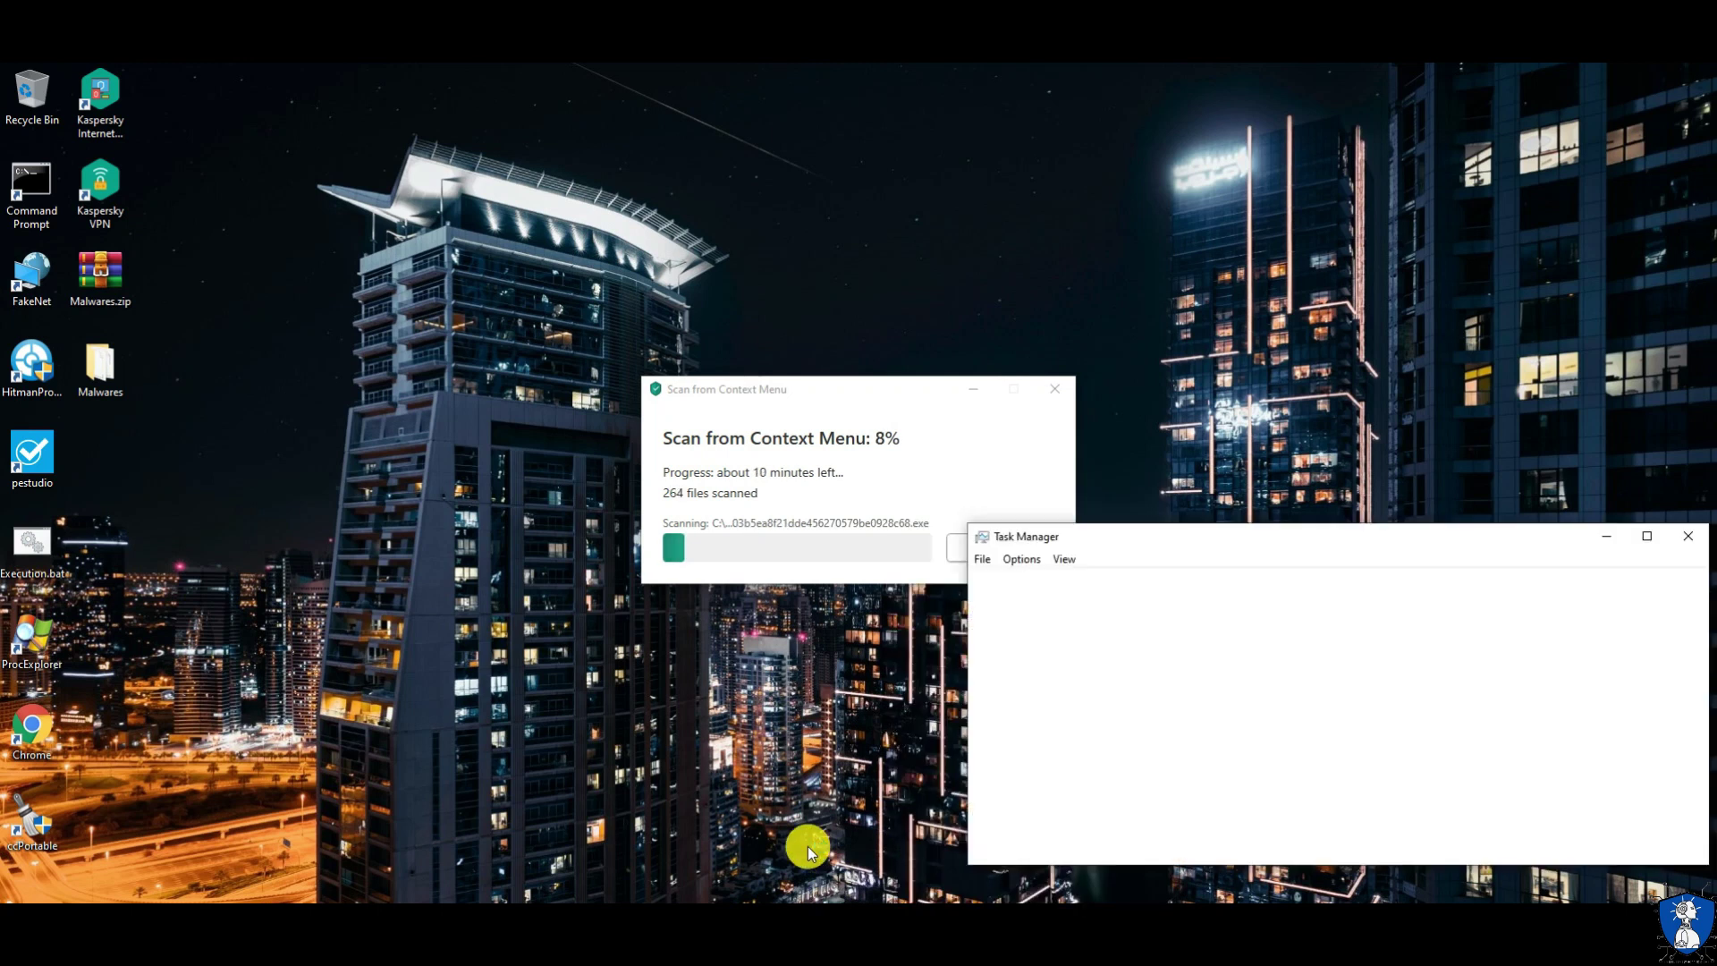
{"action": "left_click_drag", "start_coordinate": [805, 402], "coordinate": [539, 409]}
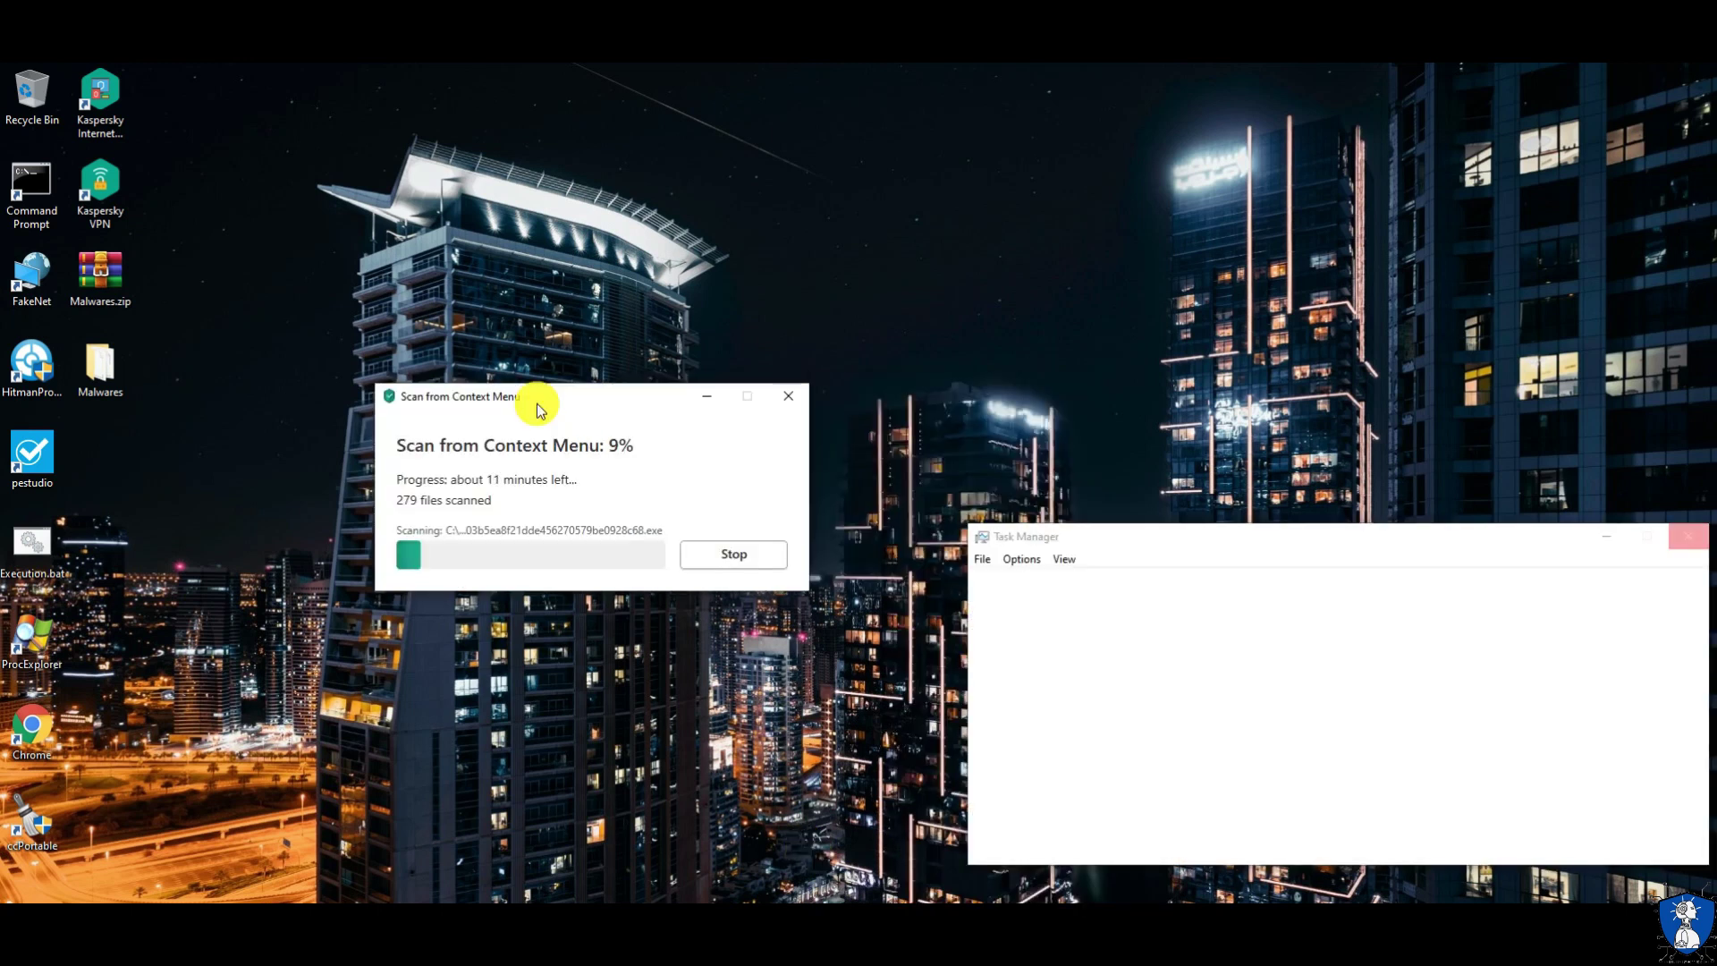
{"action": "left_click", "coordinate": [1123, 536]}
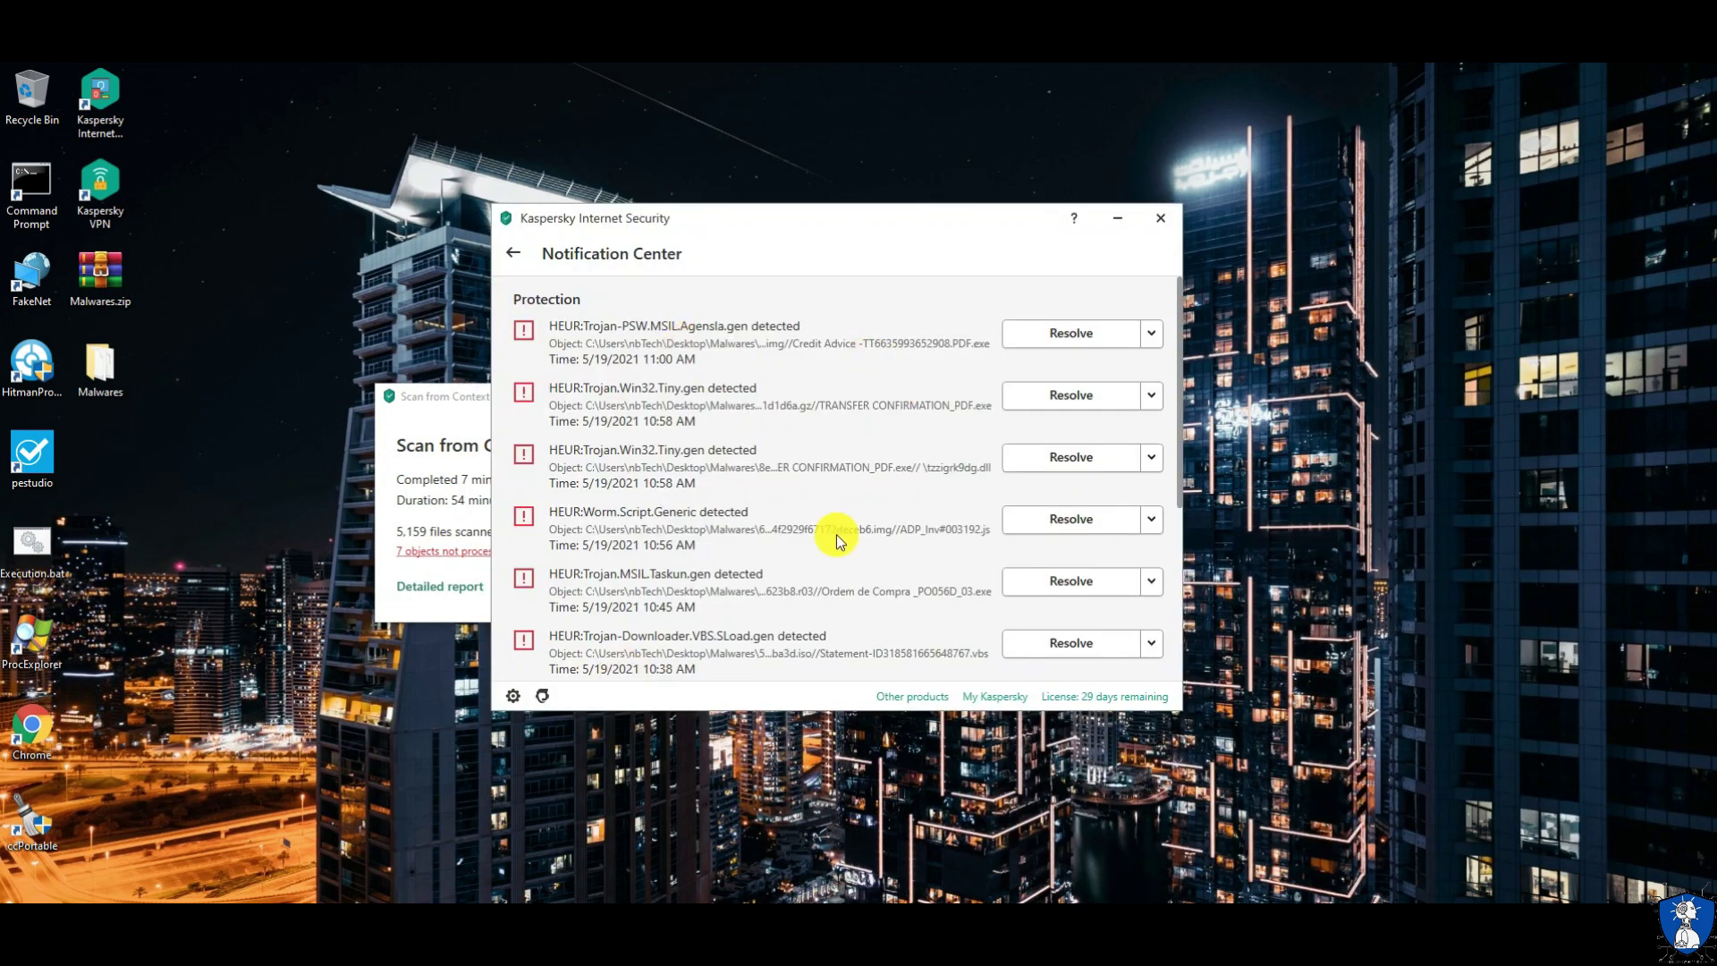
Step: Resolve the first two detections in the Notification Center and choose Delete archive for the HEUR:Trojan-PSW.MSIL.Agensla.gen object
{"action": "scroll", "coordinate": [835, 534], "scroll_direction": "down", "scroll_amount": 3}
{"action": "scroll", "coordinate": [835, 534], "scroll_direction": "up", "scroll_amount": 3}
{"action": "left_click", "coordinate": [1151, 333]}
{"action": "left_click", "coordinate": [1070, 333]}
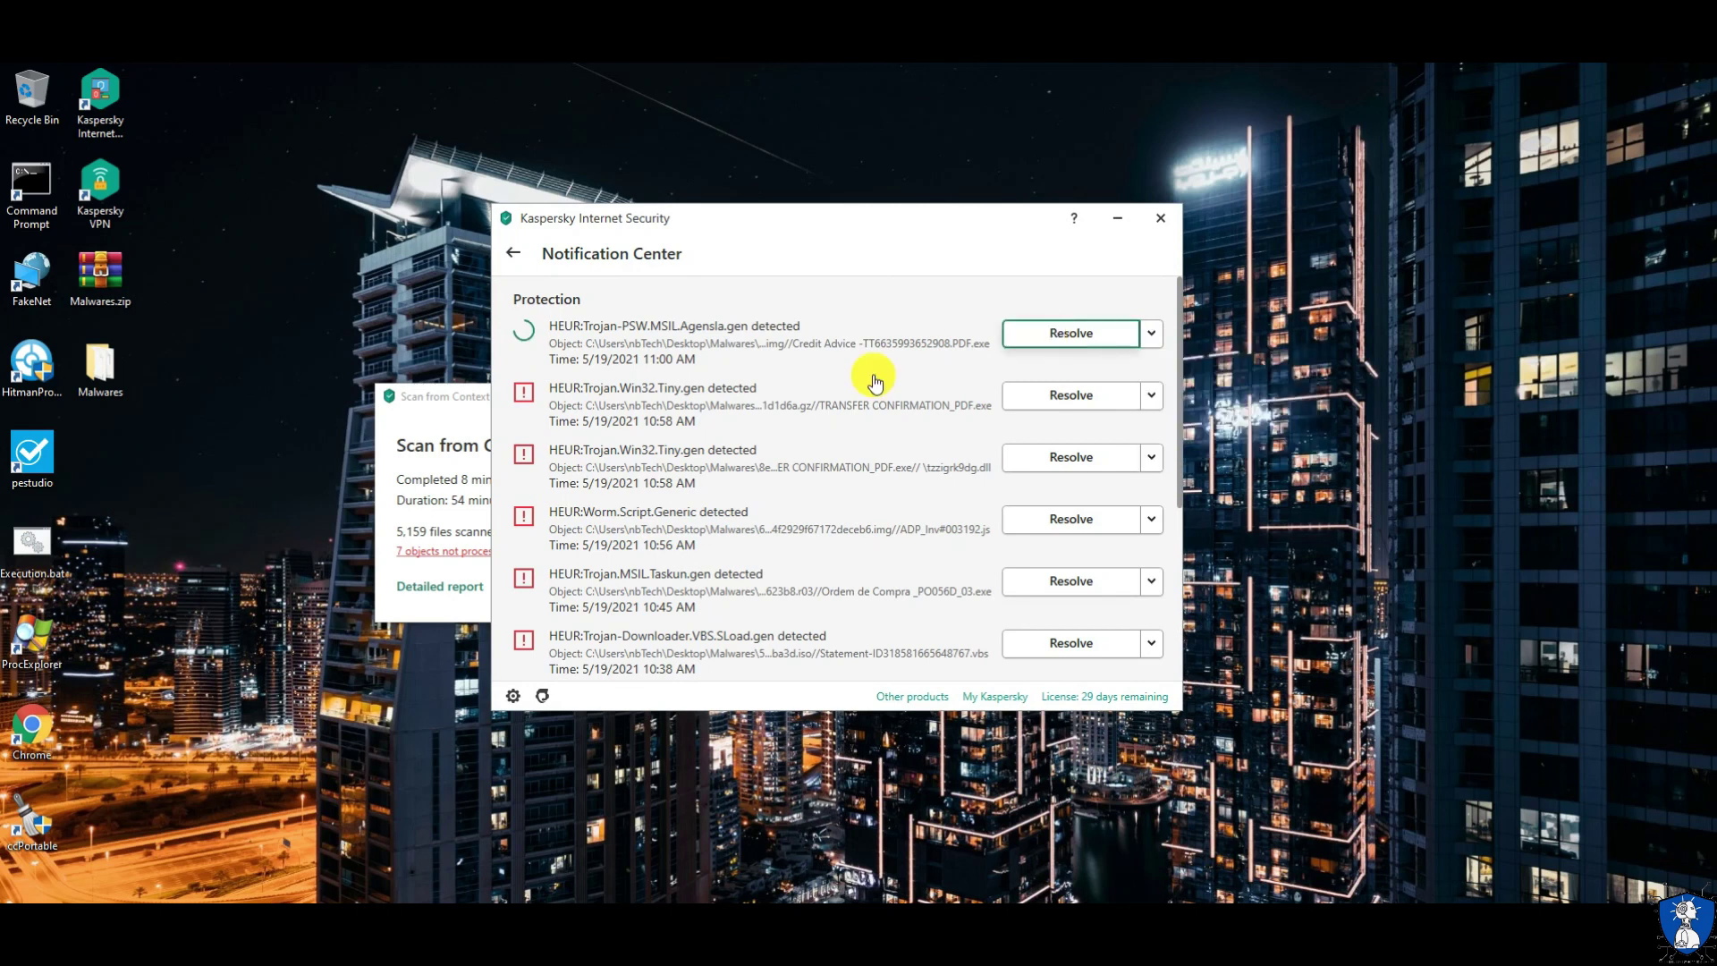
{"action": "left_click", "coordinate": [1060, 393]}
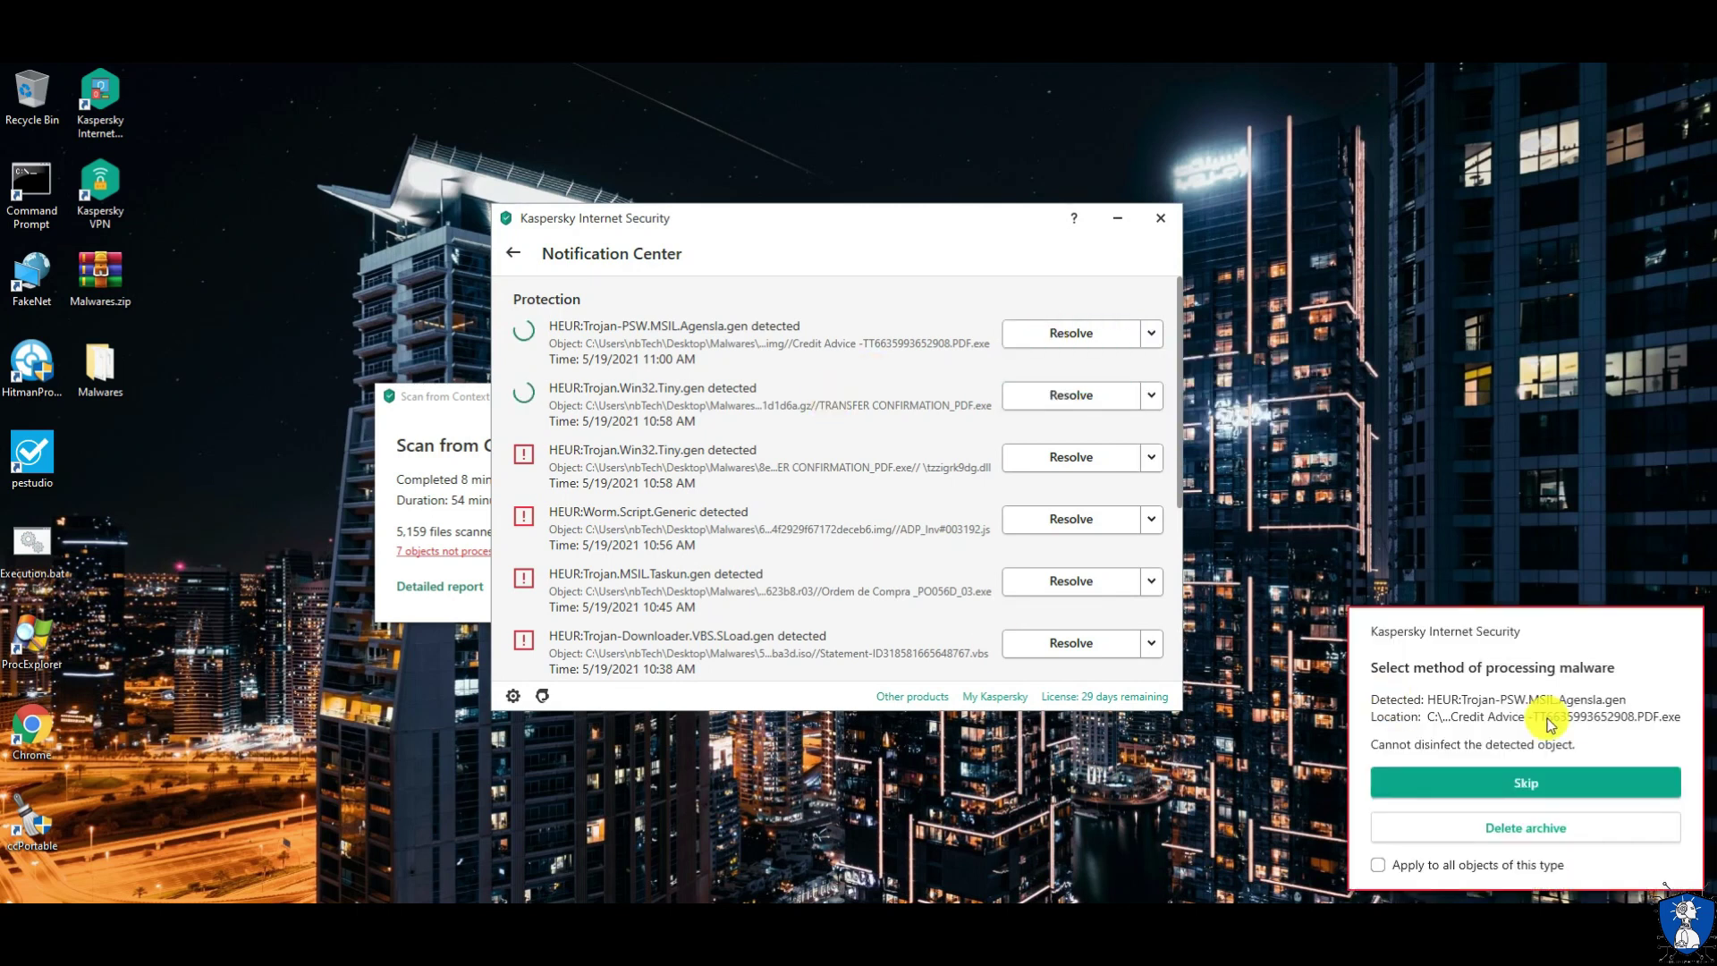
{"action": "left_click", "coordinate": [1579, 828]}
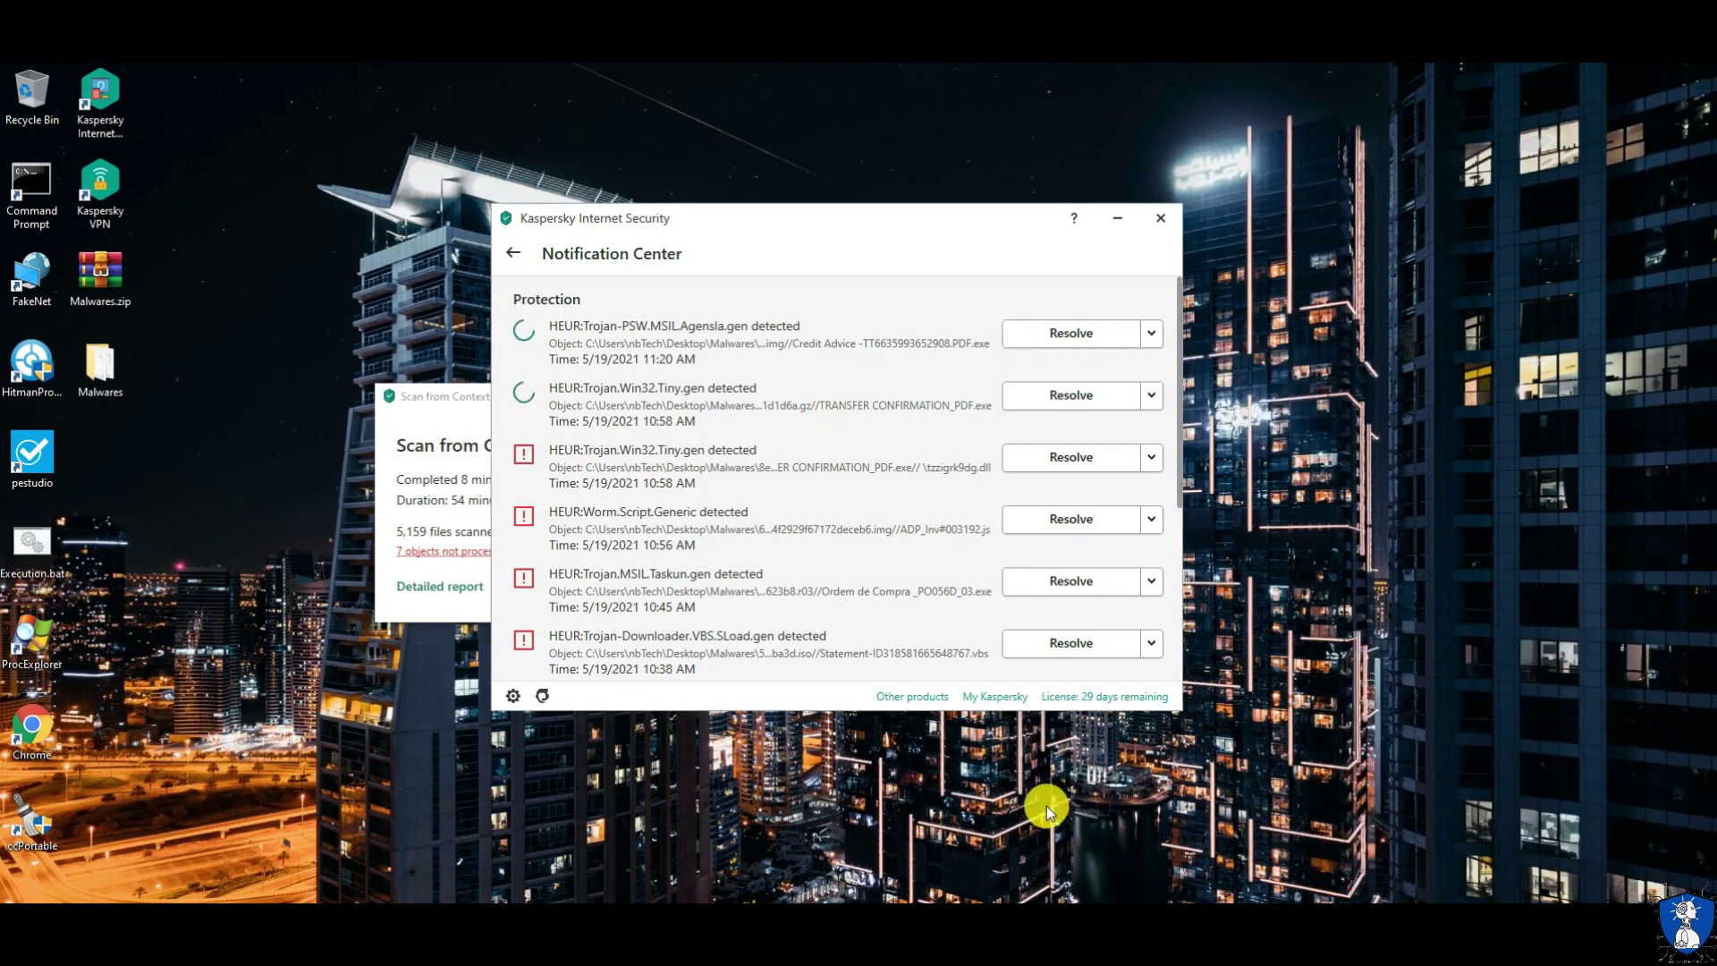
Step: Resolve the remaining detections in the Notification Center, including the HEUR:Worm.Script.Generic, Trojan.MSIL.Taskun.gen and Trojan-Downloader.VBS.SLoad.gen objects
{"action": "left_click", "coordinate": [1062, 519]}
{"action": "left_click", "coordinate": [1062, 577]}
{"action": "scroll", "coordinate": [894, 568], "scroll_direction": "down", "scroll_amount": 3}
{"action": "left_click", "coordinate": [1073, 516]}
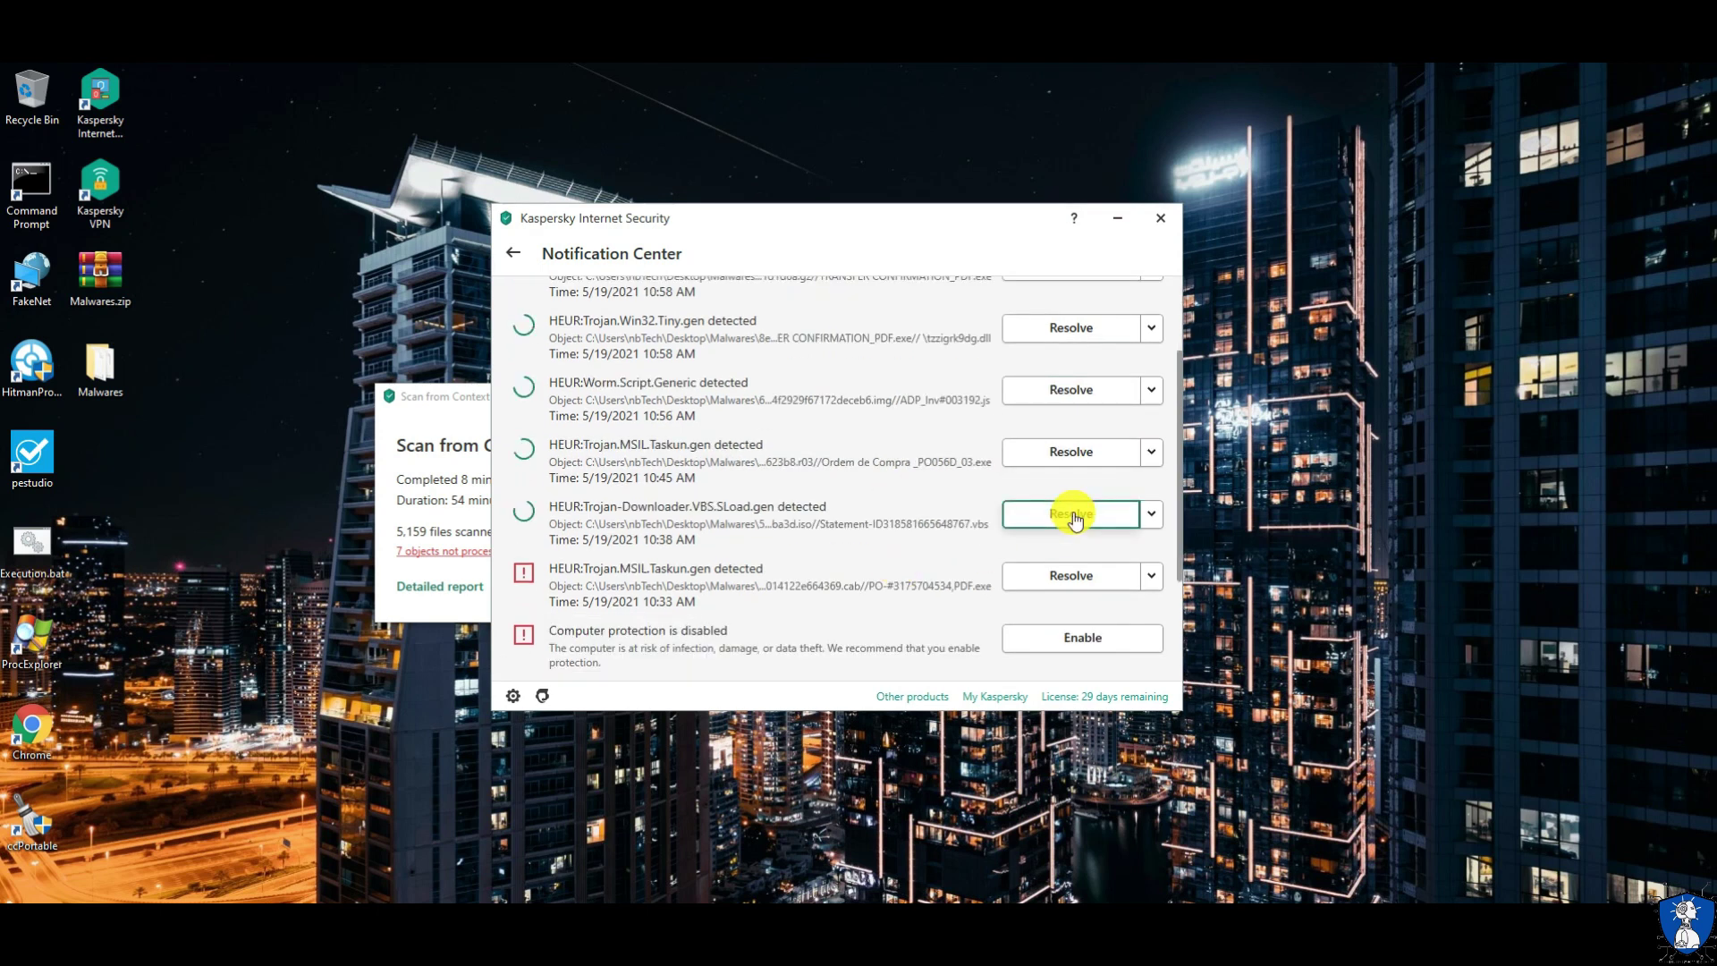
{"action": "left_click", "coordinate": [1069, 577]}
{"action": "scroll", "coordinate": [835, 586], "scroll_direction": "up", "scroll_amount": 3}
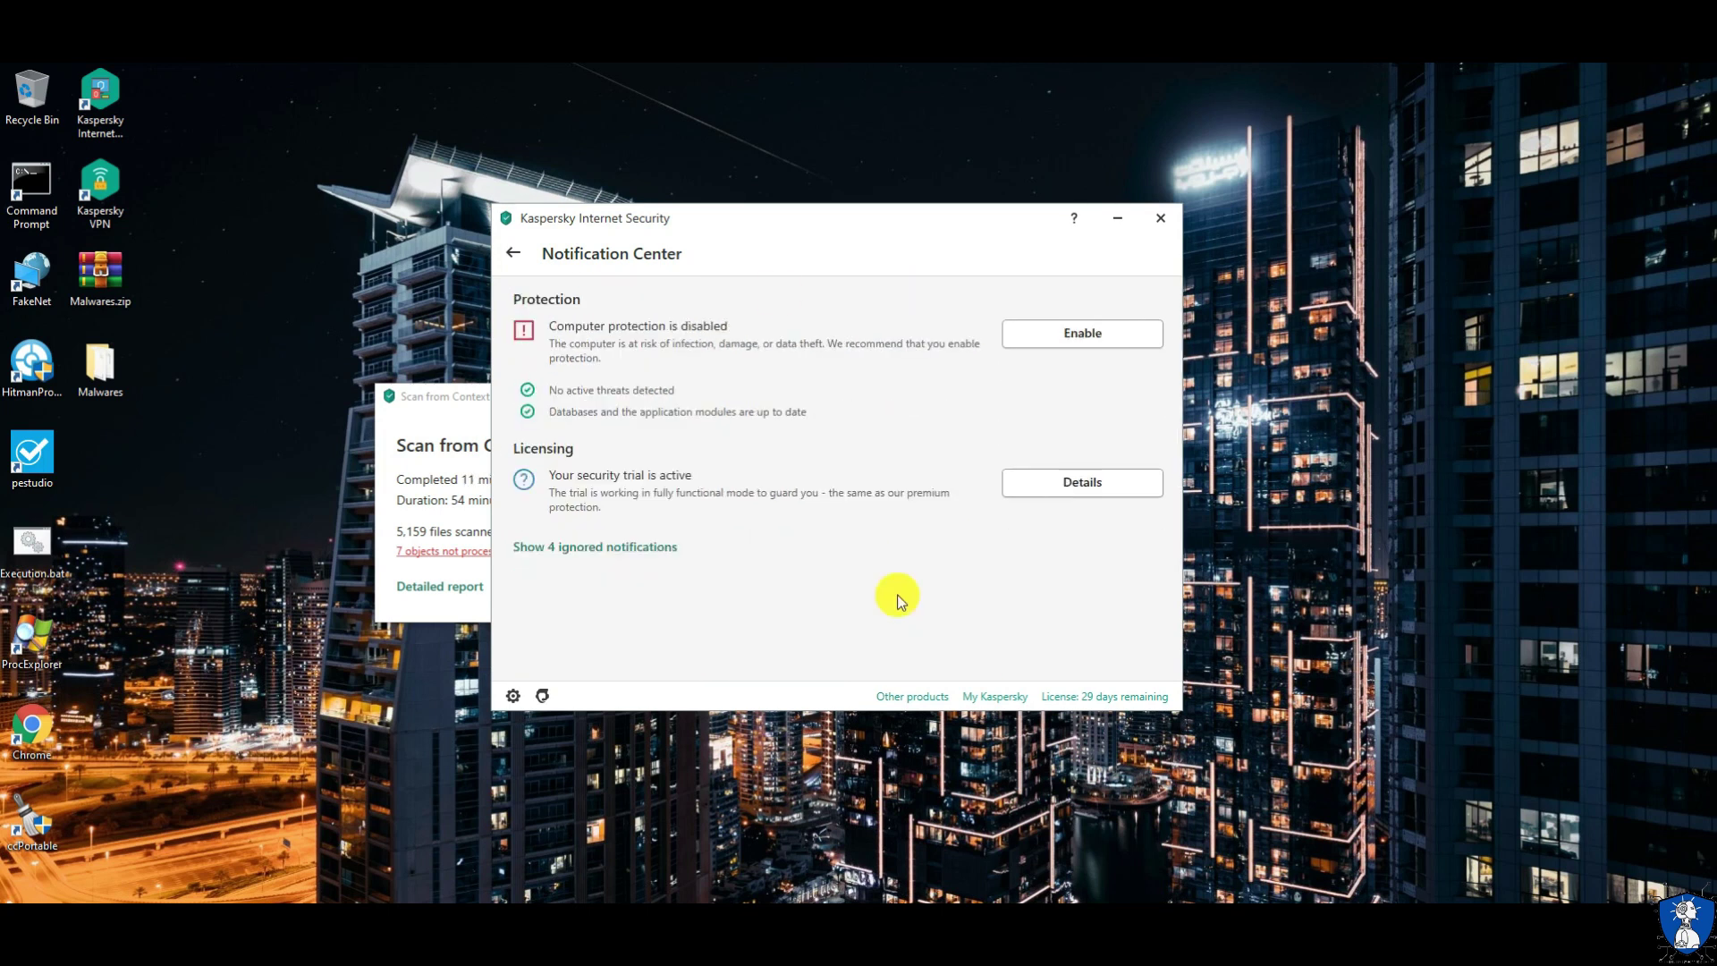
Step: Examine the Quarantine list of deleted files and the summary of the completed Malwares folder scan
{"action": "left_click", "coordinate": [514, 253]}
{"action": "left_click", "coordinate": [543, 553]}
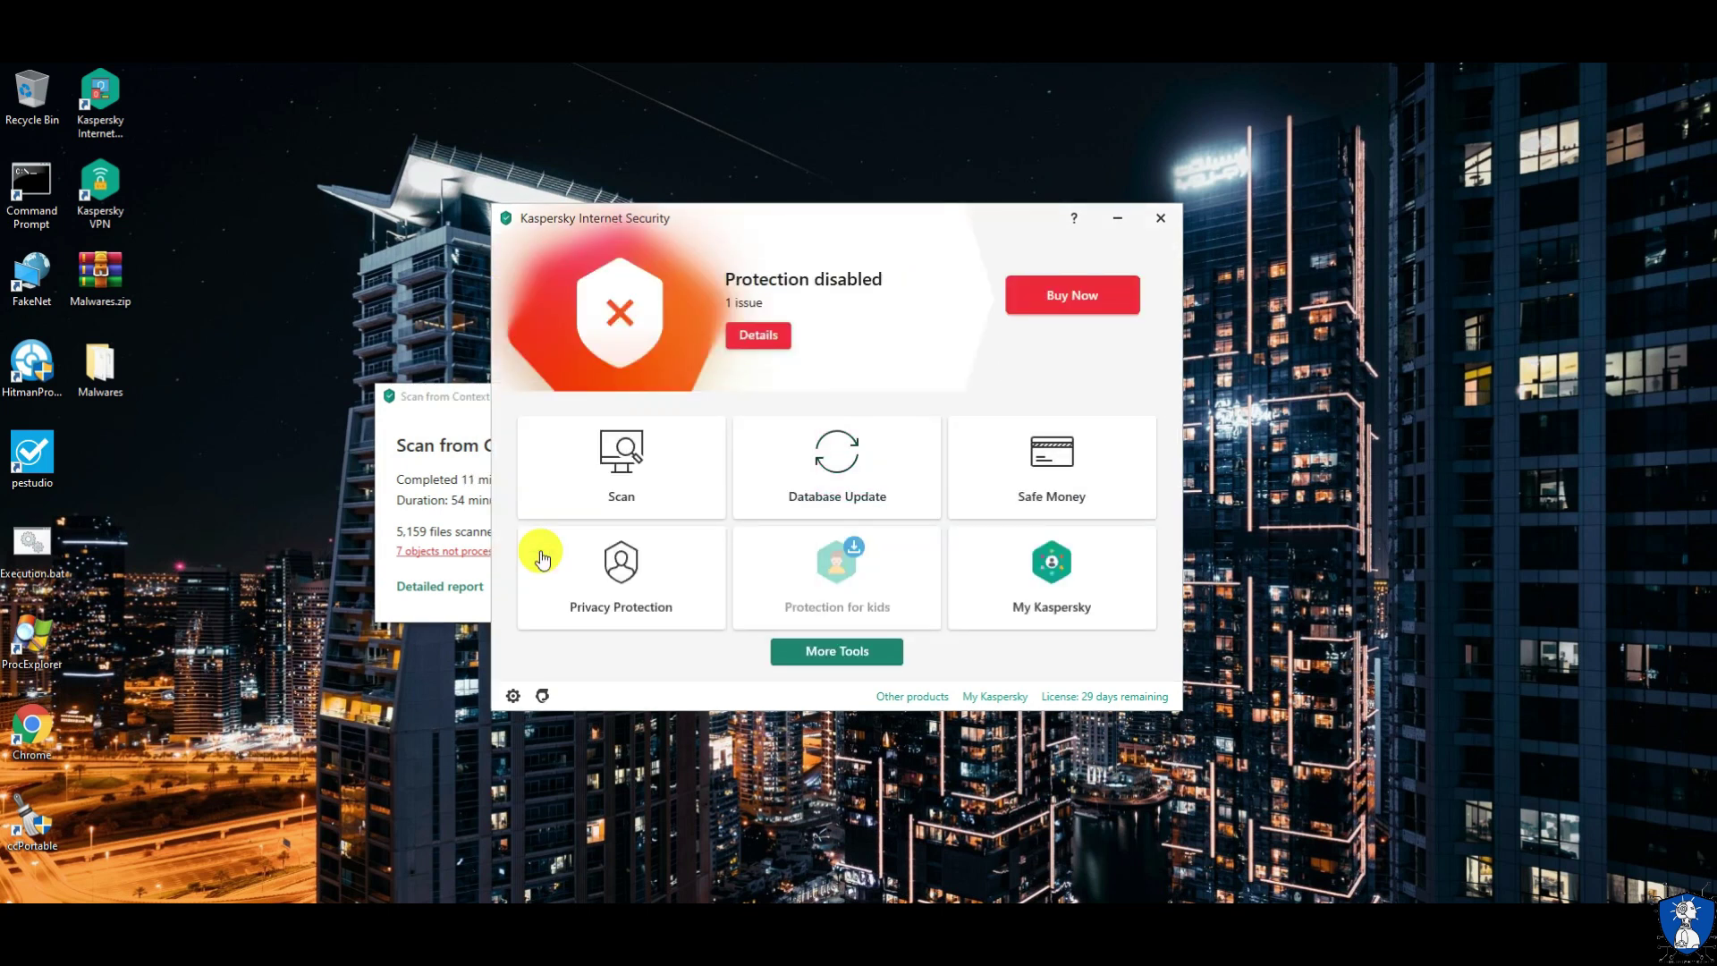
{"action": "left_click", "coordinate": [433, 396]}
{"action": "left_click", "coordinate": [755, 238]}
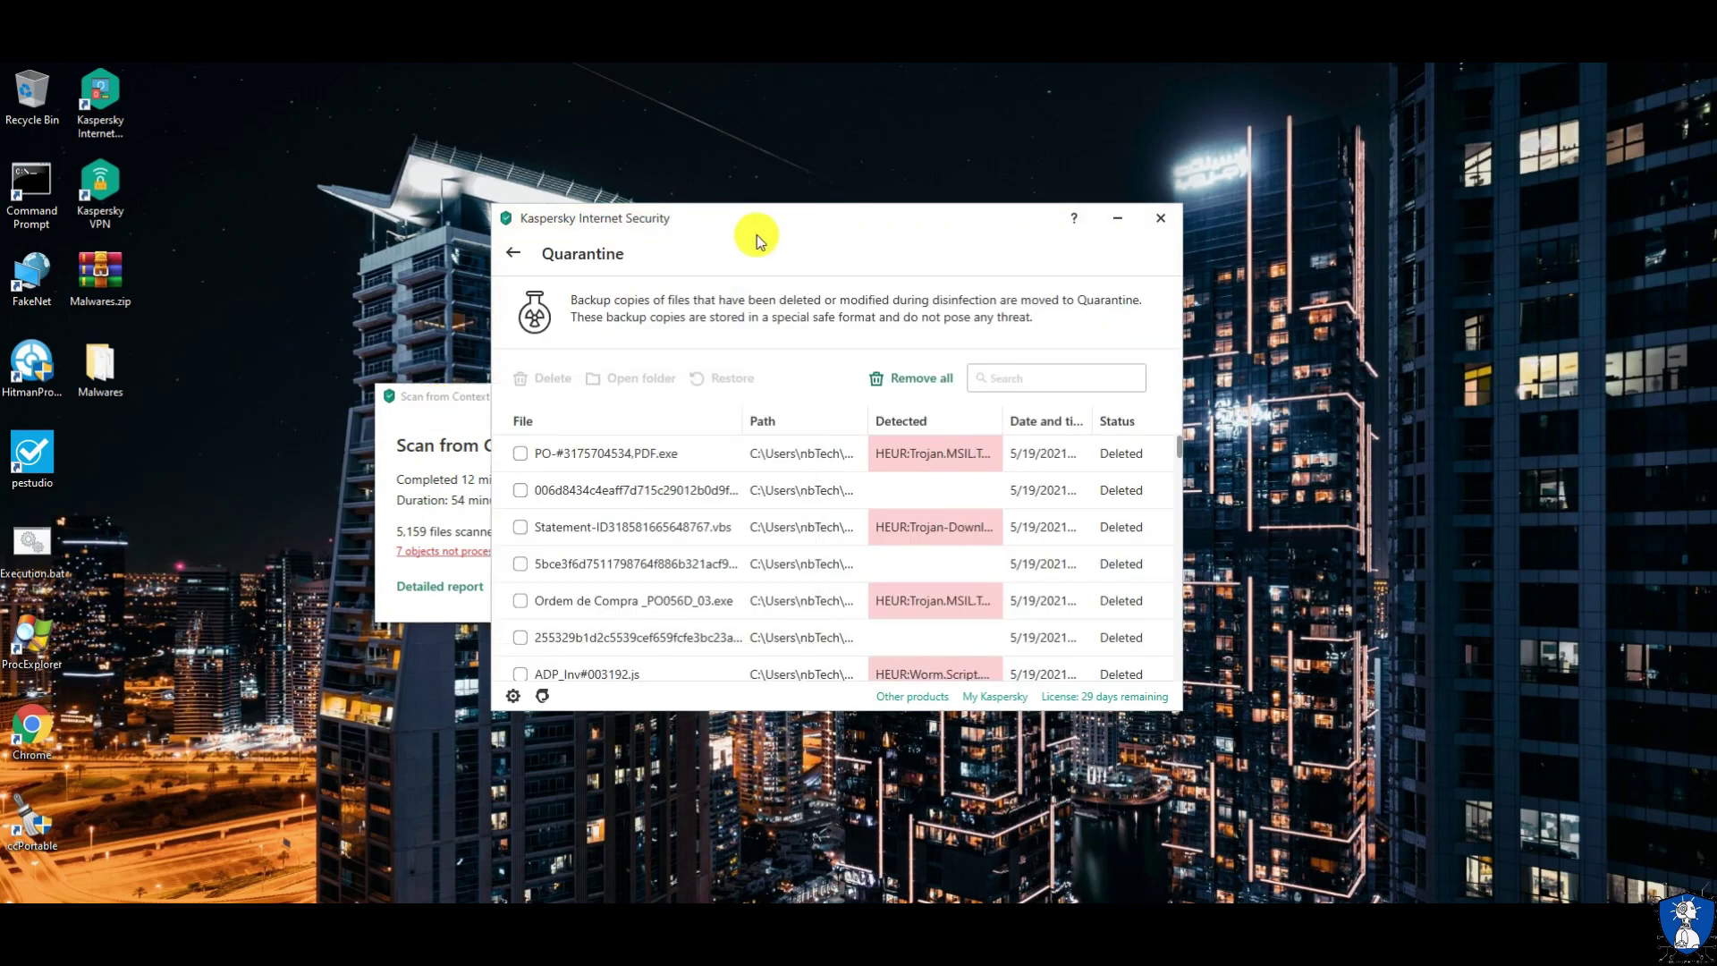
{"action": "scroll", "coordinate": [776, 527], "scroll_direction": "down", "scroll_amount": 5}
{"action": "left_click", "coordinate": [453, 392]}
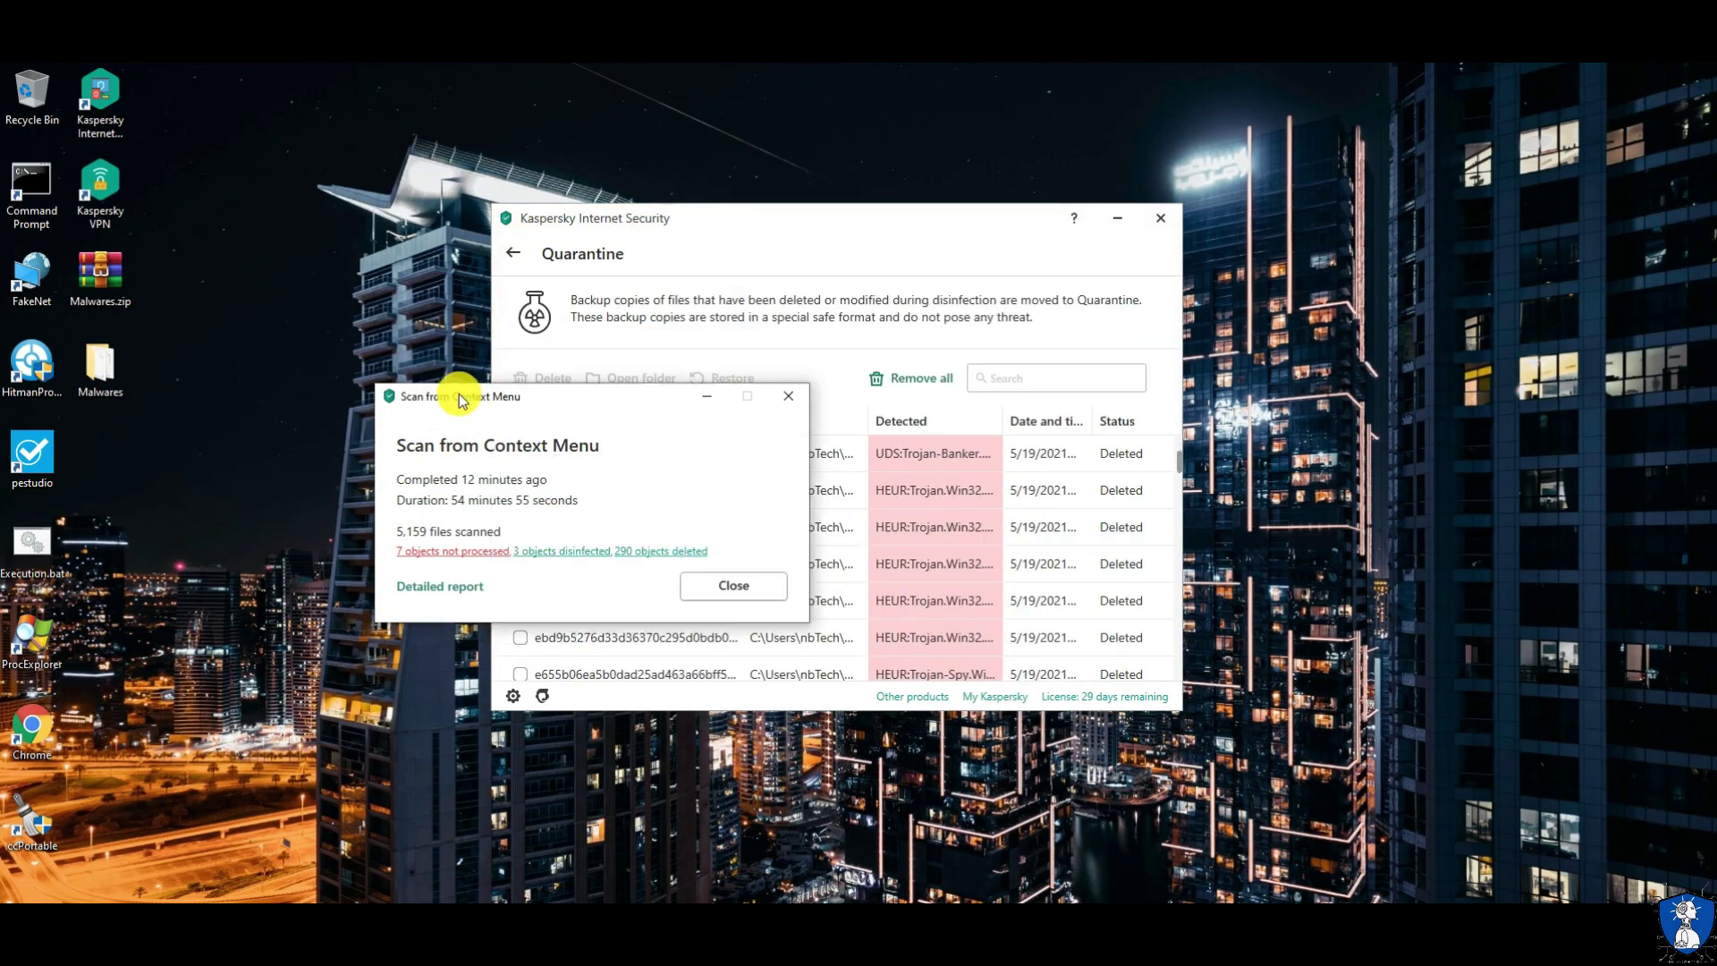
Step: Close the scan summary and Quarantine windows, check which files remain in the Malwares folder, and minimize it
{"action": "left_click", "coordinate": [728, 585]}
{"action": "key", "text": "alt+F4"}
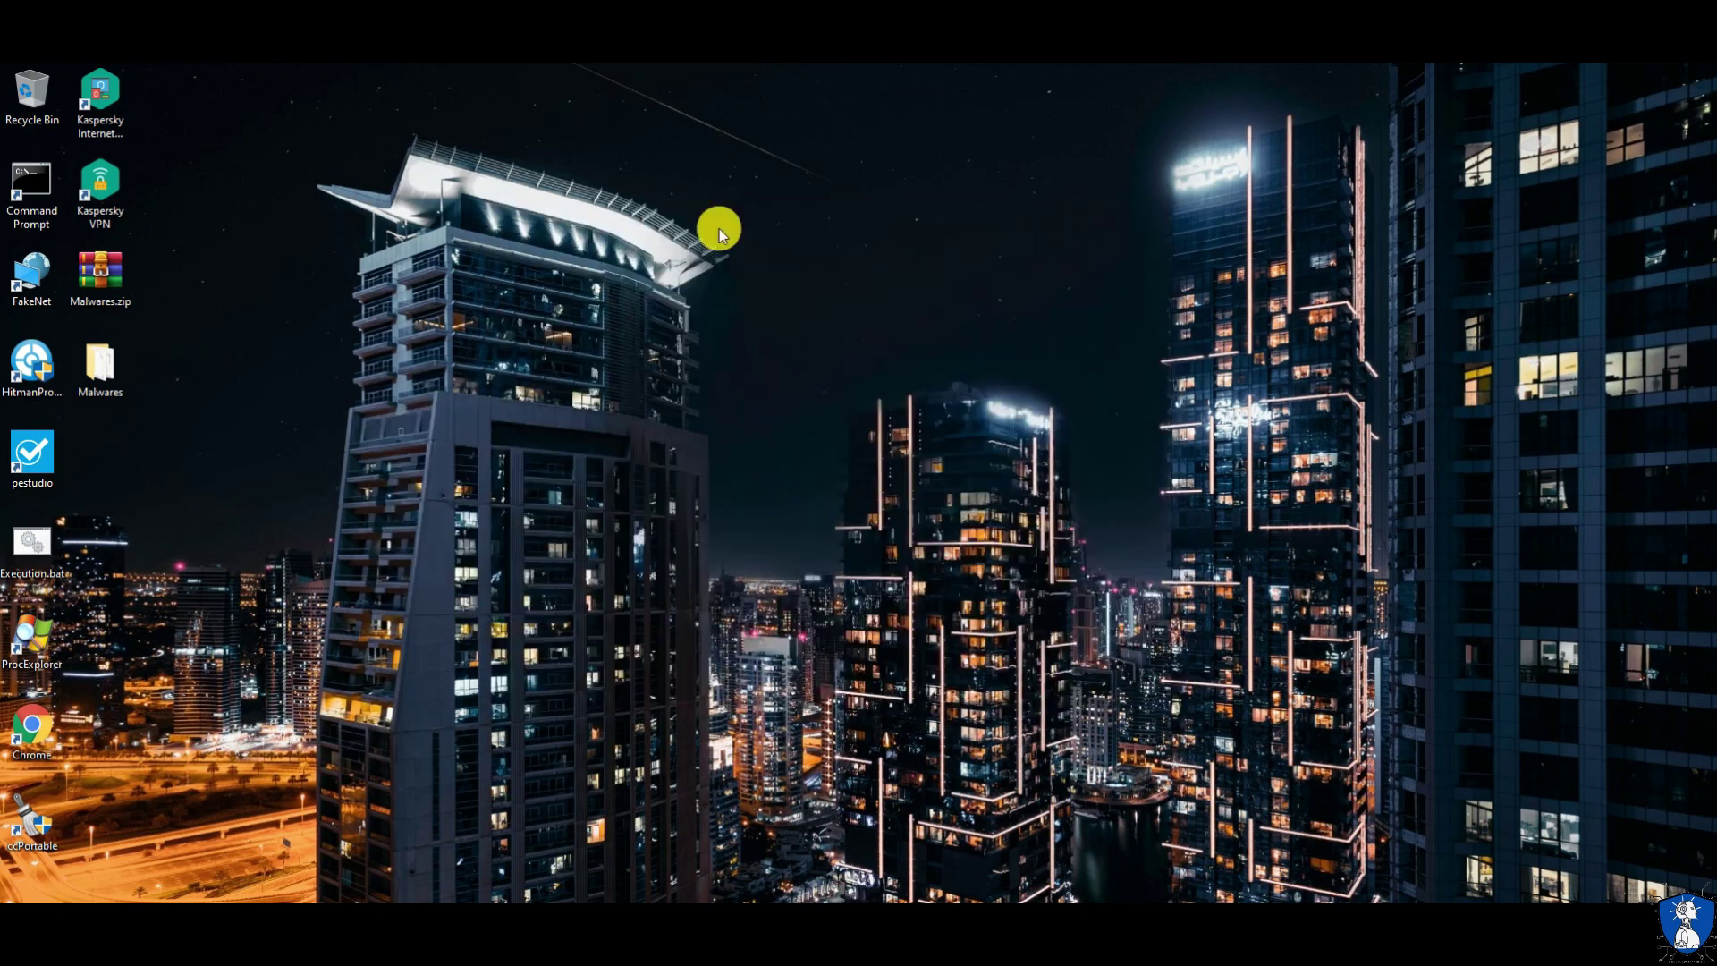
{"action": "double_click", "coordinate": [105, 370]}
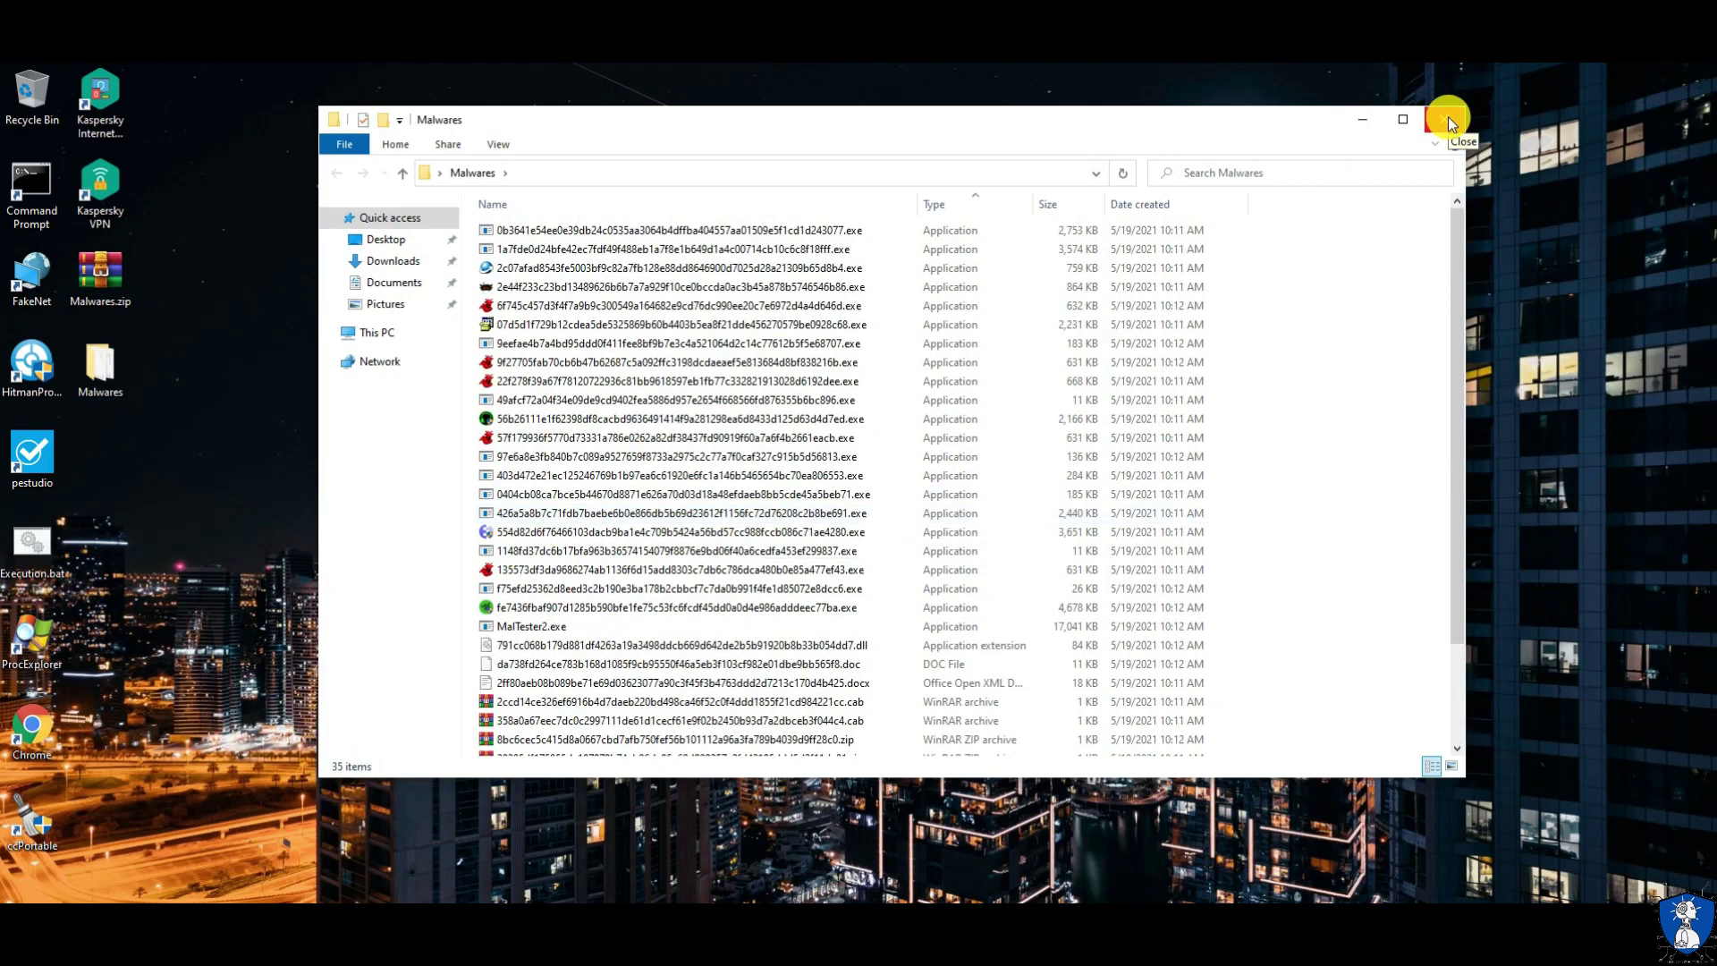
{"action": "left_click", "coordinate": [1362, 119]}
Step: Resume the antivirus protection and scan the Malwares folder again, closing the scan summary when it completes
{"action": "right_click", "coordinate": [1511, 899]}
{"action": "left_click", "coordinate": [1543, 835]}
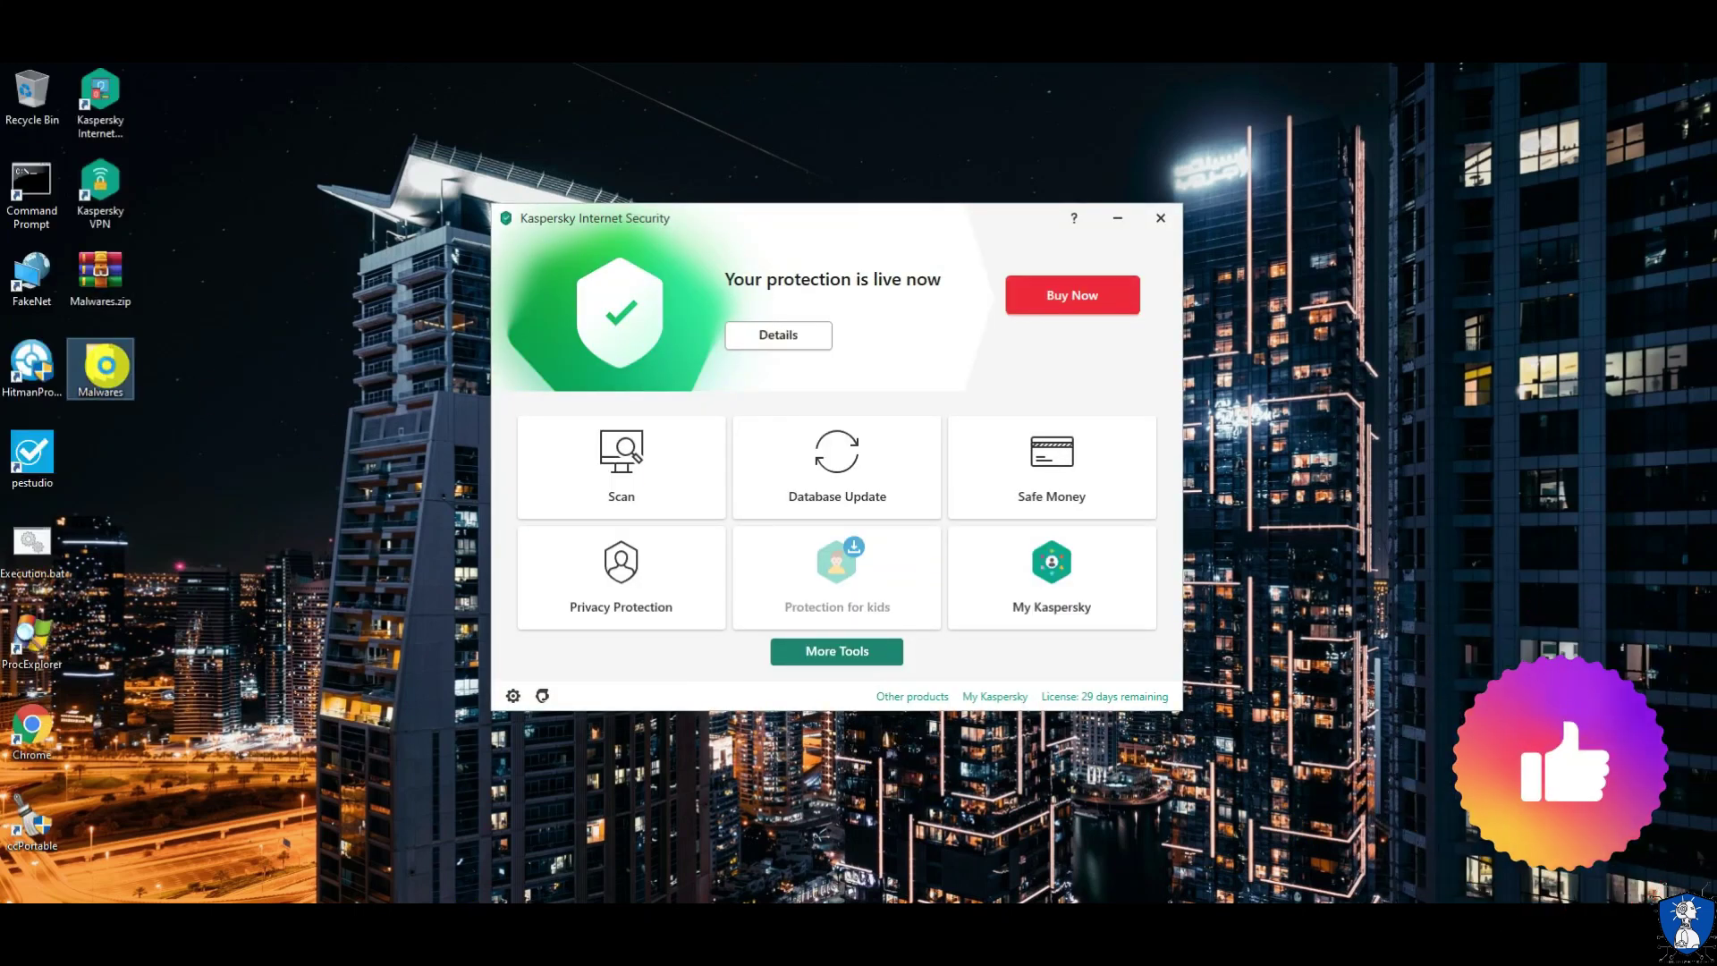
{"action": "right_click", "coordinate": [107, 363]}
{"action": "left_click", "coordinate": [169, 432]}
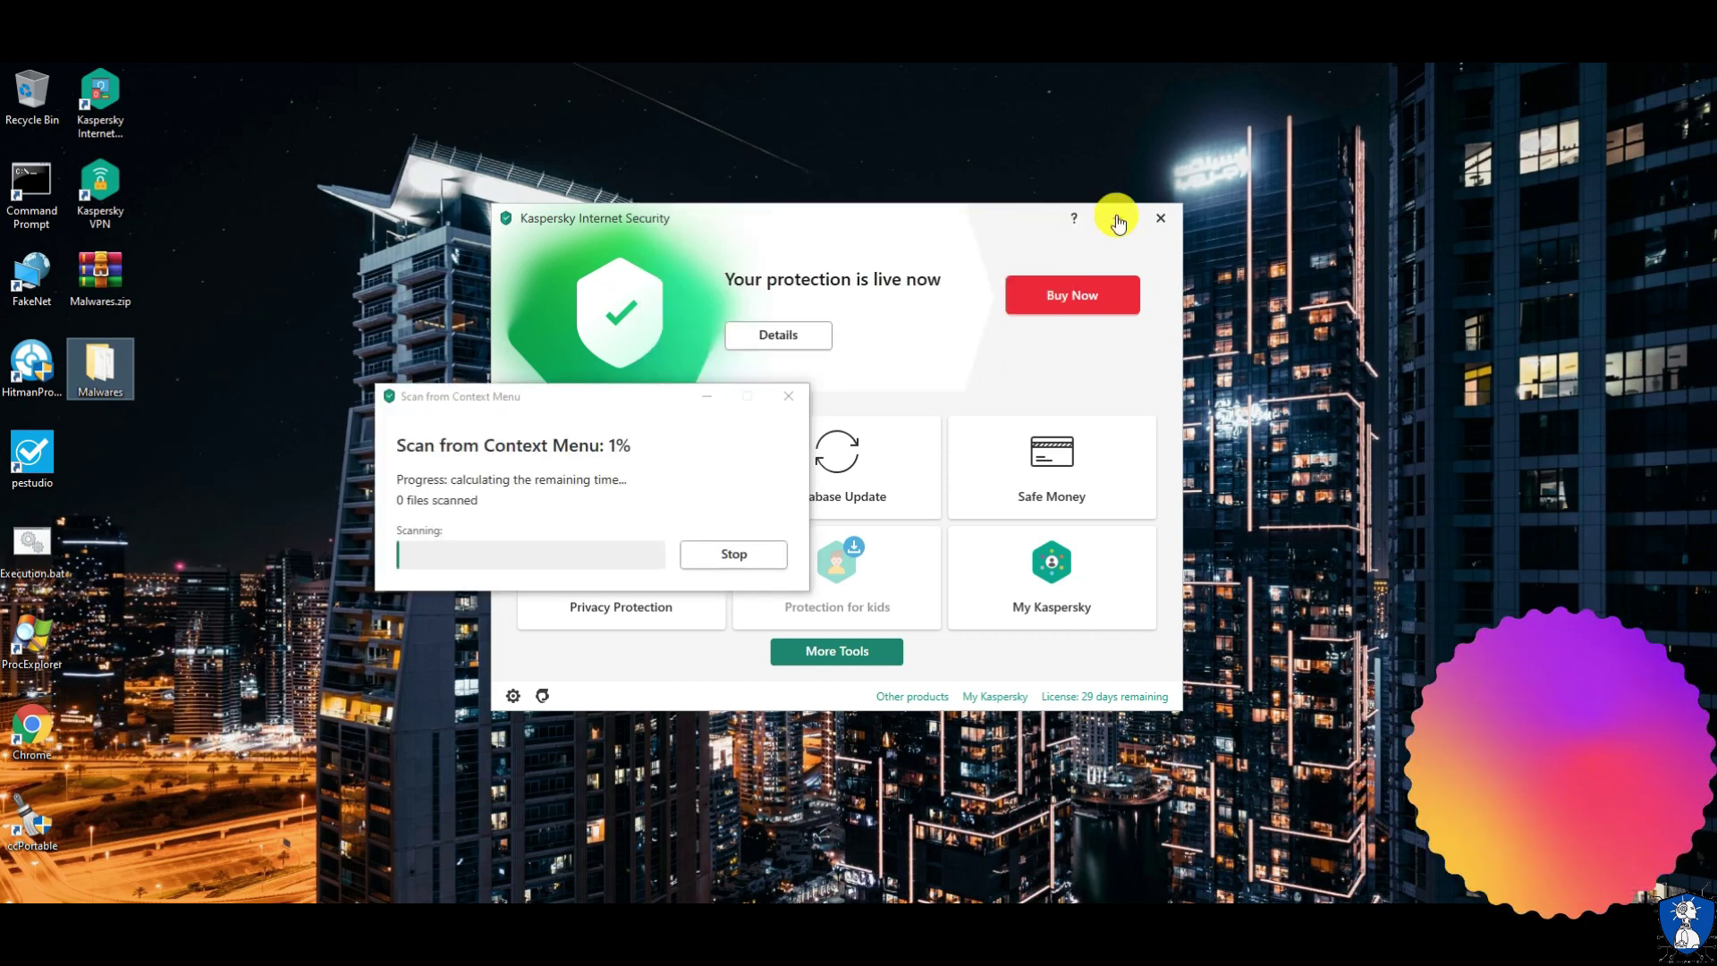
{"action": "left_click", "coordinate": [1117, 219]}
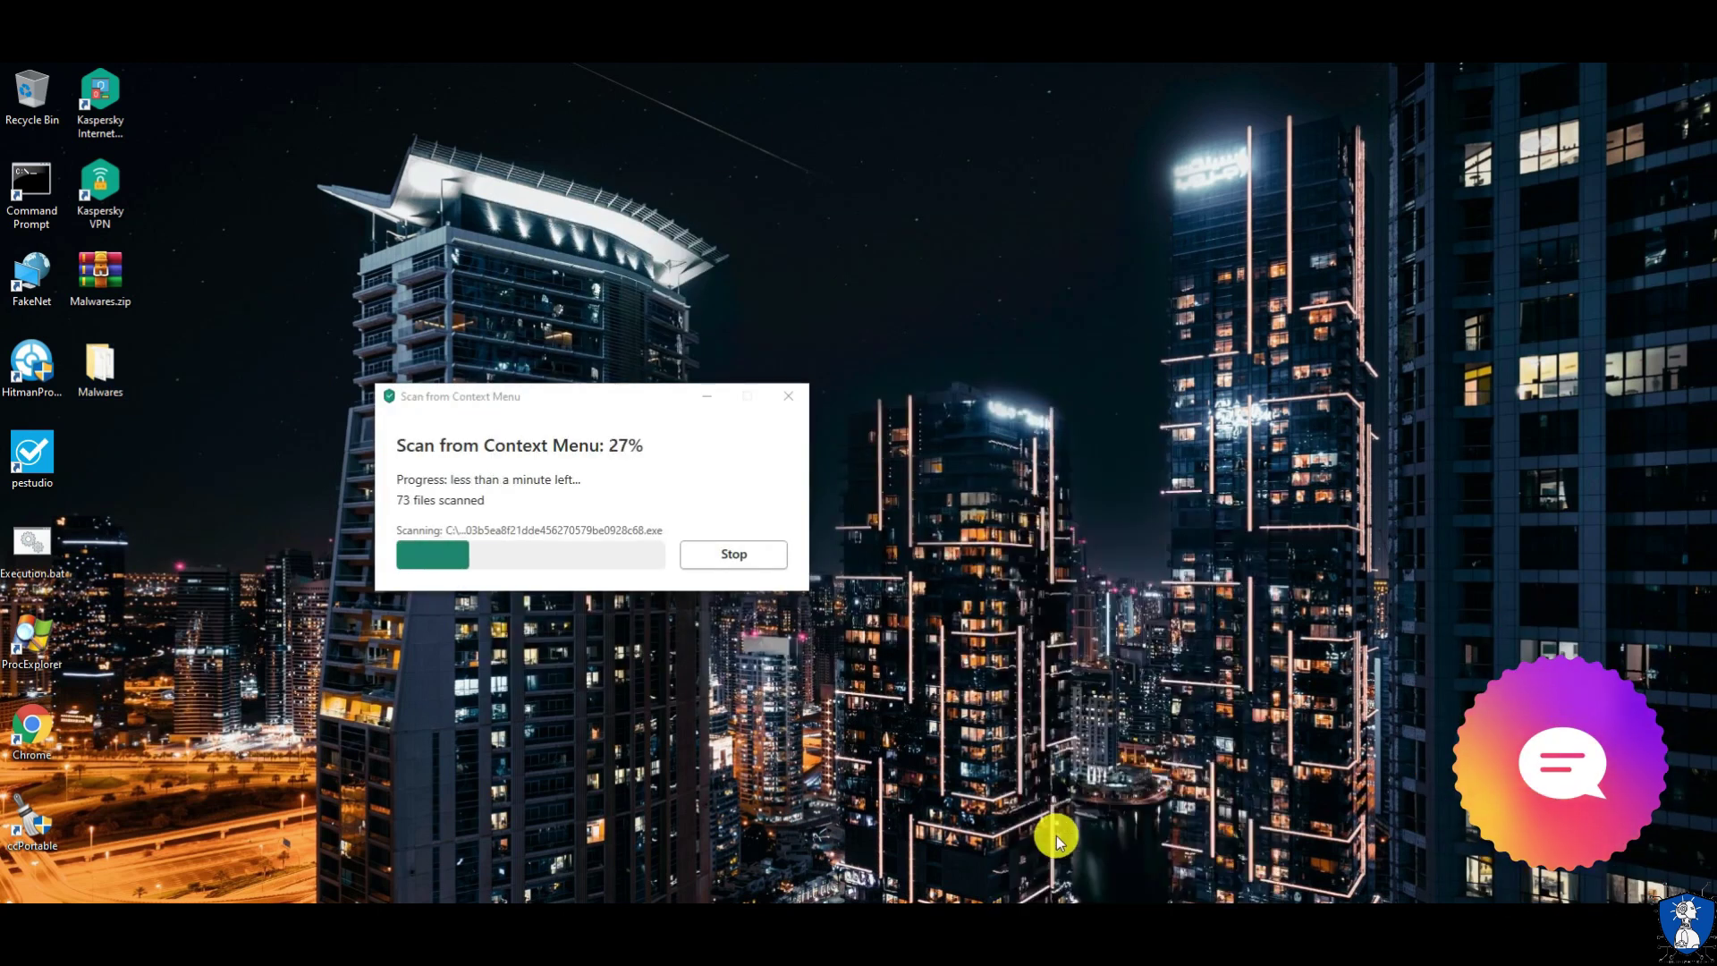
{"action": "key", "text": "ctrl+shift+Escape"}
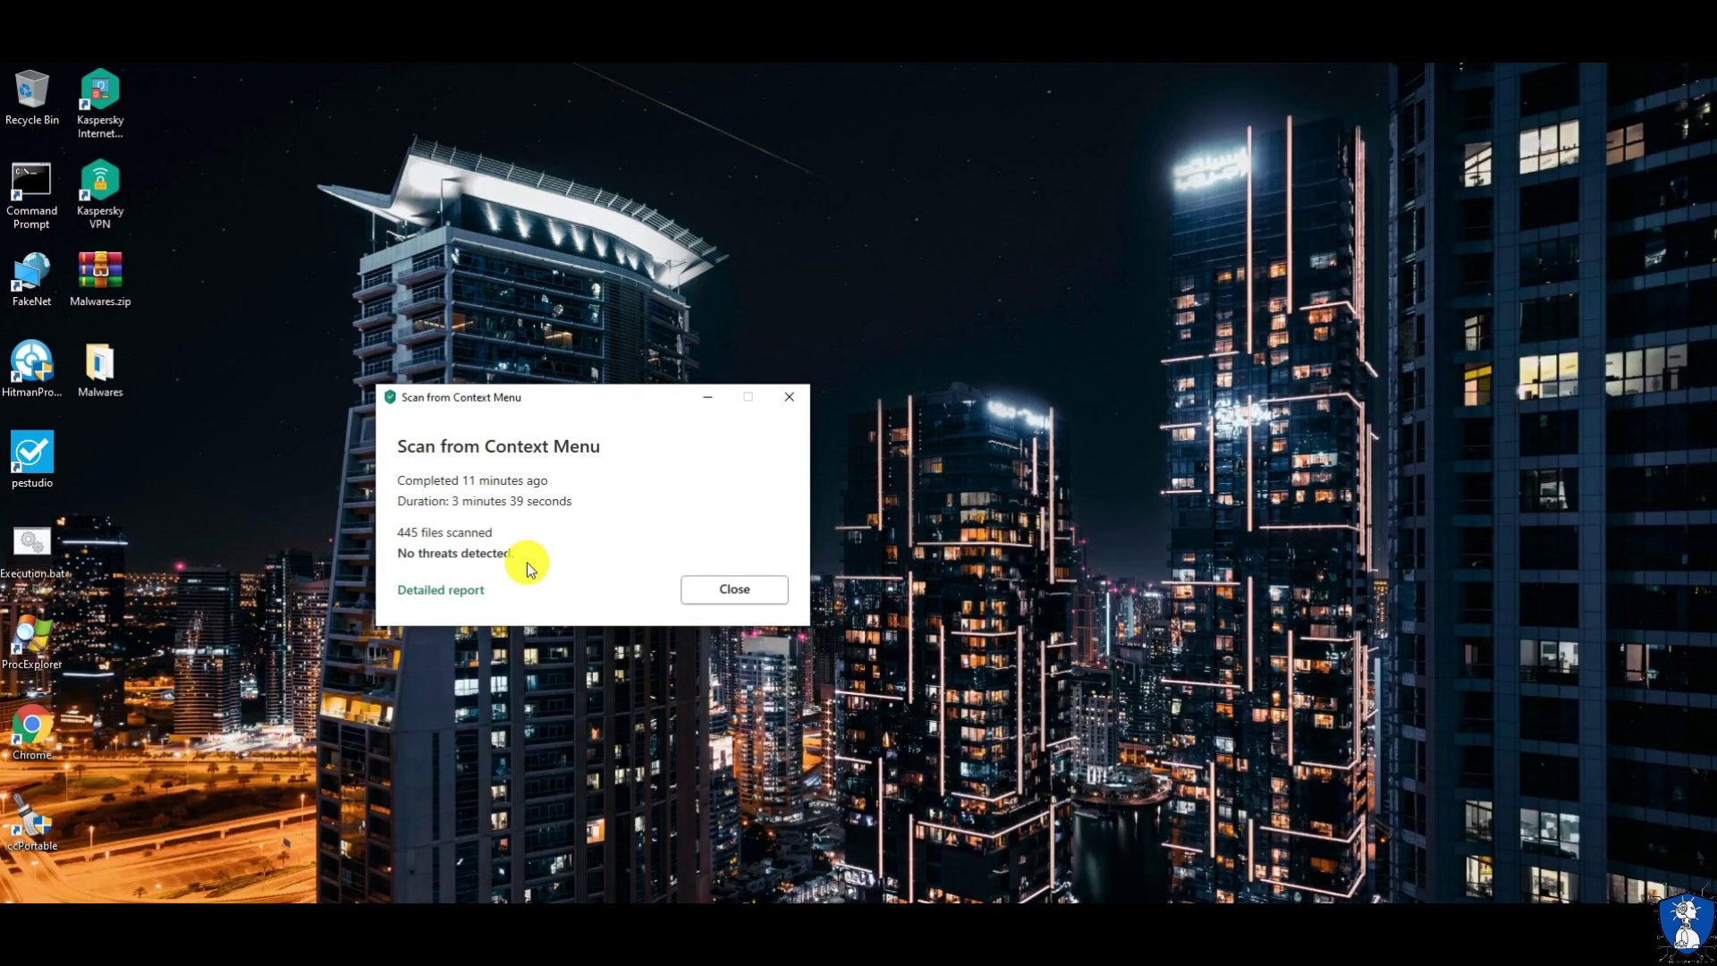
{"action": "key", "text": "Escape"}
Step: Open the Malwares folder and place its window, made smaller, in the lower-left area of the desktop
{"action": "left_click", "coordinate": [104, 370]}
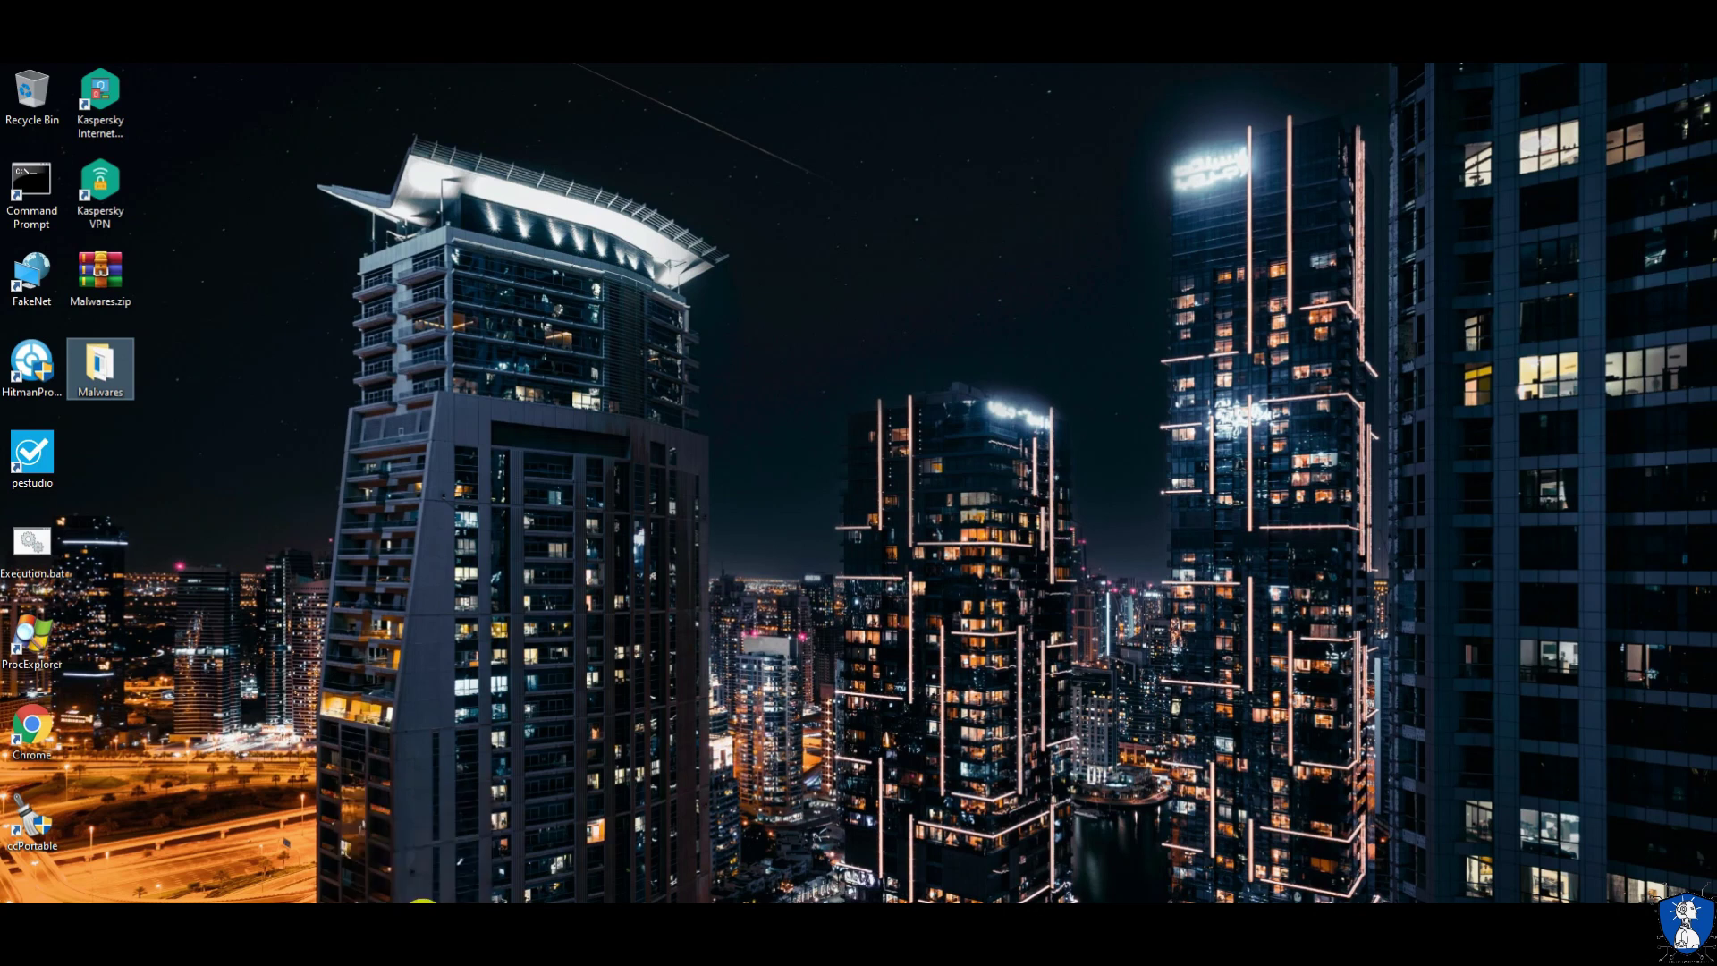
{"action": "key", "text": "Return"}
{"action": "left_click_drag", "start_coordinate": [510, 87], "coordinate": [583, 179]}
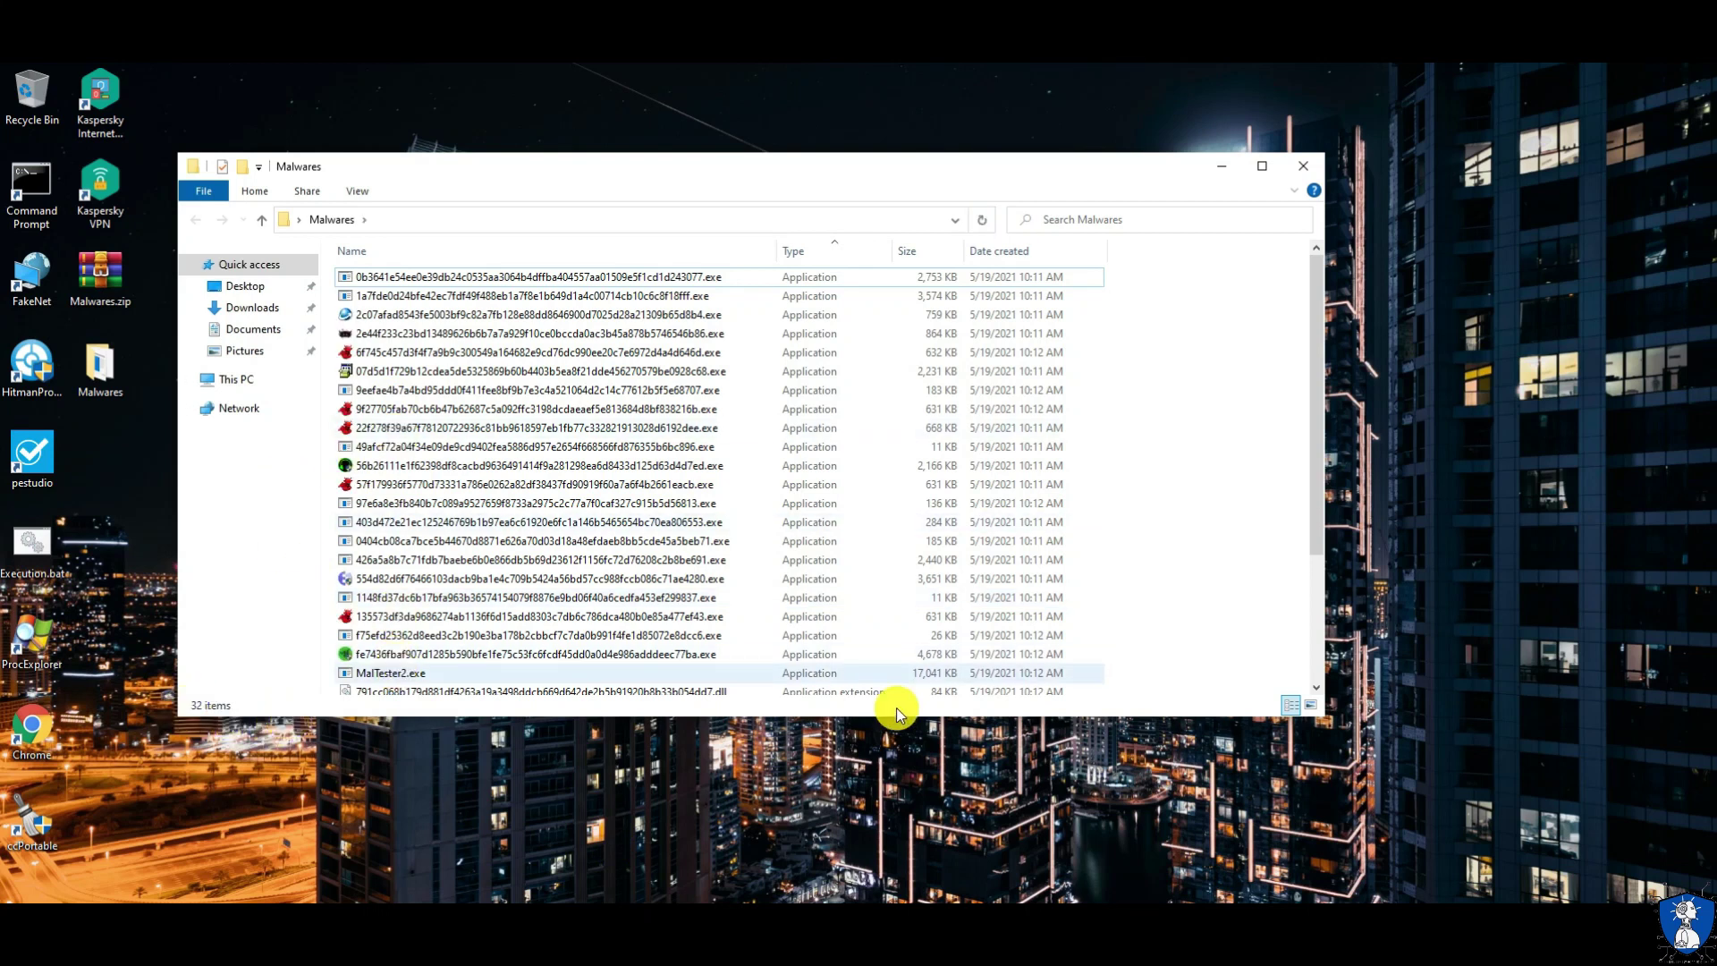
{"action": "left_click_drag", "start_coordinate": [630, 158], "coordinate": [632, 637]}
{"action": "left_click_drag", "start_coordinate": [1322, 786], "coordinate": [929, 783]}
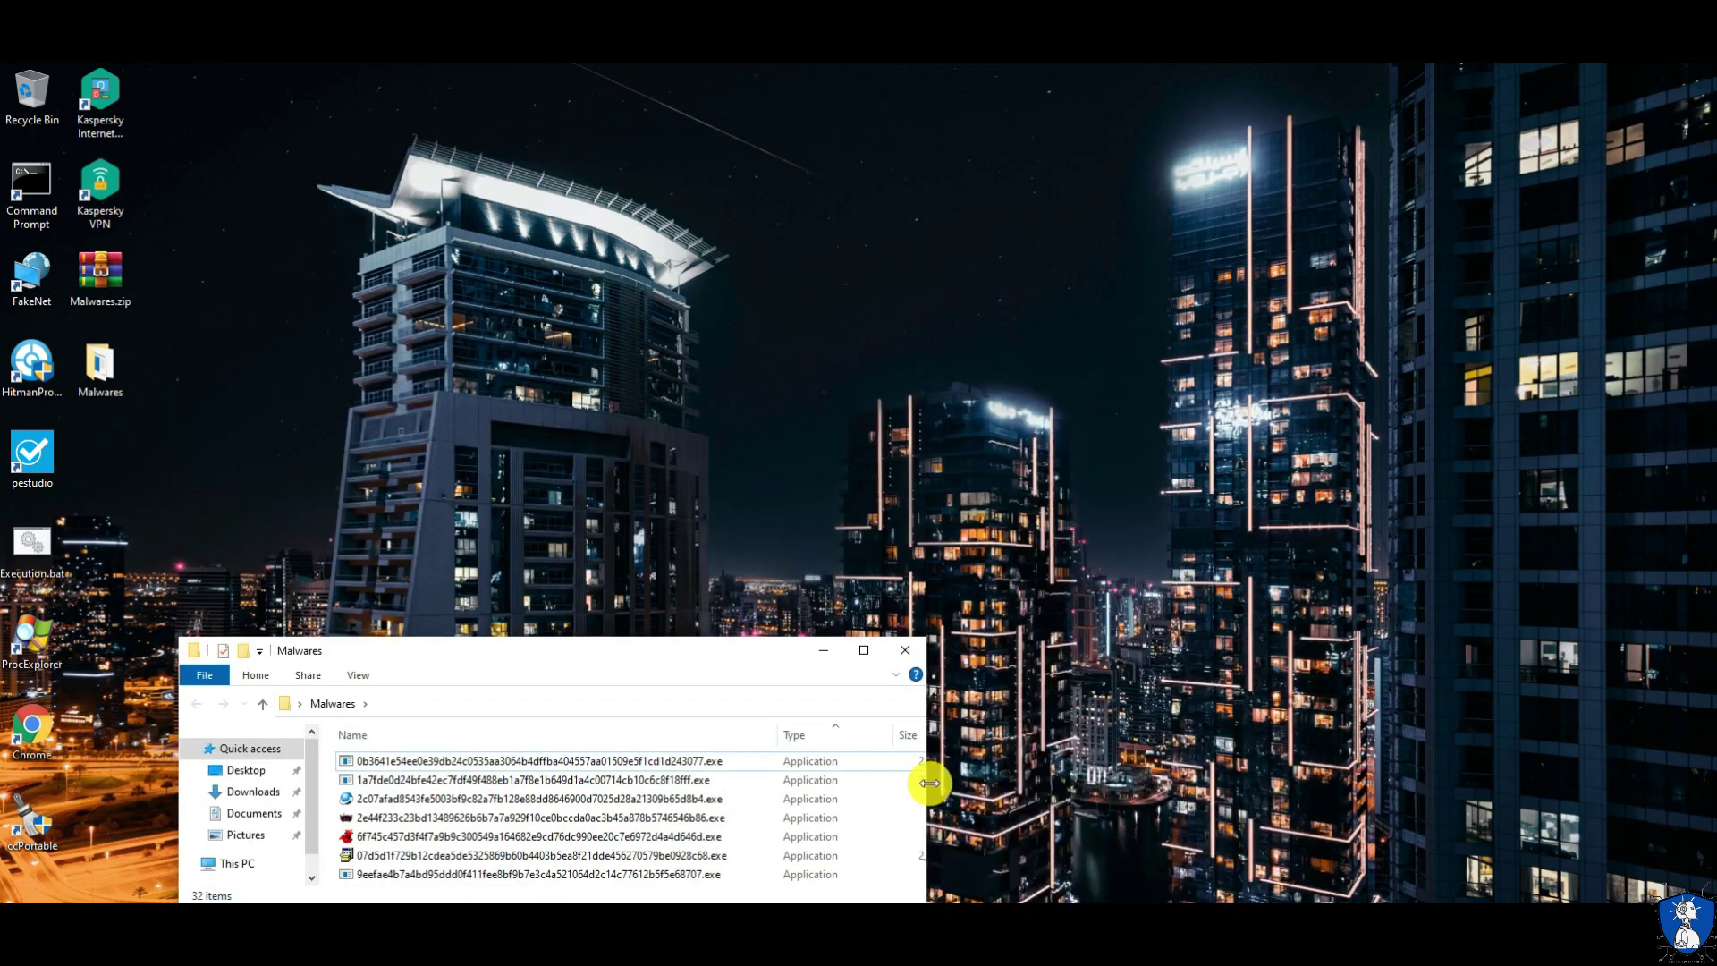
{"action": "left_click_drag", "start_coordinate": [416, 640], "coordinate": [287, 642]}
Step: Launch Process Explorer and Task Manager, arrange them beside the MalTester2.exe console, and bring that console to the front
{"action": "left_click", "coordinate": [40, 640]}
{"action": "right_click", "coordinate": [1030, 901]}
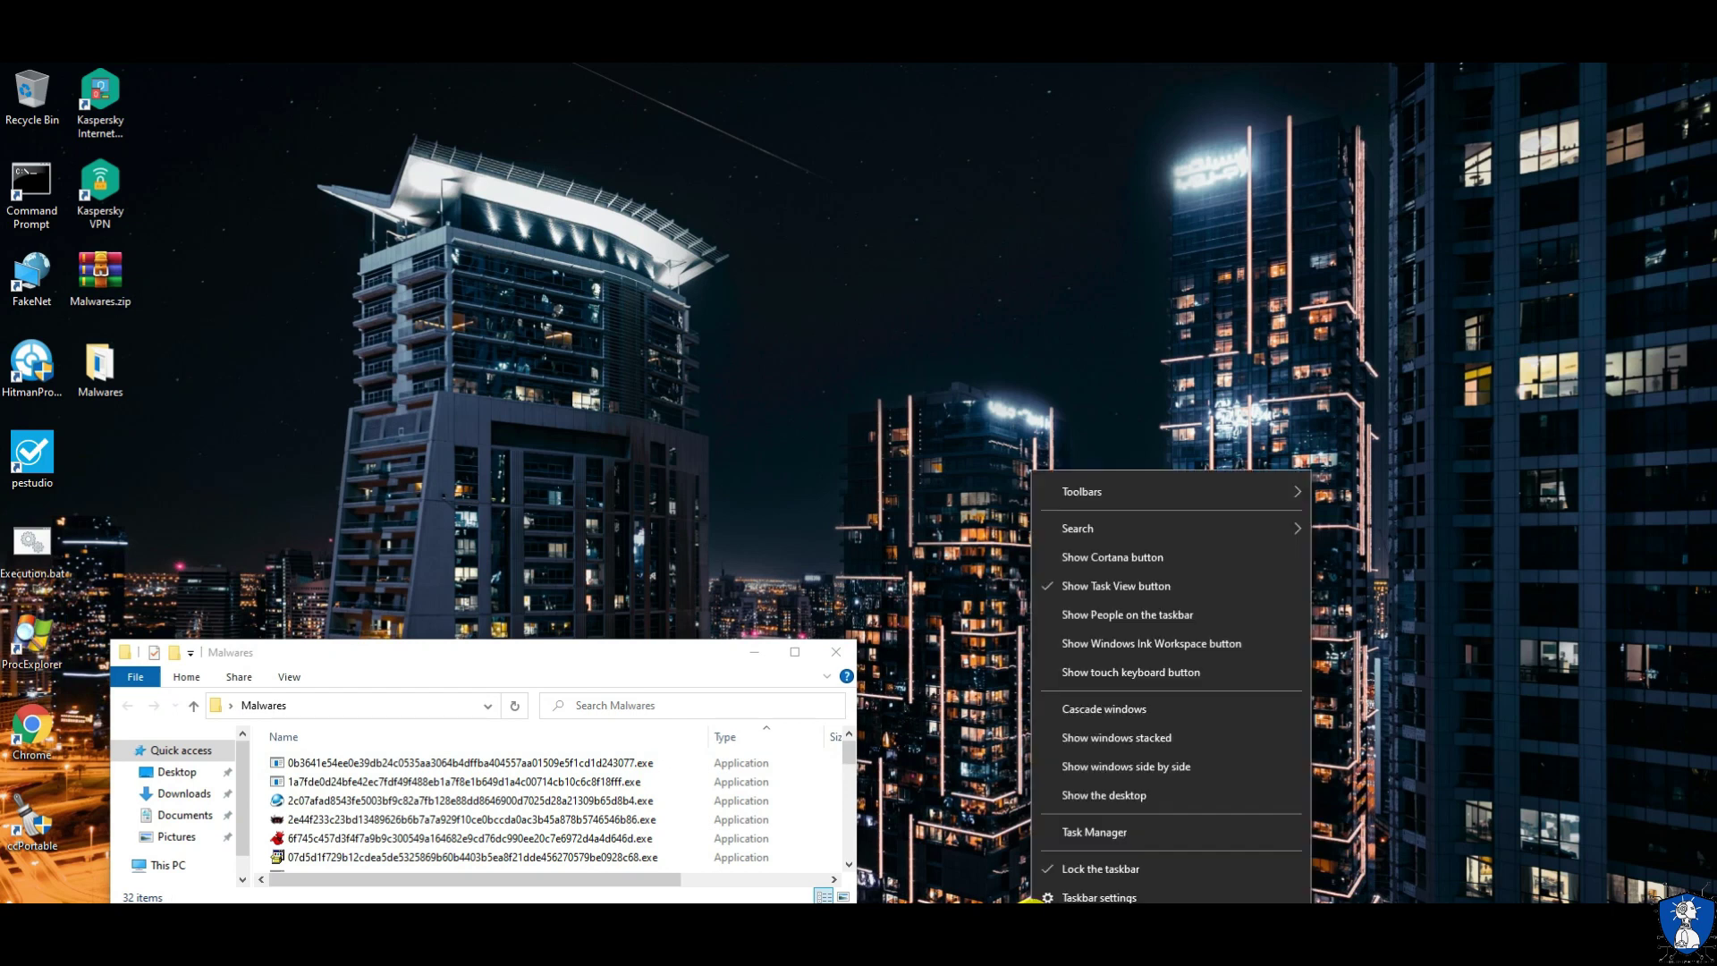
{"action": "left_click", "coordinate": [1091, 834]}
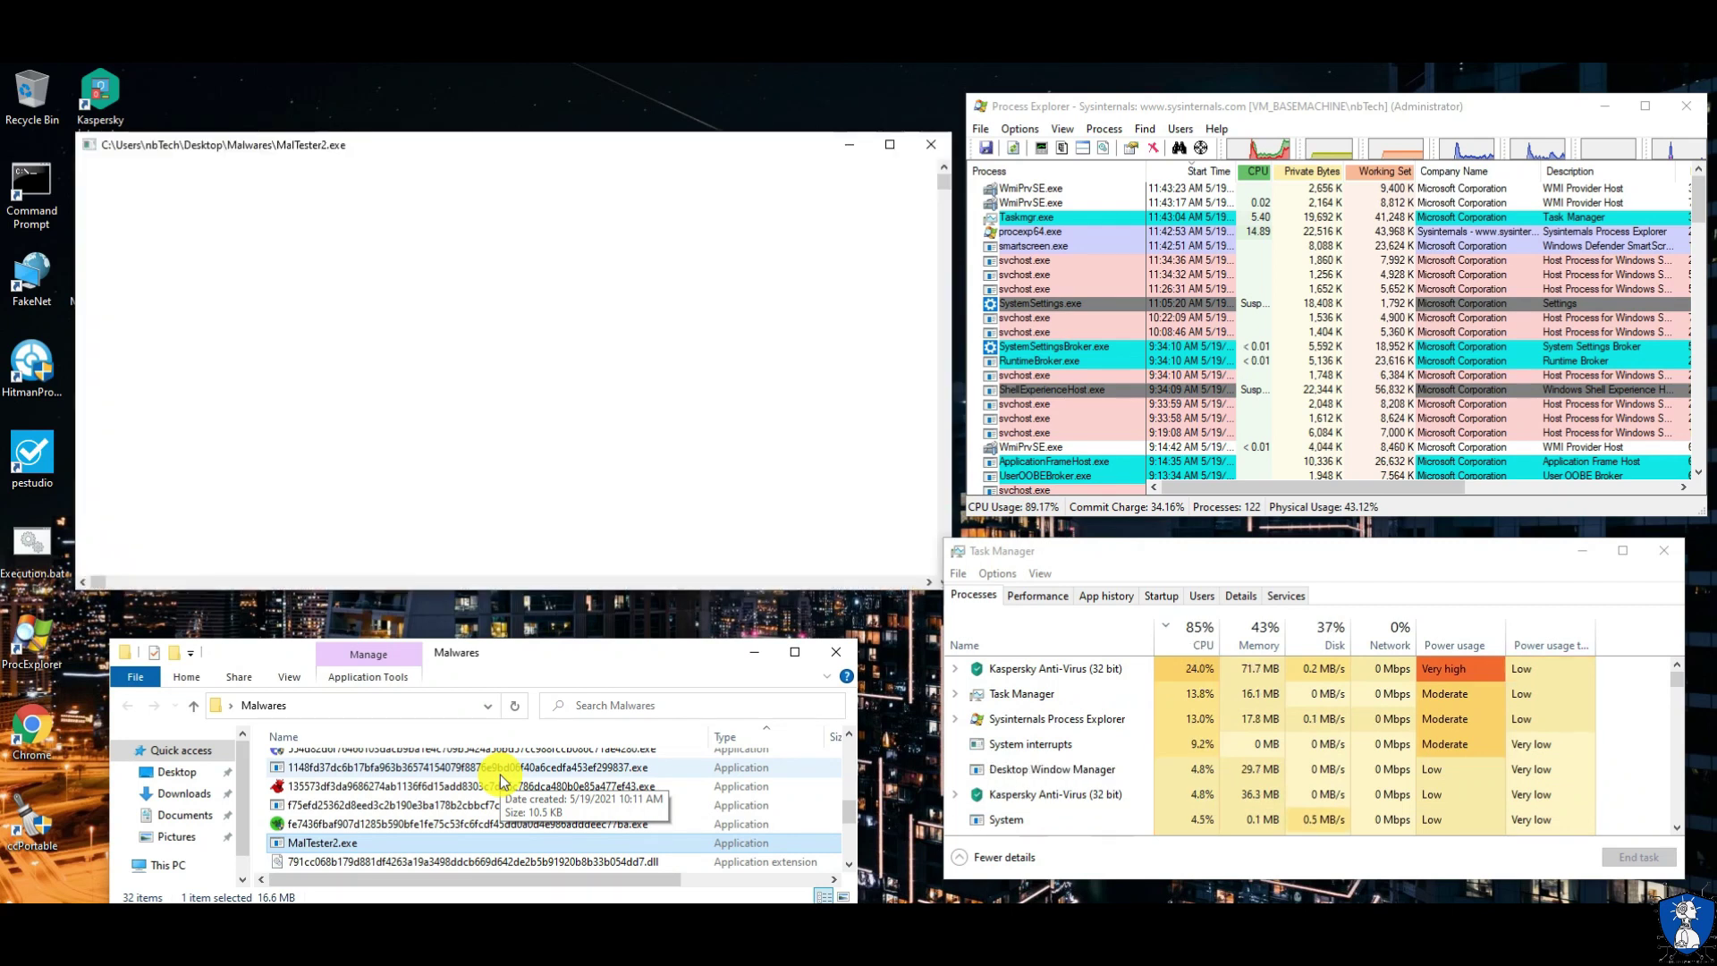
{"action": "left_click", "coordinate": [1135, 556]}
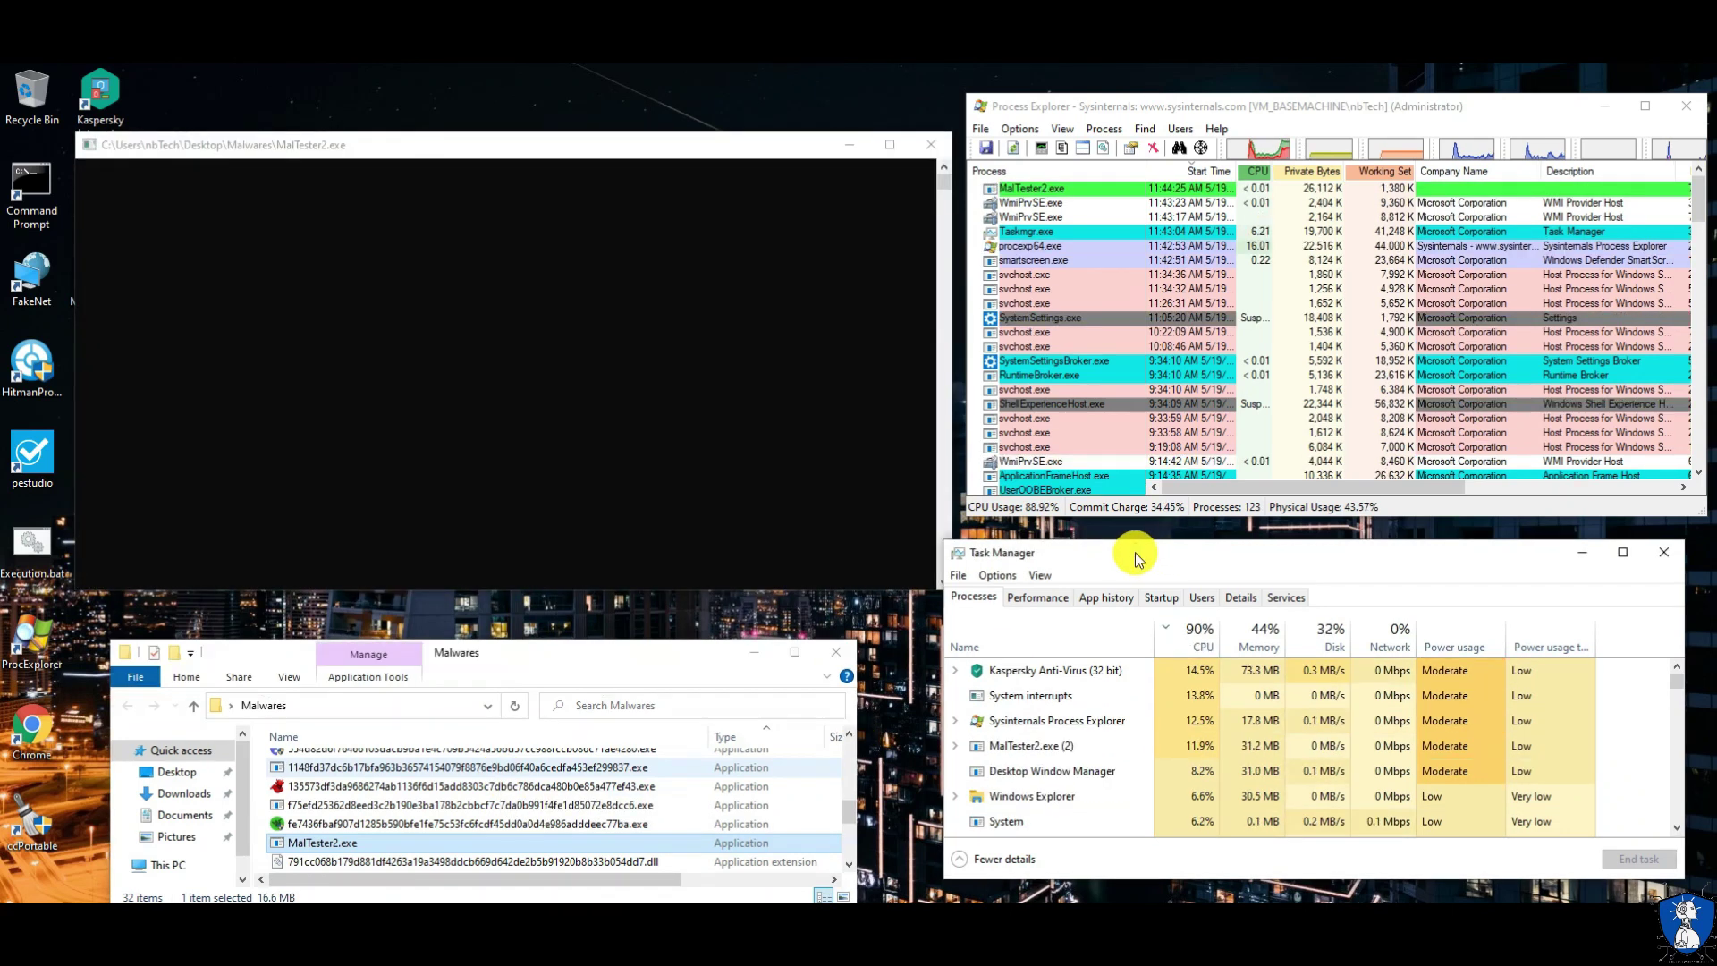
{"action": "left_click_drag", "start_coordinate": [1136, 556], "coordinate": [1151, 559]}
{"action": "left_click", "coordinate": [496, 141]}
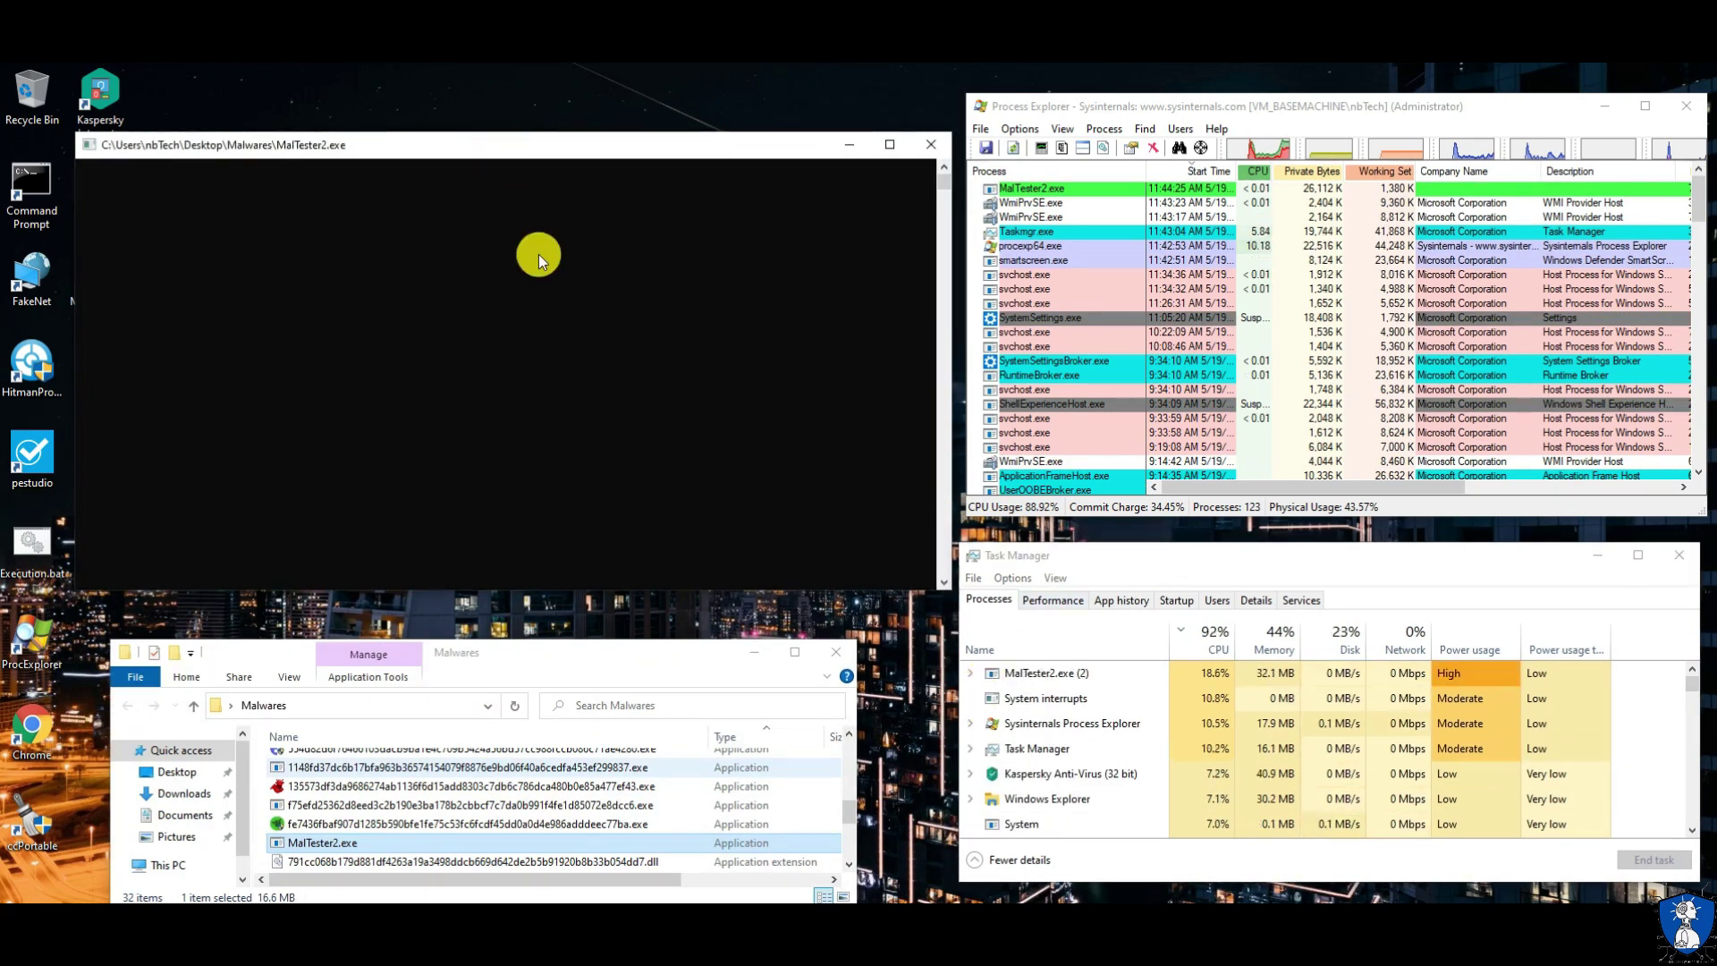
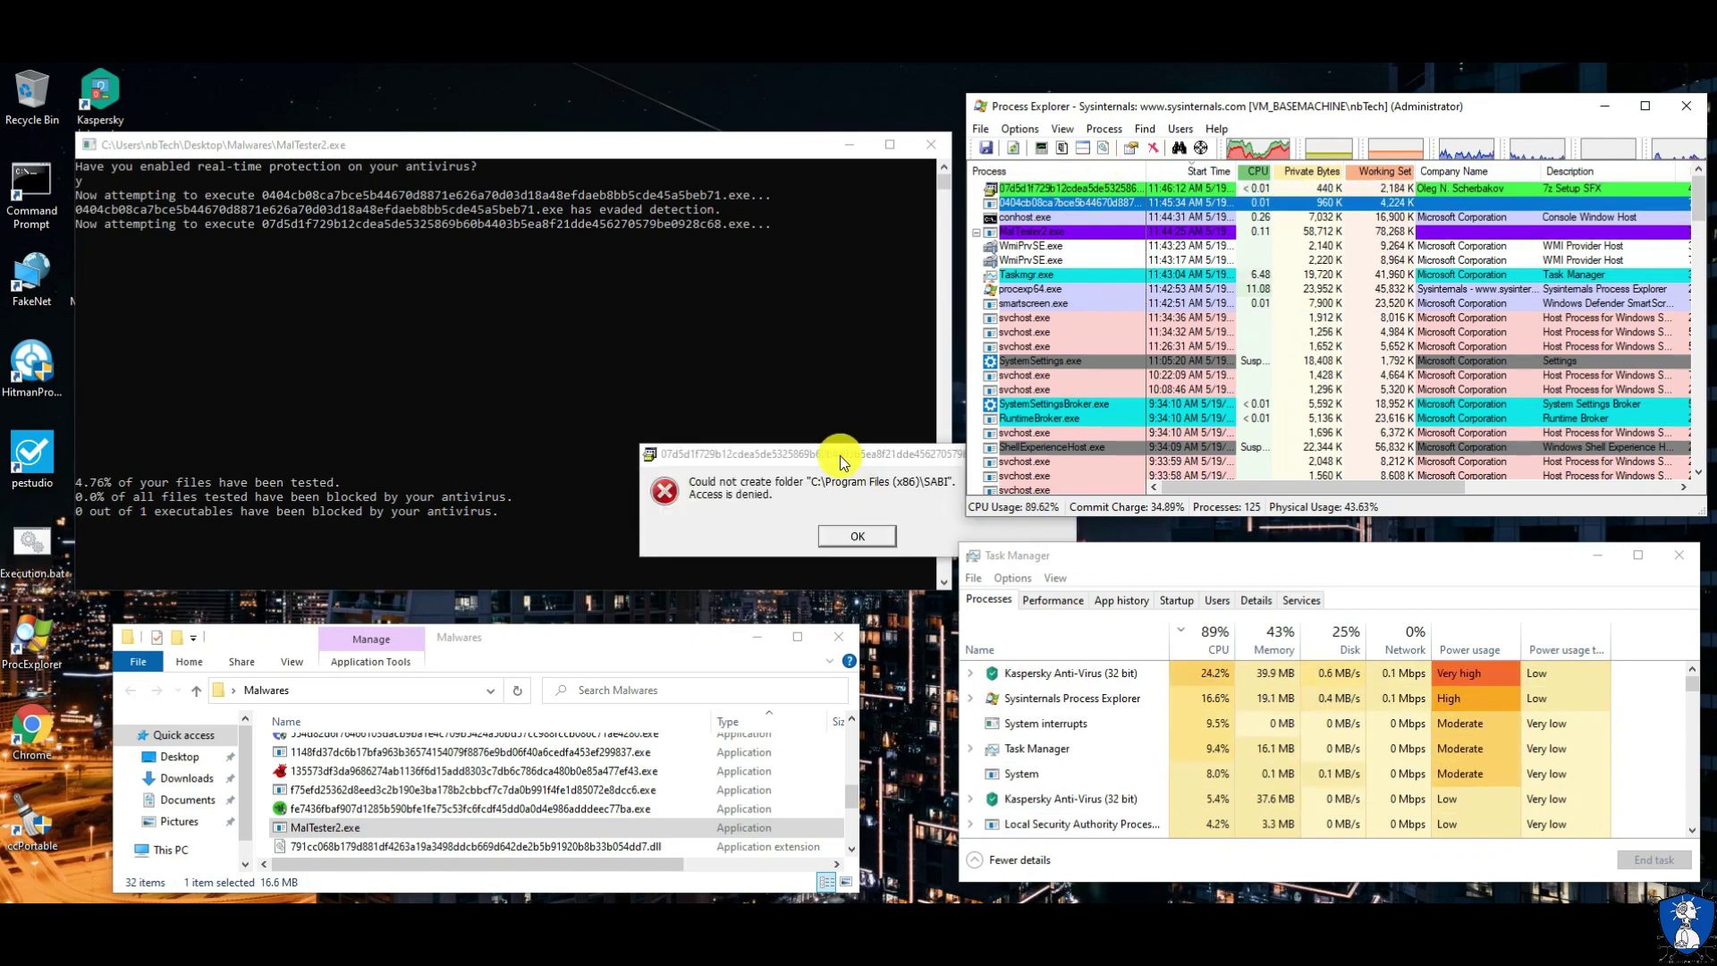
Step: Dismiss the sample's folder-creation error and try to end the 07d5d1f7 sample's process in Process Explorer
{"action": "left_click", "coordinate": [890, 447]}
{"action": "left_click", "coordinate": [1033, 190]}
{"action": "left_click", "coordinate": [1155, 148]}
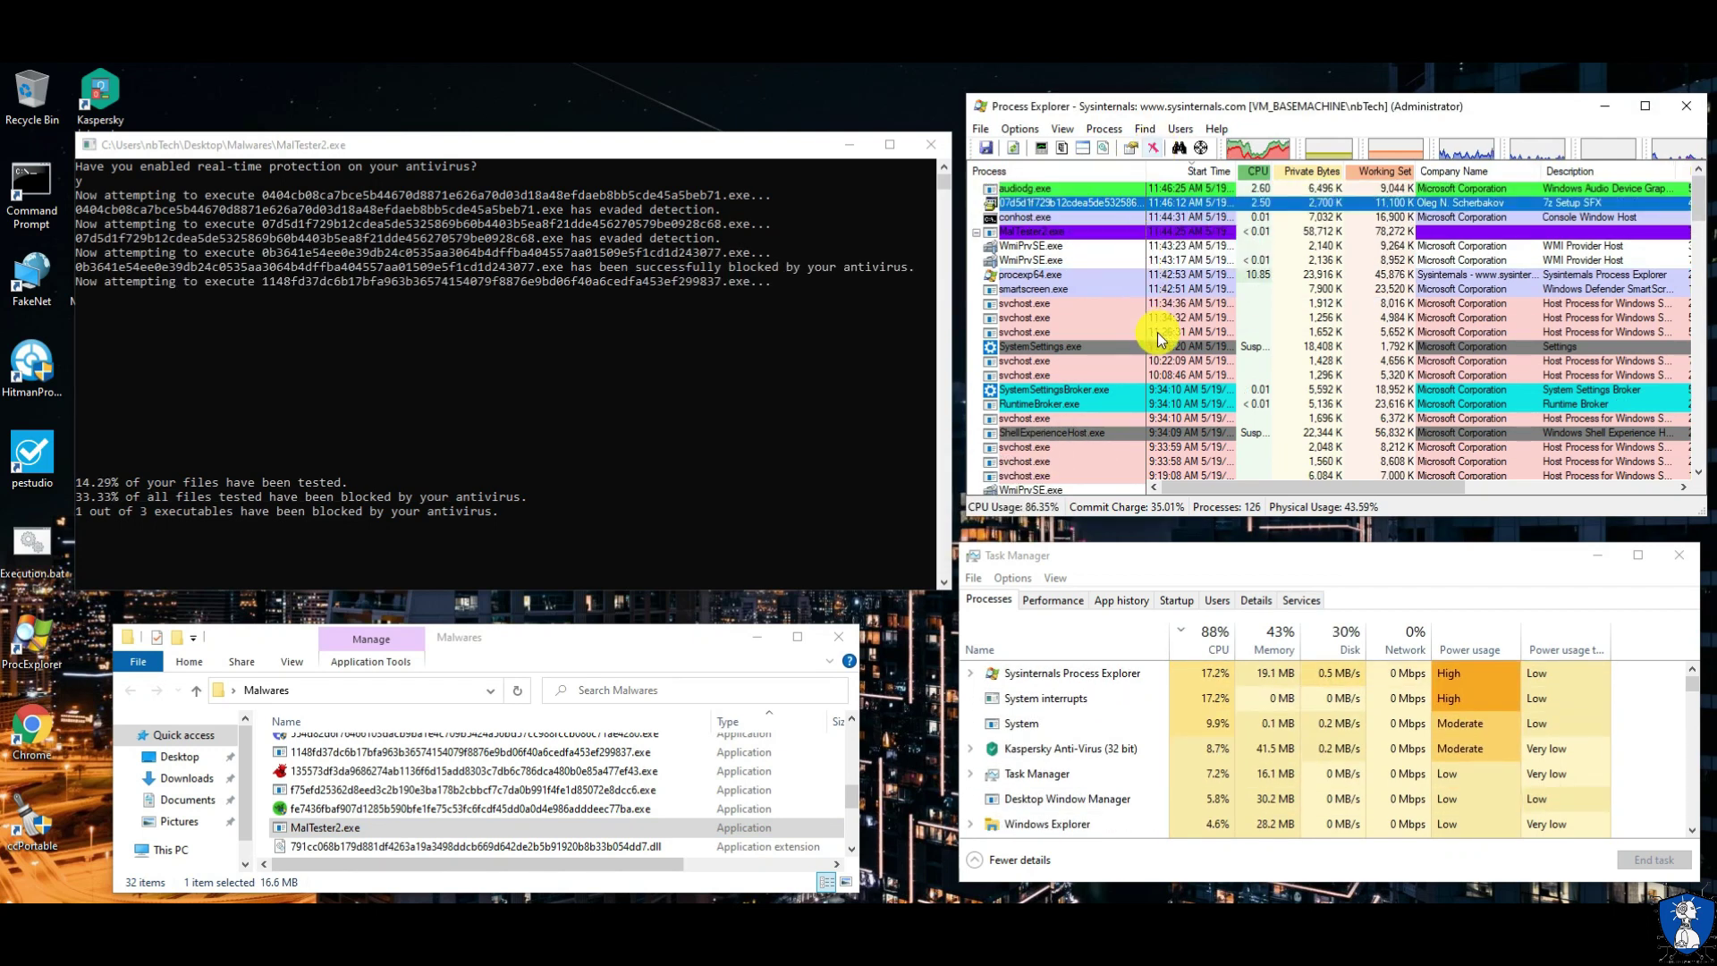
{"action": "left_click", "coordinate": [989, 450]}
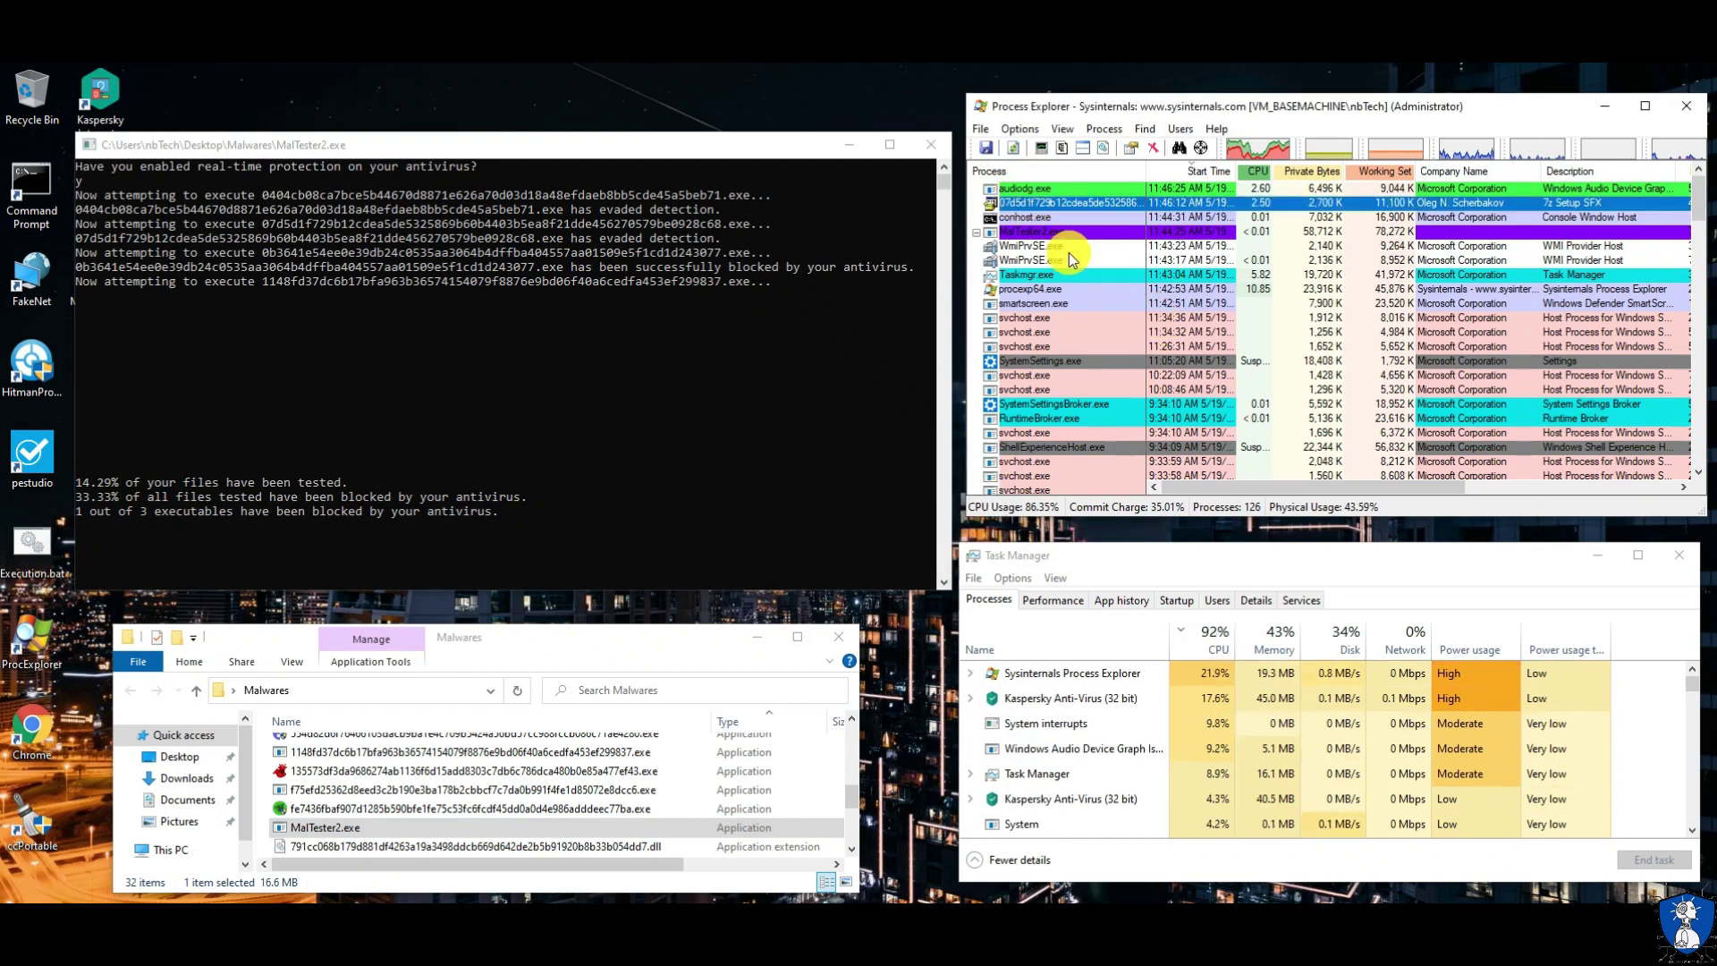
Step: In Process Explorer, end the processes started by the 1148fd37 and 22f278f3 samples as MalTester2 runs them
{"action": "left_click", "coordinate": [1086, 190]}
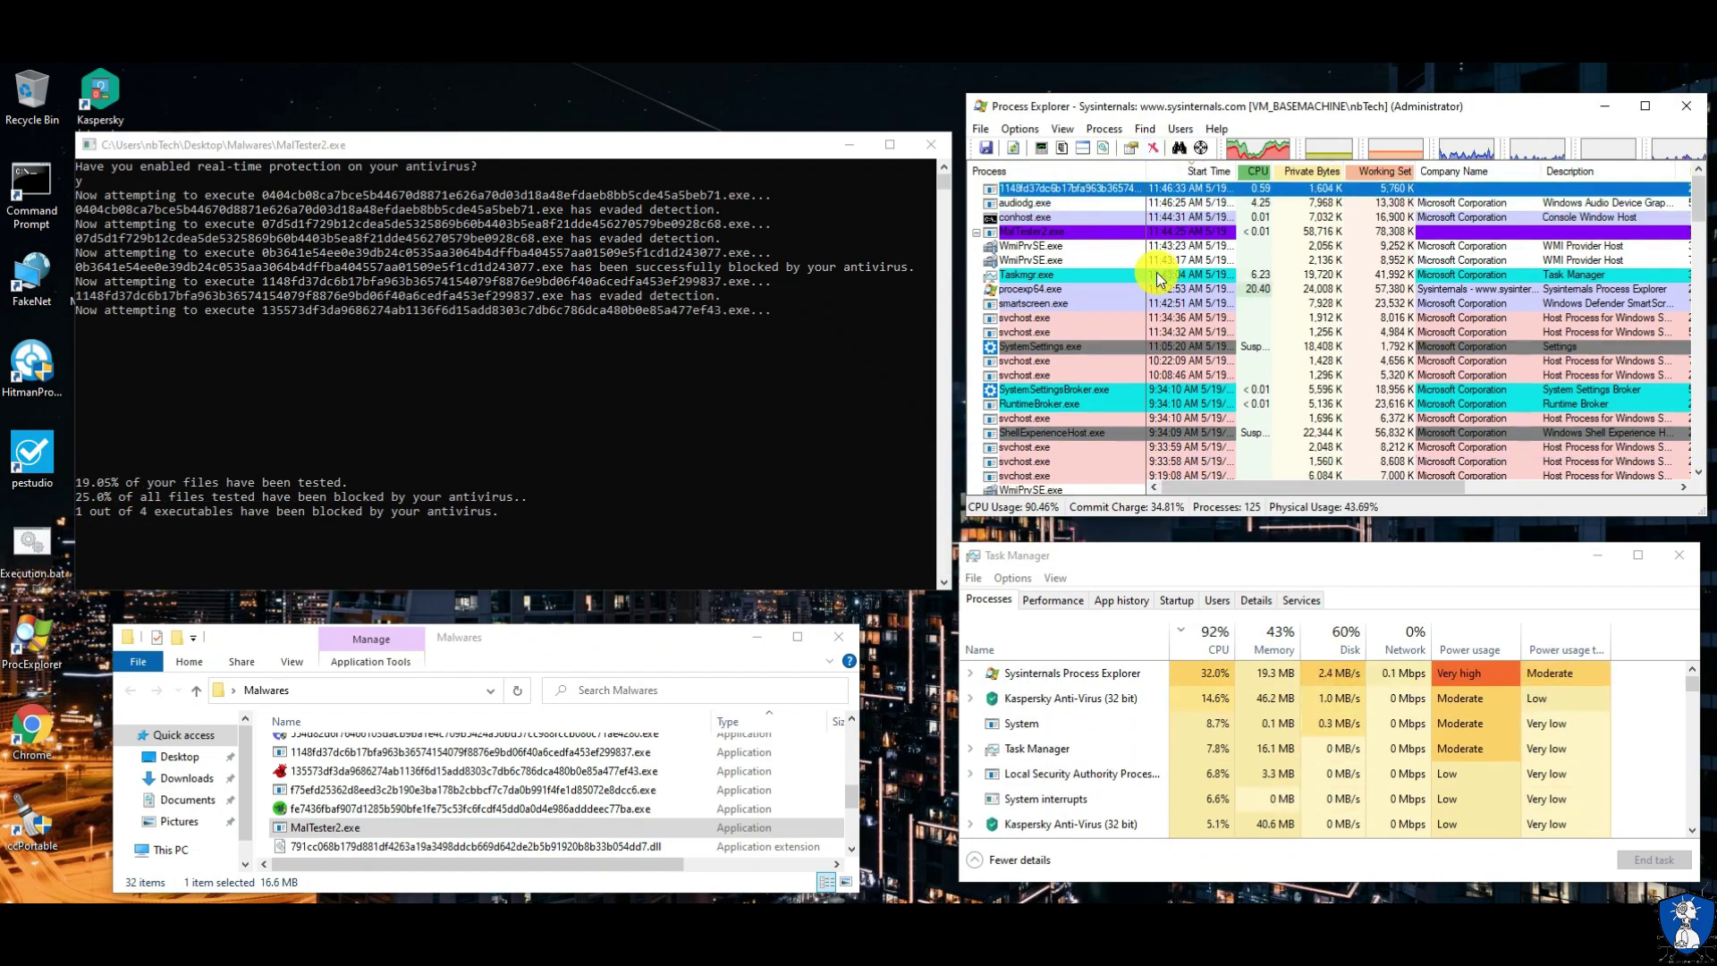
{"action": "left_click", "coordinate": [1097, 189]}
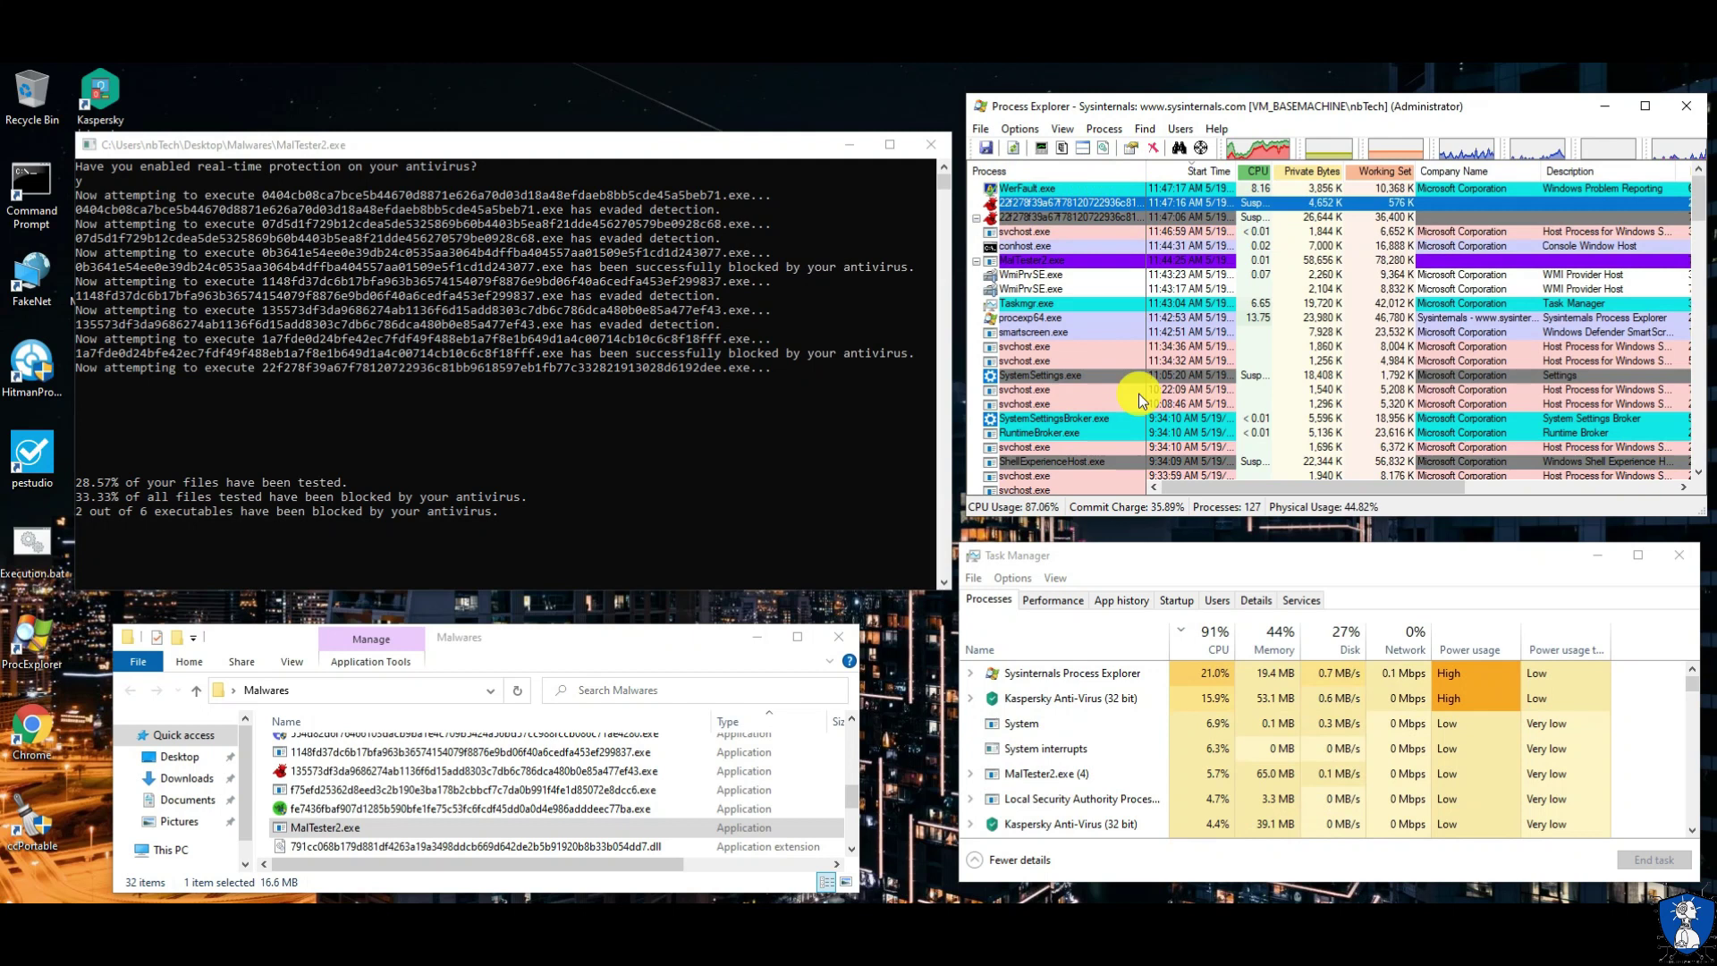
{"action": "left_click", "coordinate": [1107, 220]}
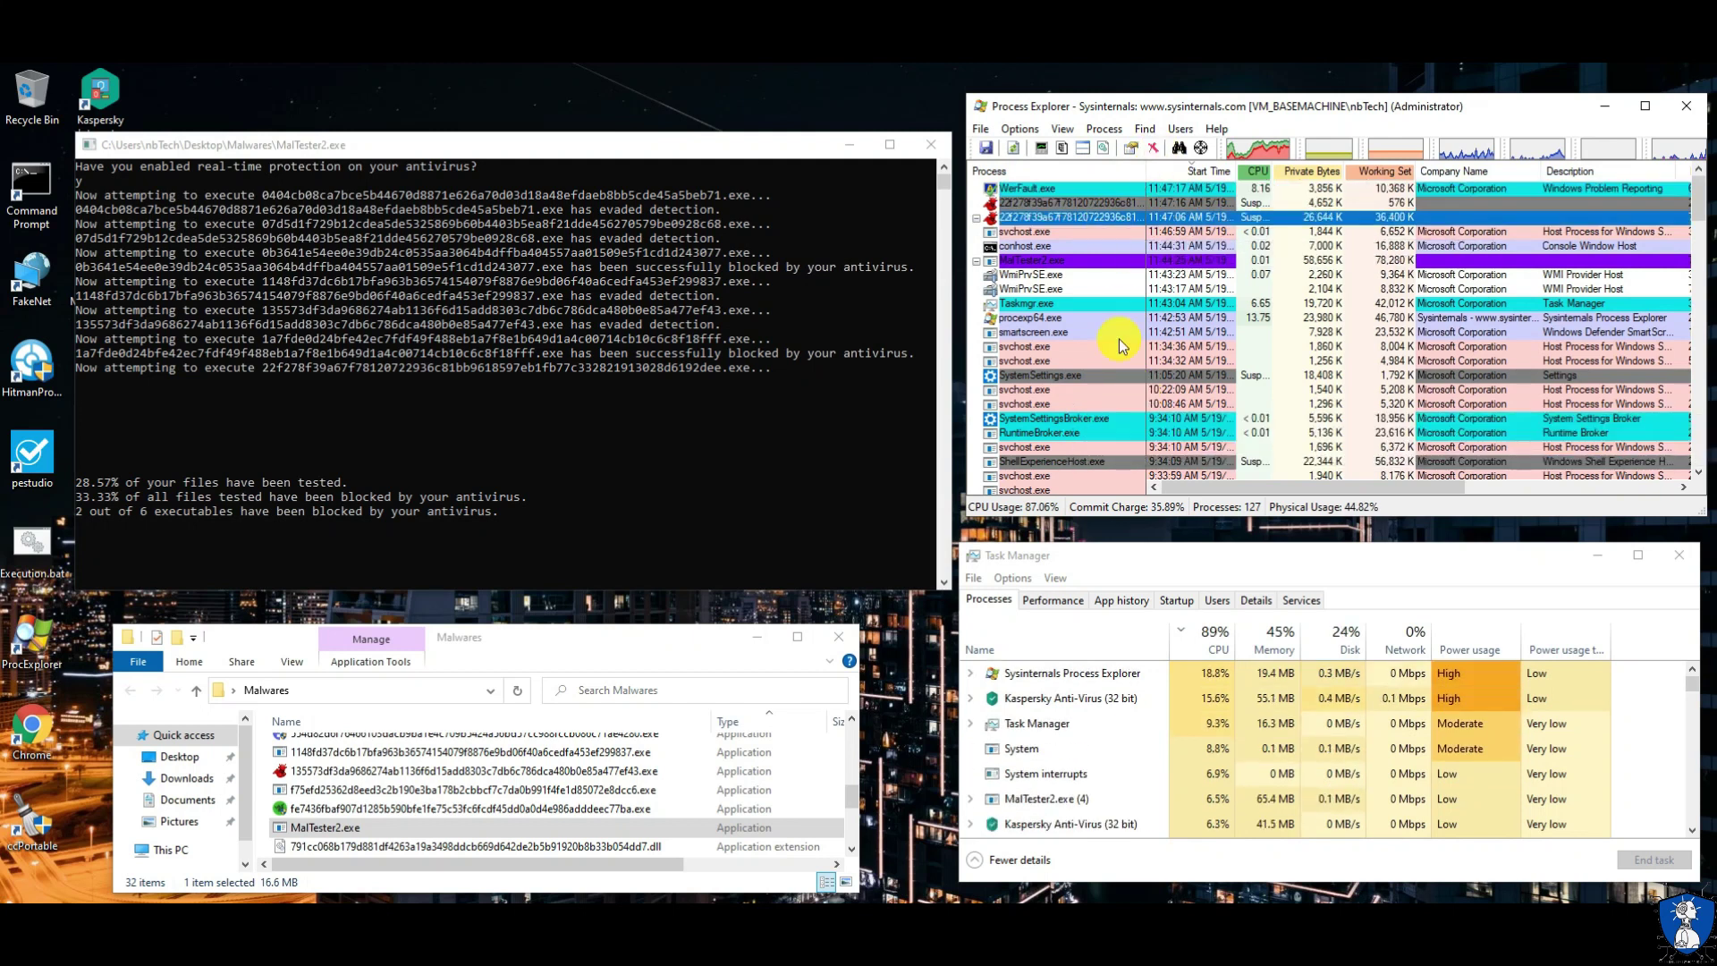
{"action": "left_click", "coordinate": [1059, 218]}
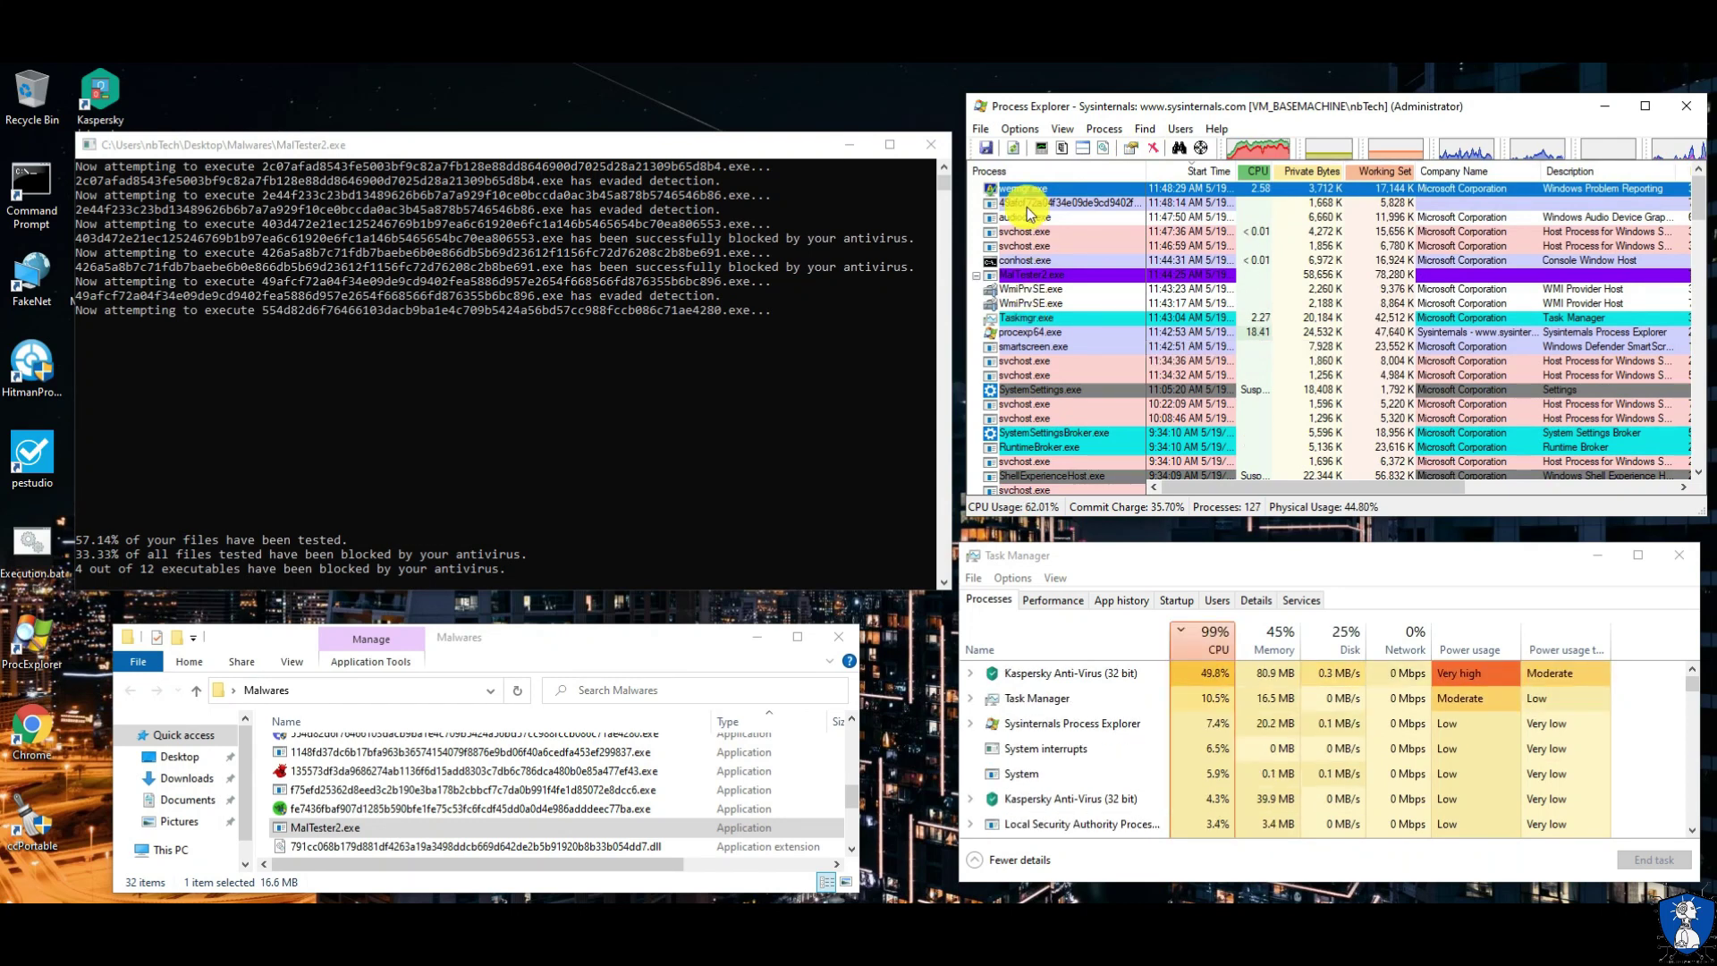
Step: Try to end the 49afcf72 and 554d82d6 sample processes in Process Explorer, dismissing any error message
{"action": "left_click", "coordinate": [1130, 202]}
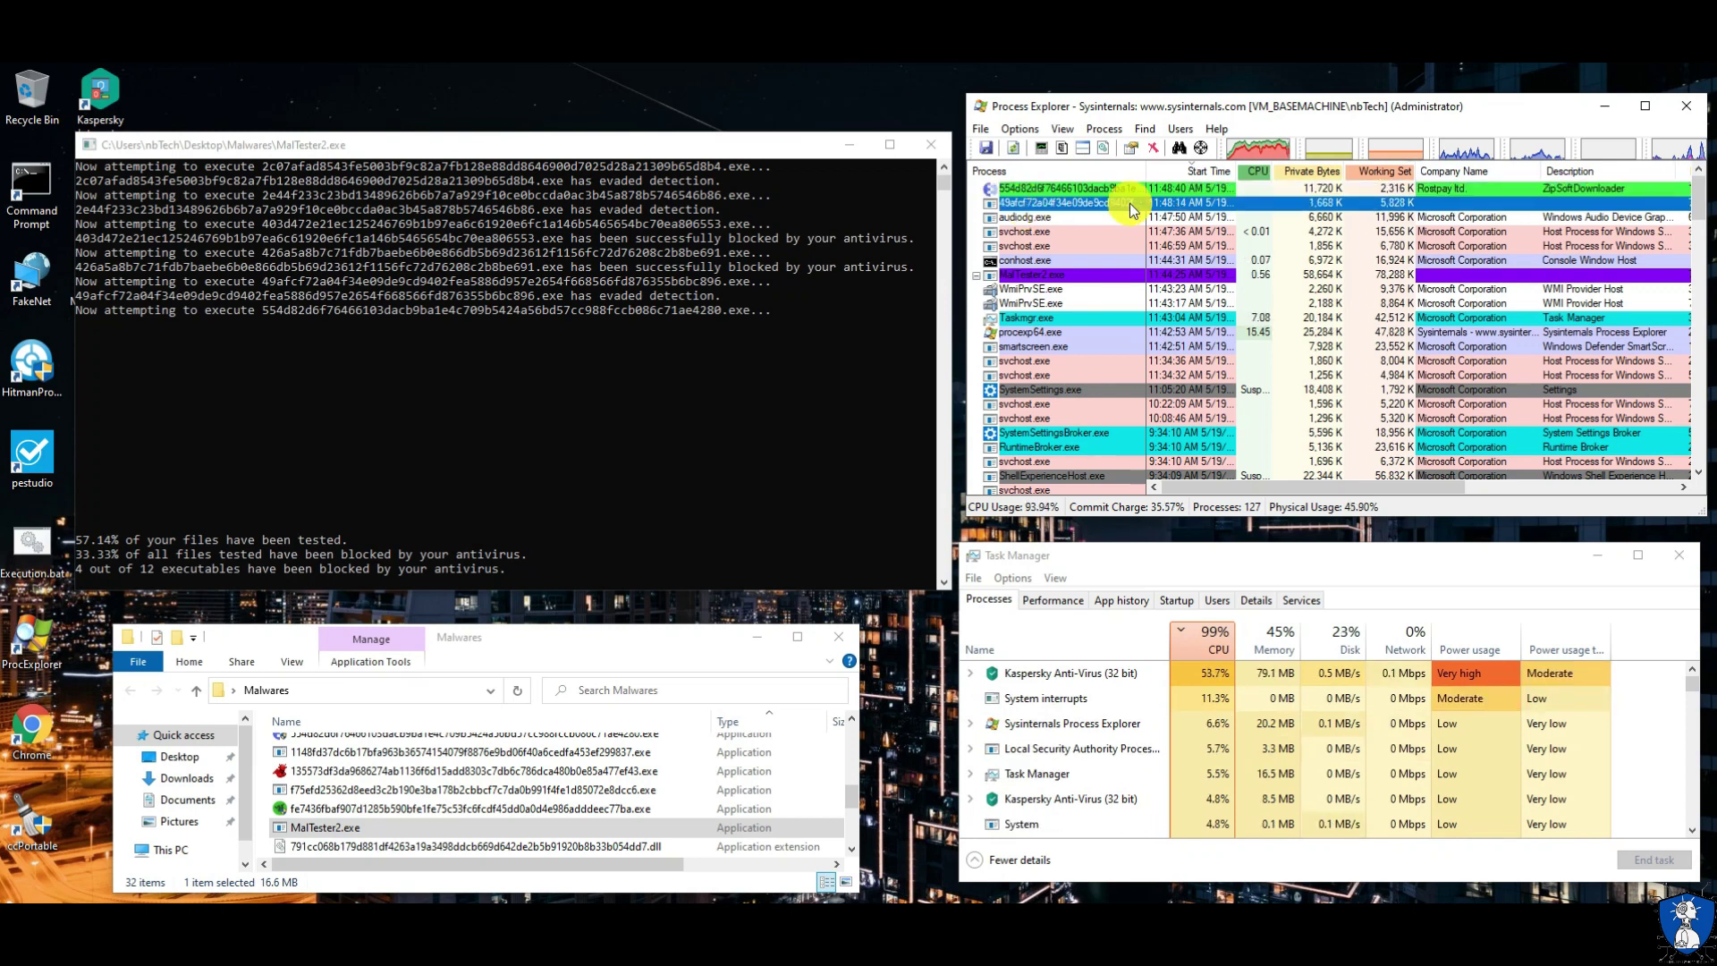
{"action": "left_click", "coordinate": [1153, 148]}
{"action": "left_click", "coordinate": [940, 552]}
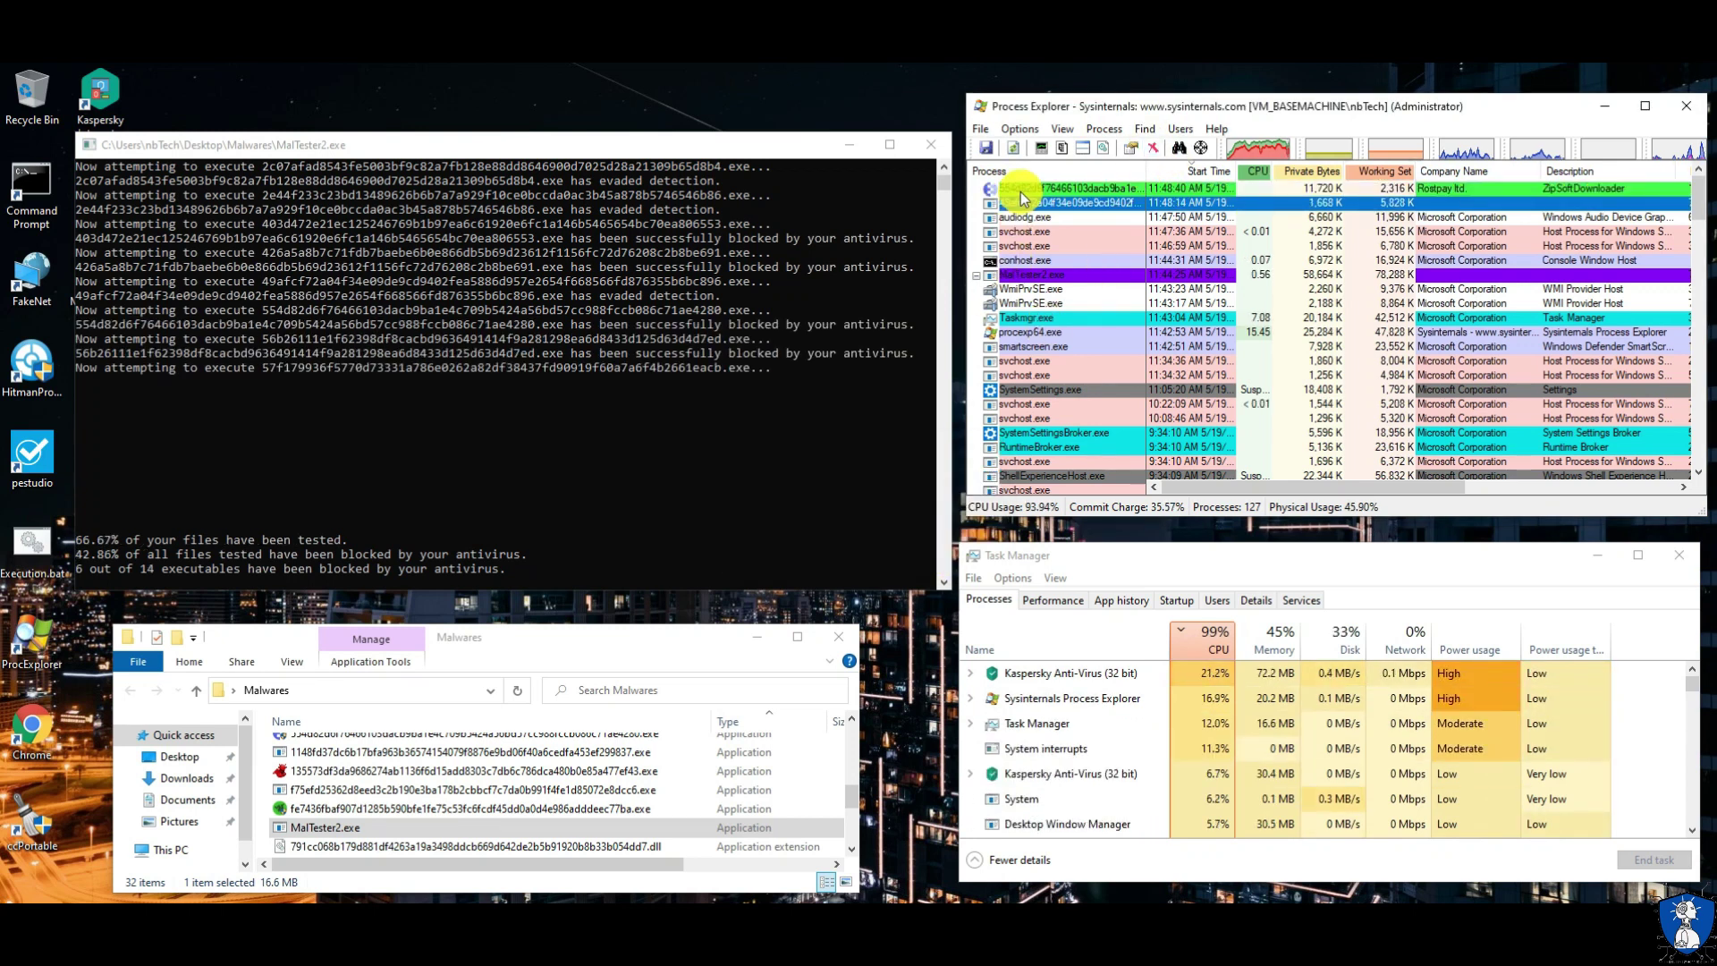
{"action": "left_click", "coordinate": [1140, 186]}
{"action": "key", "text": "Delete"}
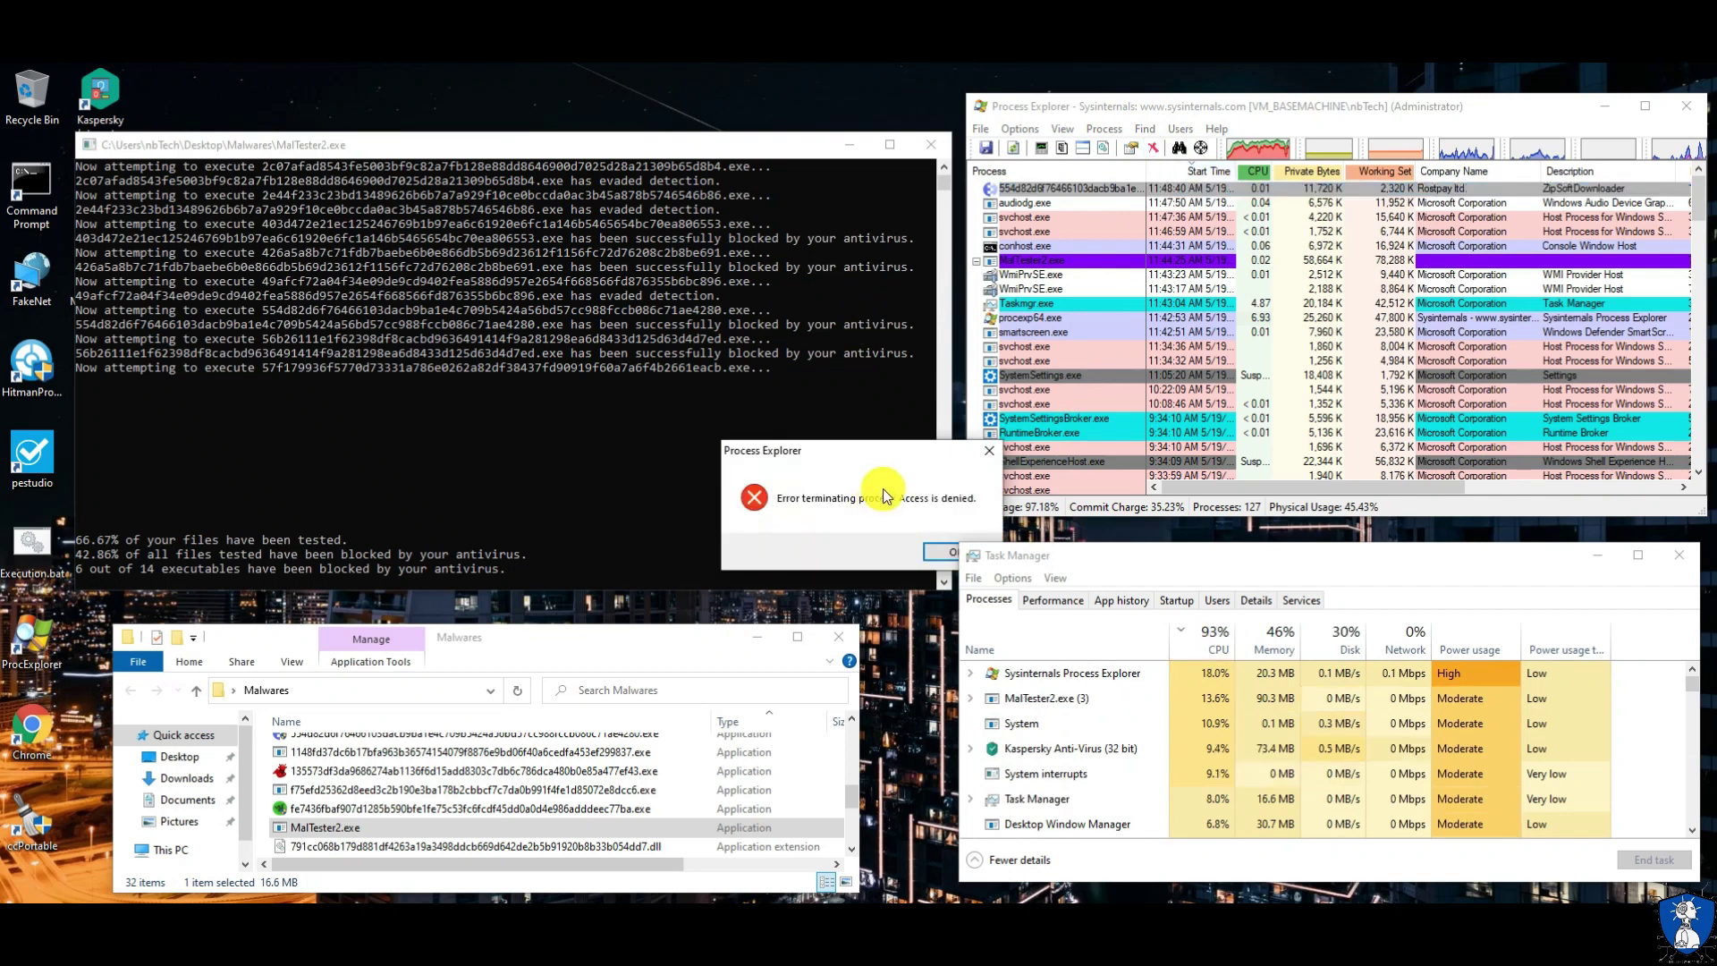
{"action": "key", "text": "Return"}
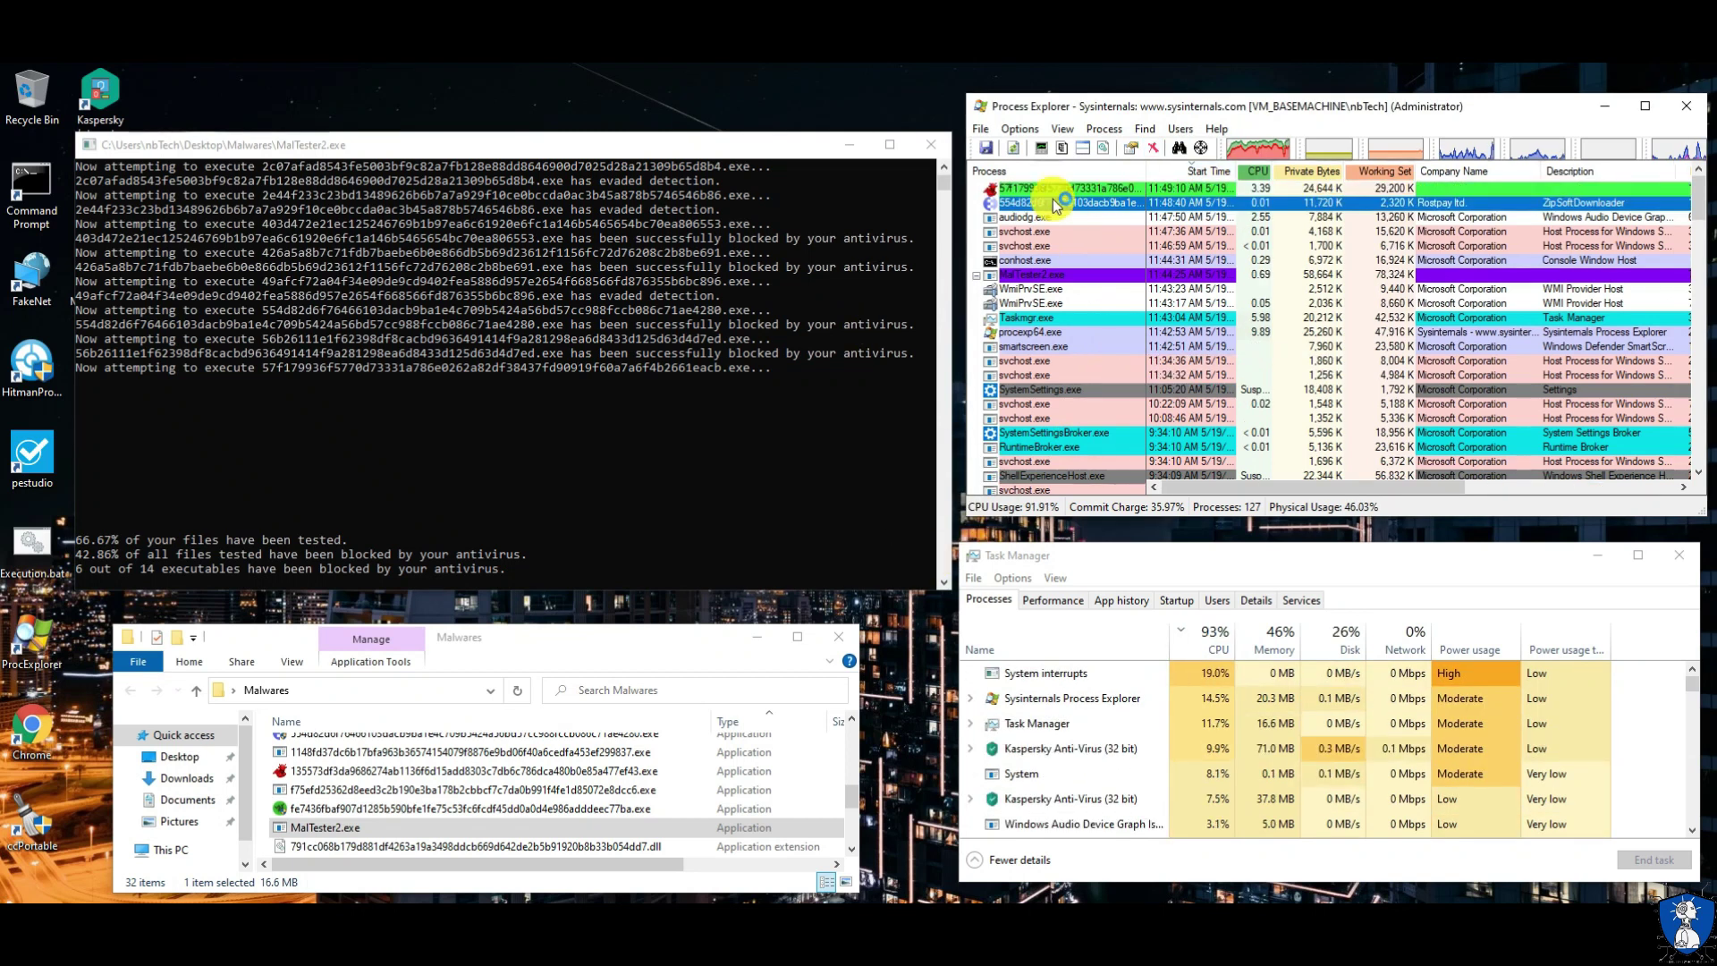
Step: End the processes started by the 57f17993 sample in Process Explorer so MalTester2 moves on to the next file
{"action": "left_click", "coordinate": [1050, 195]}
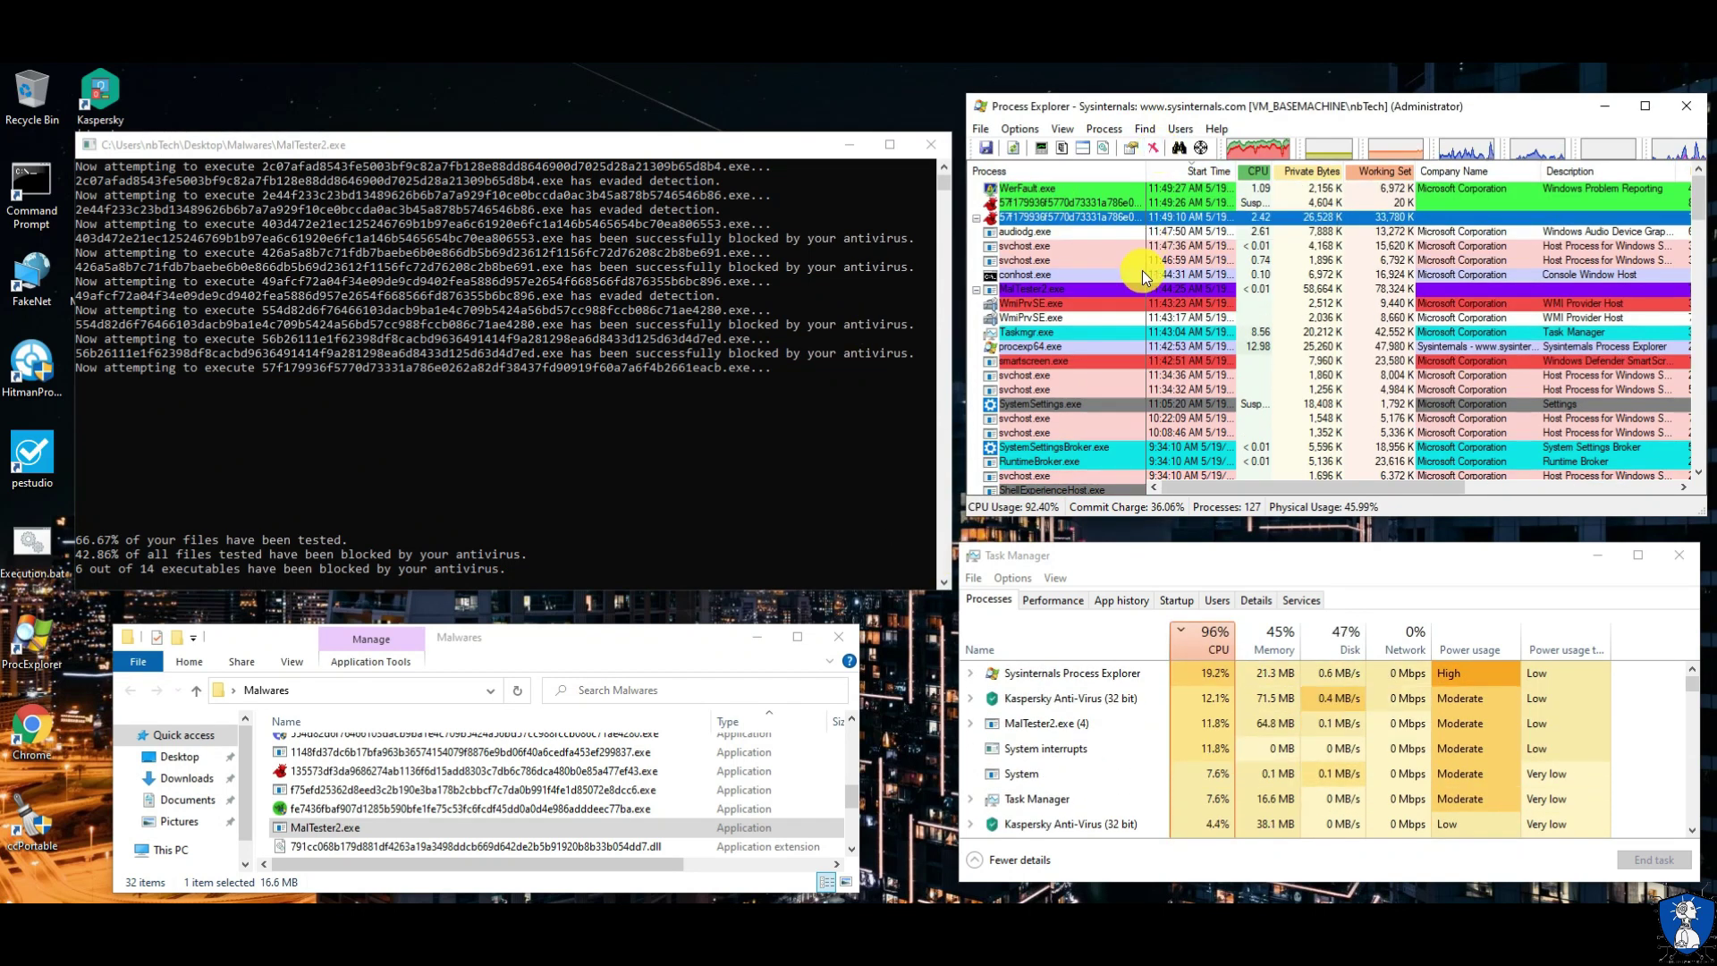
{"action": "left_click", "coordinate": [1039, 204]}
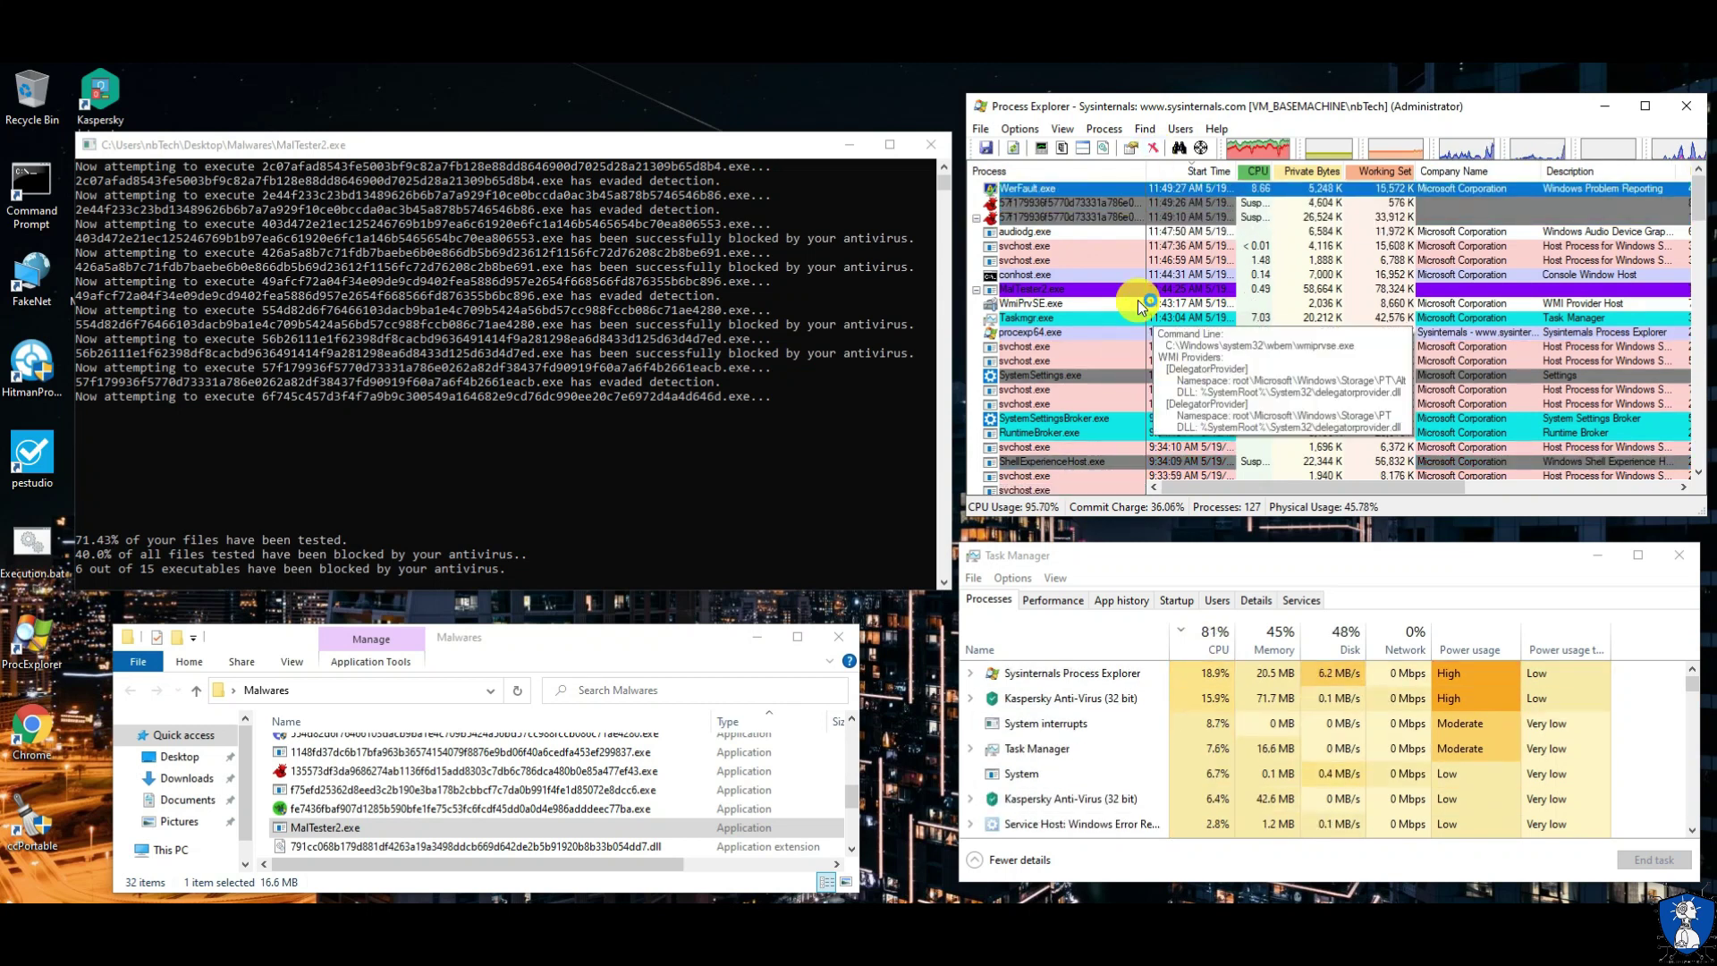
{"action": "left_click", "coordinate": [1055, 219]}
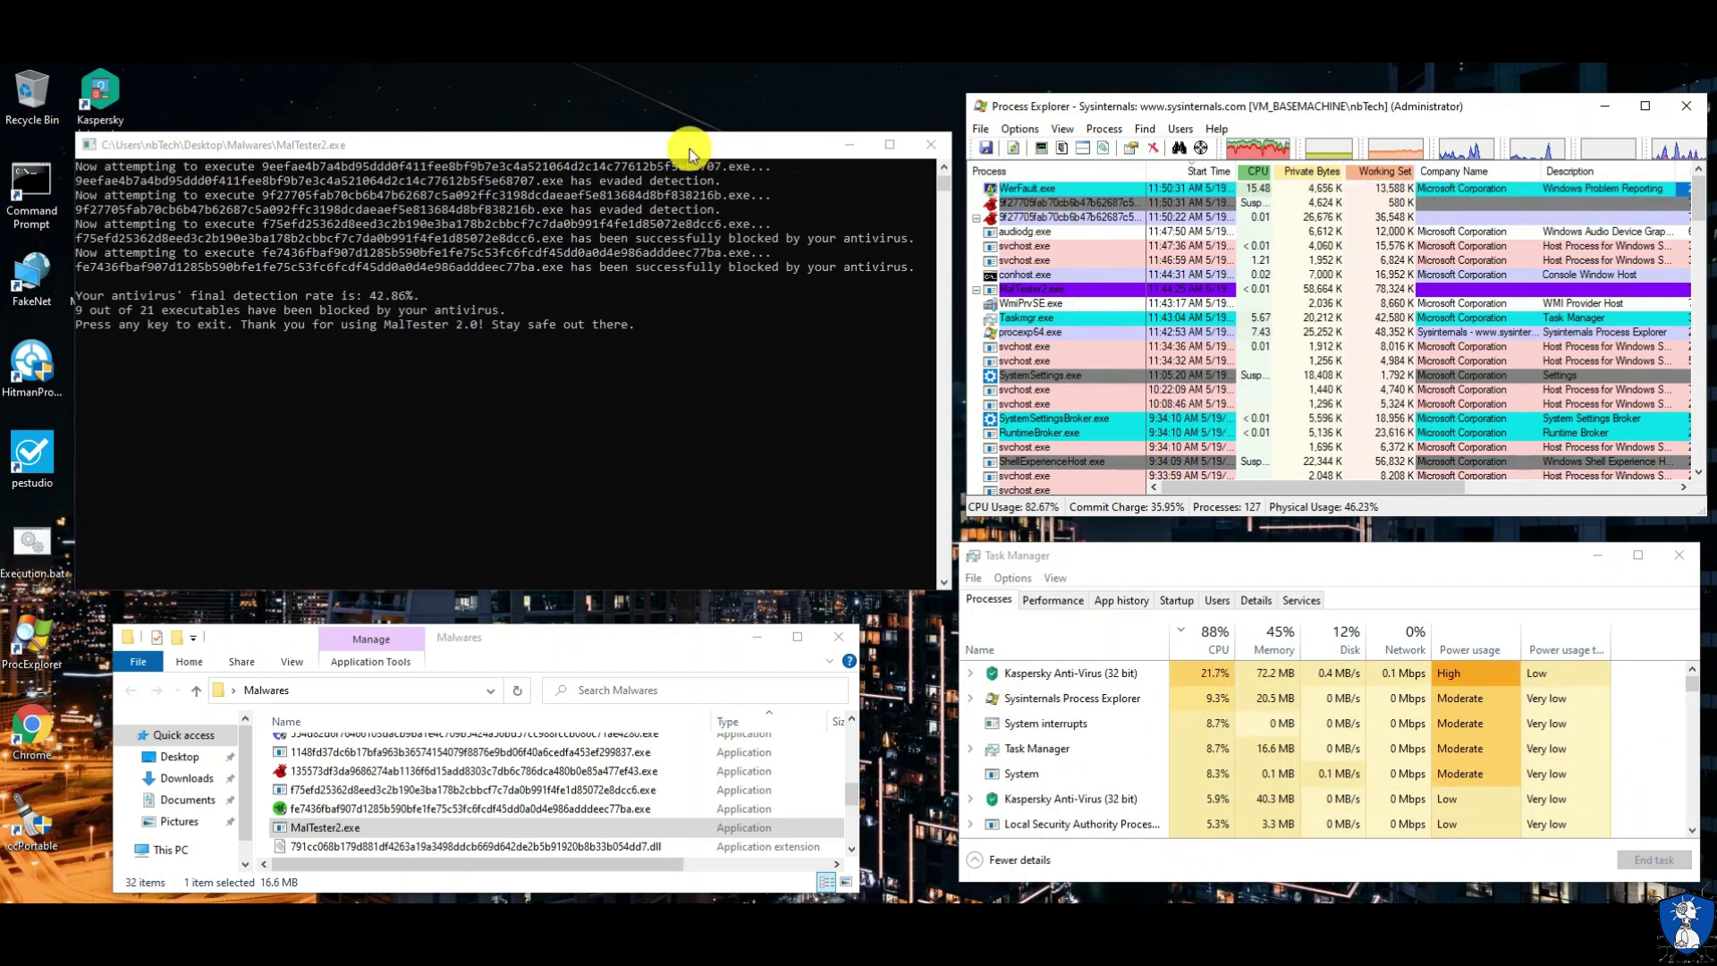
Step: Try to end the 9f27705f sample's process, and close Process Explorer and Task Manager
{"action": "left_click", "coordinate": [1059, 216]}
{"action": "left_click", "coordinate": [1152, 148]}
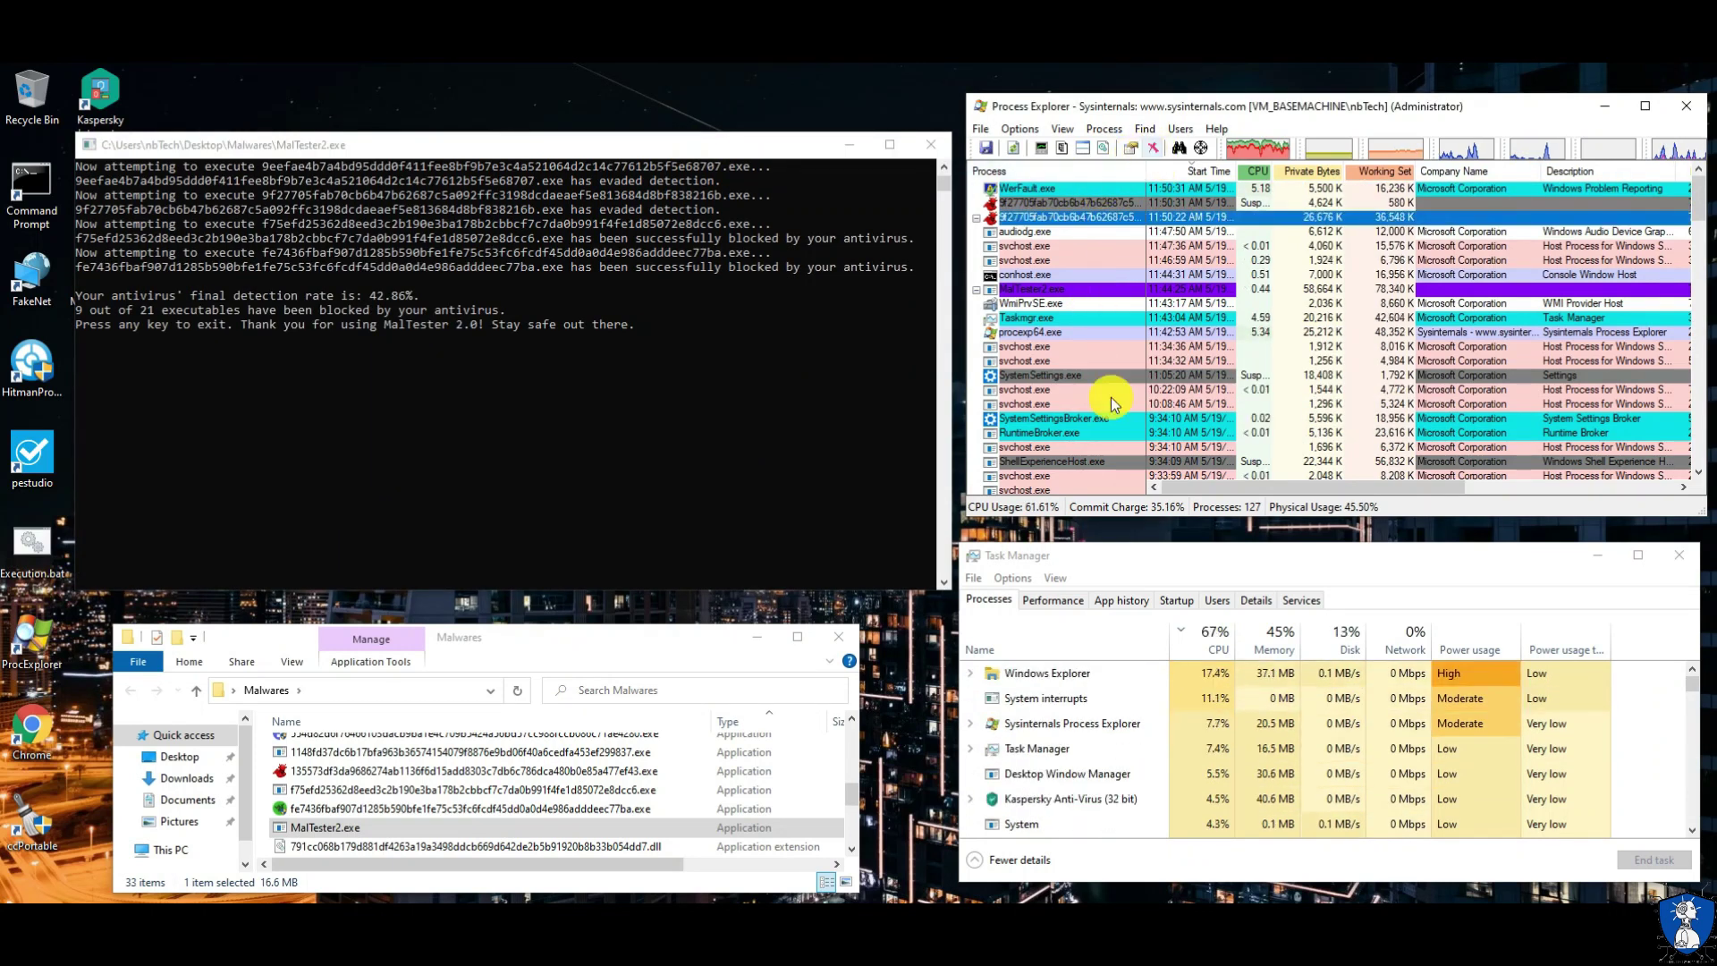
{"action": "left_click", "coordinate": [939, 566]}
{"action": "left_click", "coordinate": [1687, 109]}
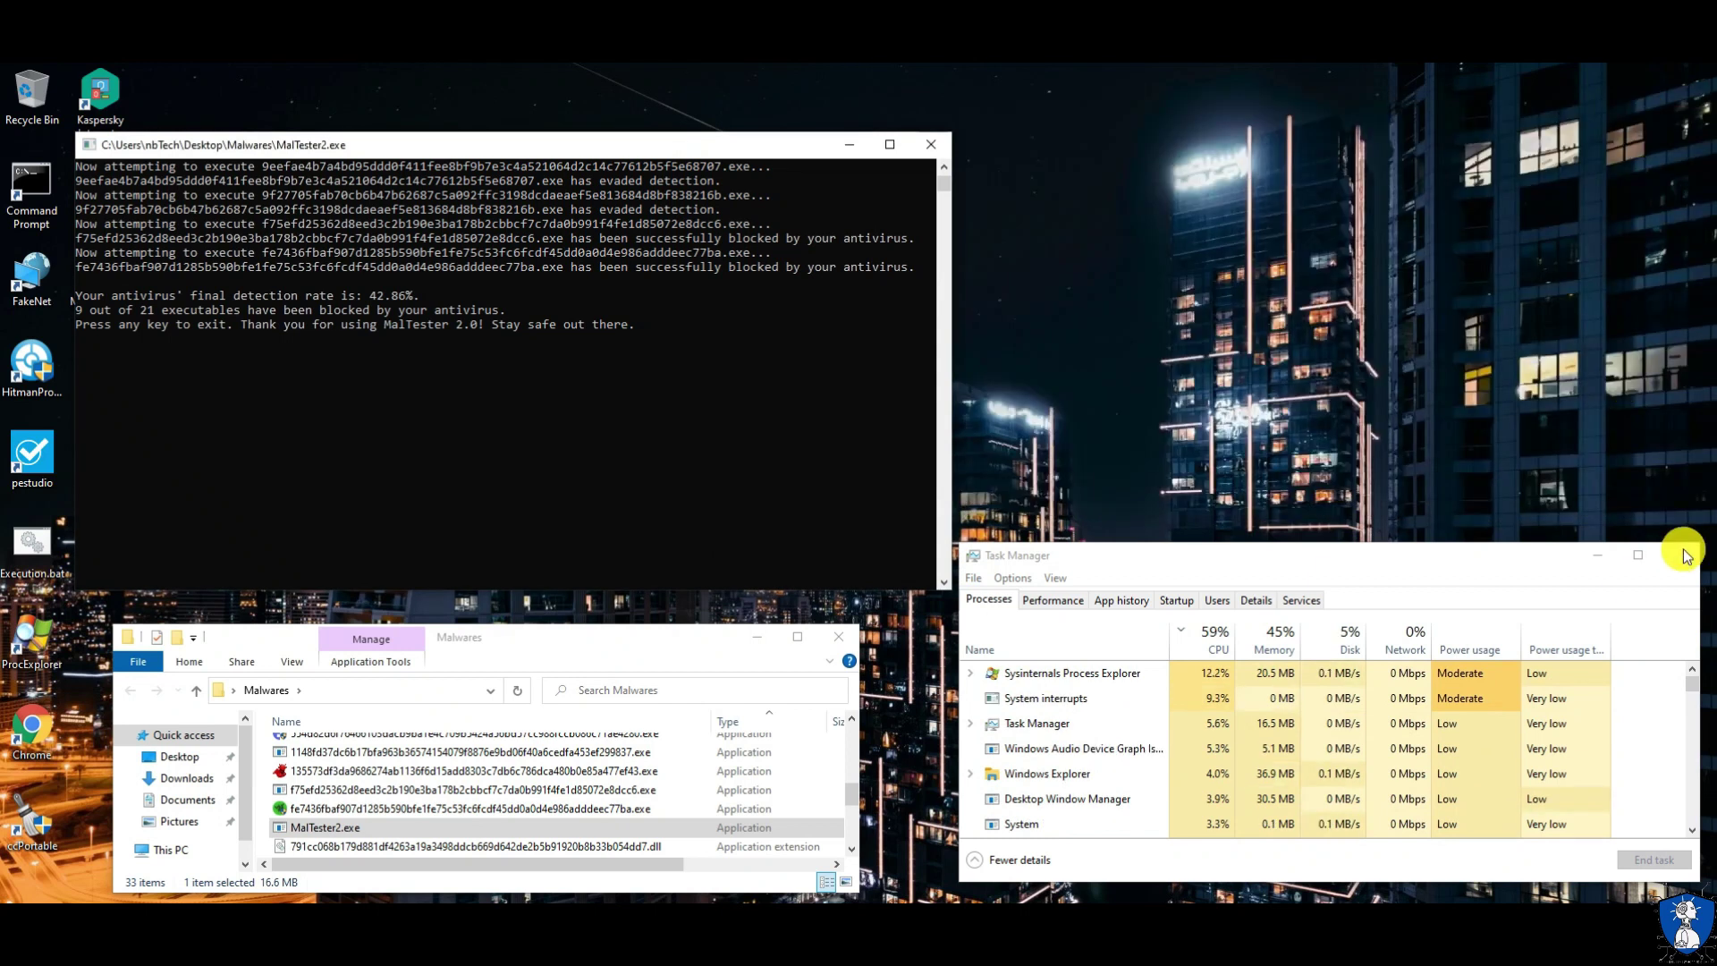
{"action": "left_click", "coordinate": [1679, 556]}
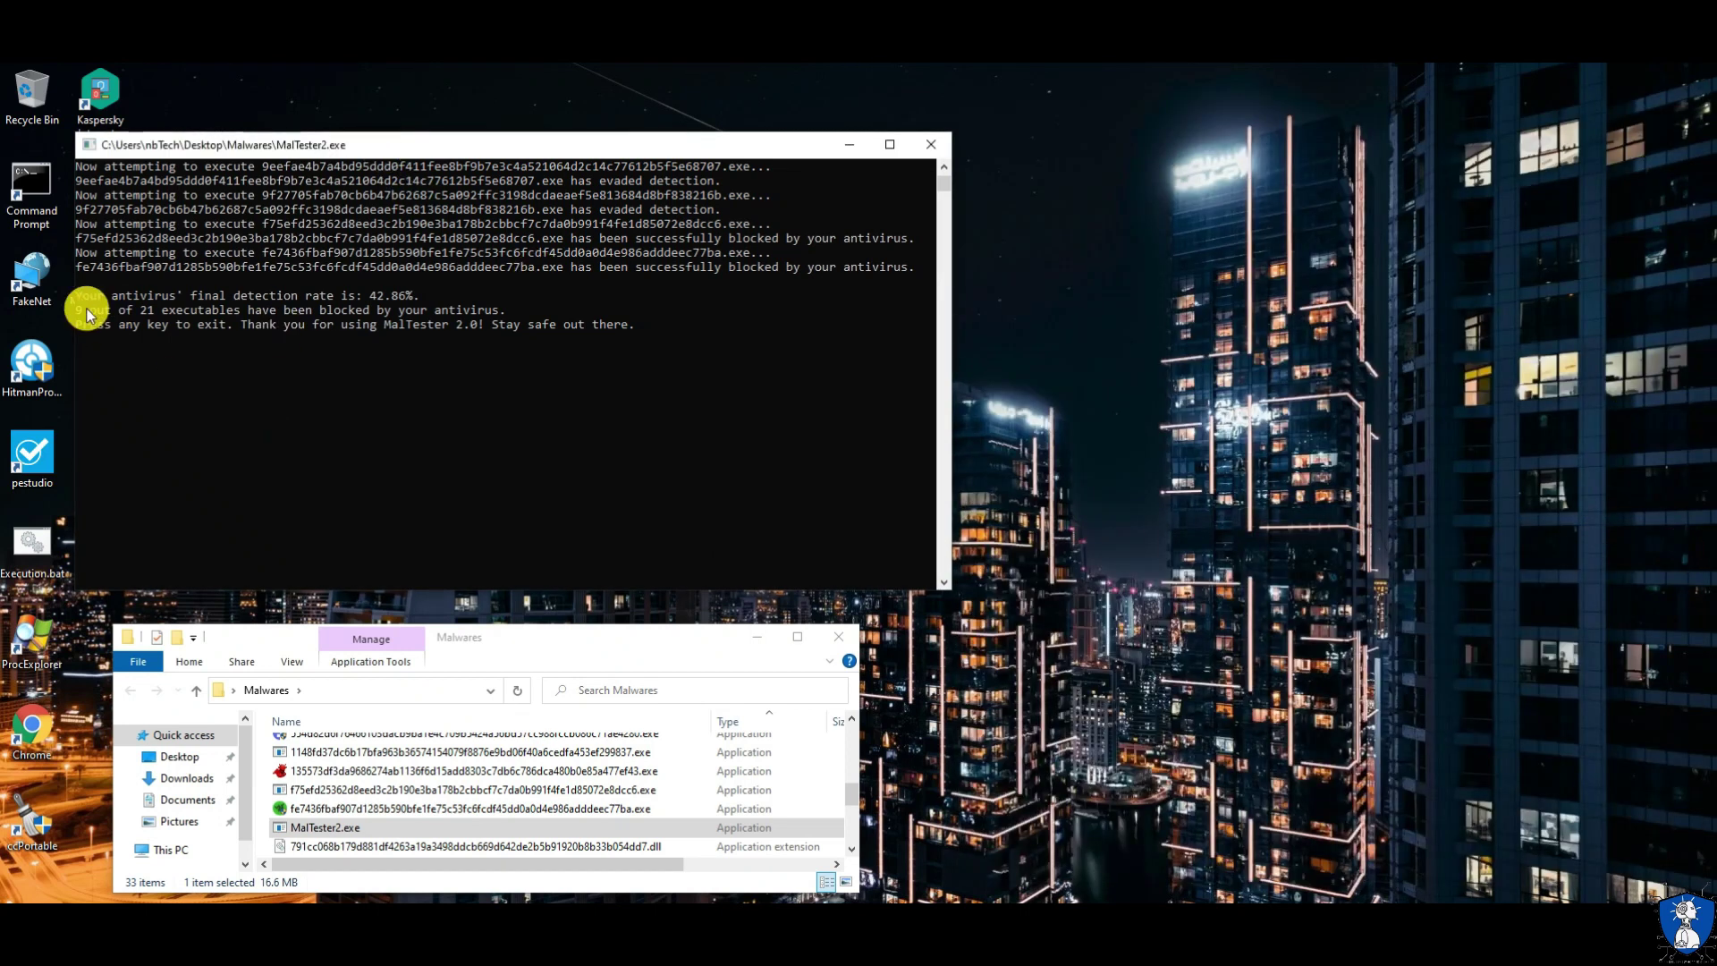
Step: Read the final detection rate and blocked-executables count in MalTester2's console, and exit it
{"action": "left_click", "coordinate": [395, 295]}
{"action": "left_click_drag", "start_coordinate": [82, 311], "coordinate": [493, 324]}
{"action": "key", "text": "Return"}
{"action": "key", "text": "Return"}
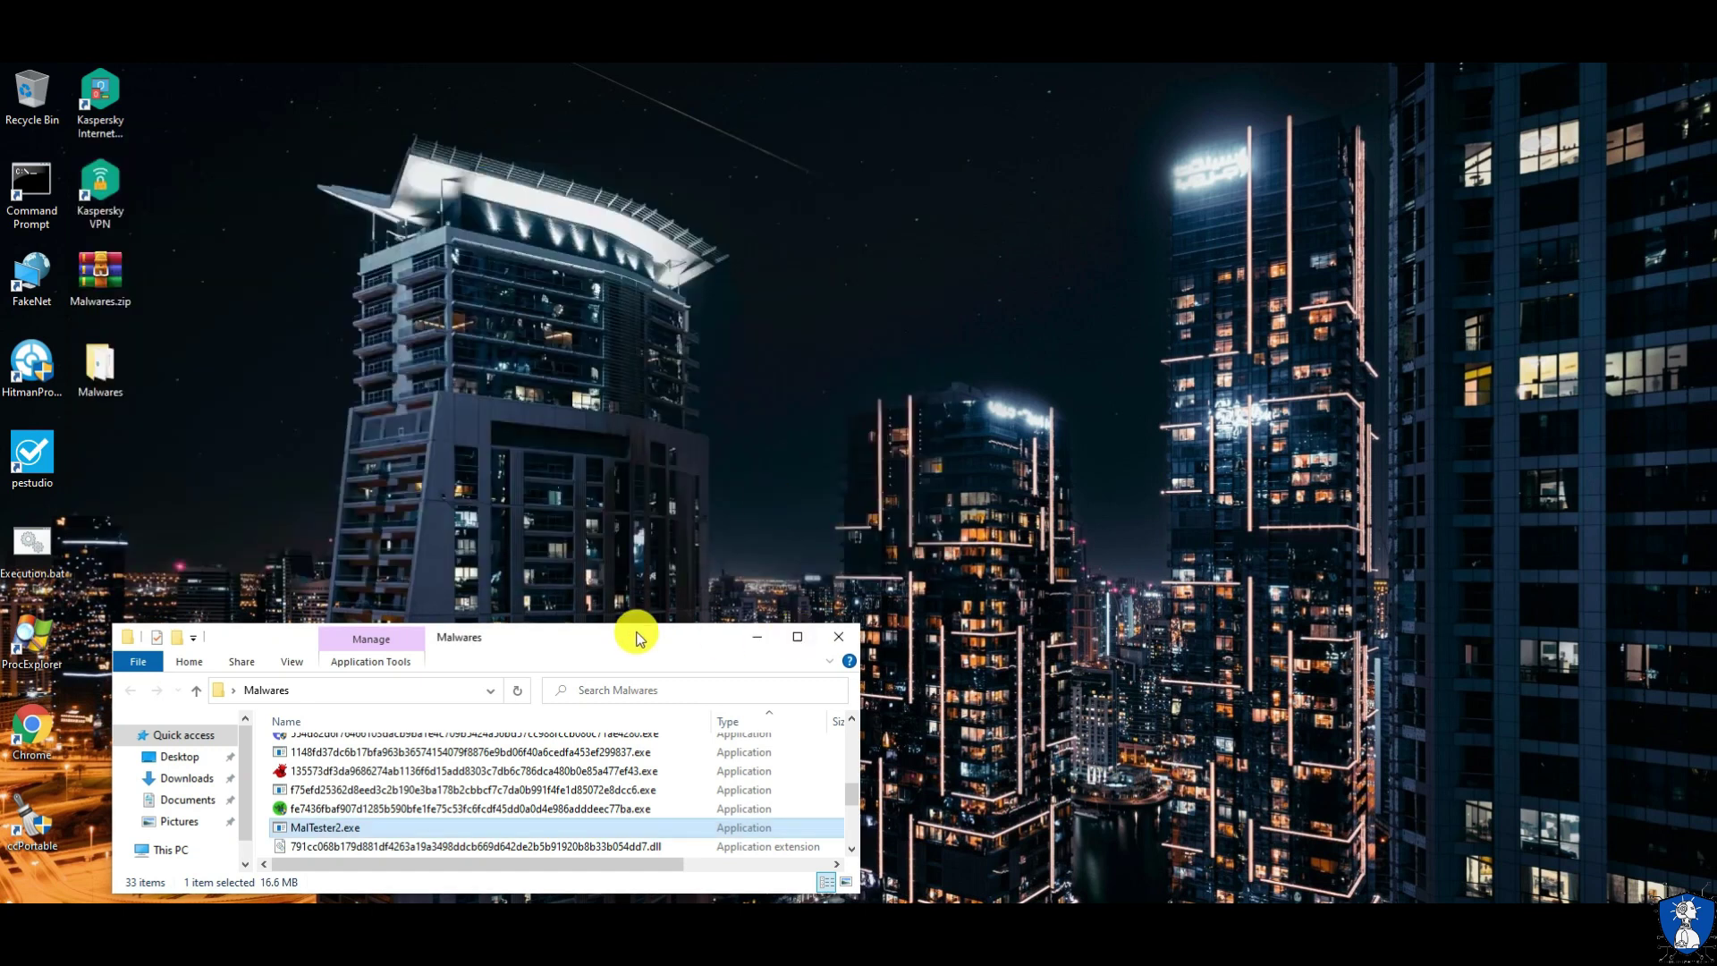
Step: Enlarge and reposition the Malwares folder window, check which files remain in it, and close it
{"action": "left_click_drag", "start_coordinate": [632, 624], "coordinate": [632, 244]}
{"action": "left_click_drag", "start_coordinate": [862, 523], "coordinate": [1094, 523]}
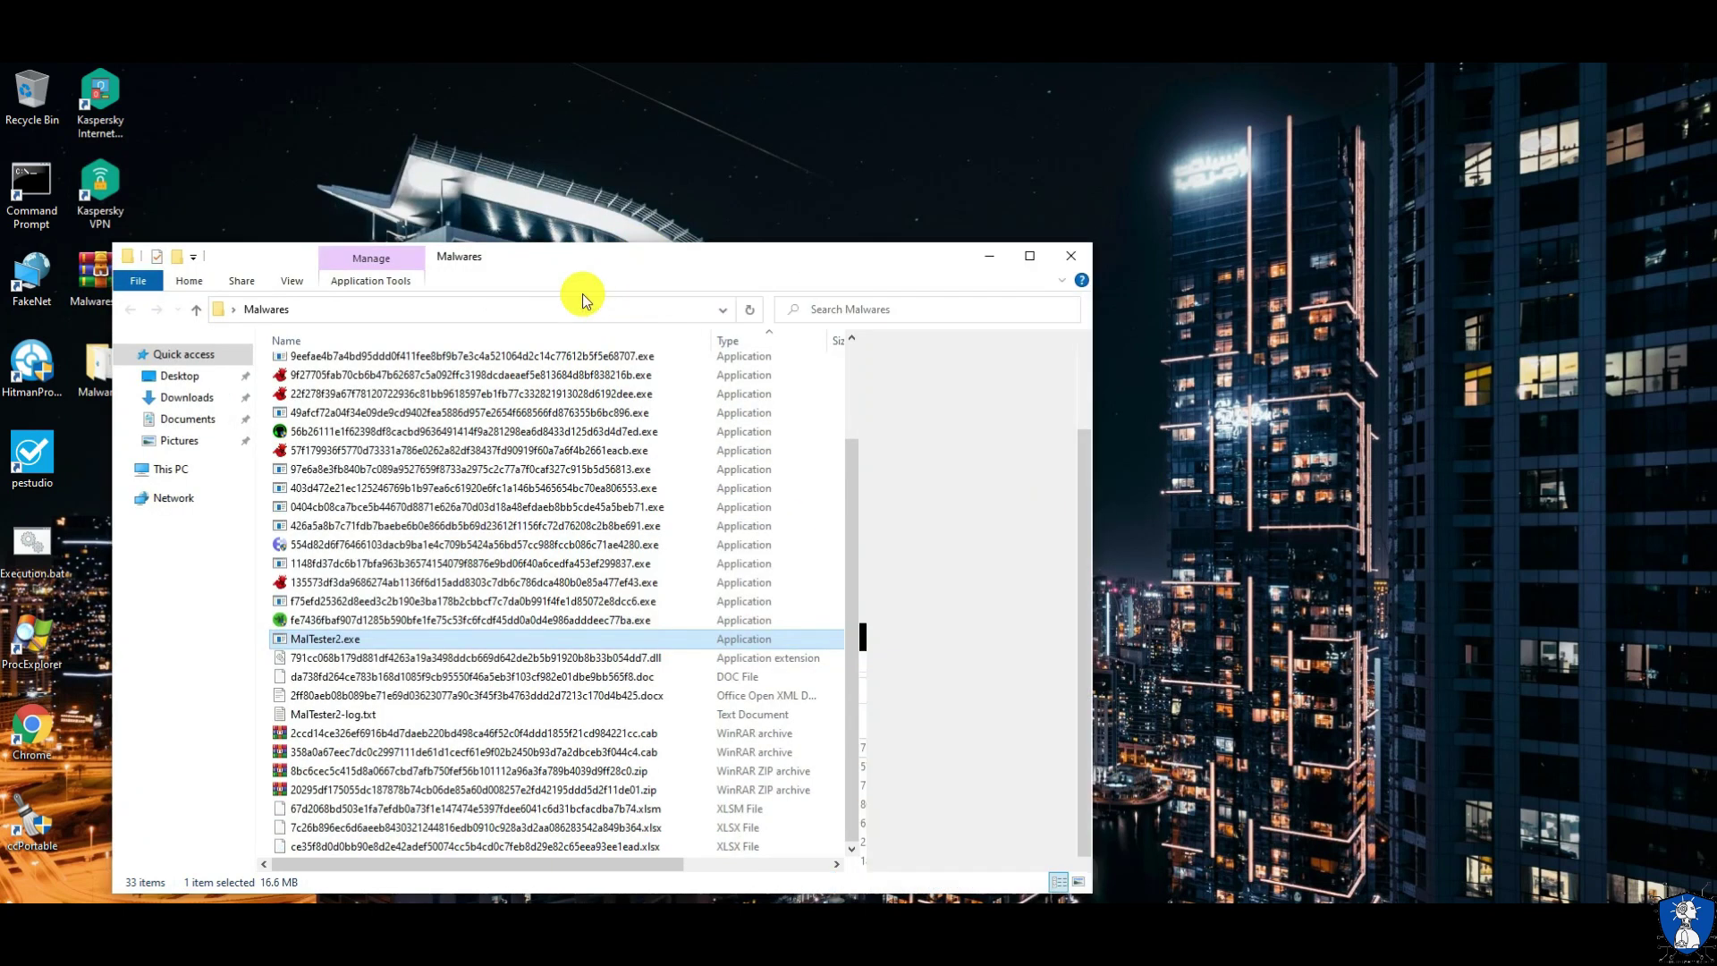
{"action": "left_click_drag", "start_coordinate": [582, 293], "coordinate": [686, 239]}
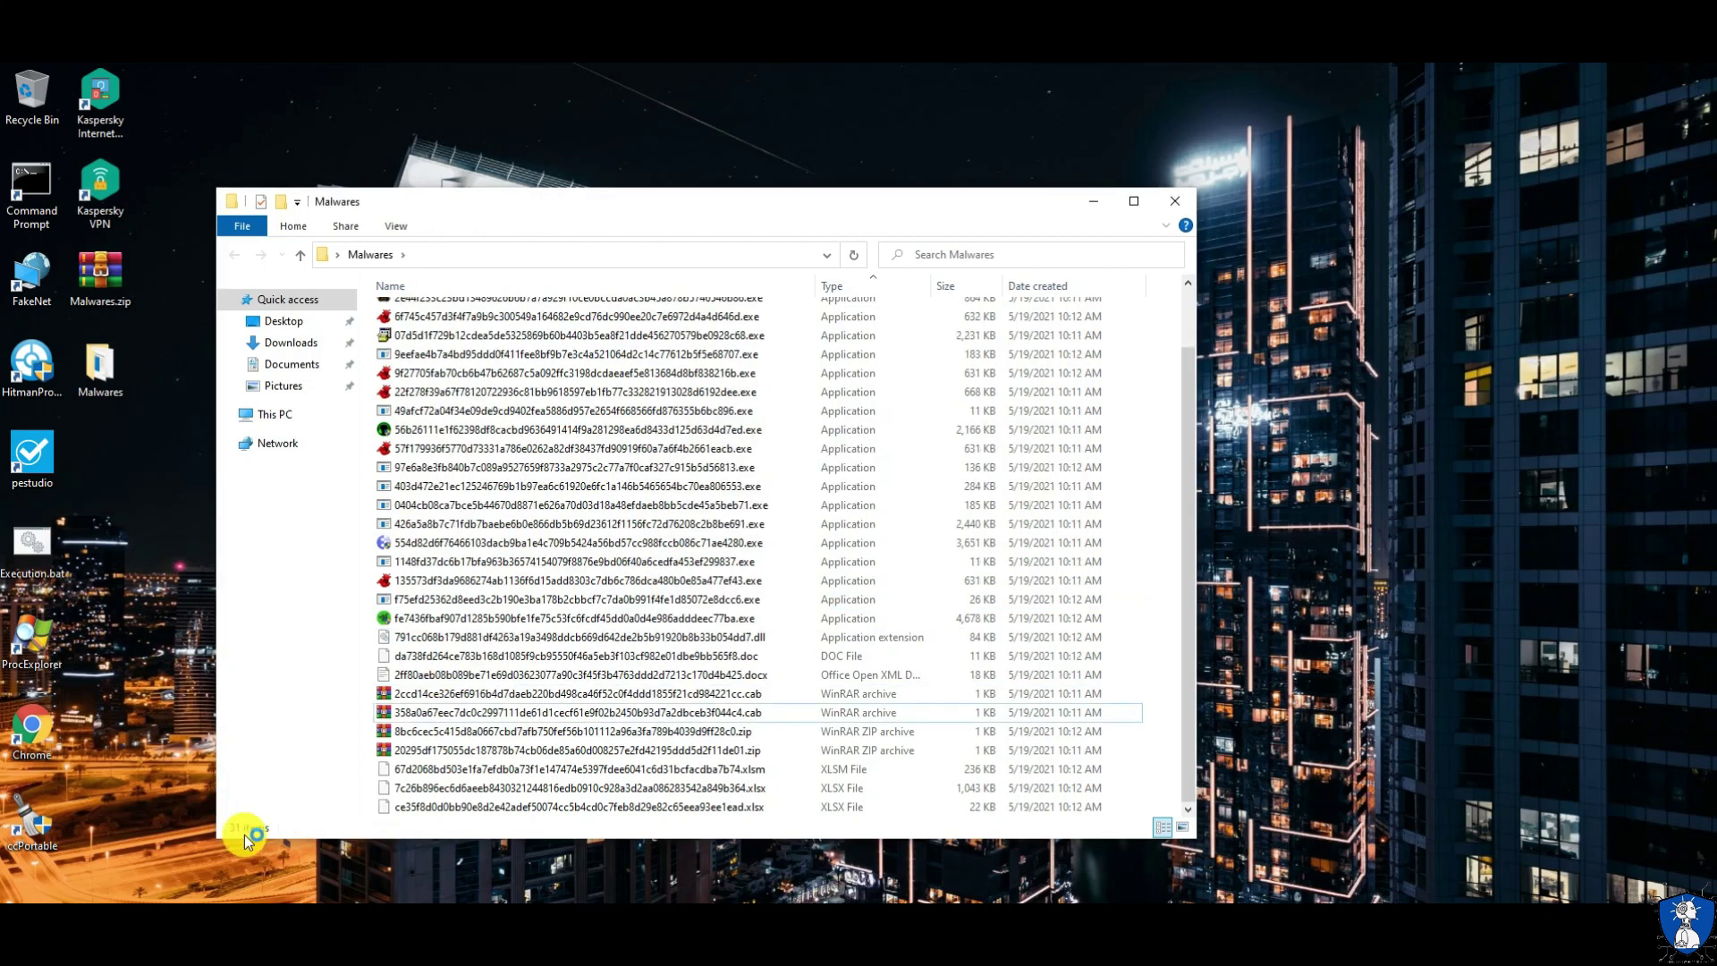
{"action": "left_click", "coordinate": [1175, 201]}
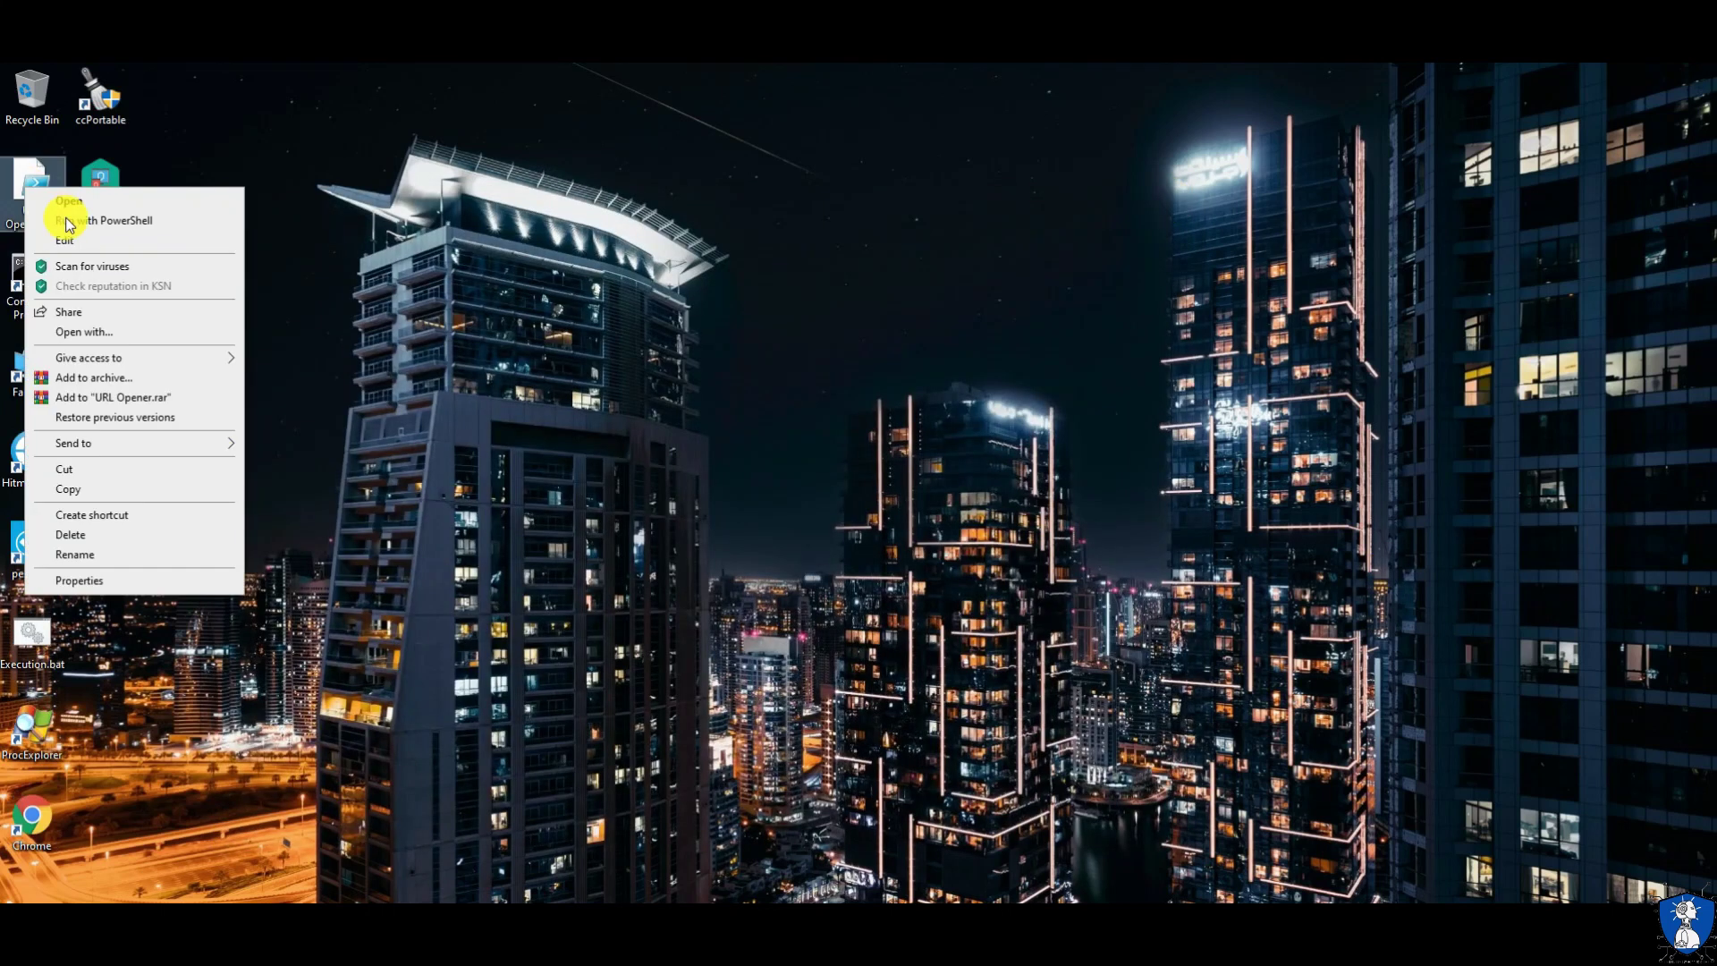
Step: Run the URL Opener.ps1 script with PowerShell to test the malicious URLs, and close the incognito browser window and the script
{"action": "left_click", "coordinate": [66, 220]}
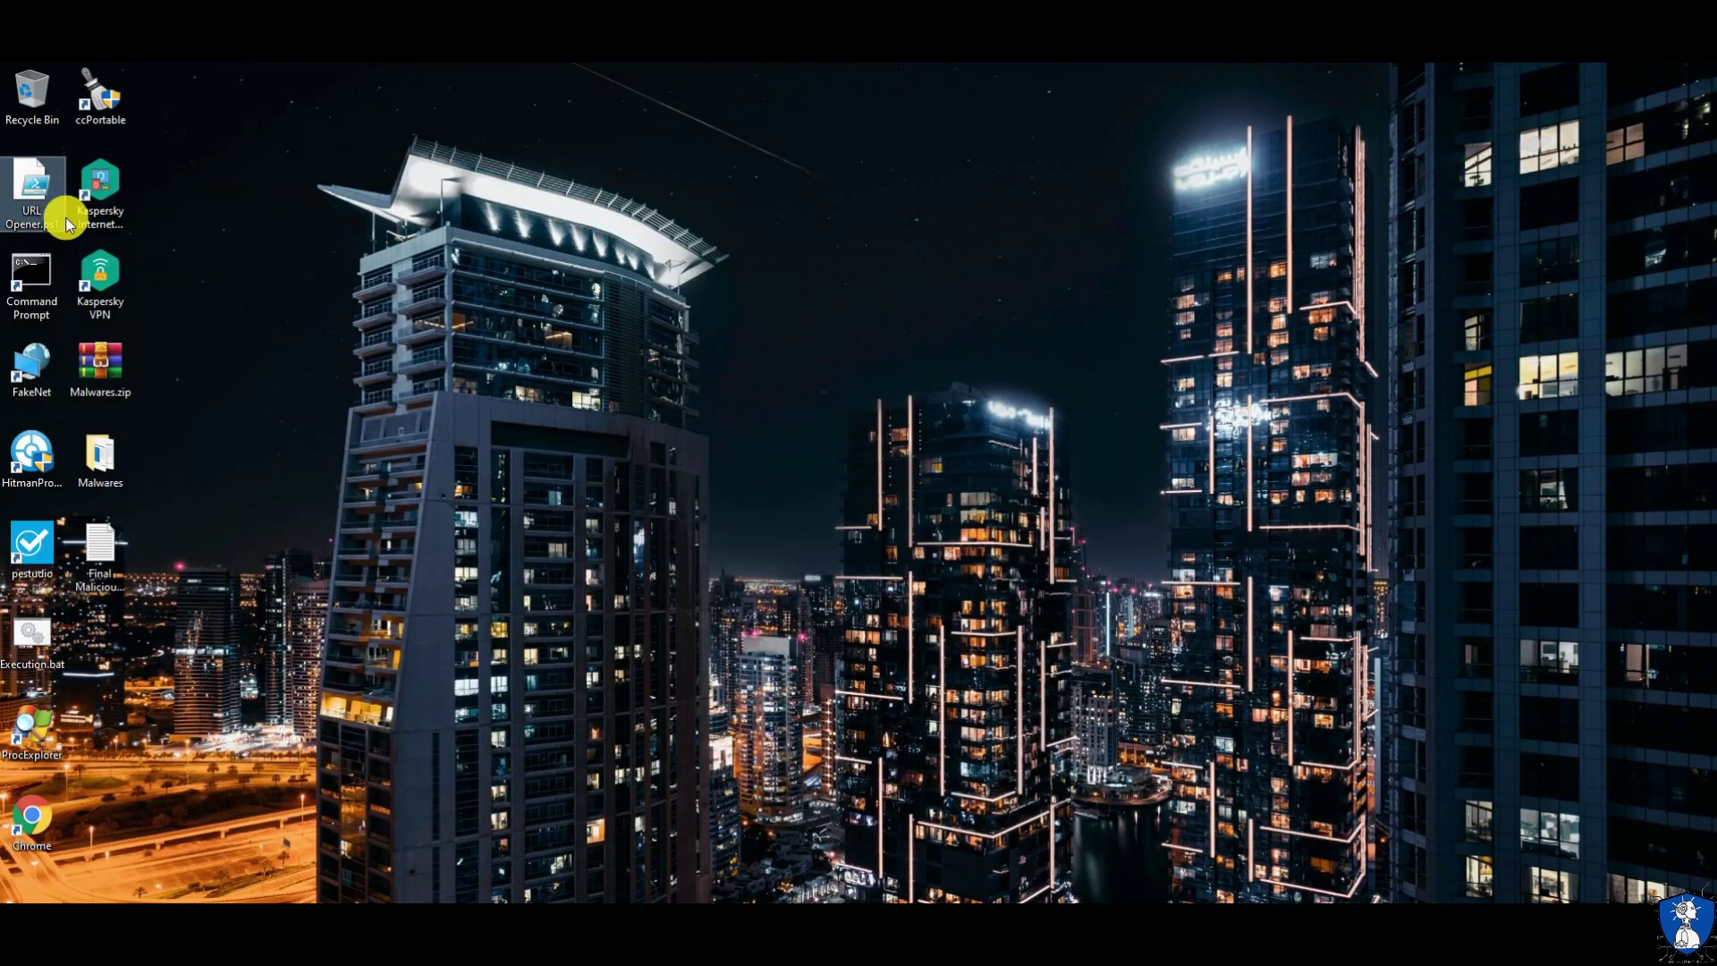
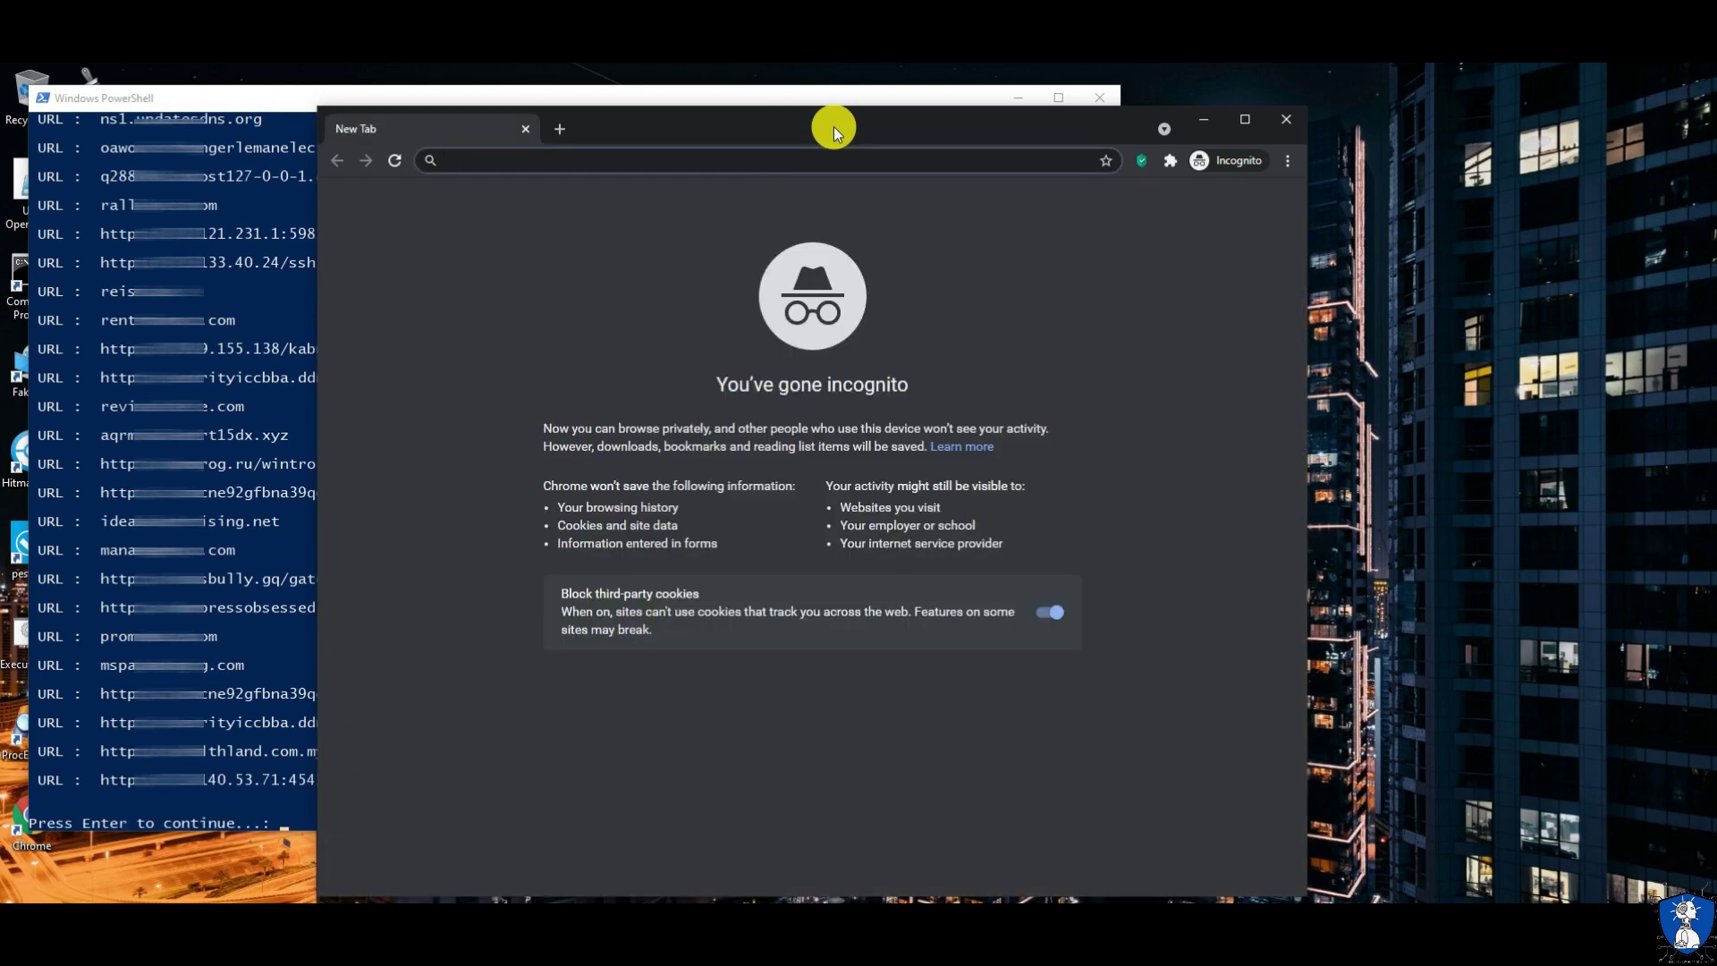
{"action": "left_click", "coordinate": [1285, 118]}
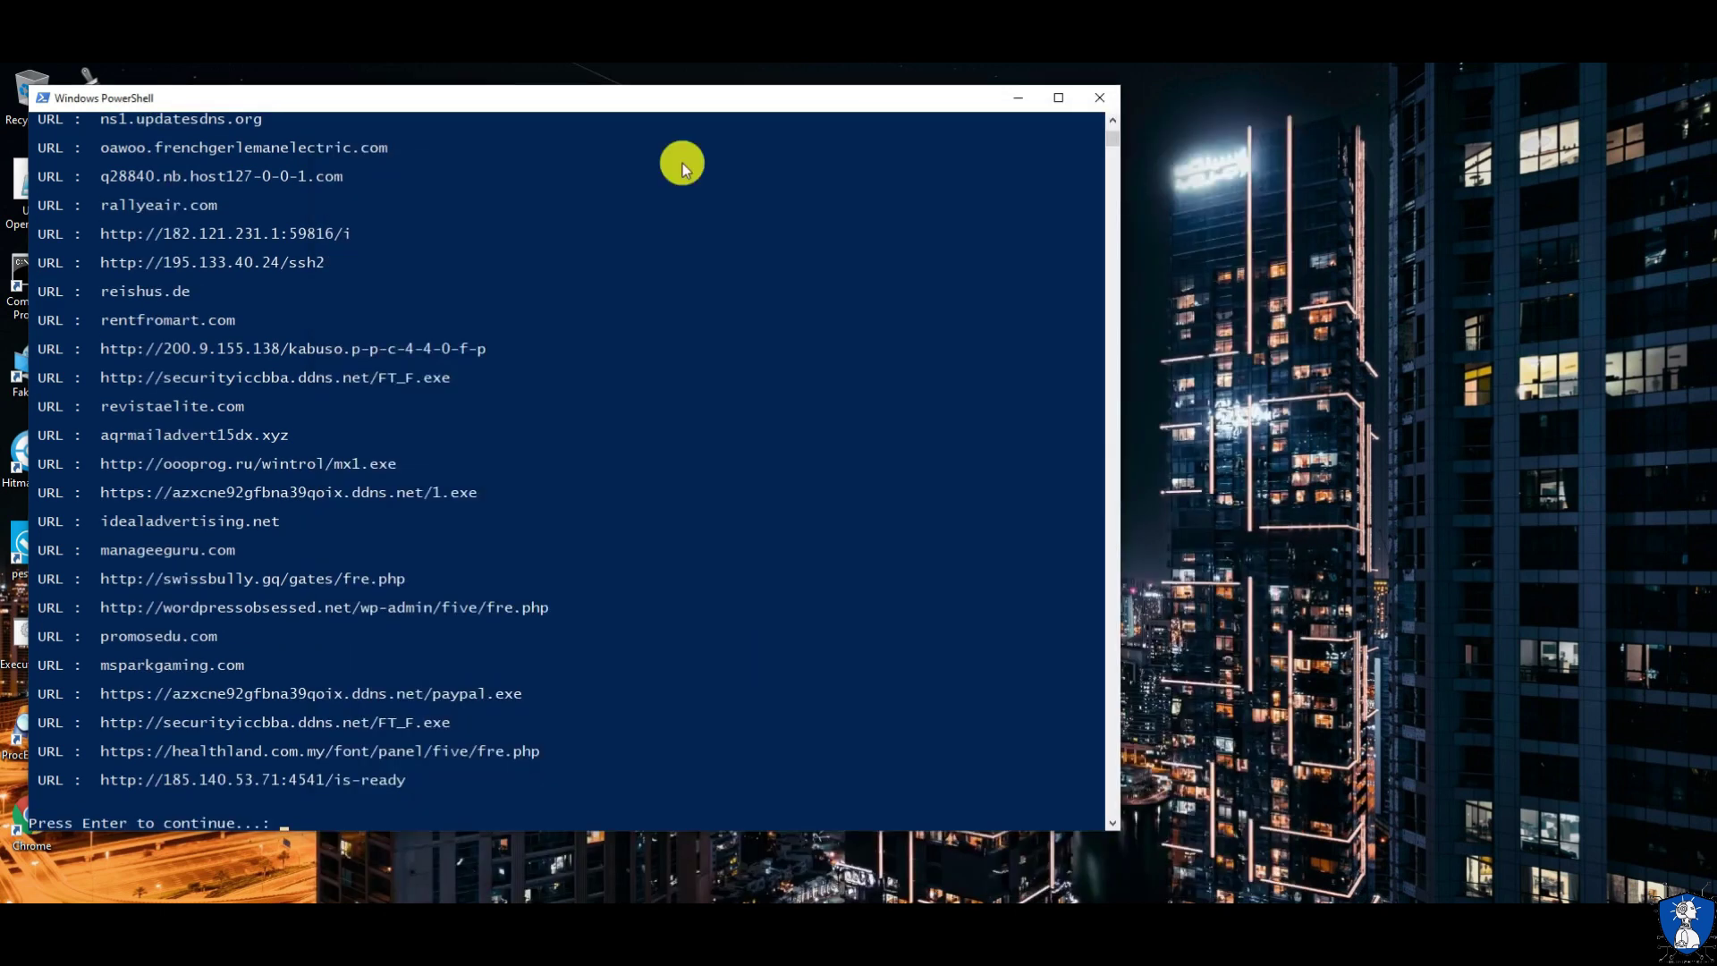
{"action": "key", "text": "Return"}
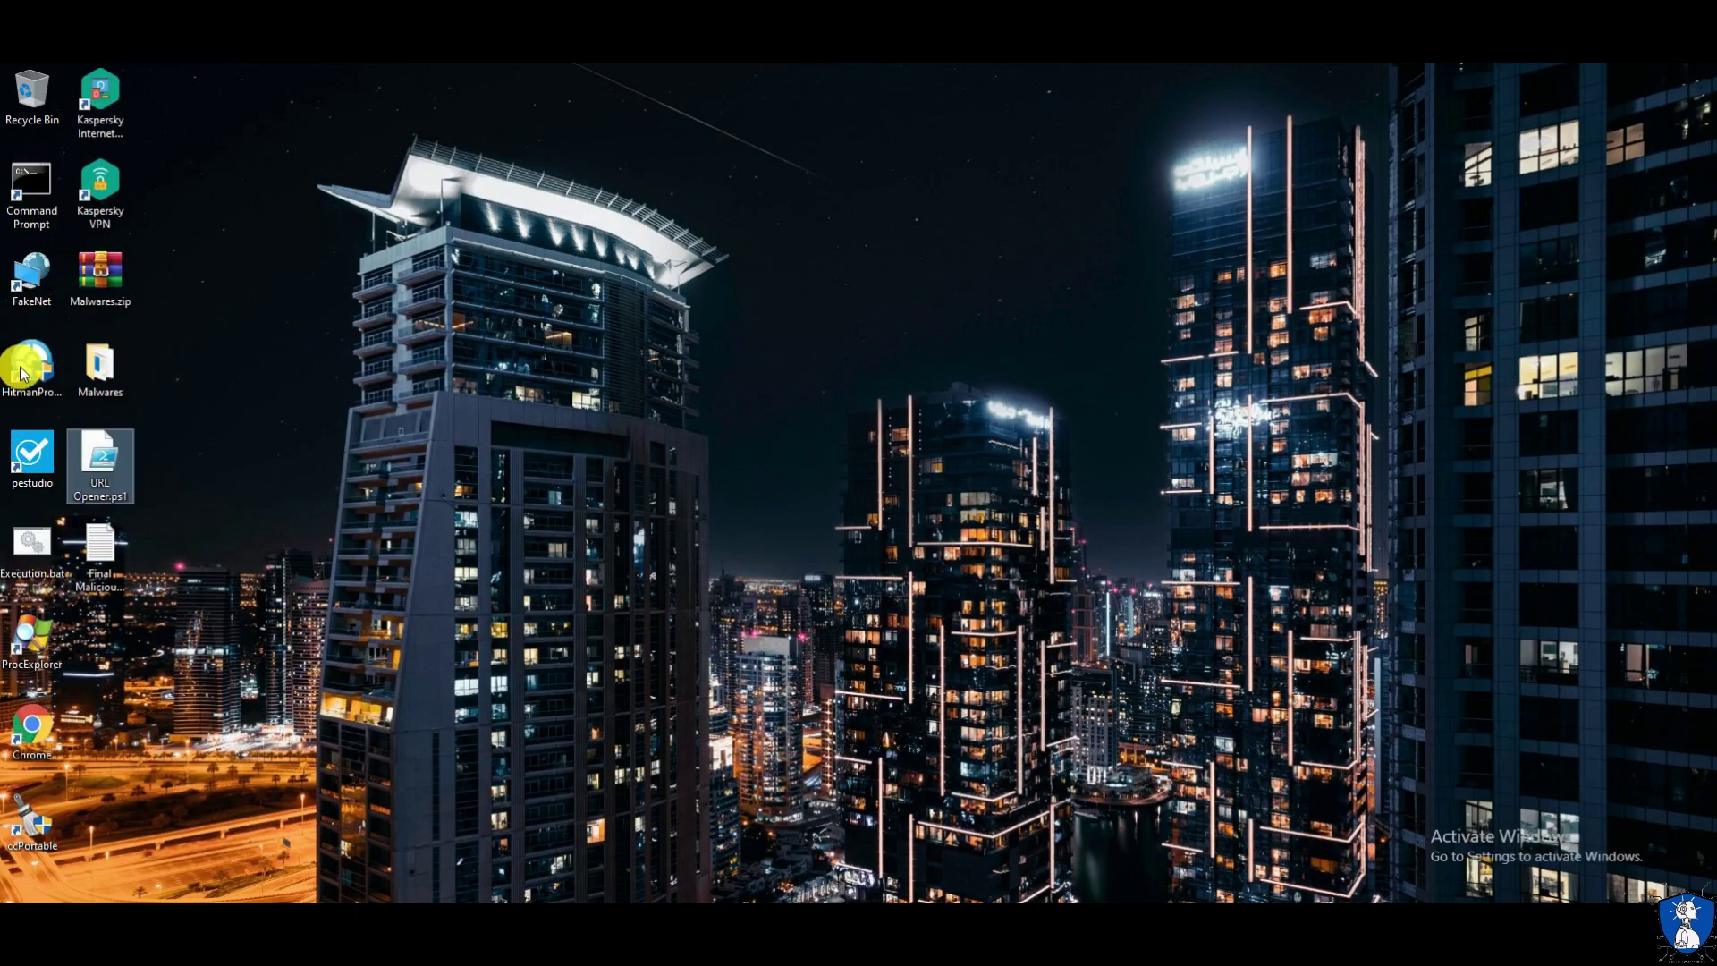
Step: Launch HitmanPro and start a scan of the computer, briefly opening and closing the Malwares folder while it runs
{"action": "right_click", "coordinate": [22, 373]}
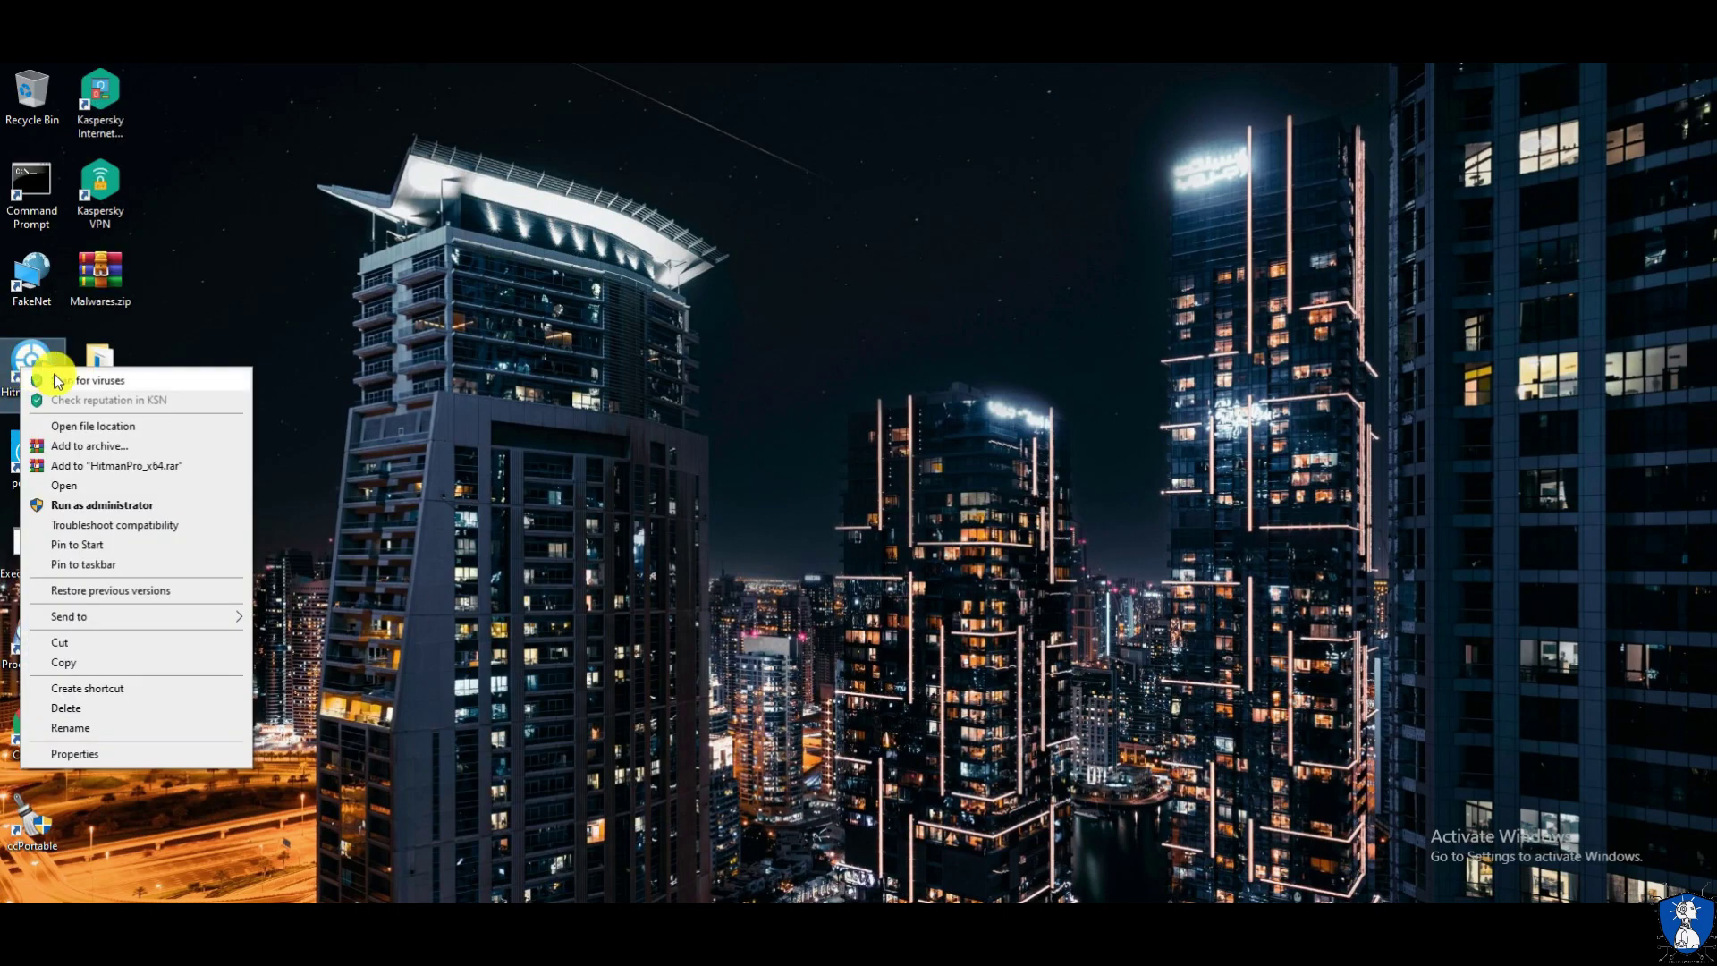
{"action": "left_click", "coordinate": [89, 485]}
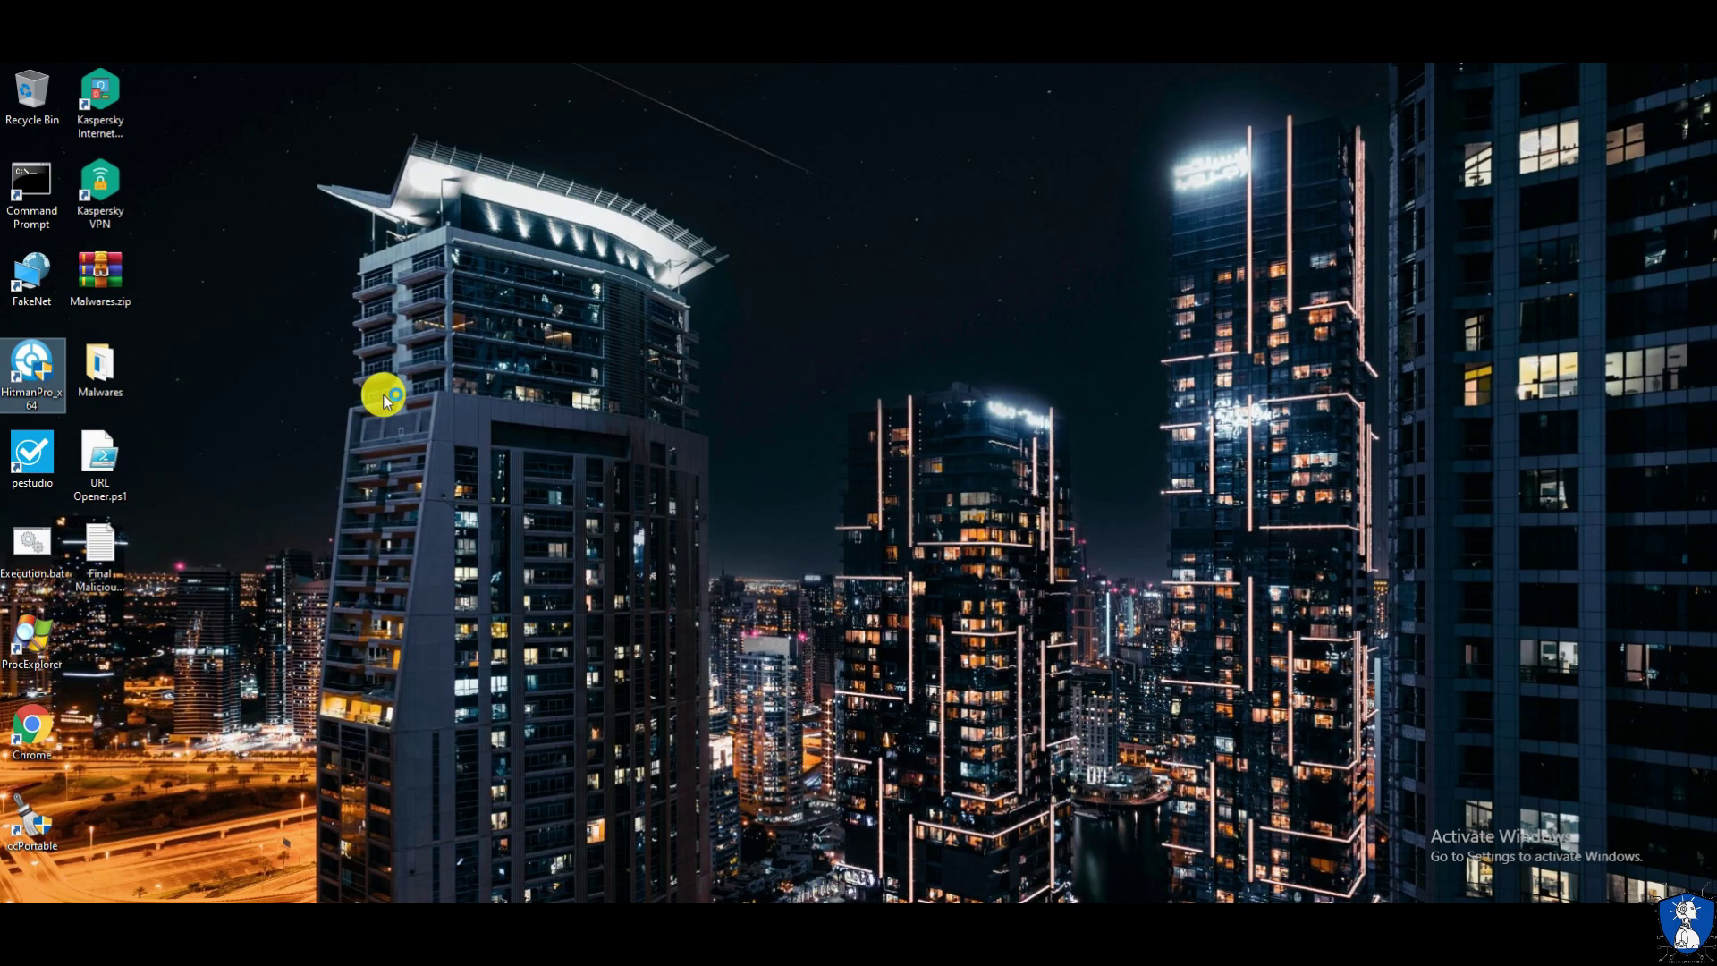
{"action": "left_click", "coordinate": [1017, 717]}
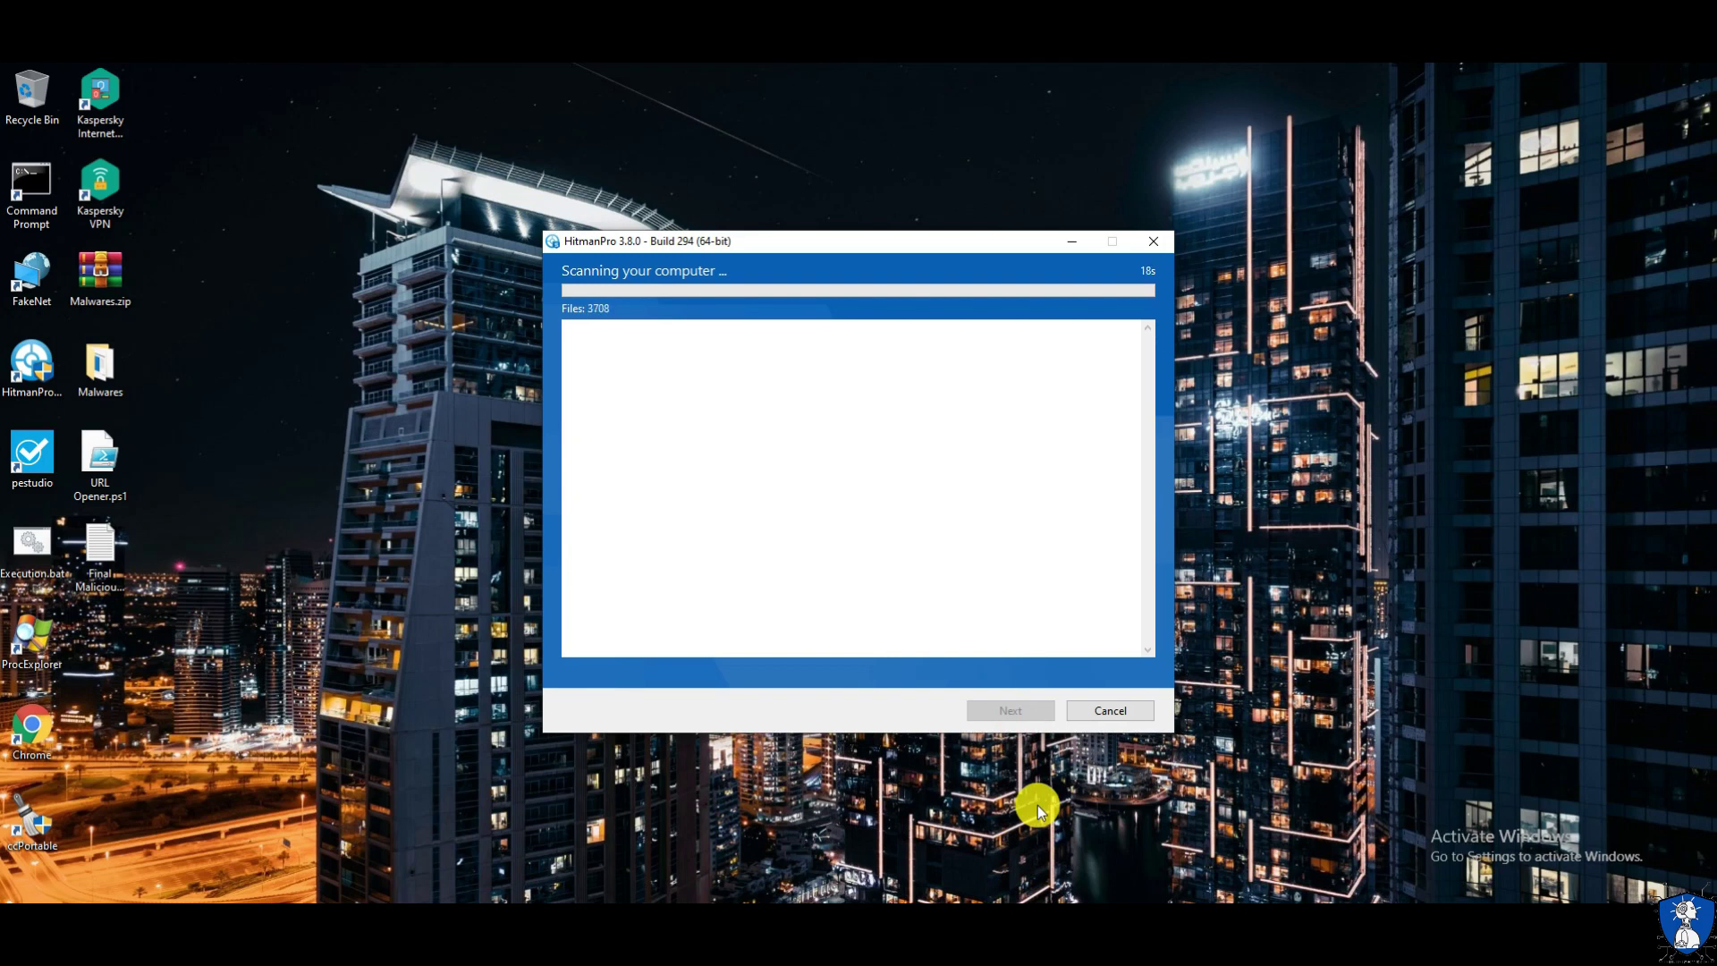
{"action": "double_click", "coordinate": [99, 371]}
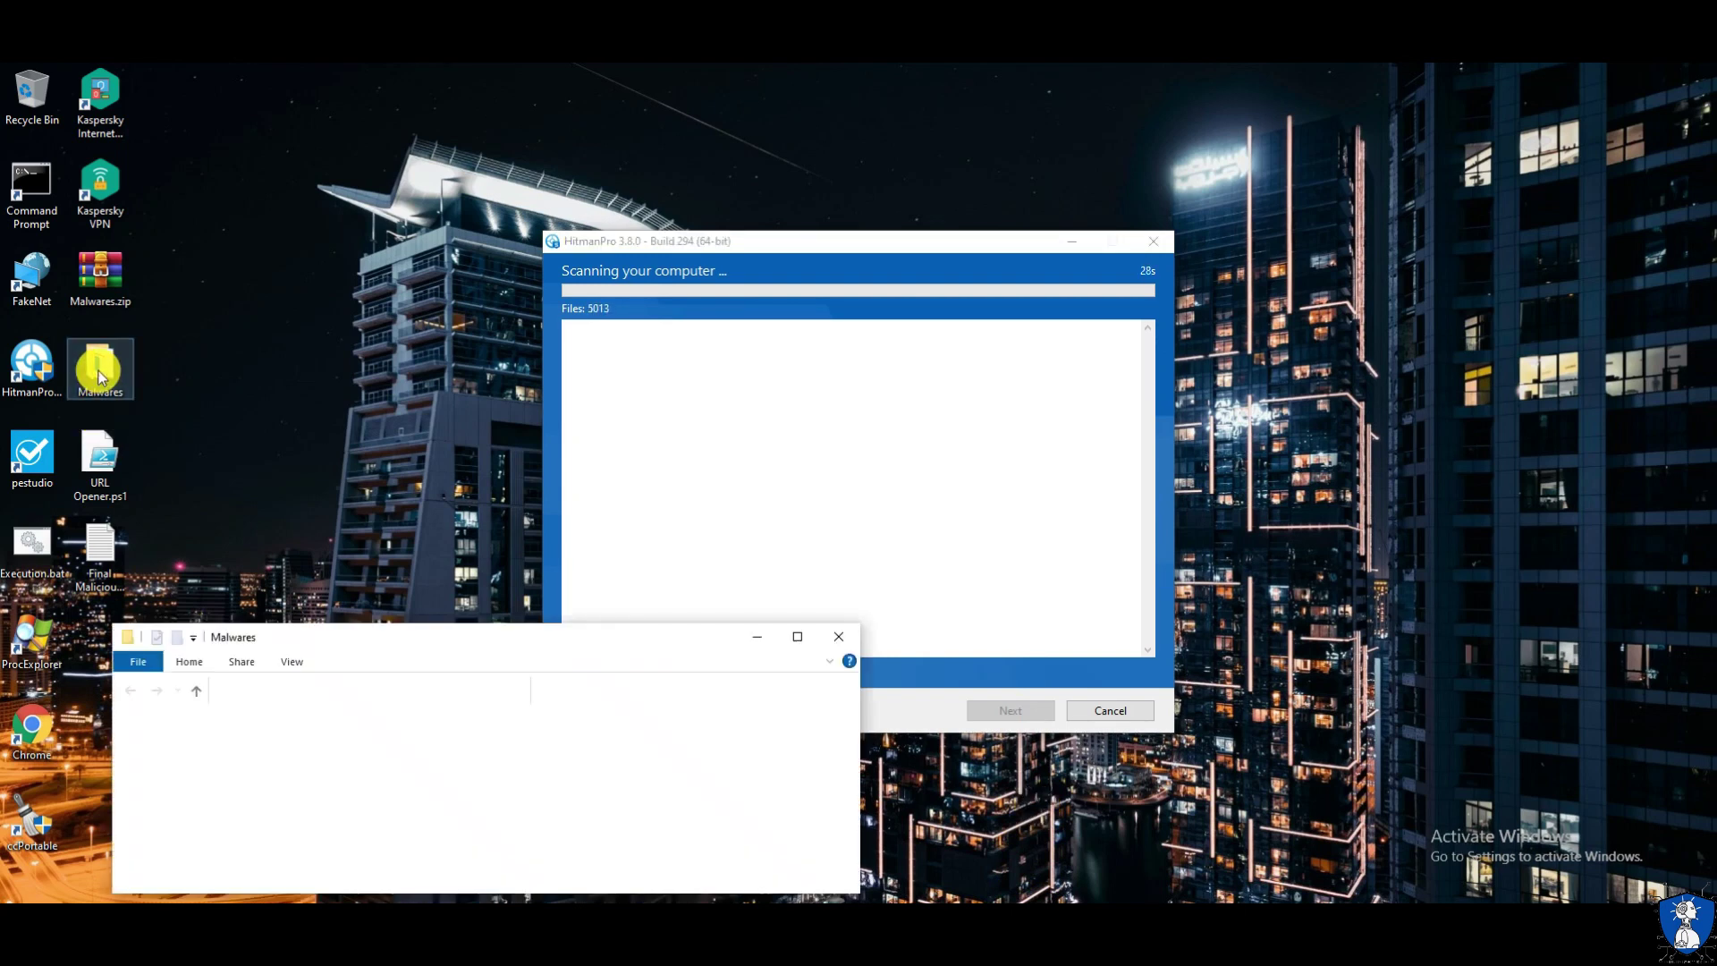
{"action": "left_click", "coordinate": [837, 635]}
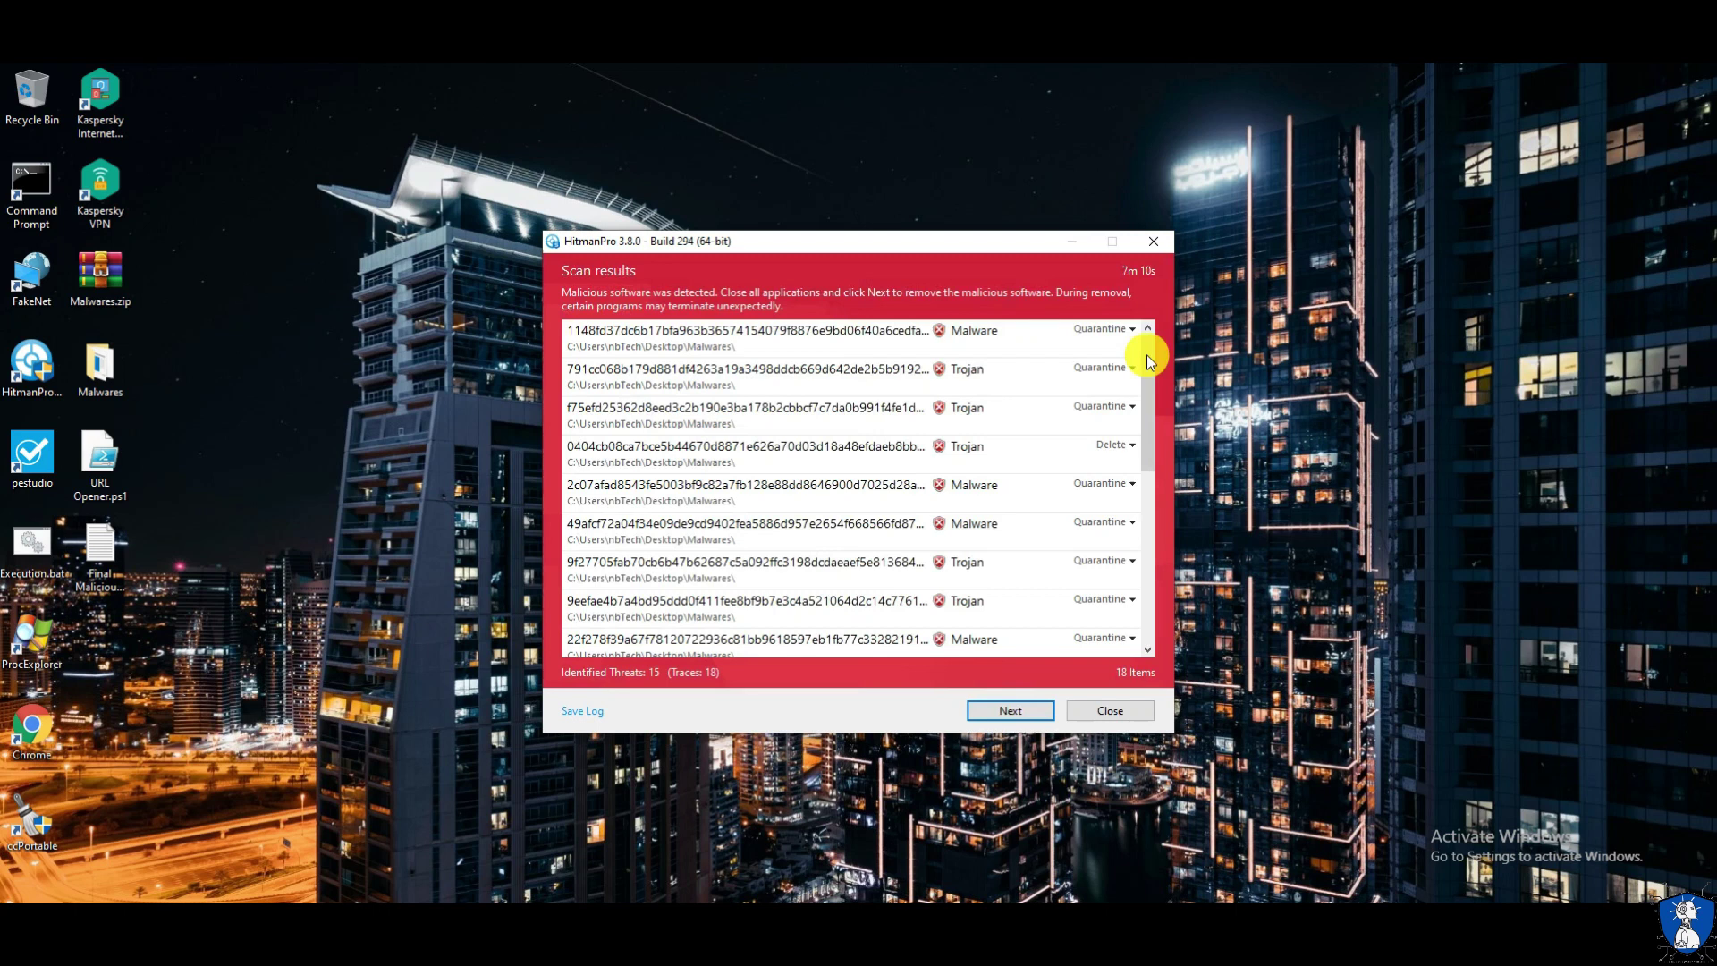
Step: Review HitmanPro's scan results, apply the listed quarantine and delete actions, and continue past the removal results
{"action": "left_click_drag", "start_coordinate": [1146, 354], "coordinate": [1198, 319]}
{"action": "left_click", "coordinate": [1010, 710]}
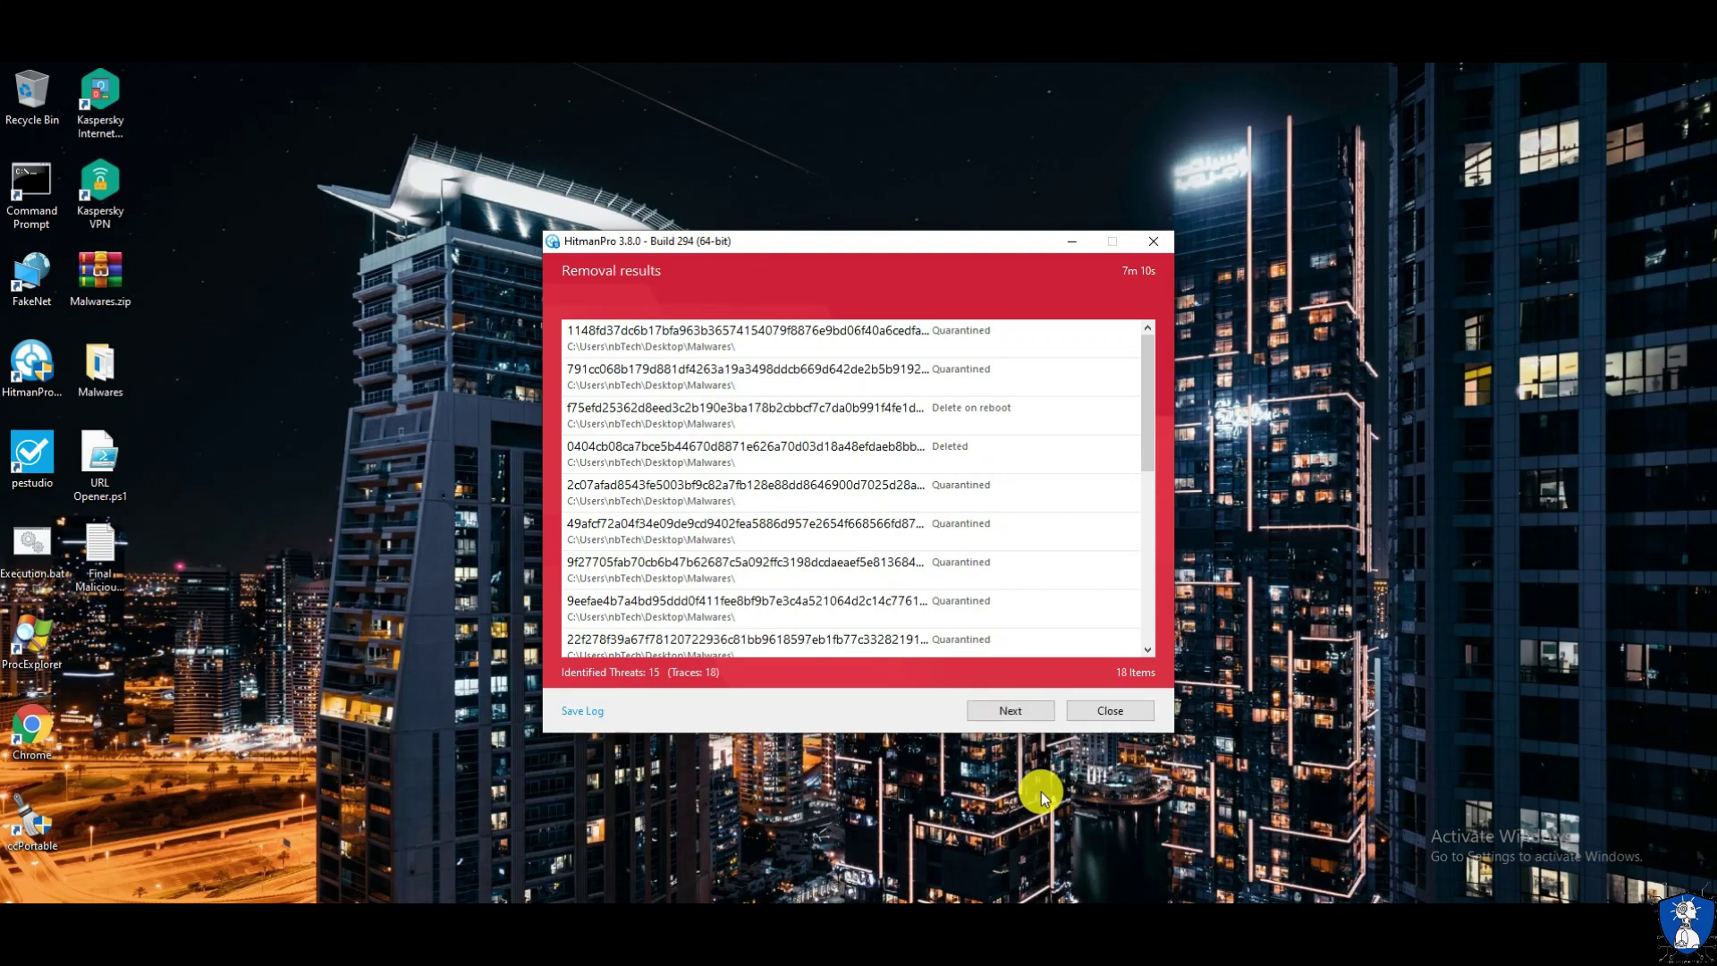
{"action": "left_click", "coordinate": [1016, 719]}
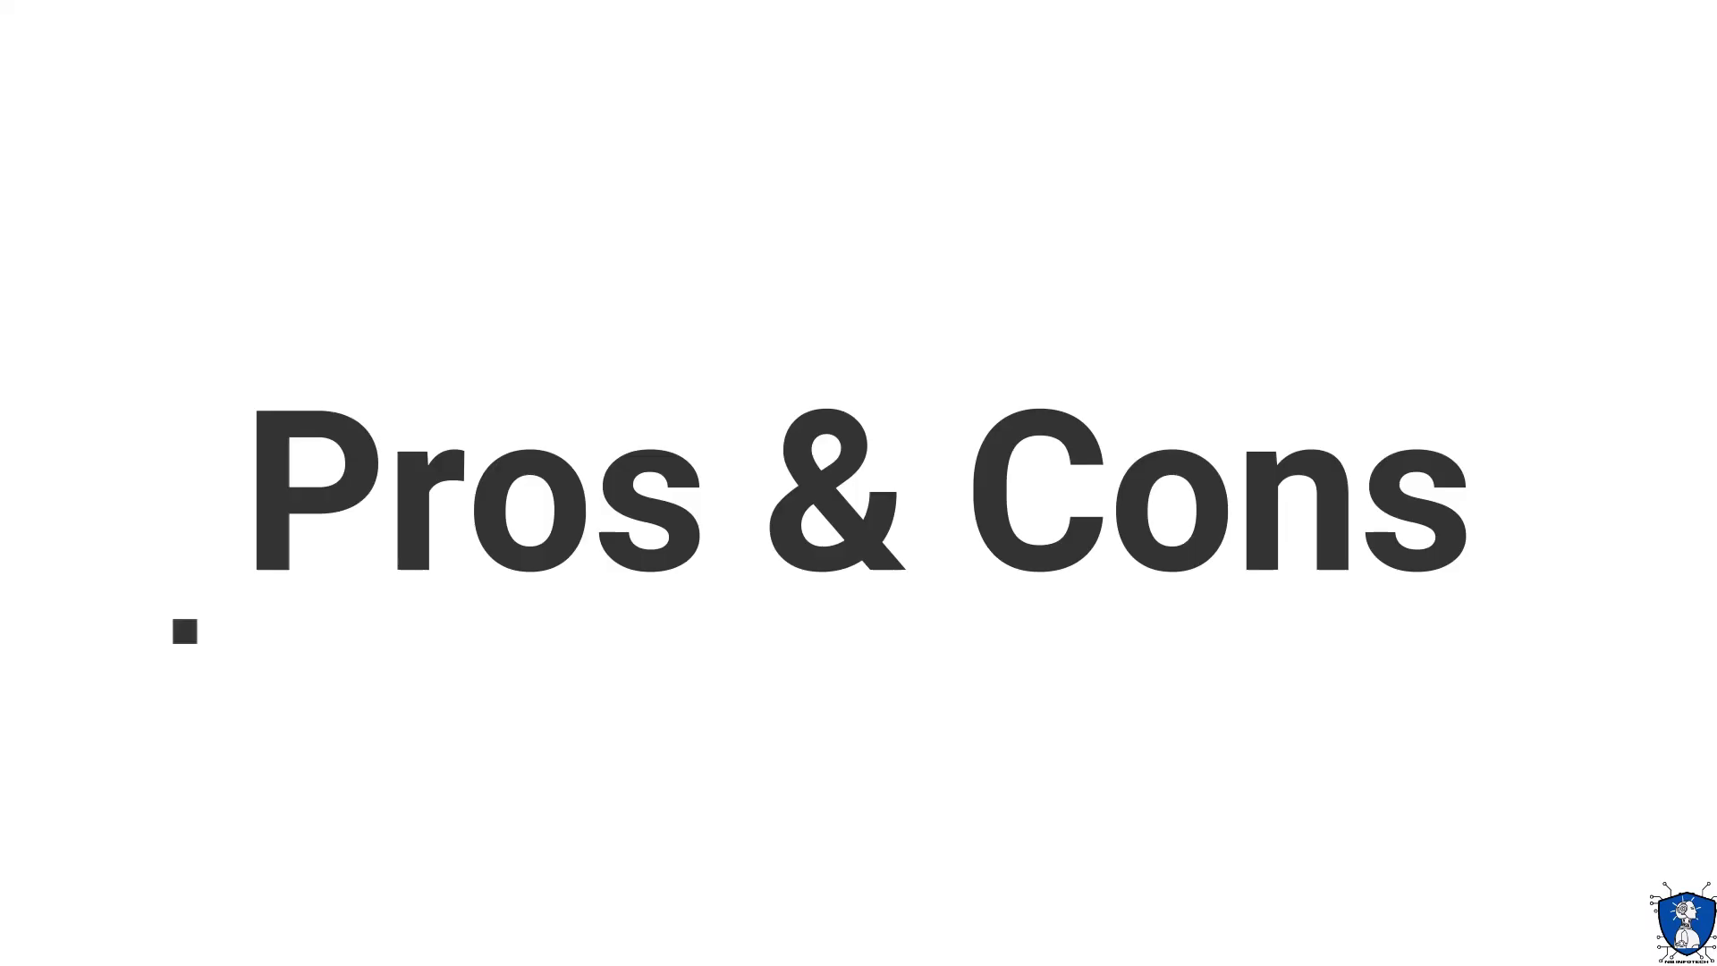